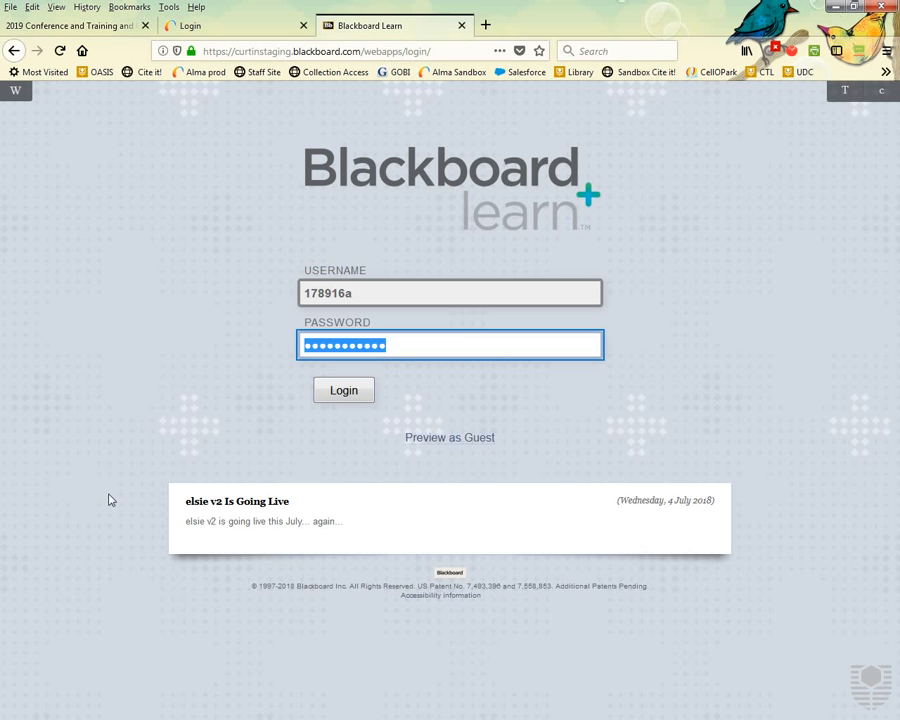
Sign in to Blackboard Learn with the staff username and password.
left_click(346, 397)
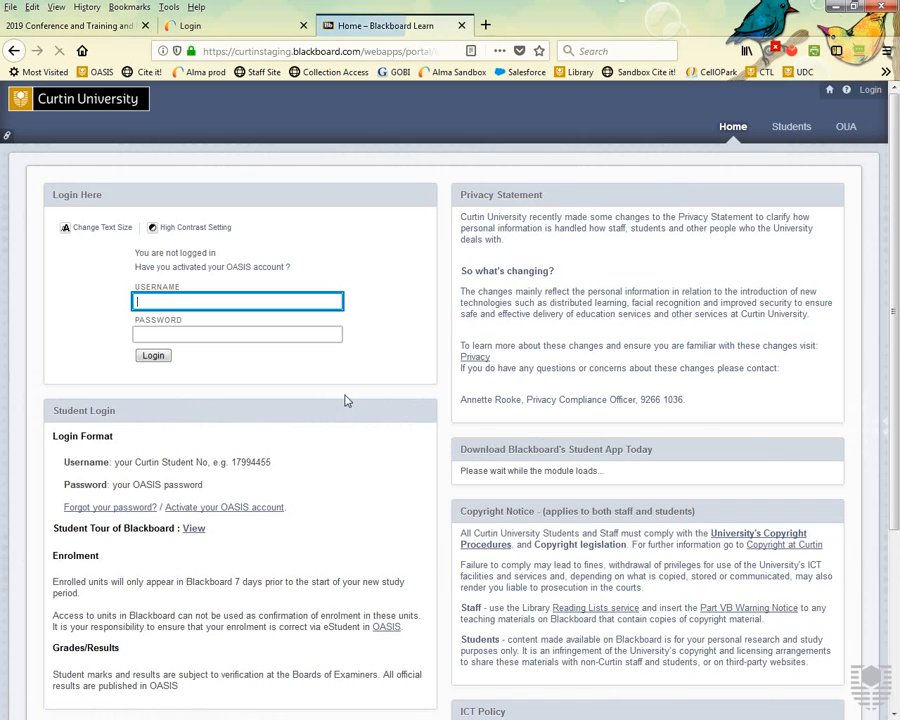
type("178916a")
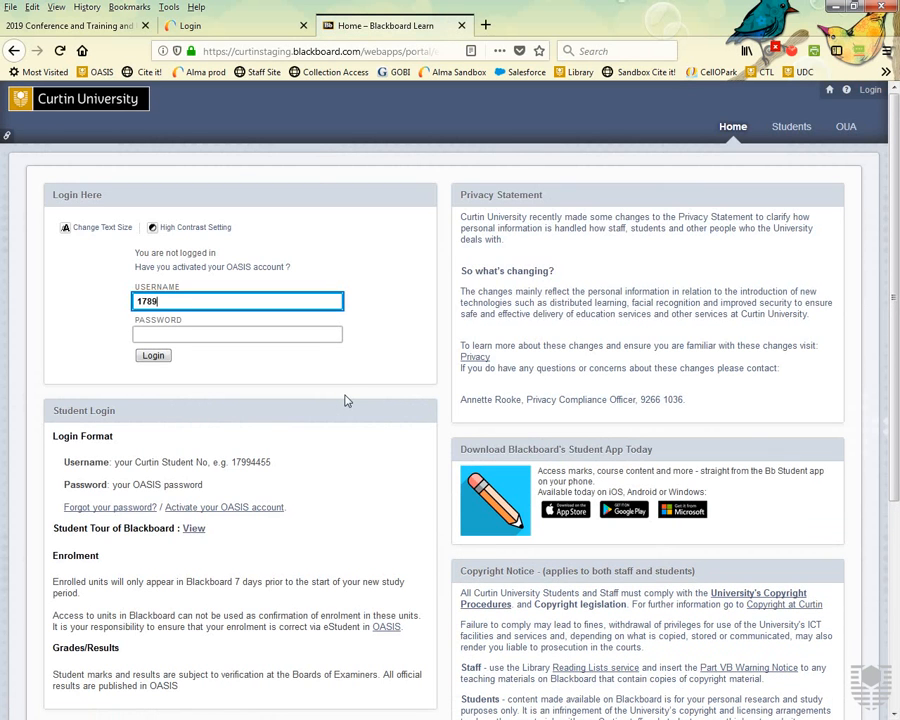
key("Tab")
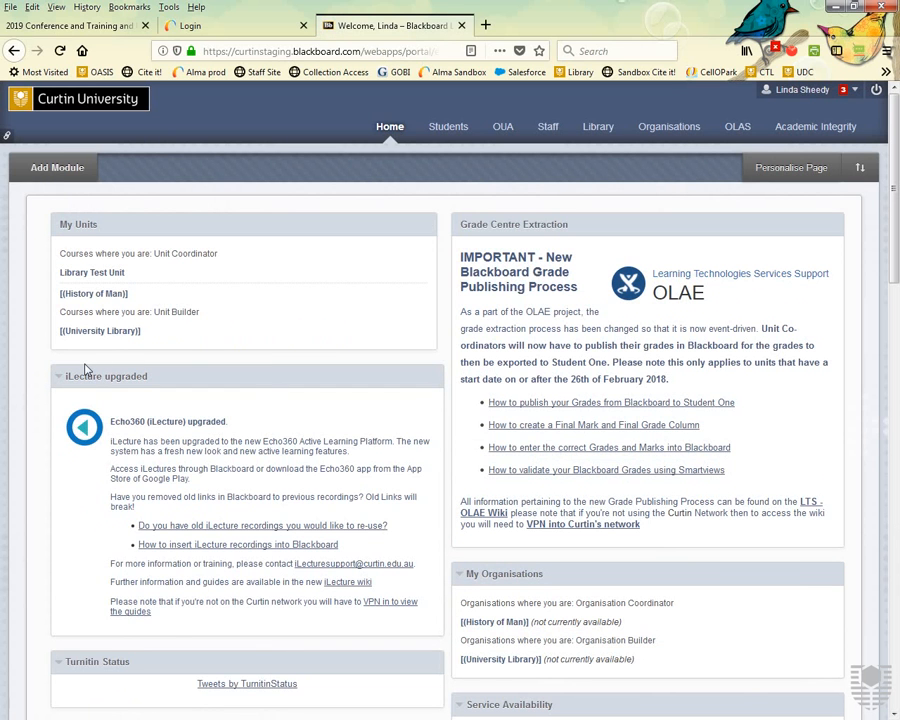
Open the History of Man unit from the My Units list.
left_click(107, 297)
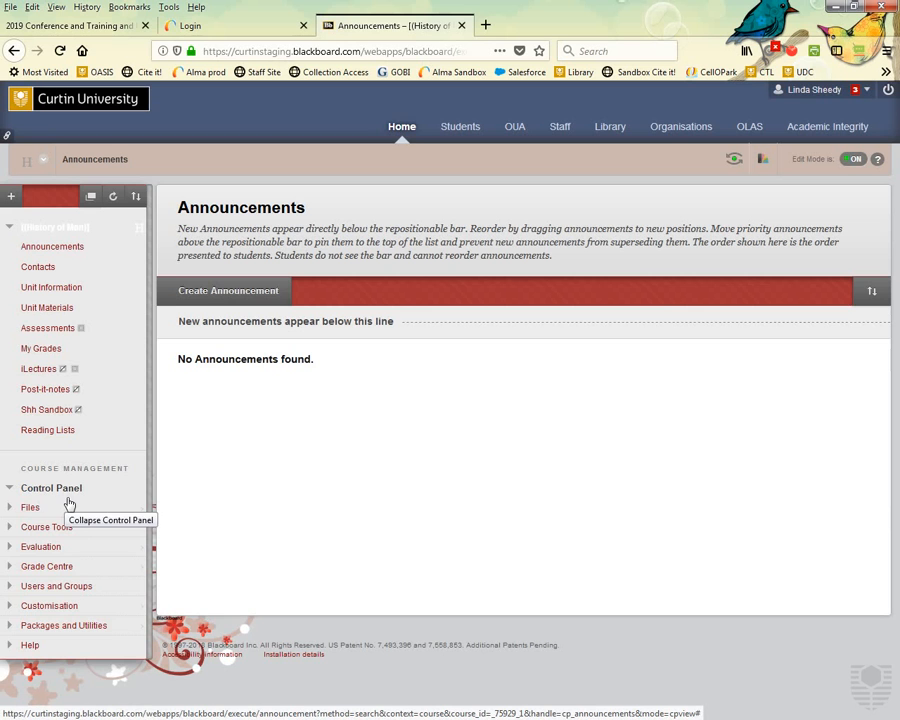
Expand, collapse and re-expand the Files area in the Control Panel.
left_click(10, 510)
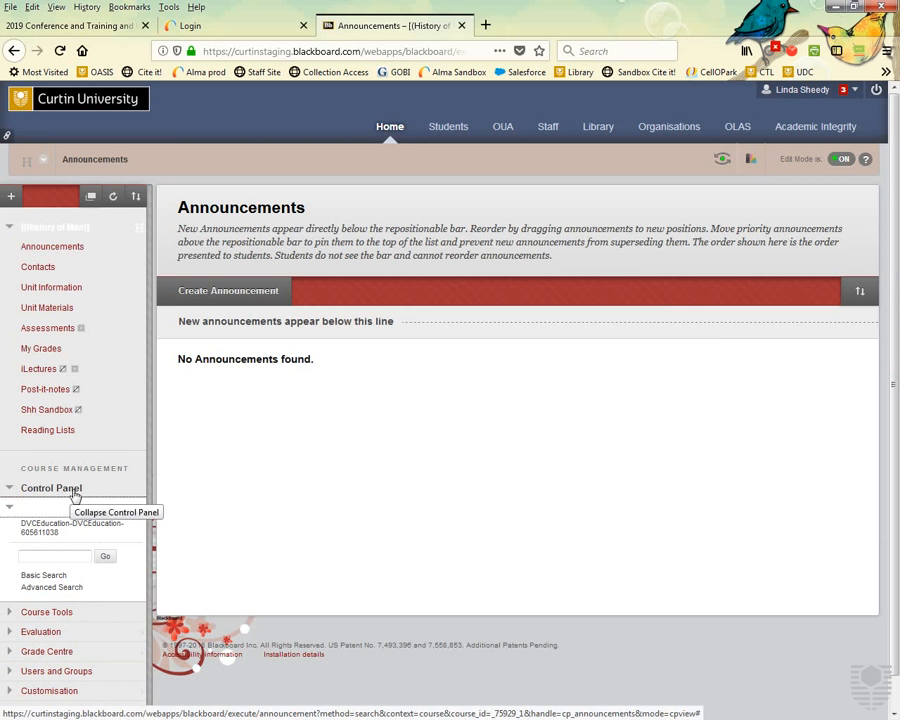
left_click(10, 510)
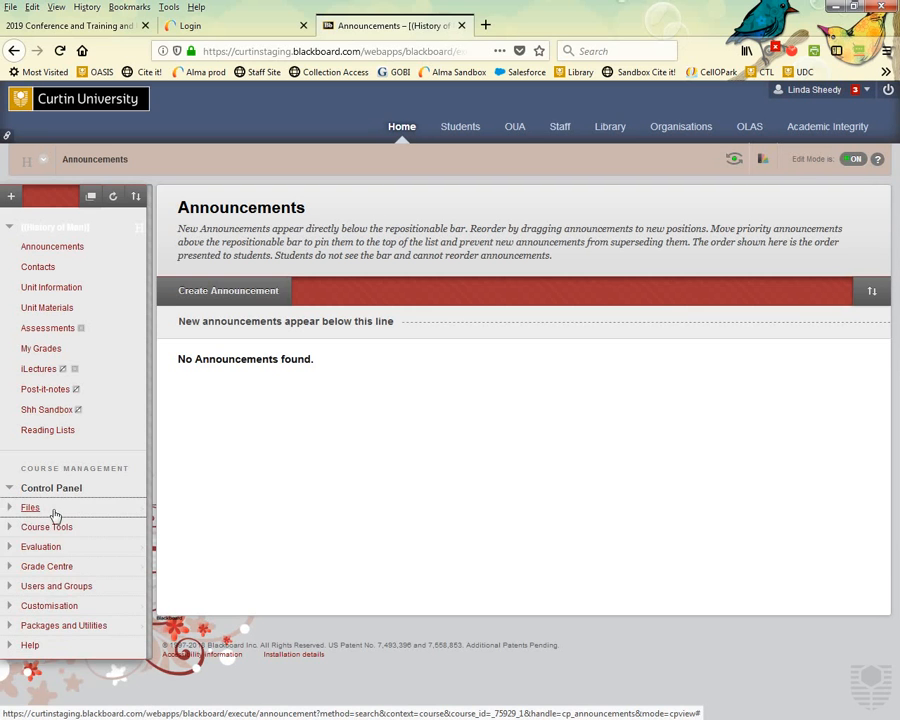
left_click(12, 510)
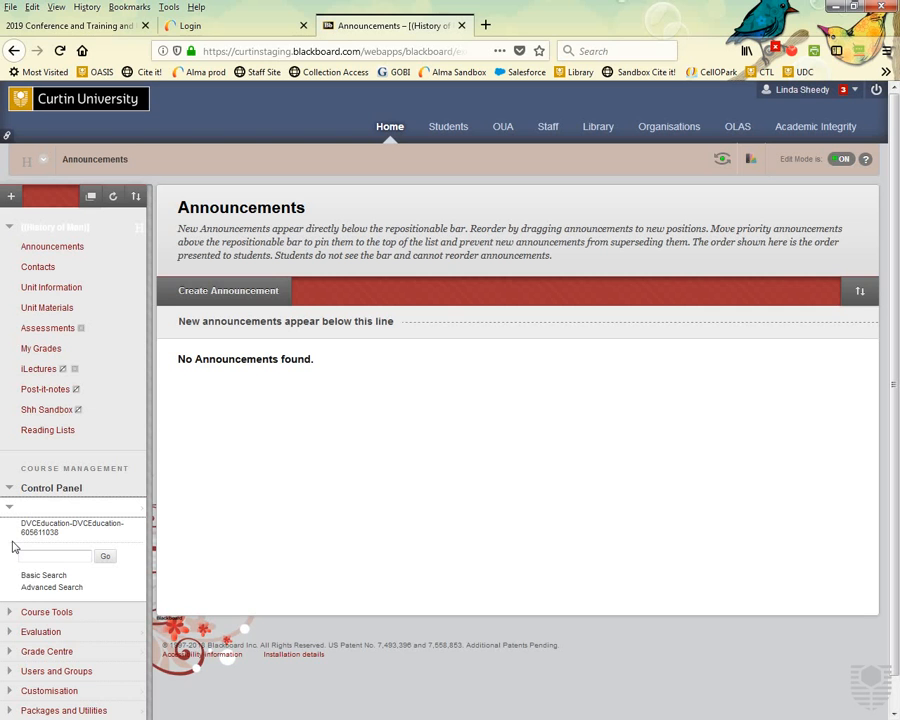
Go to the unit's Reading Lists and choose to create a new list.
left_click(58, 432)
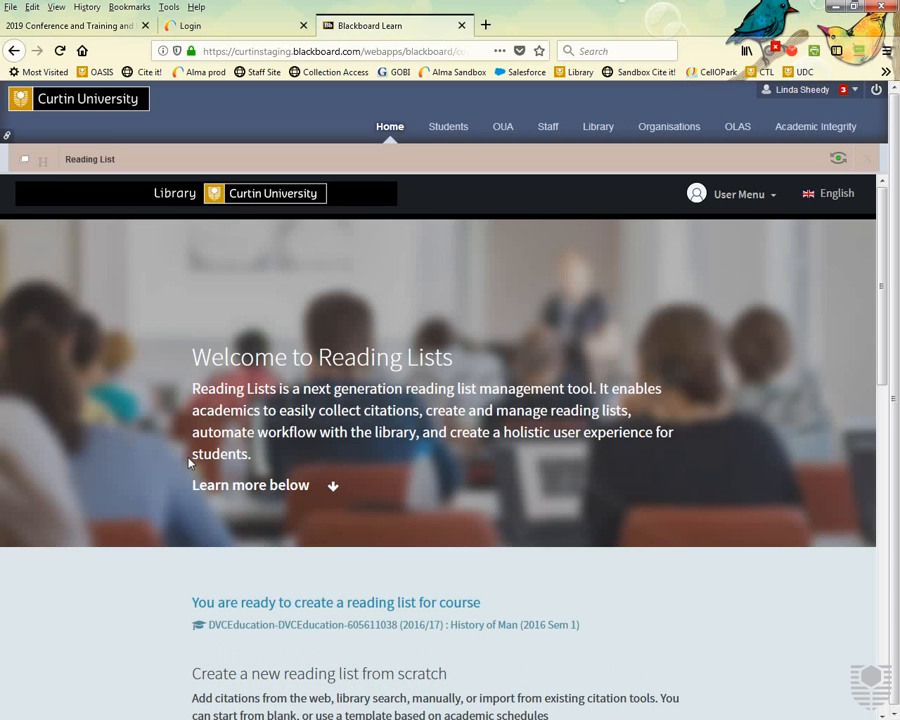
scroll(188, 461, "down", 2)
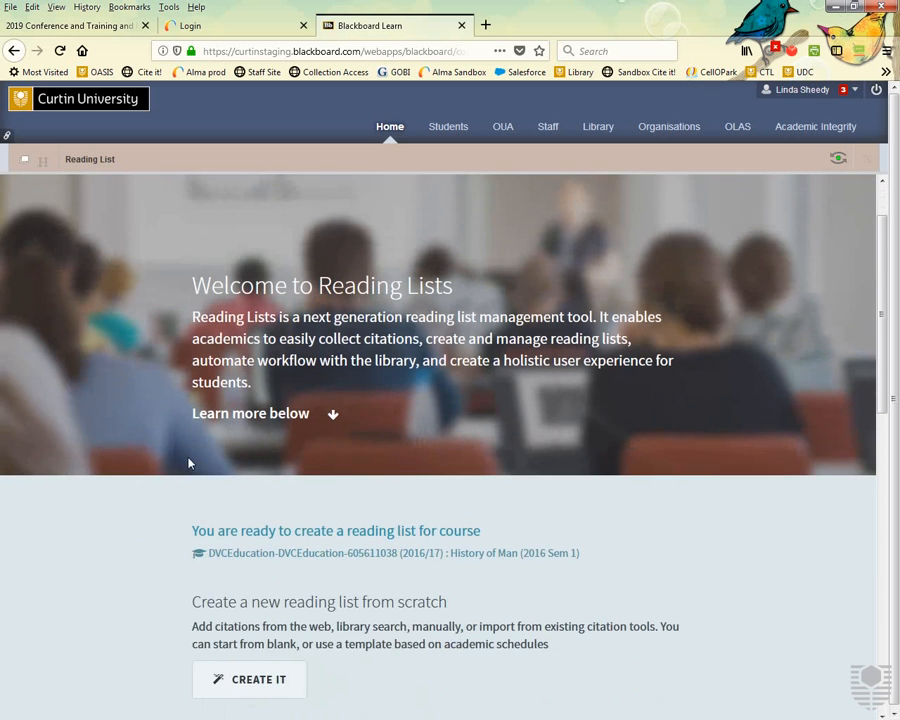
scroll(188, 461, "down", 1)
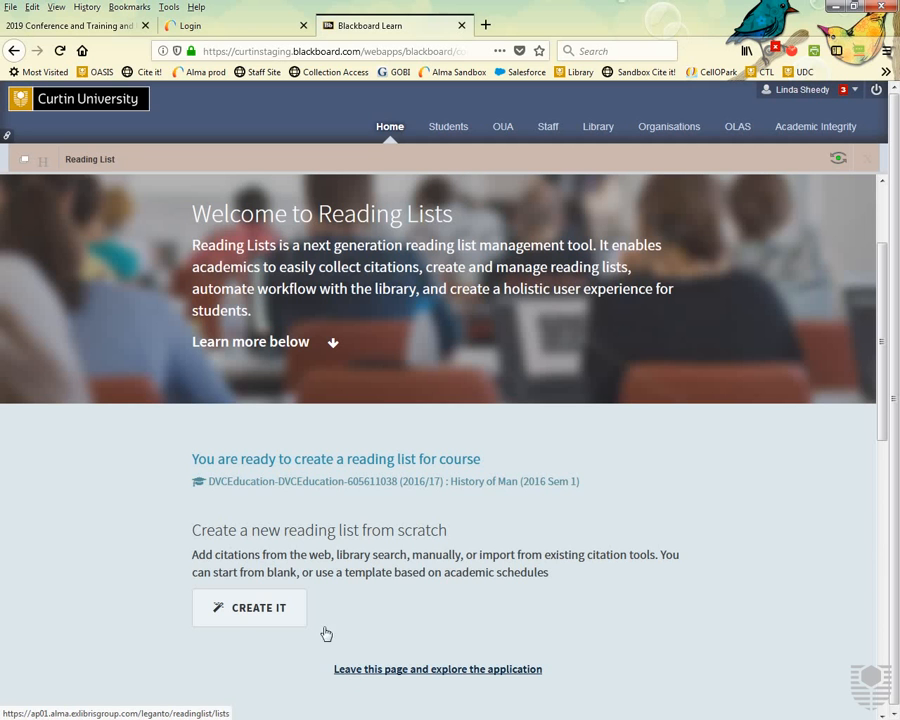
left_click(262, 610)
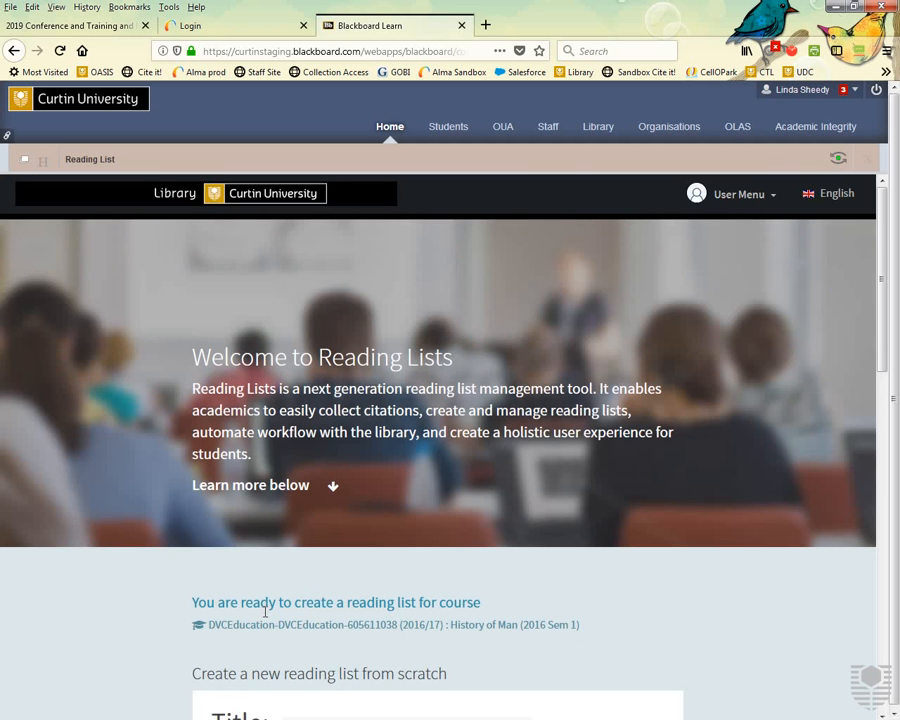
Strip '(2016 Sem 1)' from the suggested title and create the History of Man list.
scroll(265, 610, "down", 3)
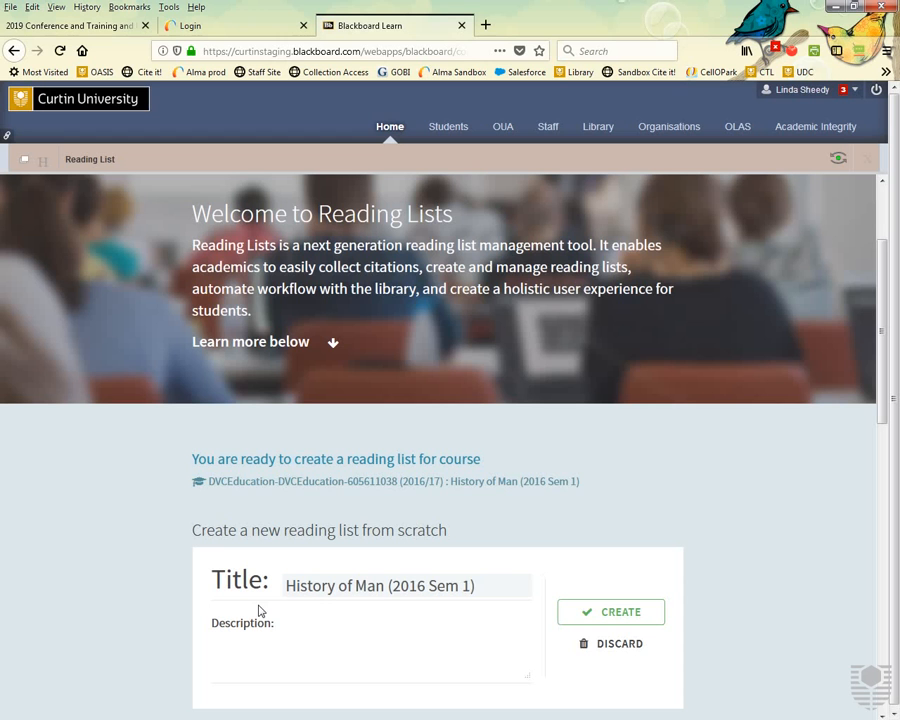
double_click(390, 586)
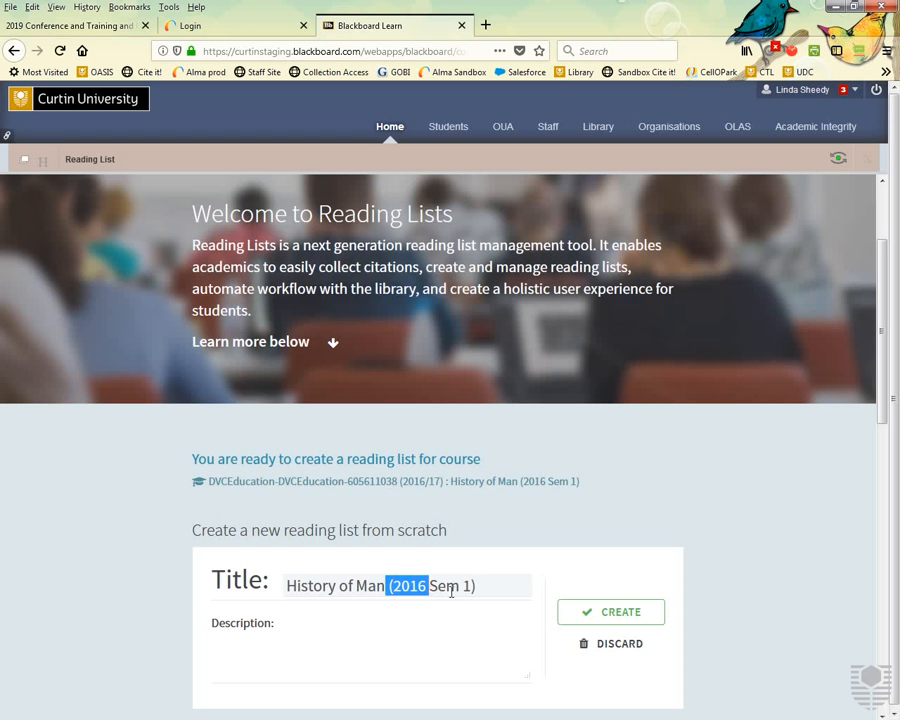
left_click_drag(451, 591, 510, 592)
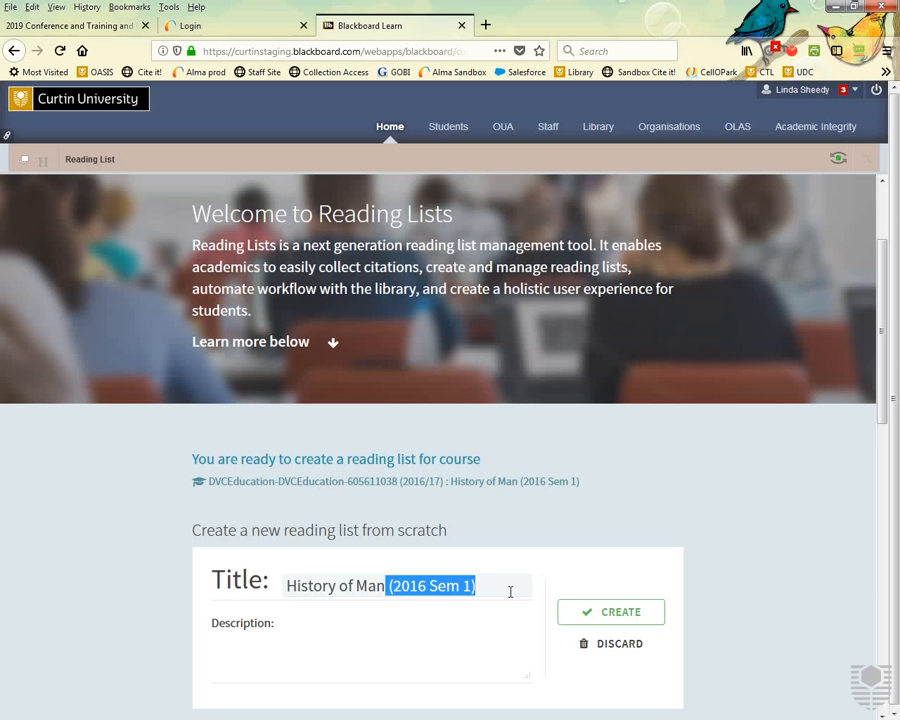
key("BackSpace")
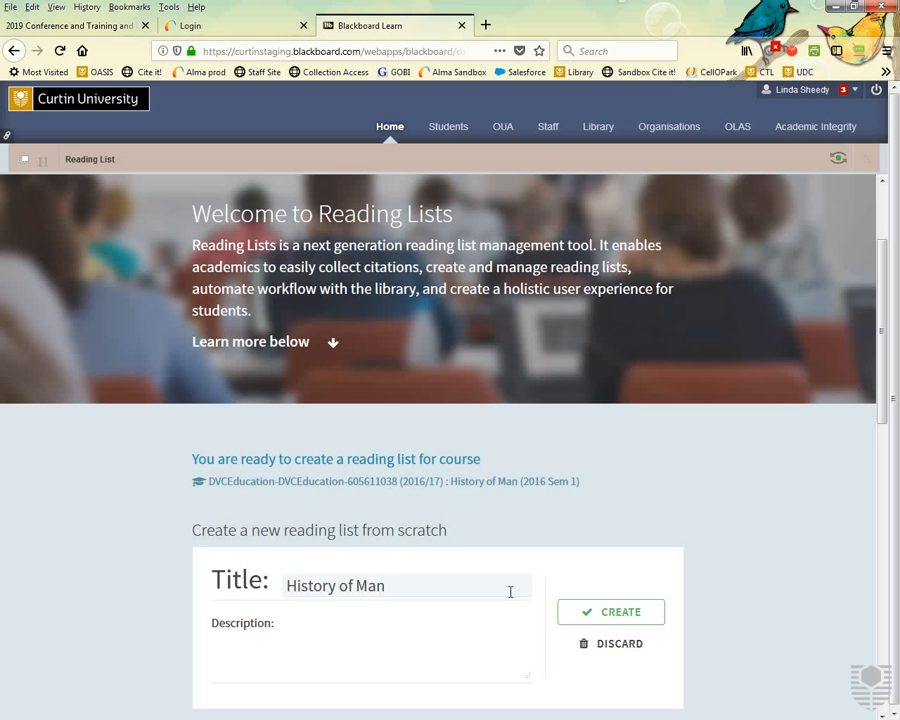
left_click(624, 620)
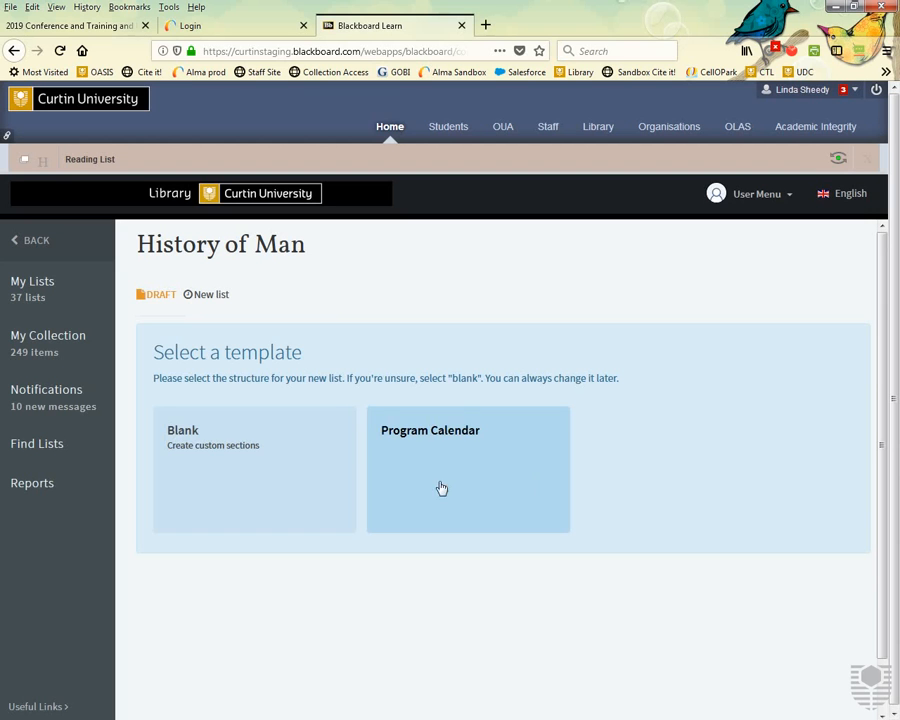
Pick the Blank template and start a new section.
left_click(260, 493)
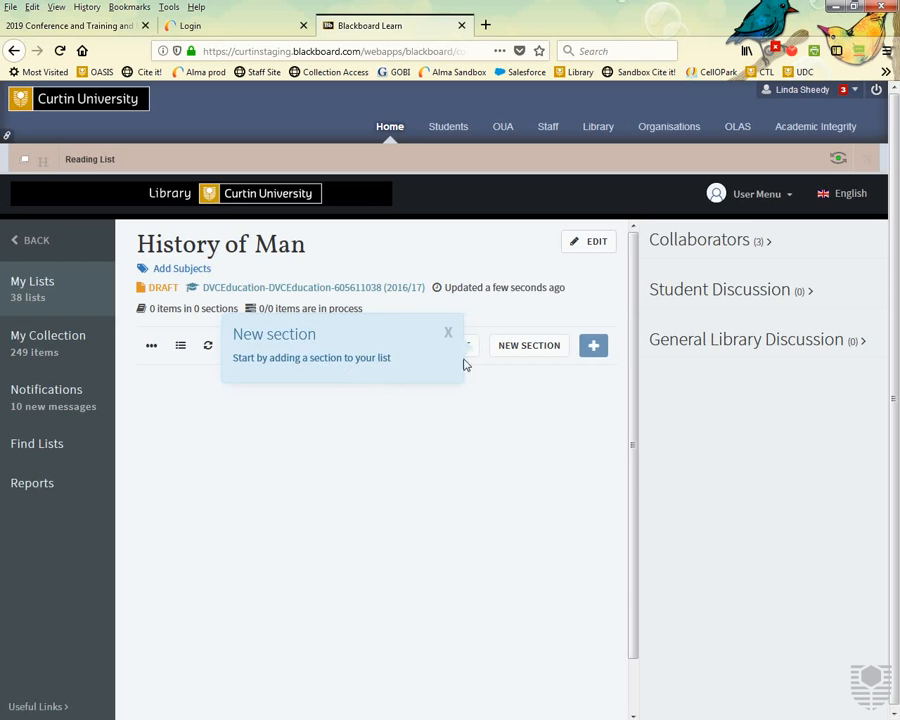
left_click(538, 353)
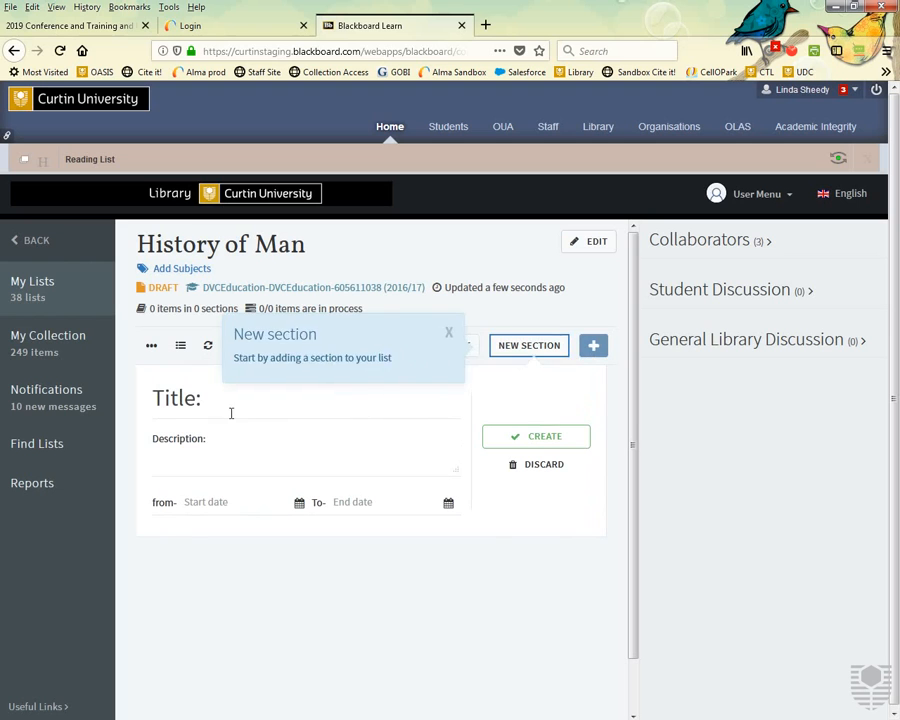
Create a 'Week 1' section dated 16–20 October 2018, visible only during those dates.
left_click(231, 412)
type("Week")
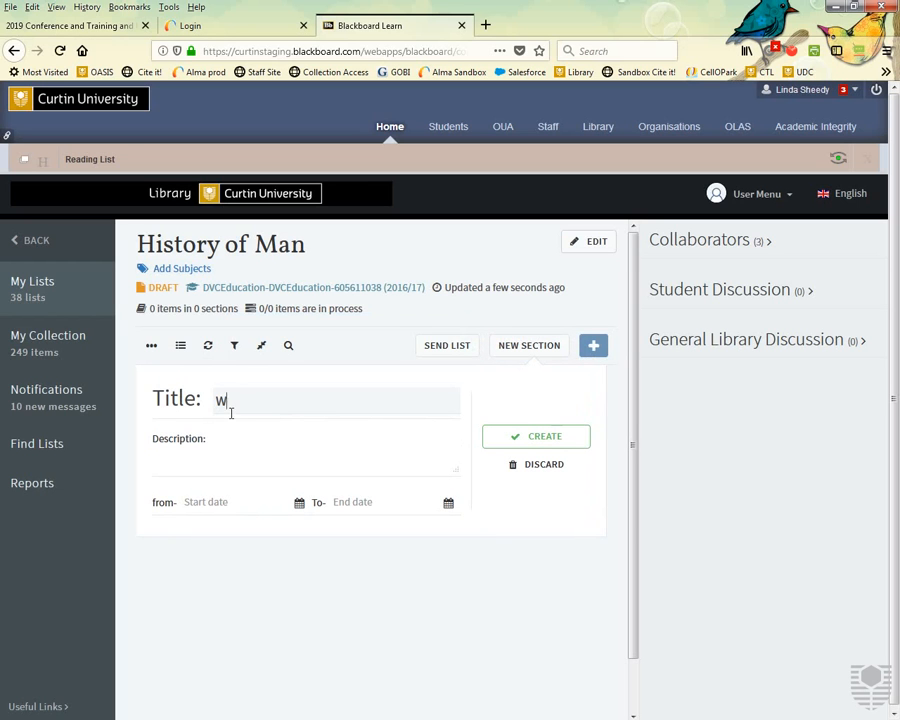
type(" 1")
left_click(300, 505)
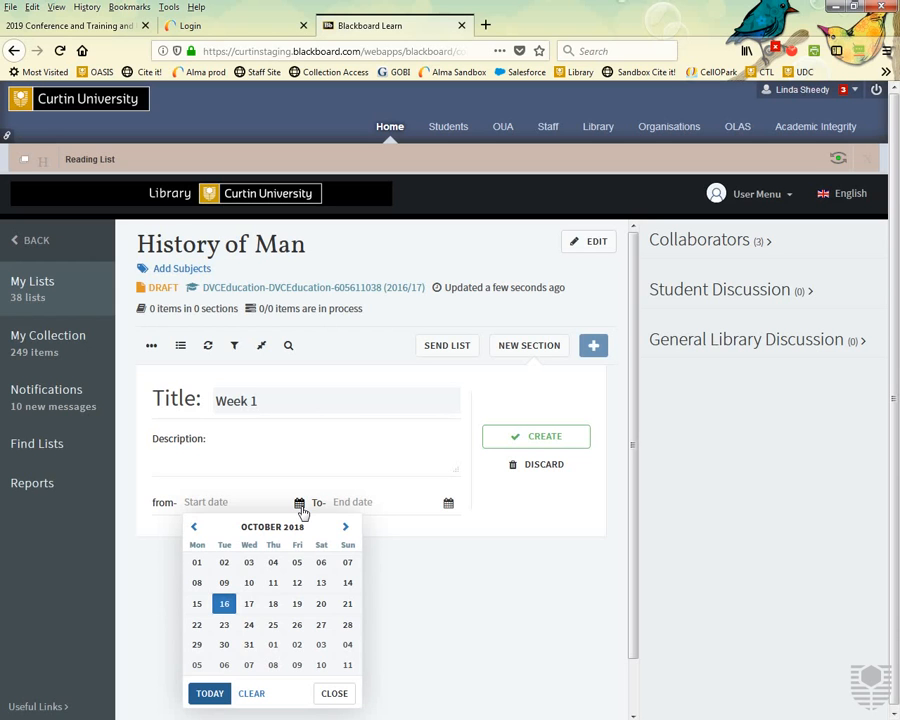
left_click(224, 604)
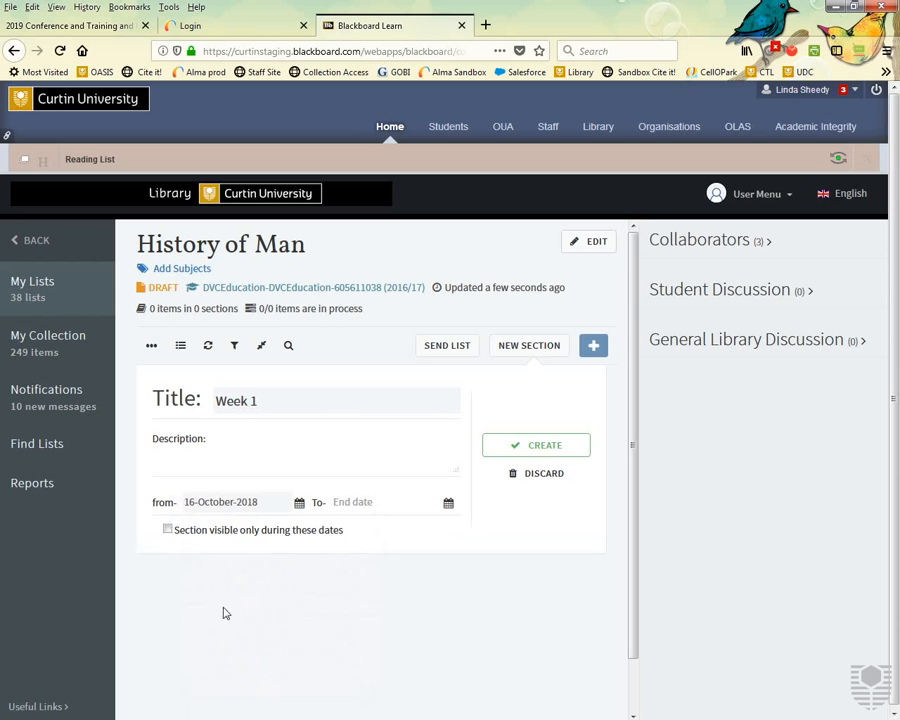
left_click(452, 505)
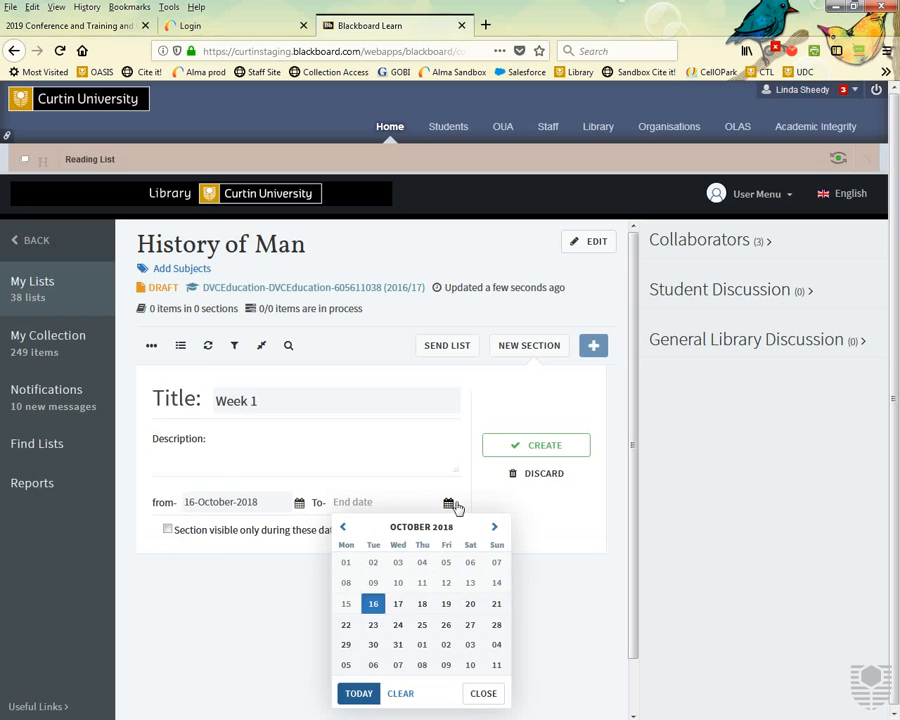
left_click(470, 604)
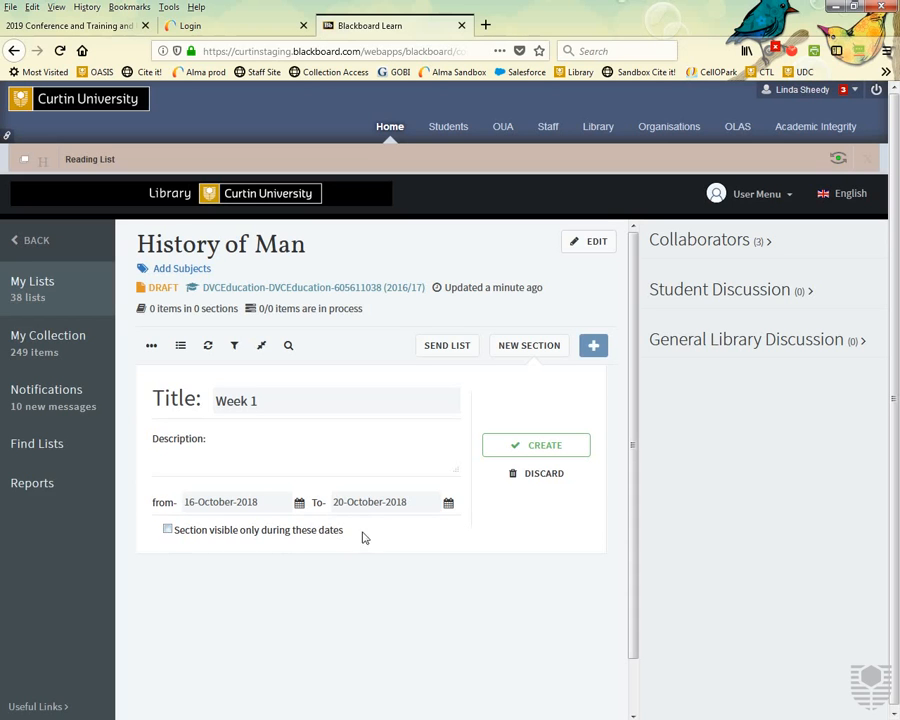
left_click(168, 531)
left_click(521, 453)
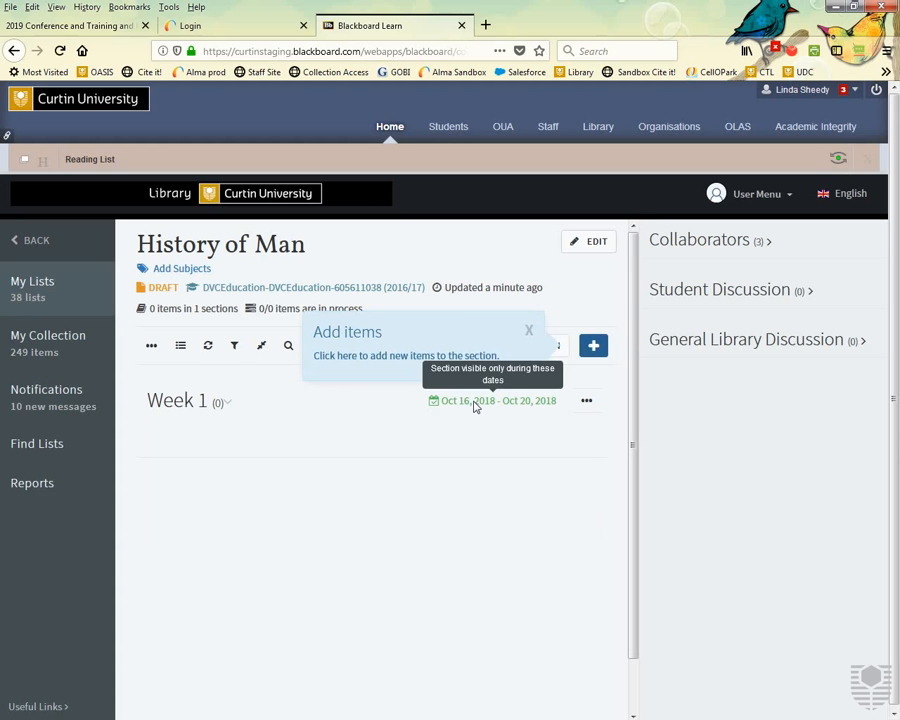
Rename the Week 1 section to 'Topic 1' and drop its date-limited visibility.
left_click(588, 402)
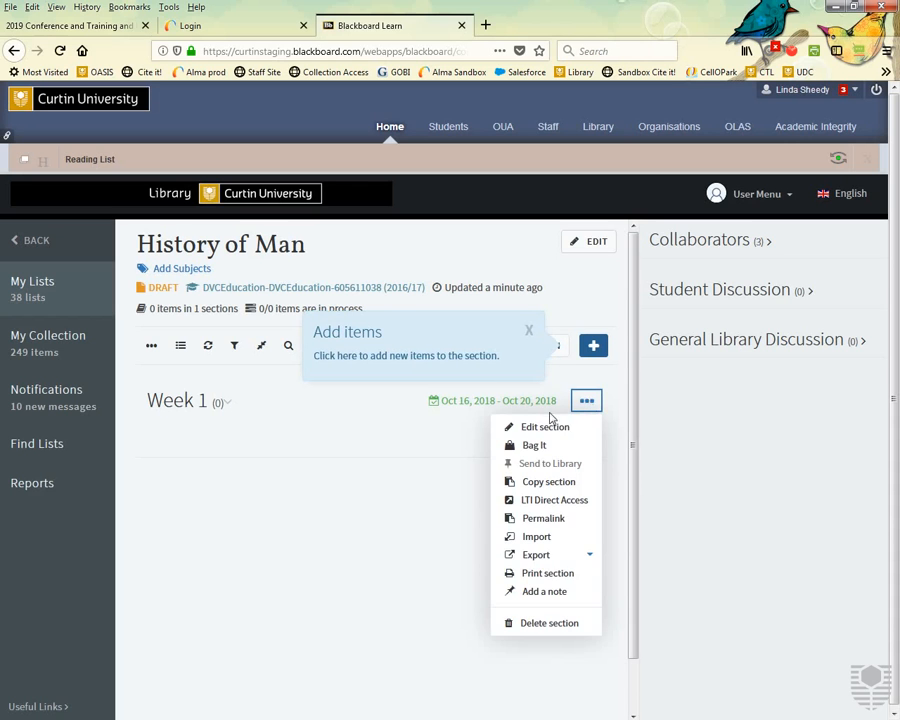
left_click(547, 428)
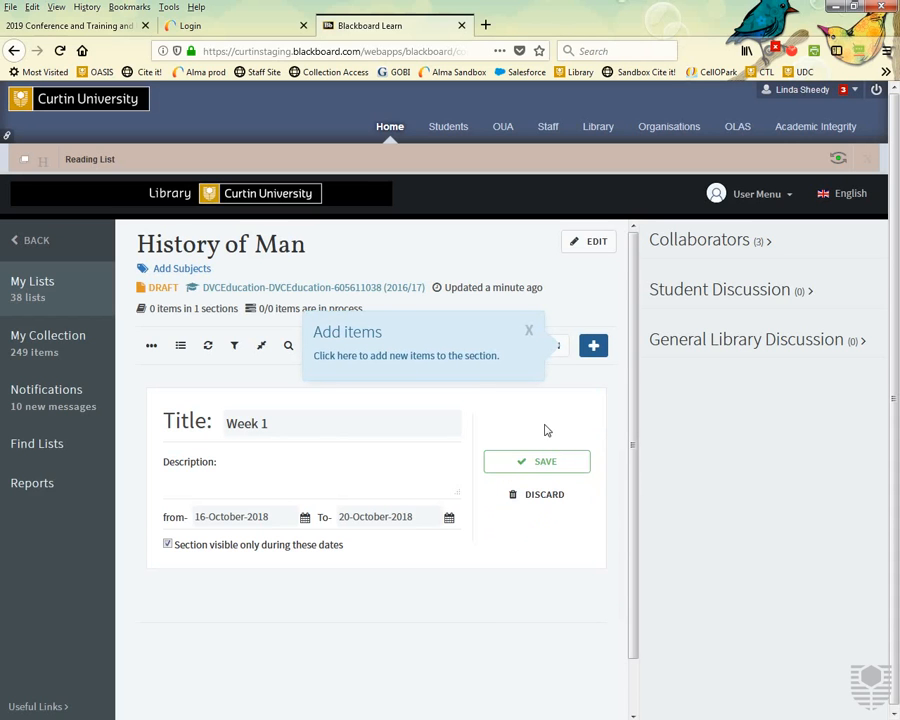
left_click(168, 546)
left_click_drag(279, 424, 235, 430)
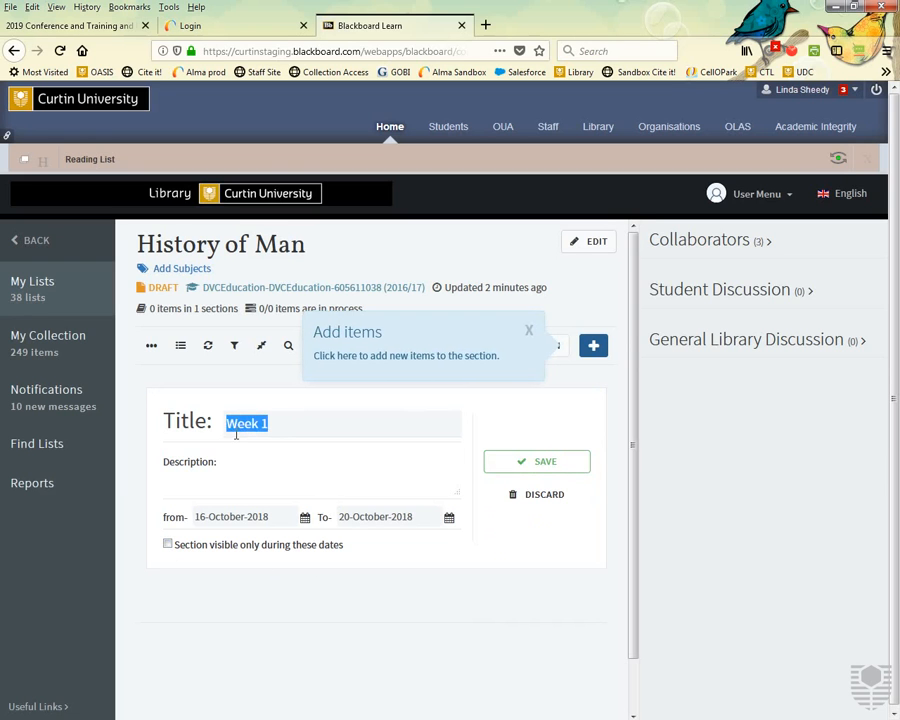
type("Topic 1")
left_click(550, 466)
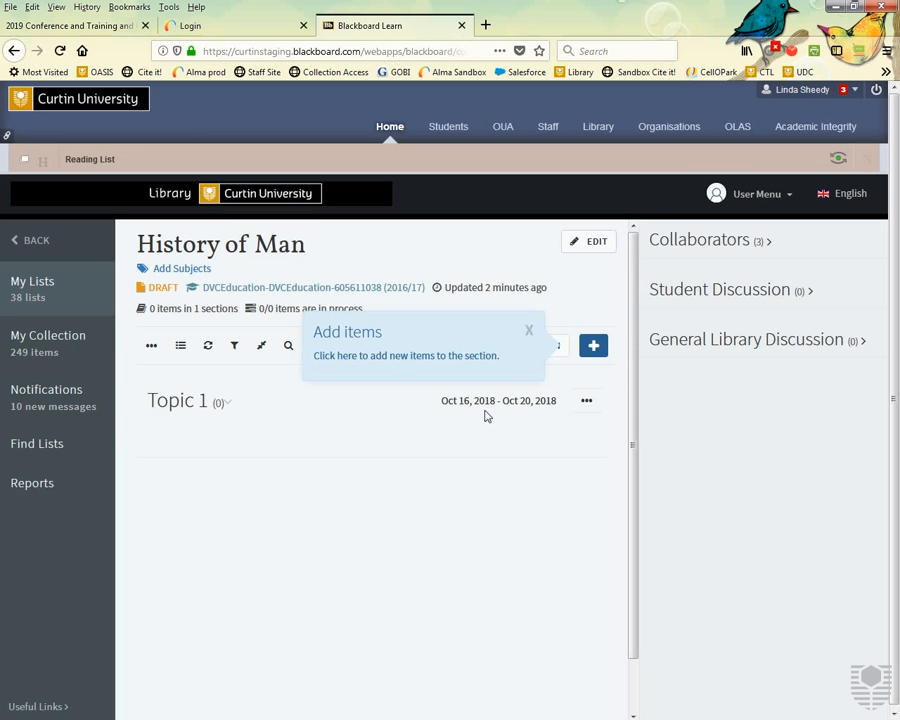
left_click(765, 245)
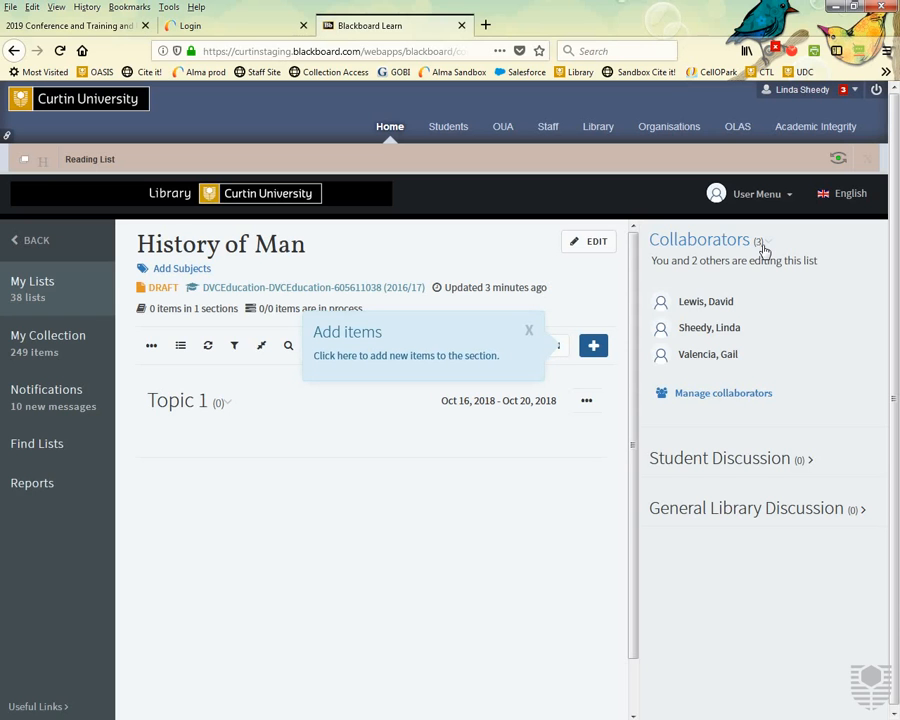
Open Manage collaborators from the Collaborators panel.
left_click(710, 400)
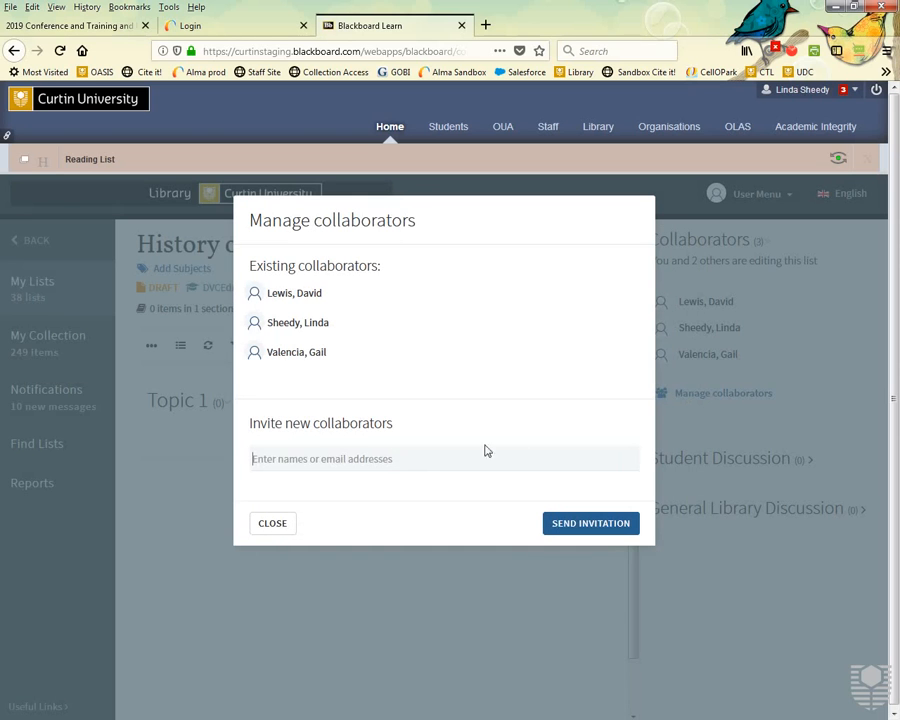
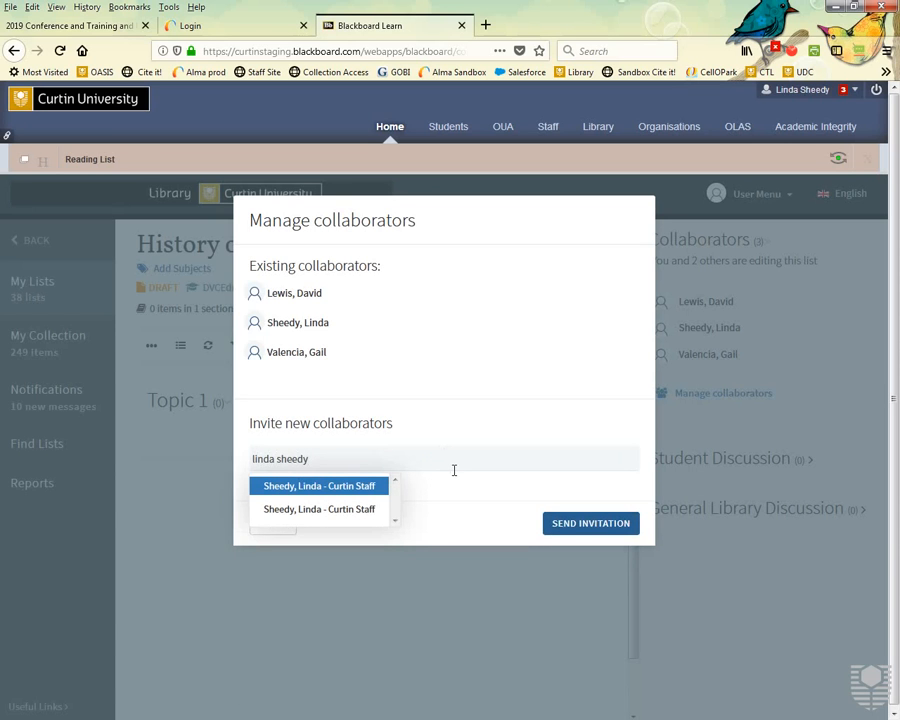
Invite a staff member by name as a collaborator on the History of Man list.
left_click(307, 514)
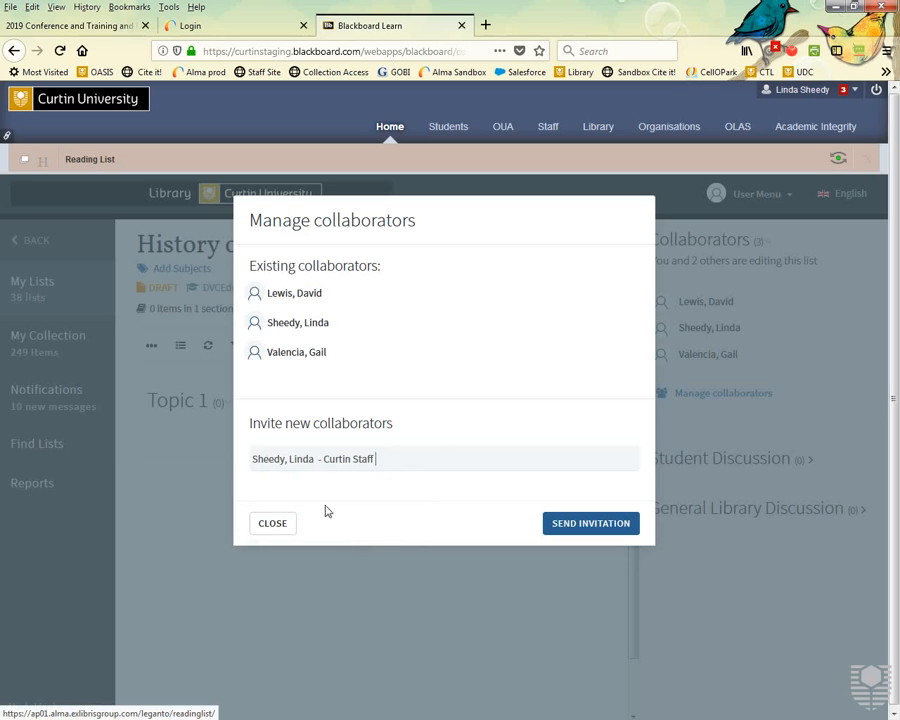
left_click(574, 530)
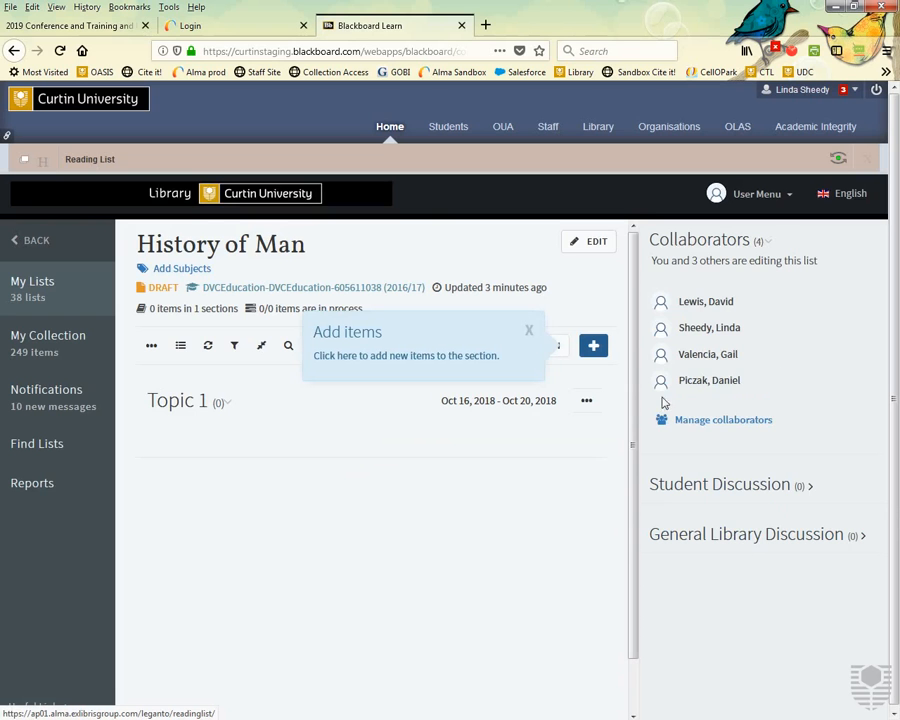
left_click(739, 424)
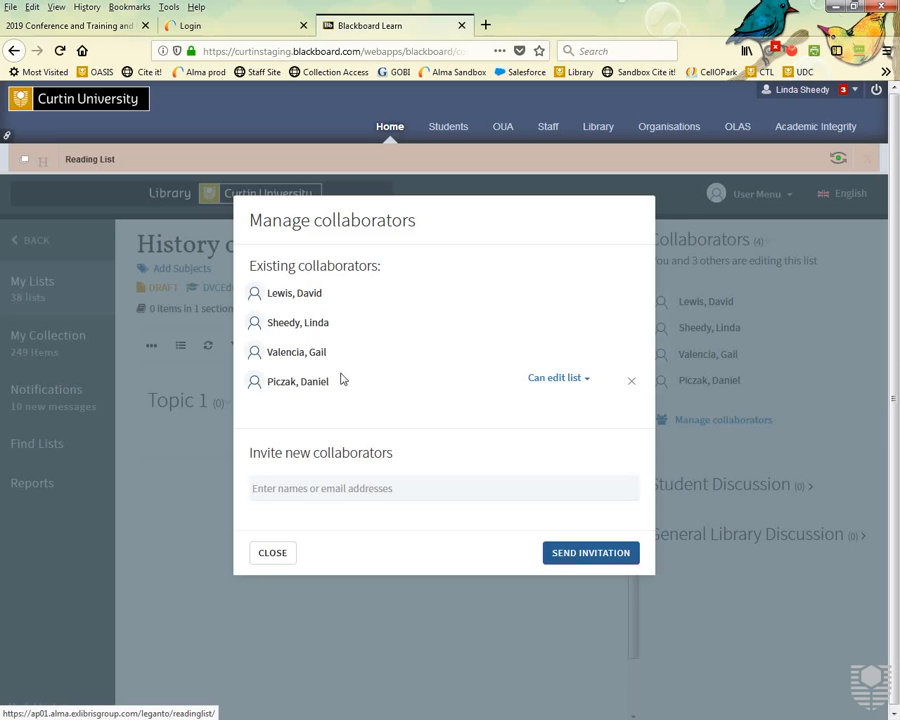
Delete the newest collaborator so History of Man keeps only its three original collaborators.
left_click(633, 385)
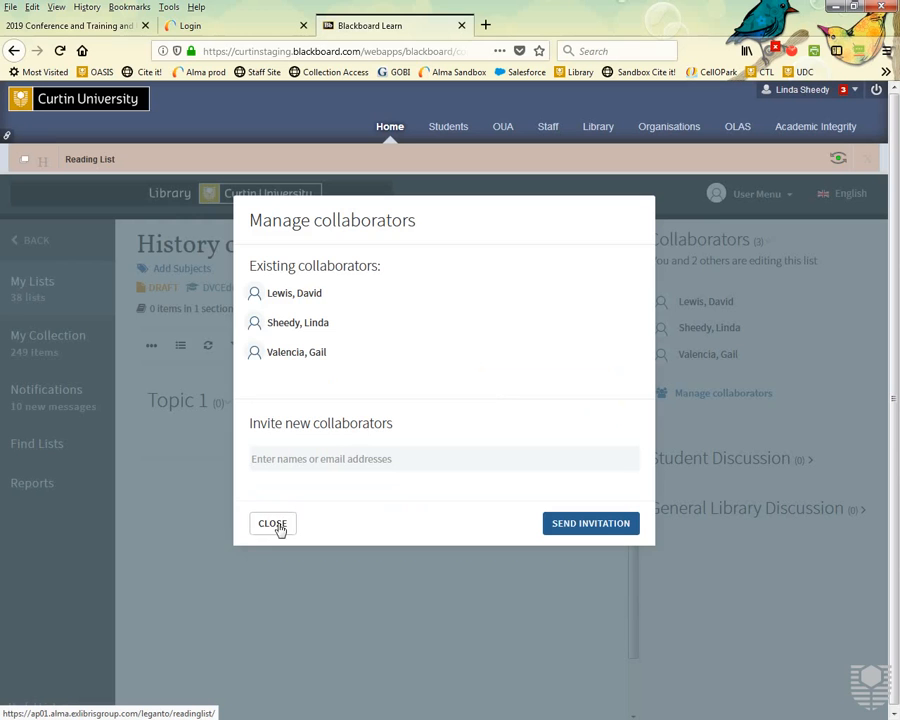
left_click(278, 526)
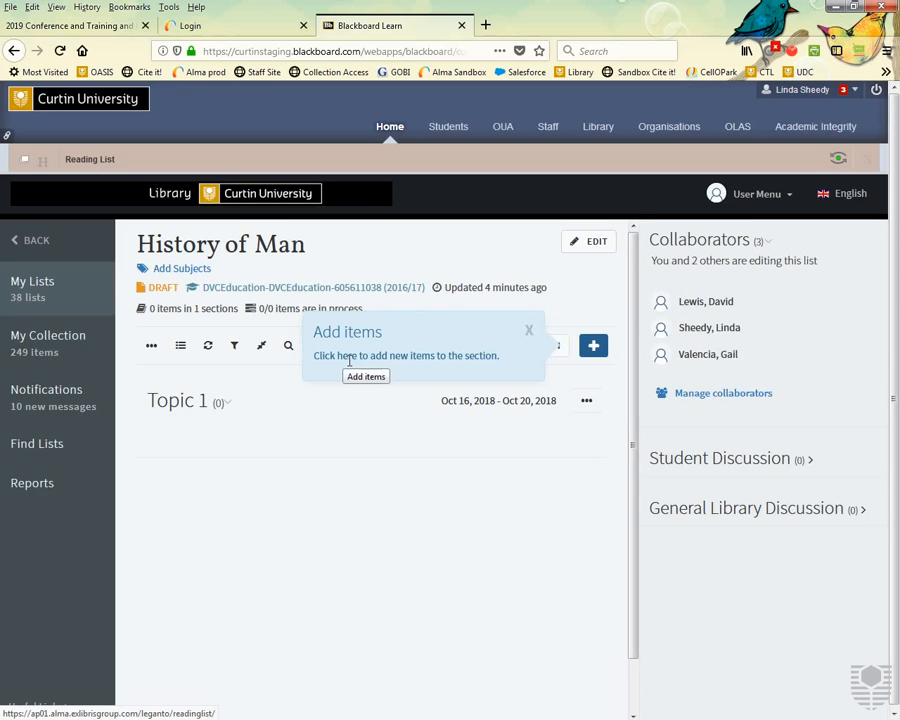
Open the citation Search panel beside the History of Man list via + Add Items.
left_click(602, 347)
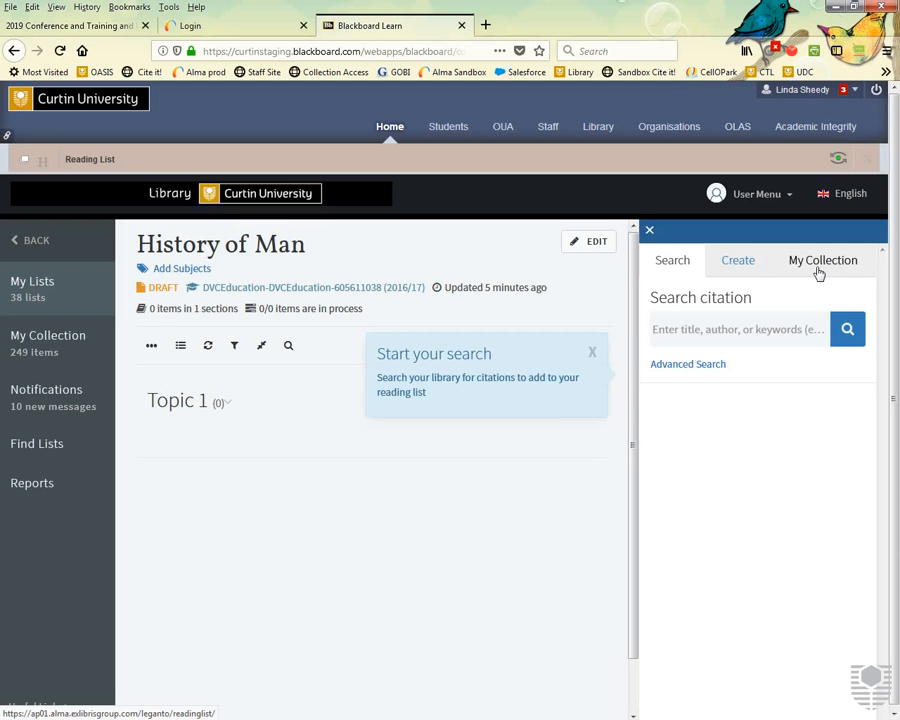
left_click(671, 342)
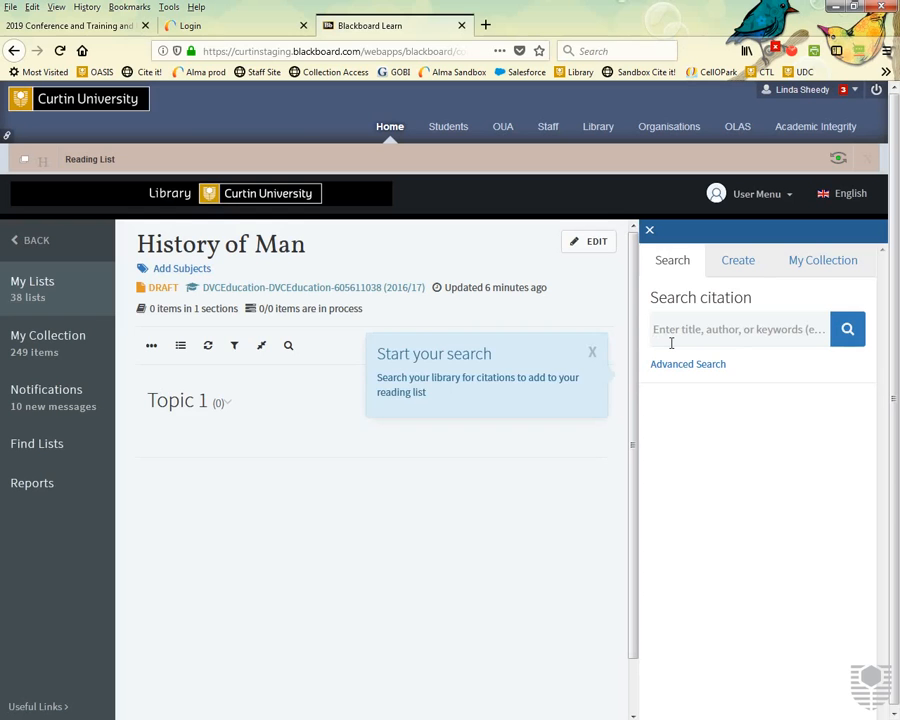
Search citations for 'cats' and browse through the 858,442 results.
type("cats")
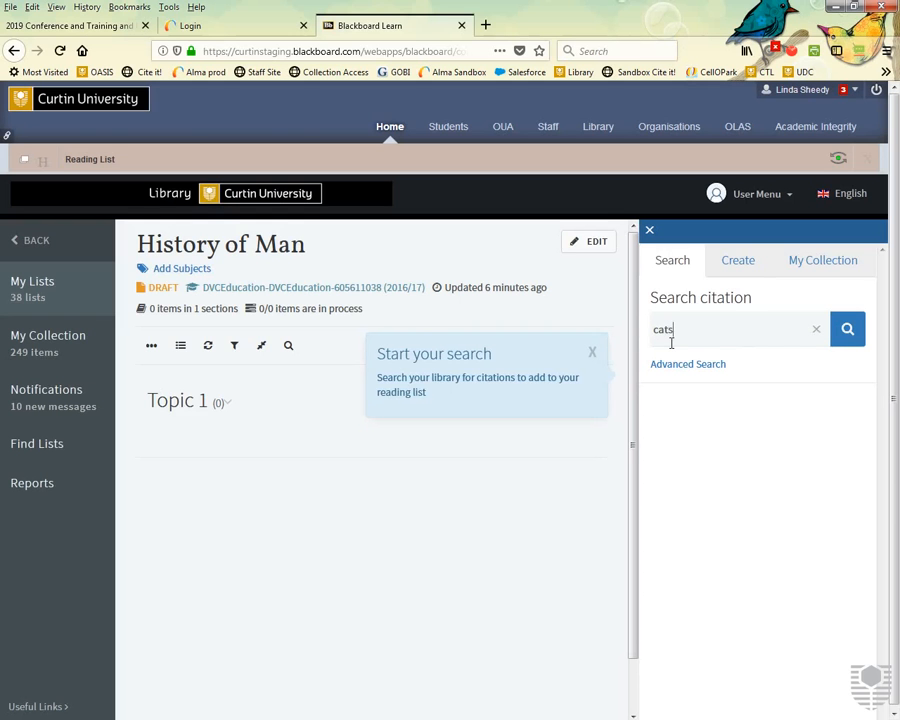
left_click(846, 333)
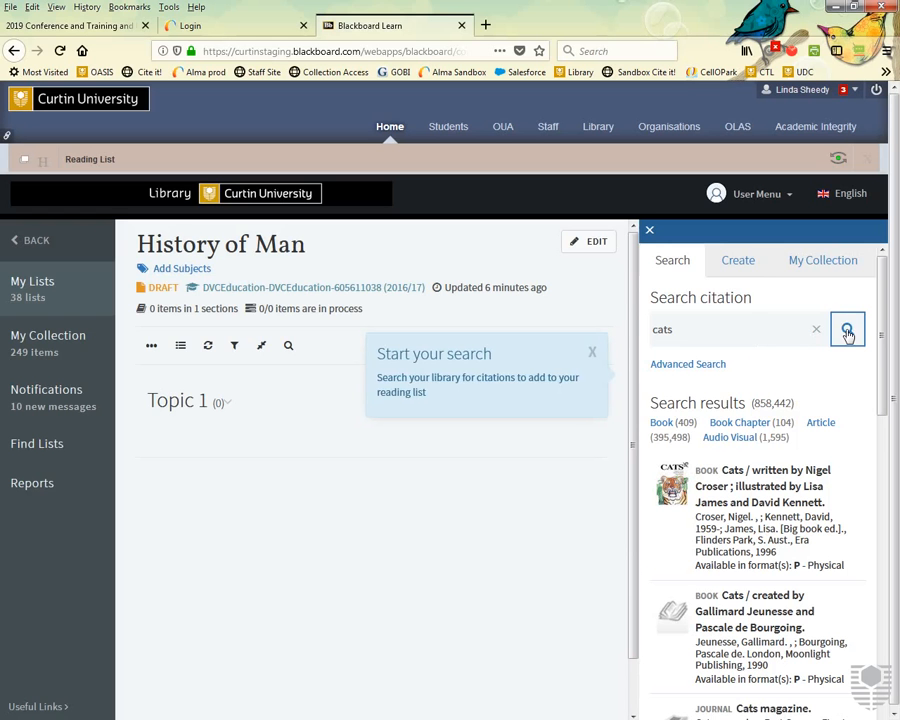
scroll(749, 408, "down", 2)
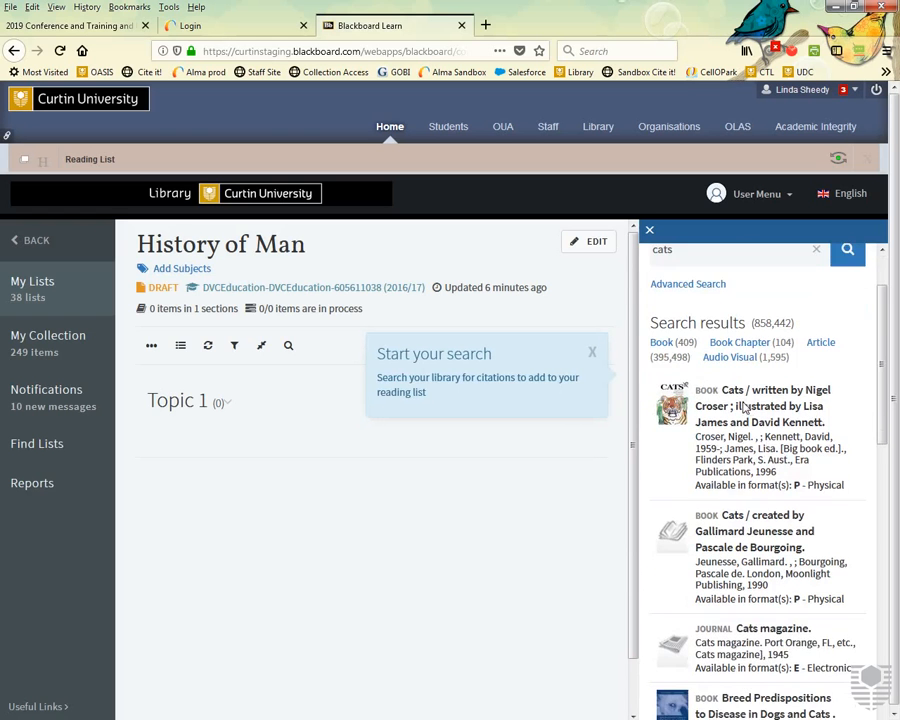
scroll(752, 416, "up", 2)
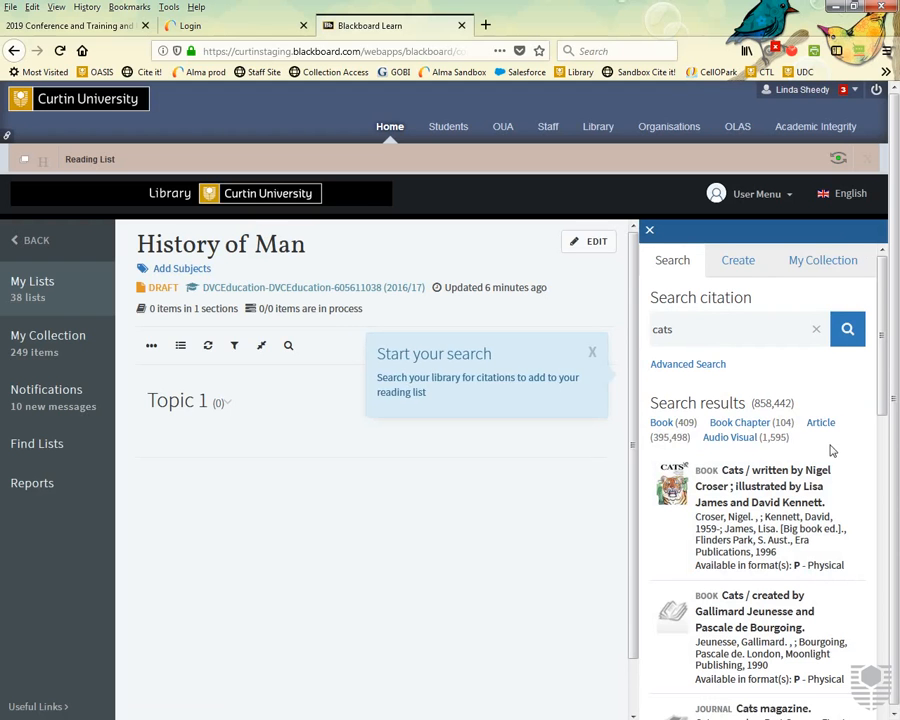
scroll(830, 451, "down", 2)
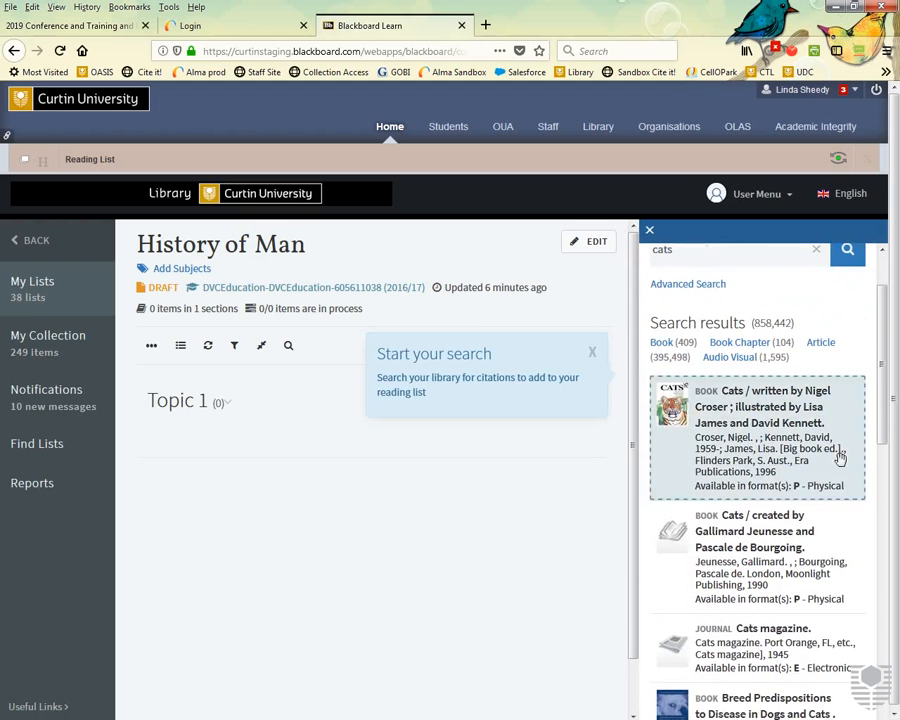
scroll(860, 509, "down", 2)
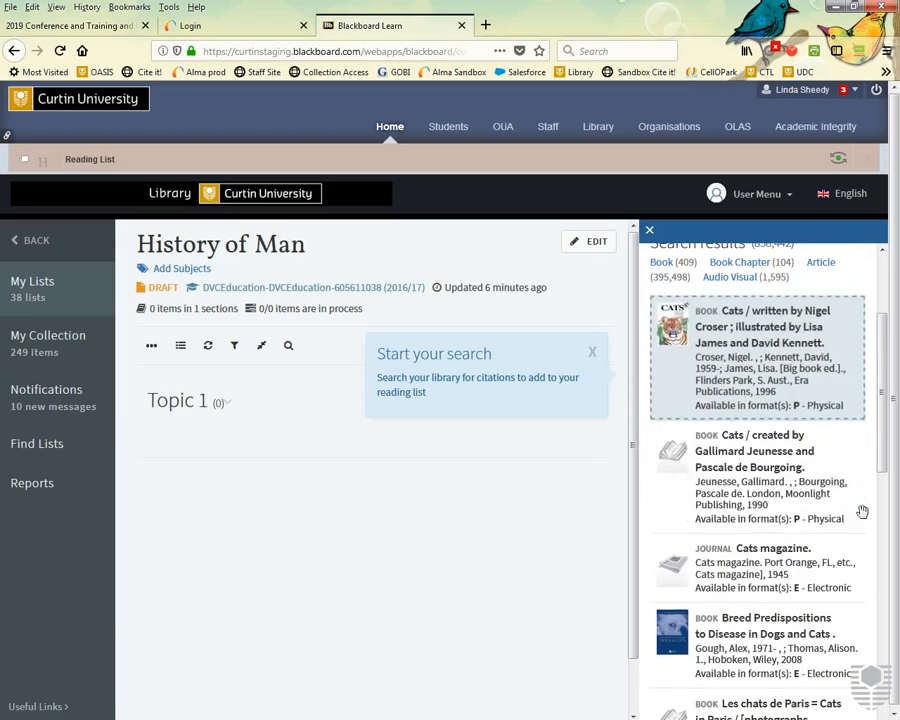
scroll(858, 474, "down", 10)
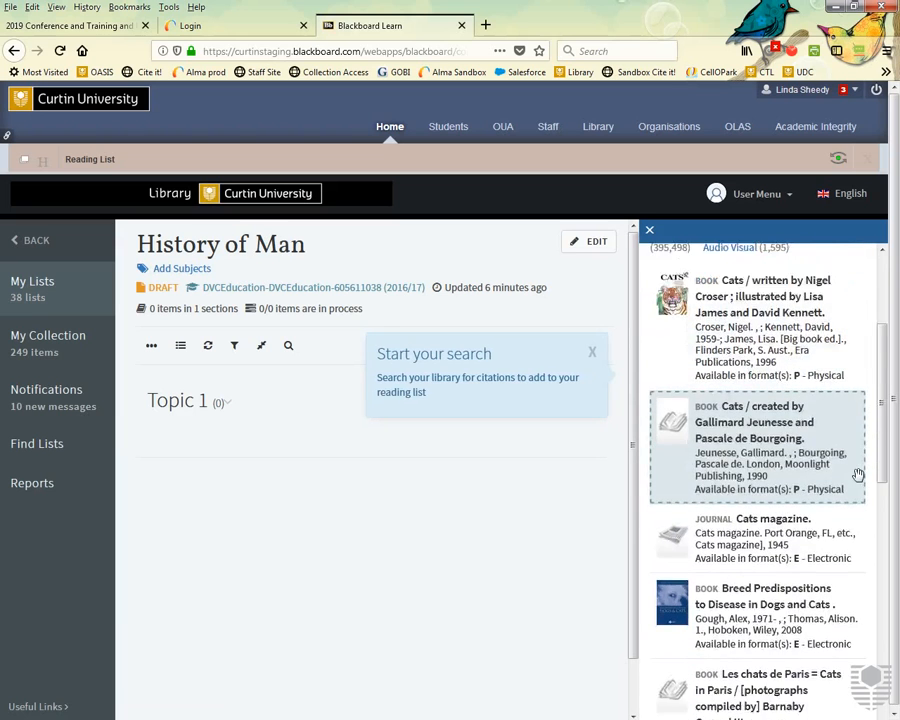
scroll(858, 474, "up", 11)
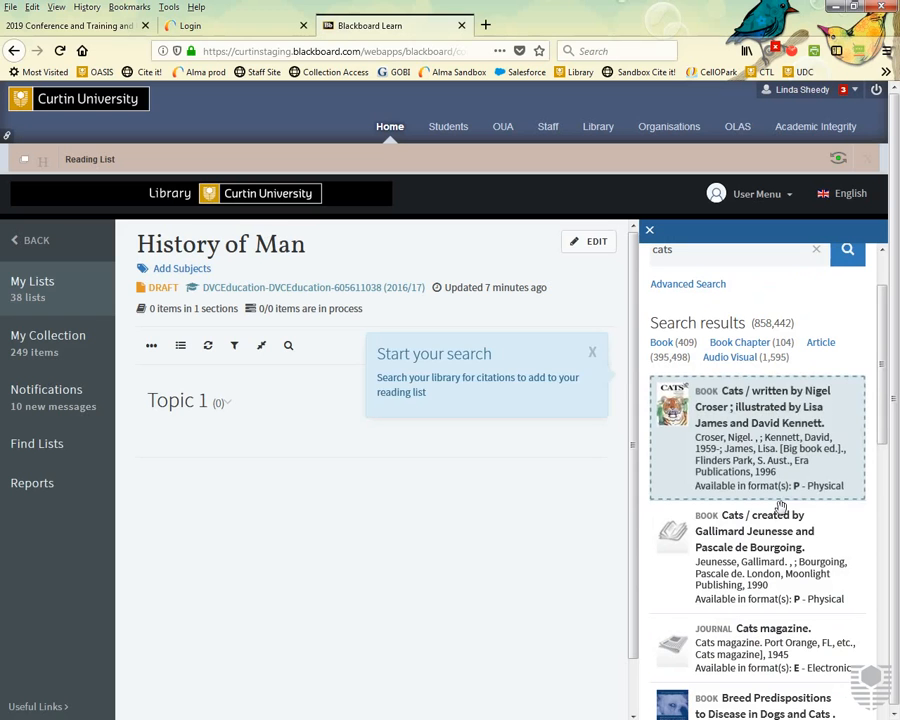
scroll(820, 508, "down", 3)
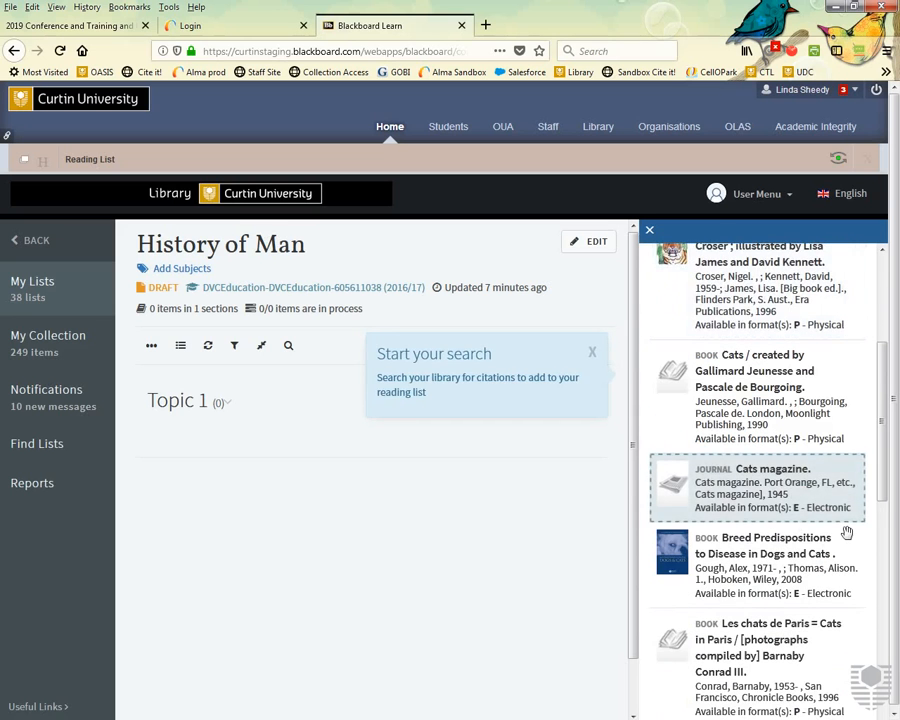
scroll(846, 533, "down", 5)
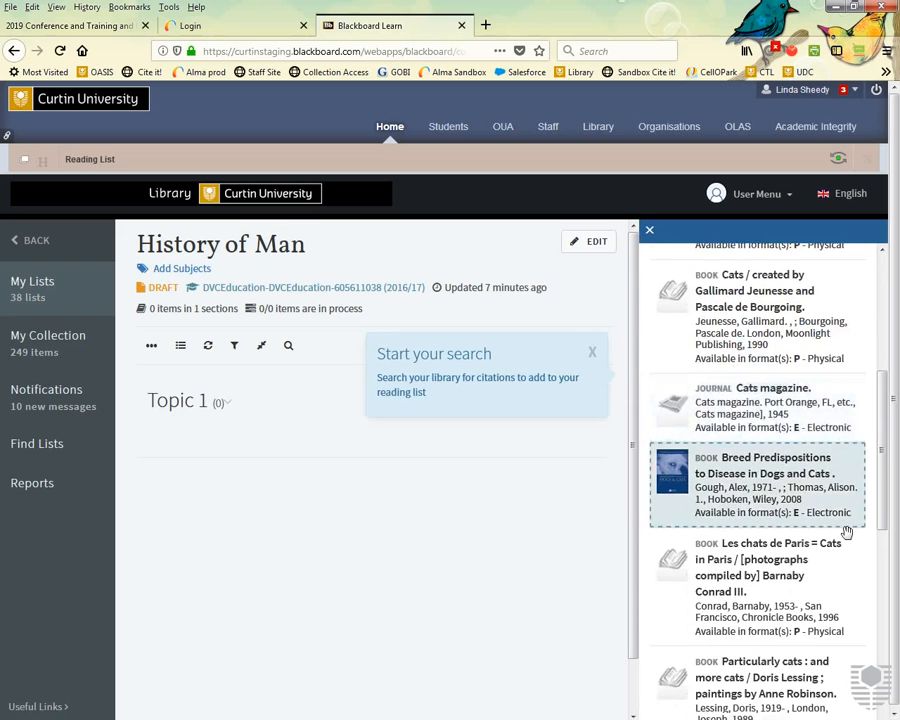
scroll(846, 533, "up", 8)
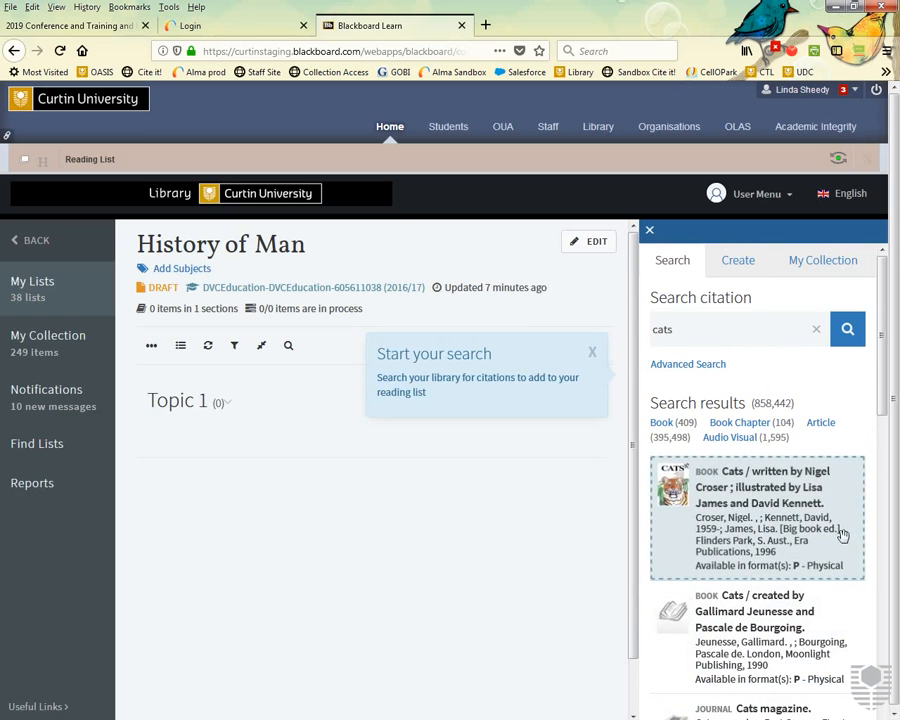
Add the 1996 book Cats and Cats magazine to Topic 1, then limit results to books.
left_click(772, 535)
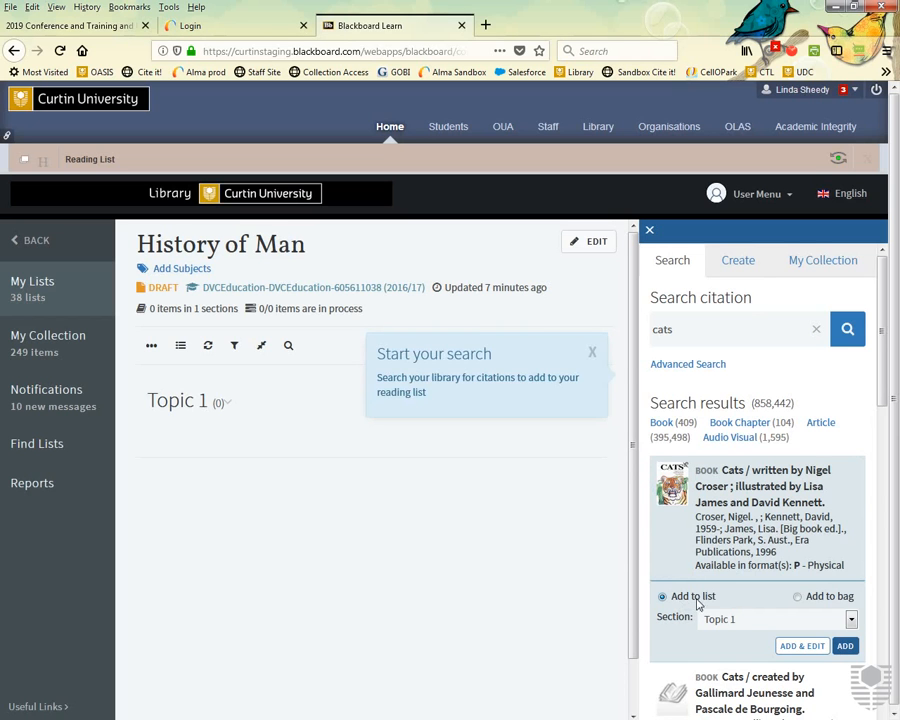
left_click(730, 620)
left_click(730, 620)
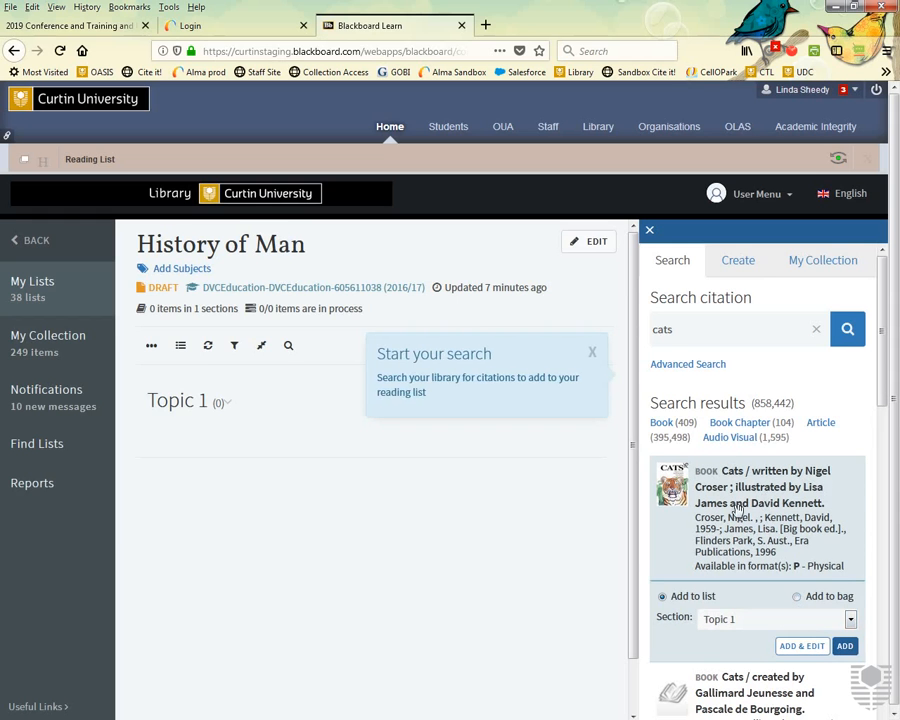
left_click_drag(737, 508, 313, 531)
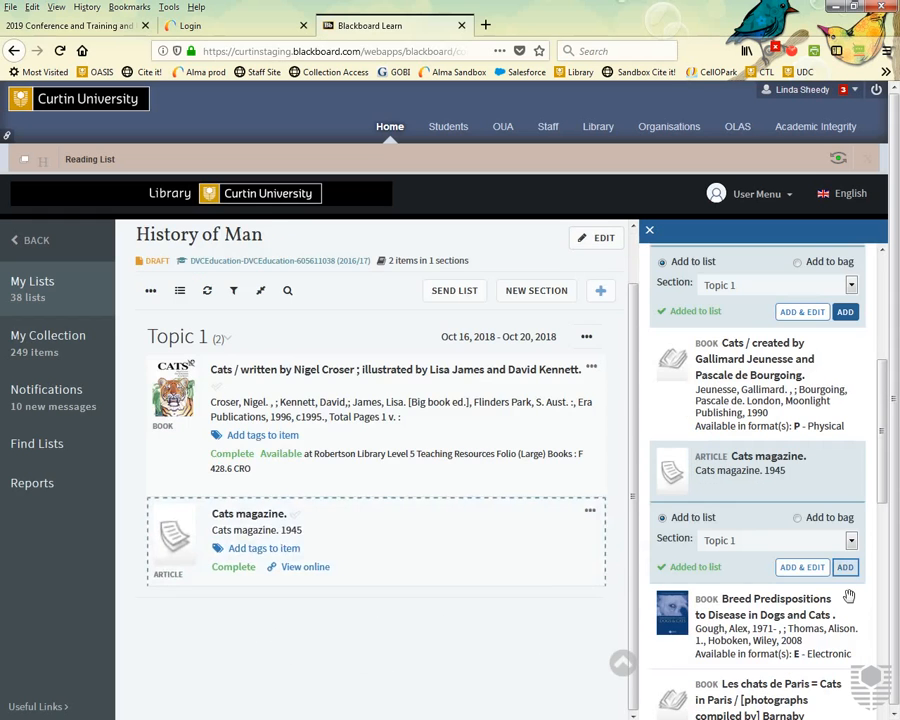
left_click(428, 537)
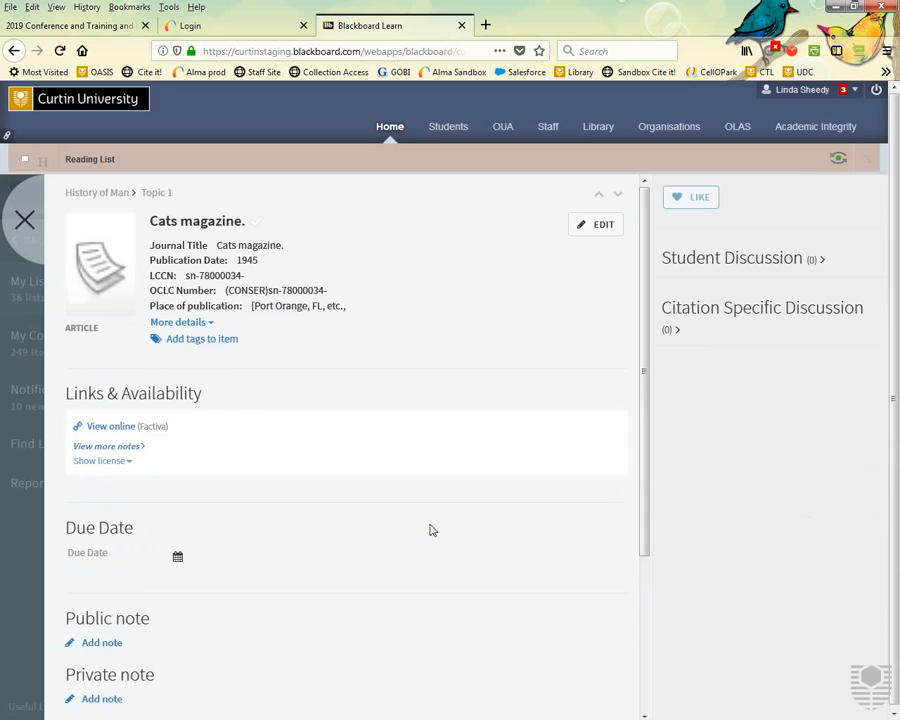
left_click(25, 220)
scroll(737, 565, "up", 3)
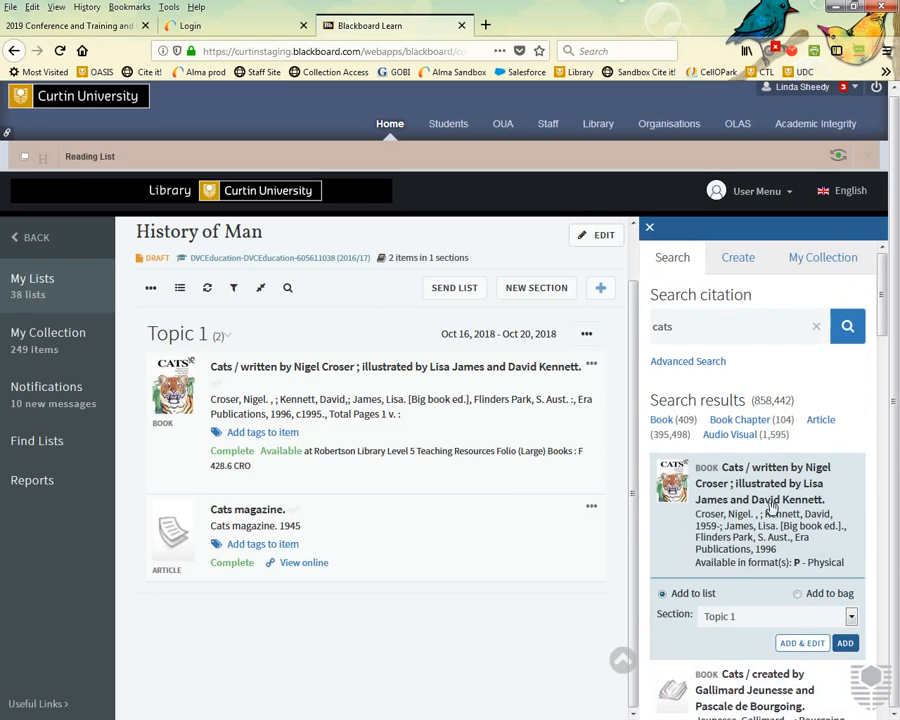
left_click(661, 420)
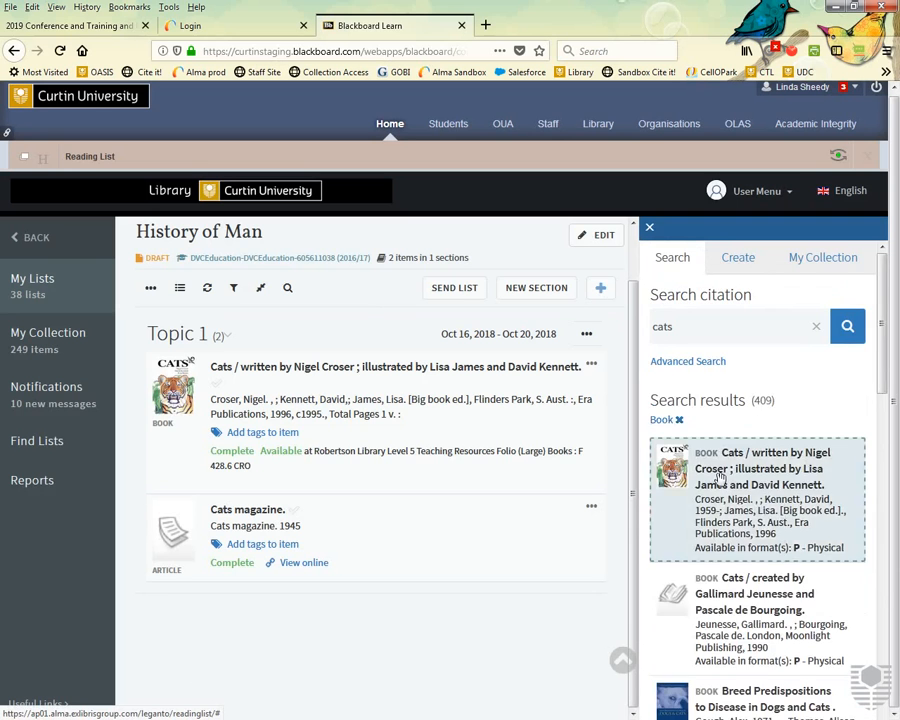
Show the one additional version of 'Cats are not peas' in the book results.
scroll(720, 478, "down", 15)
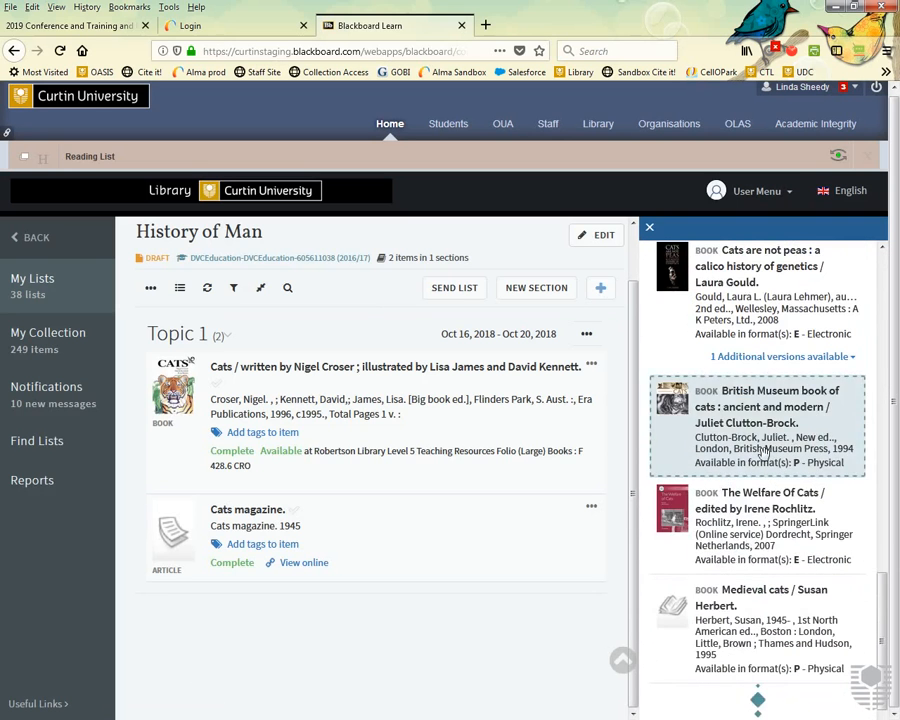
scroll(763, 454, "up", 3)
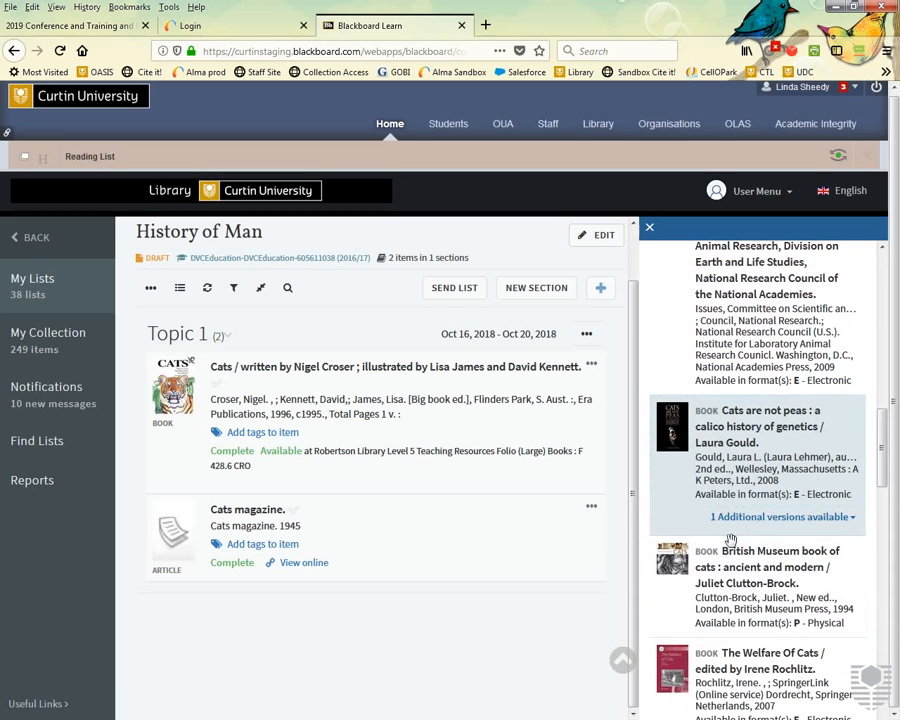
left_click(840, 520)
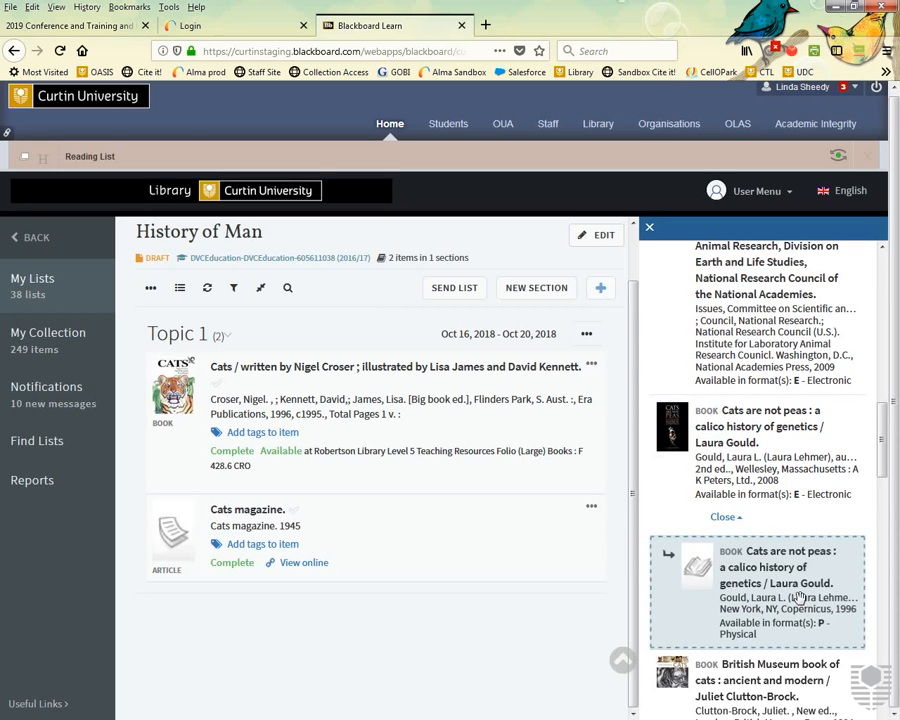
Bag the 2008 online book 'Cats are not peas' and move it into Topic 1.
left_click(772, 476)
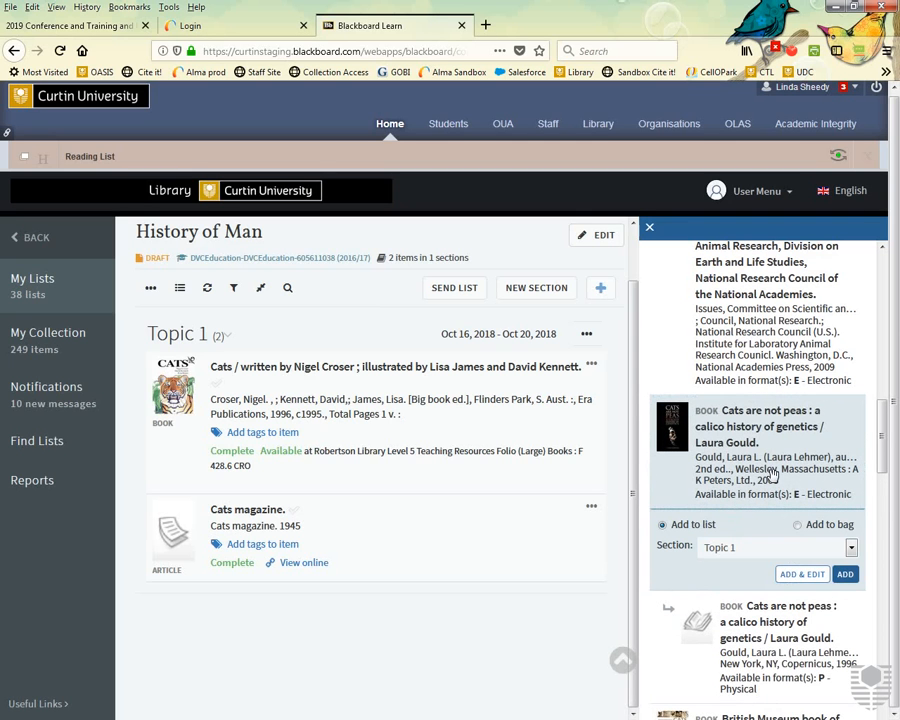
left_click(797, 526)
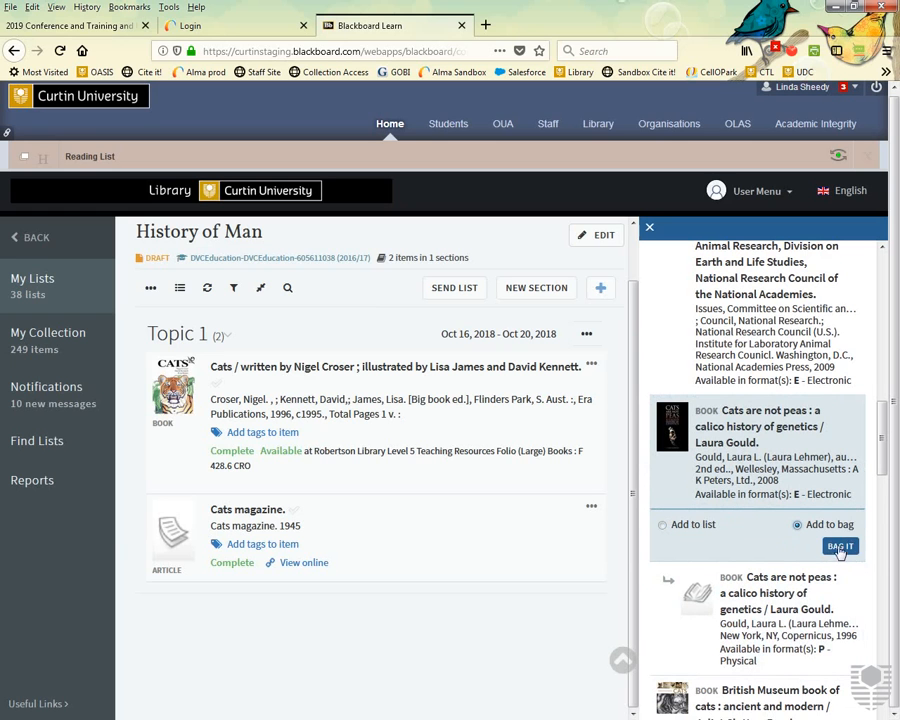
left_click(841, 546)
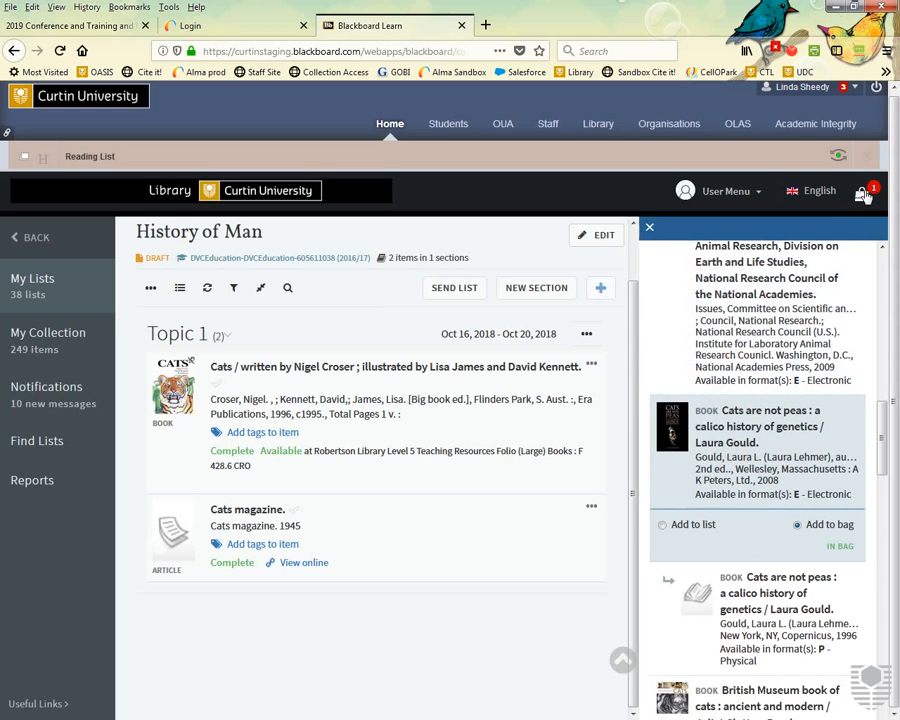
left_click(864, 196)
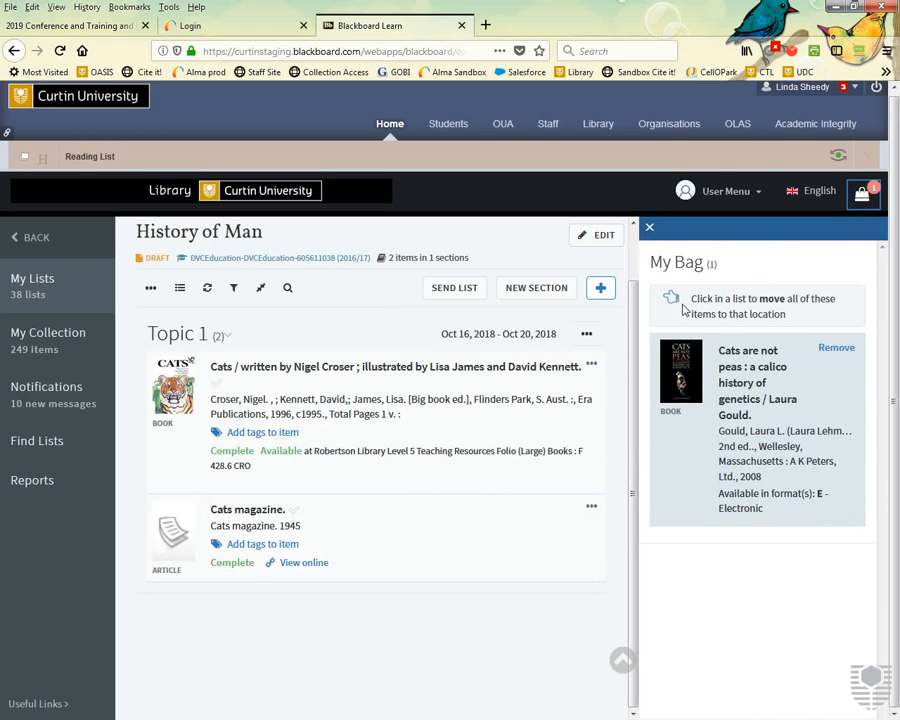
mouse_move(324, 476)
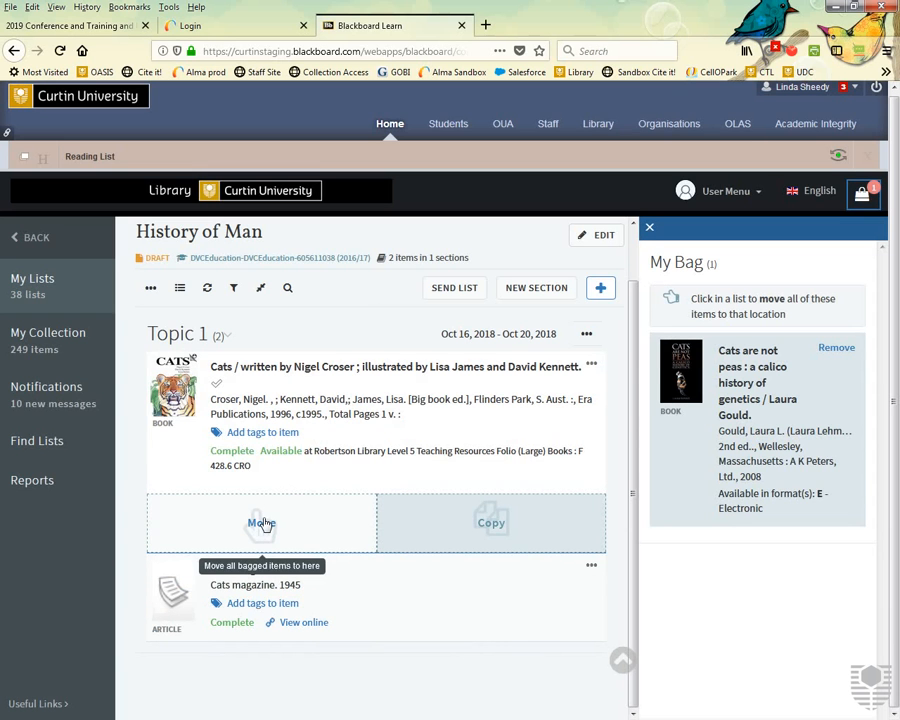
left_click(262, 523)
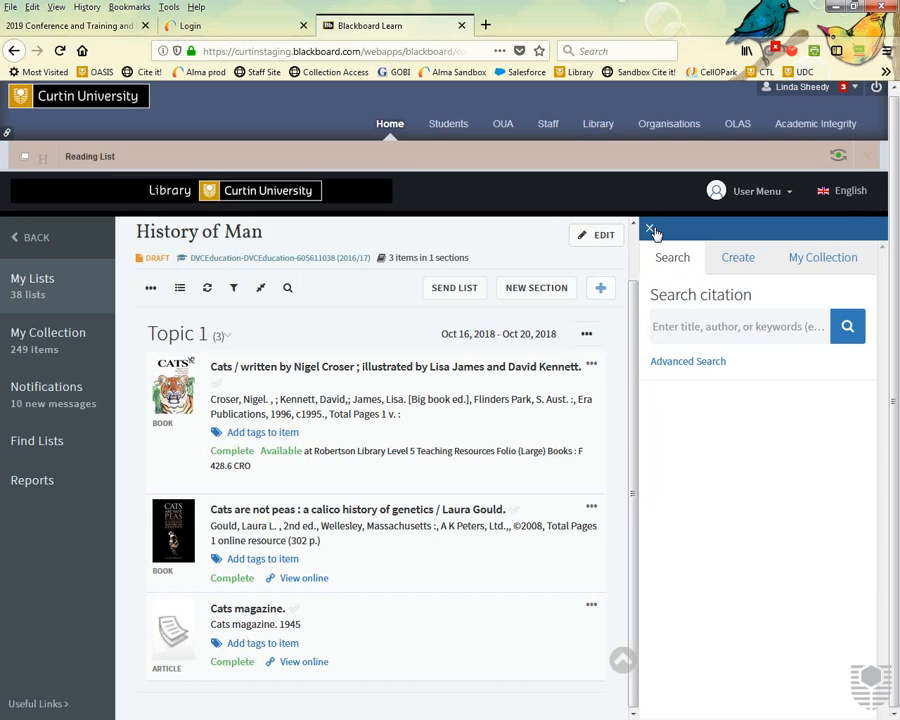
left_click(744, 258)
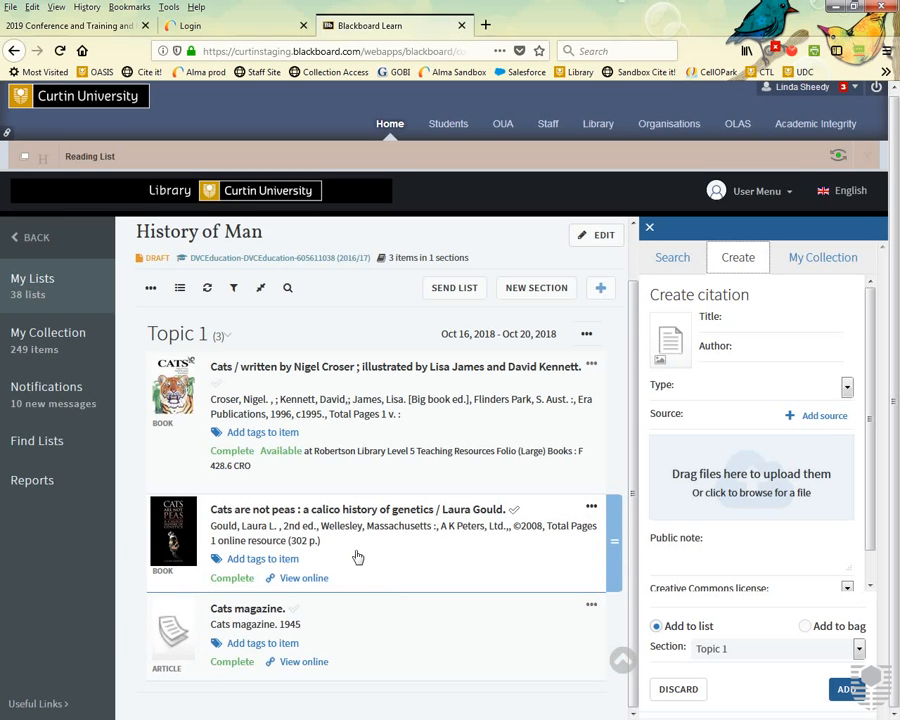
Open chapter 3 'Explaining health' of the e-book Health online and copy its share link.
left_click(313, 586)
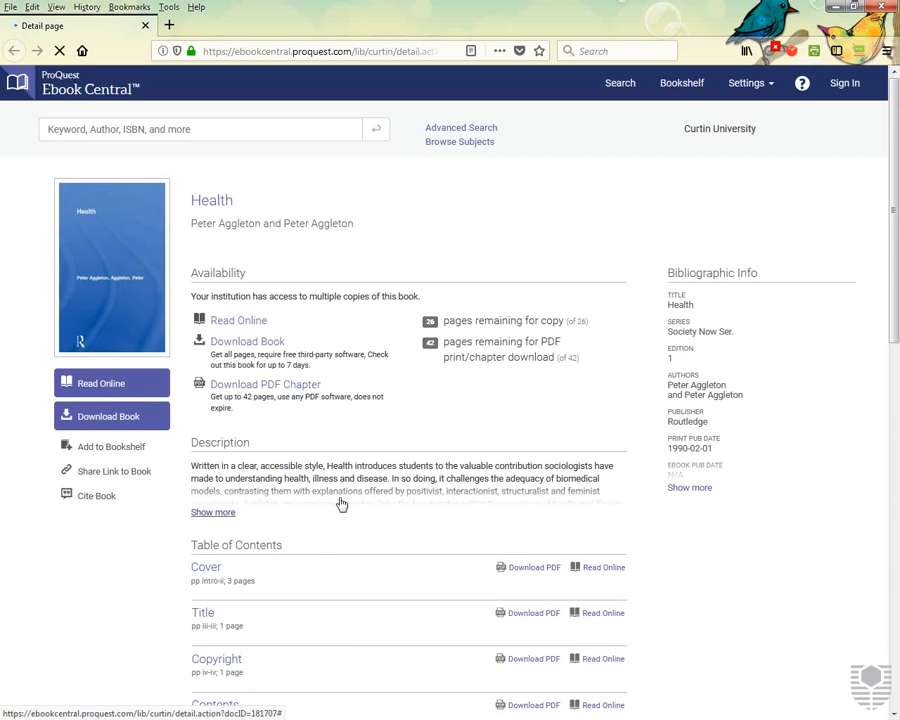
scroll(314, 544, "down", 5)
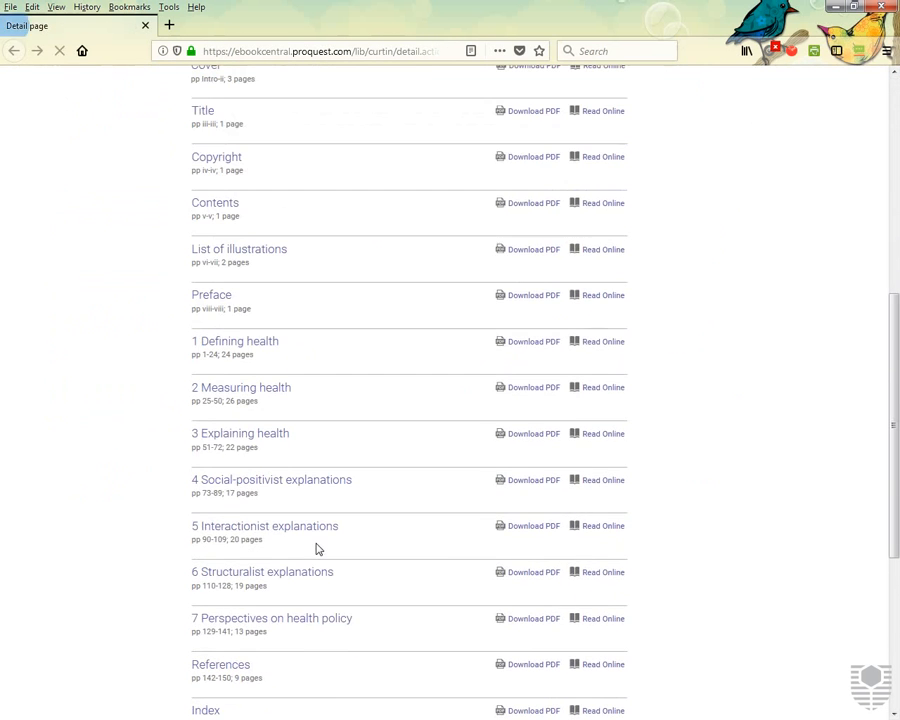
left_click(260, 437)
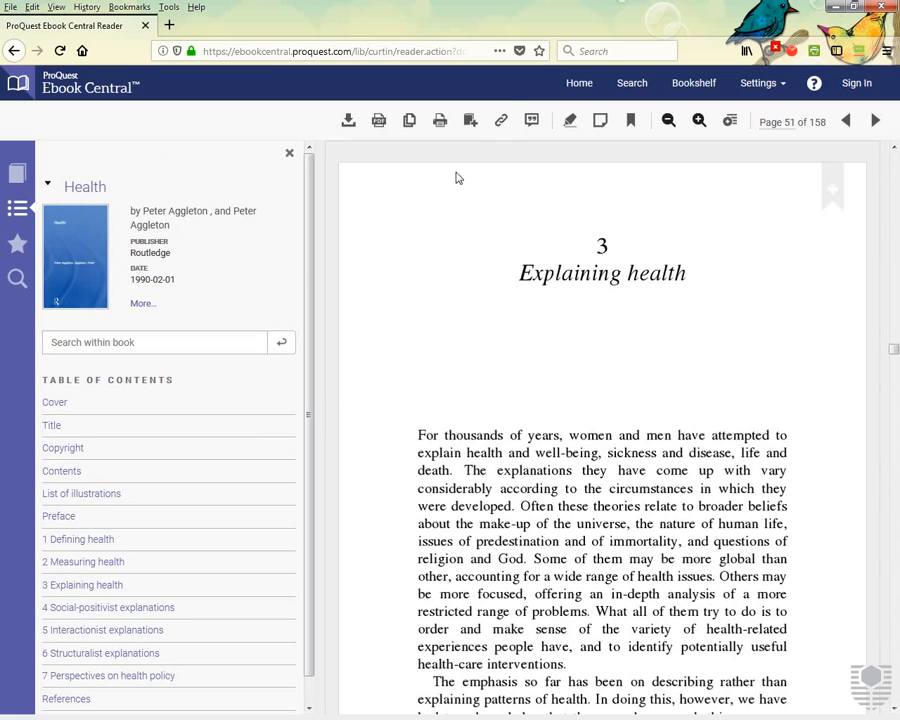
left_click(503, 121)
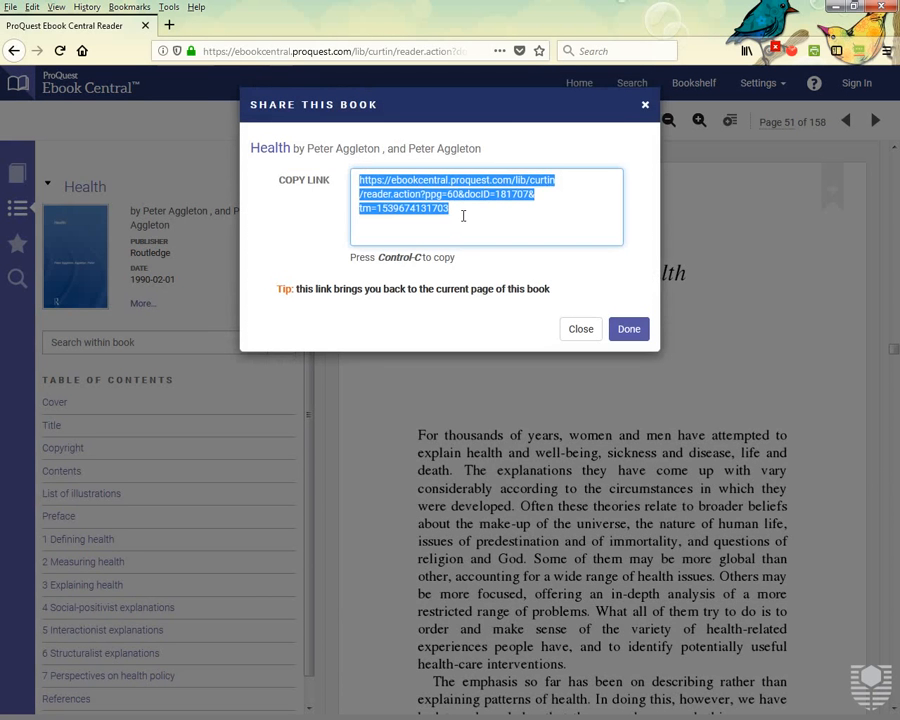
left_click_drag(463, 214, 349, 182)
left_click(628, 334)
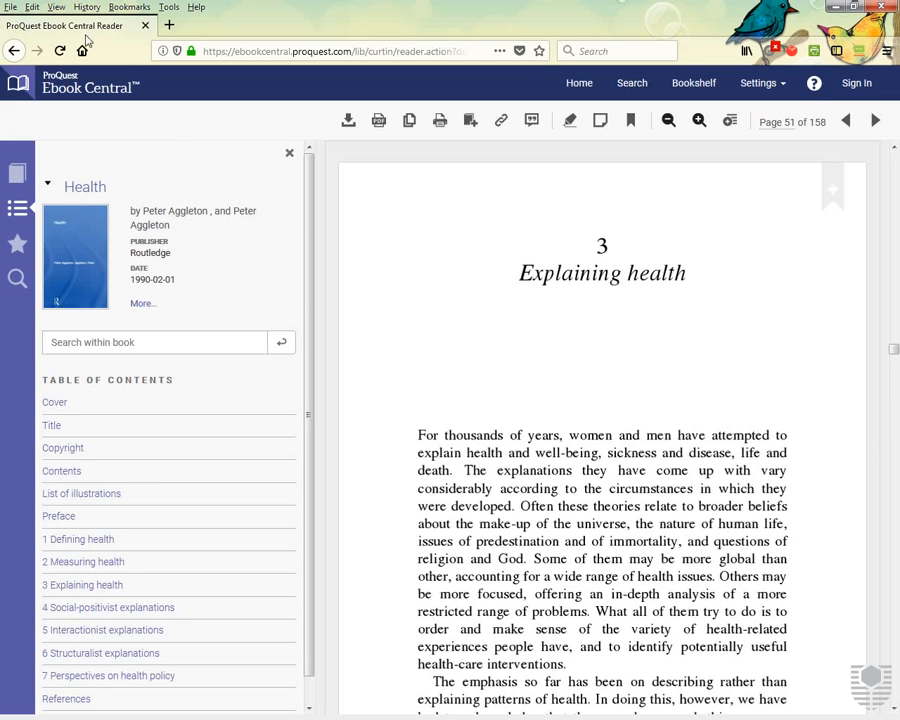
Back in Leganto, start a new citation of type Book Chapter.
left_click(833, 12)
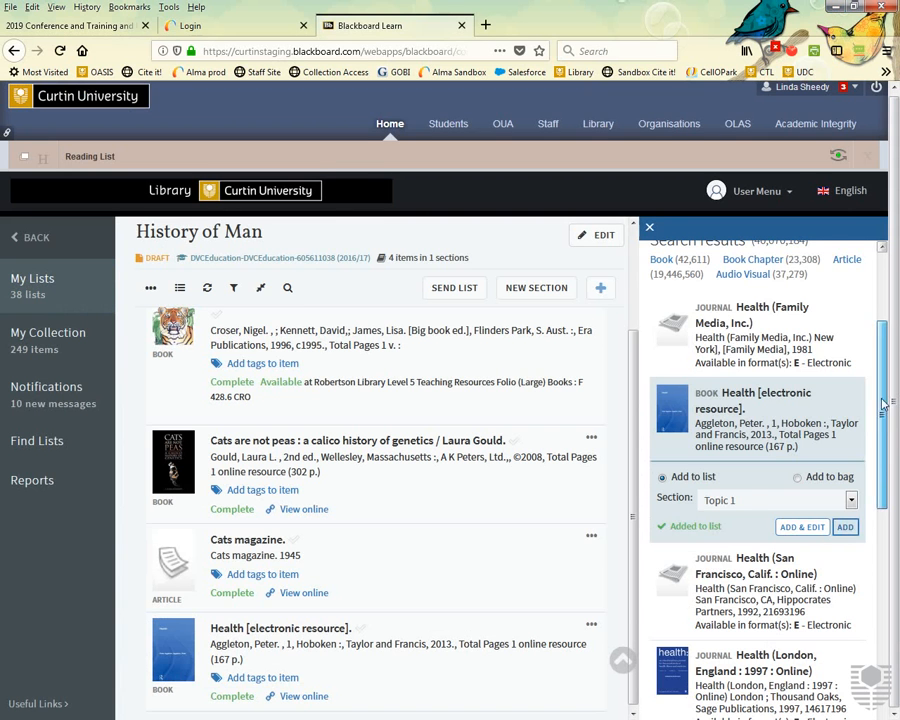
scroll(824, 297, "up", 3)
left_click(738, 259)
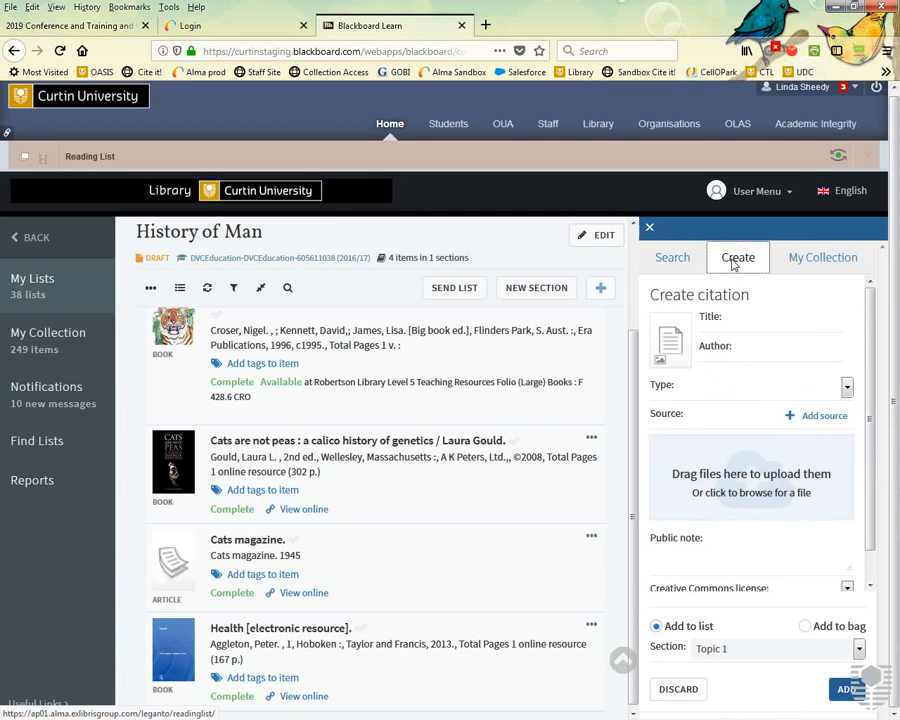
left_click(846, 388)
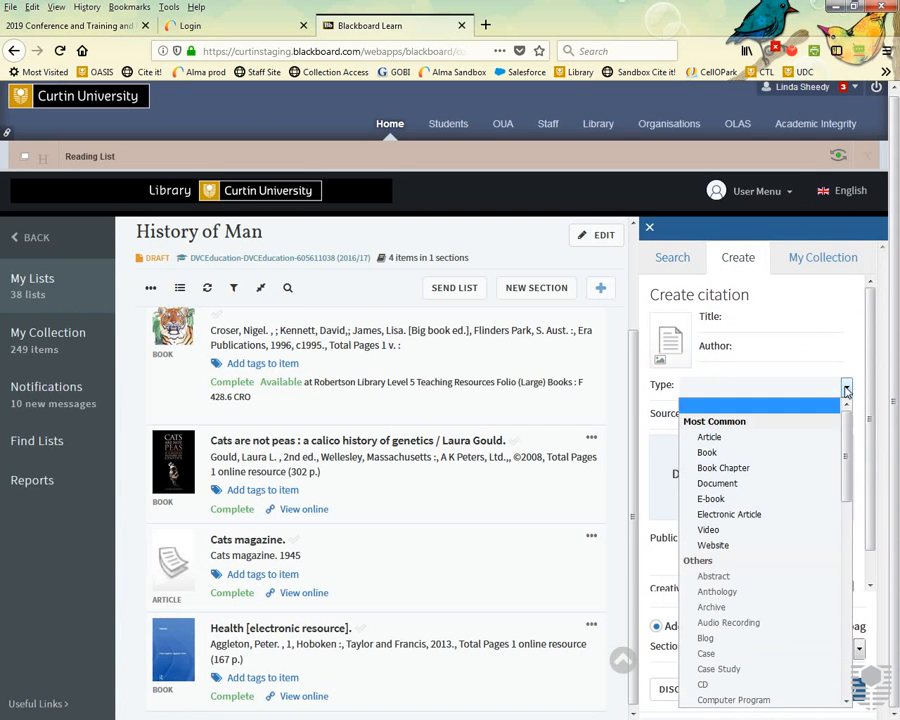
left_click(723, 467)
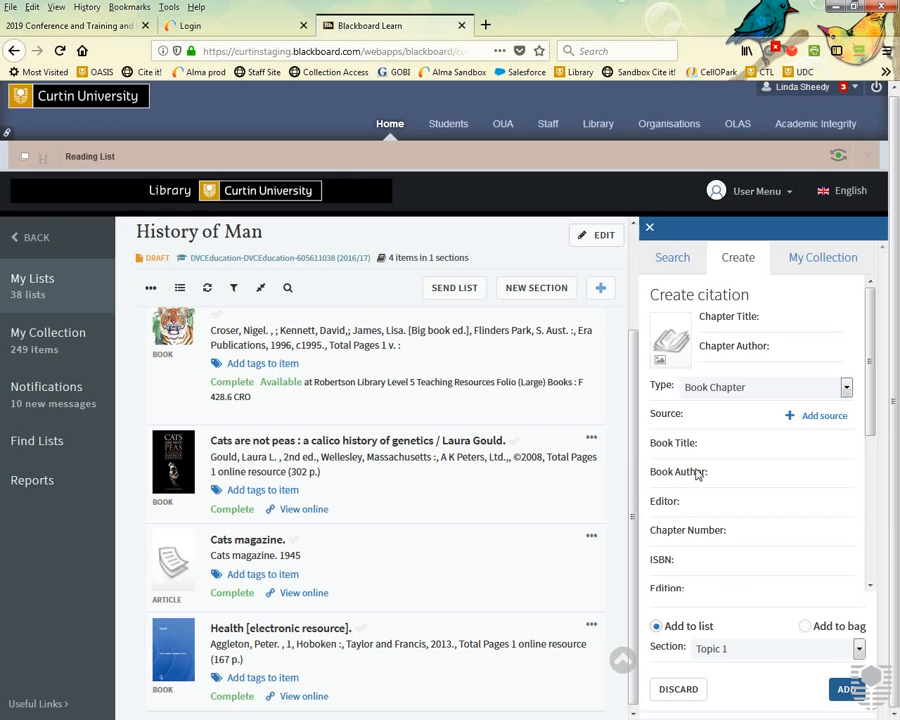
Enter chapter title 'Explaining Health', the copied link as source, book title 'Heath' and its author.
left_click(779, 317)
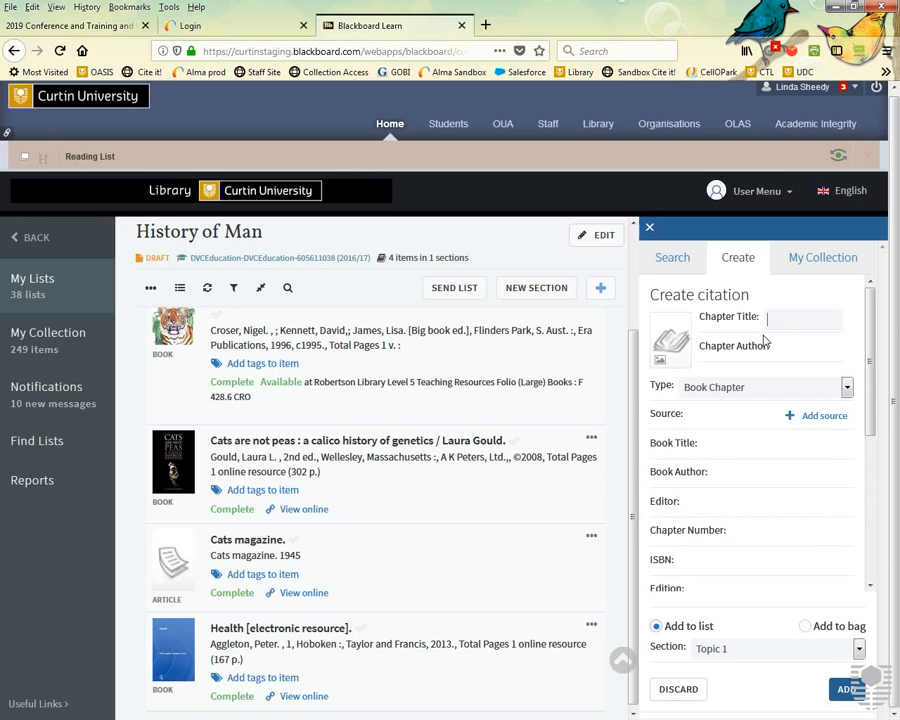
type("Explaining Health")
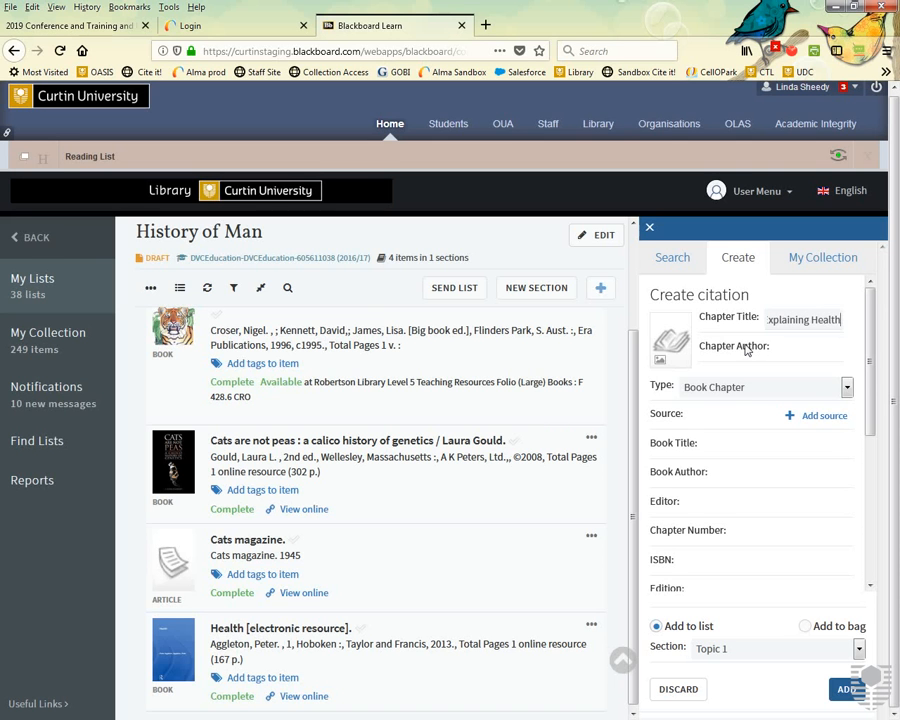
left_click(785, 347)
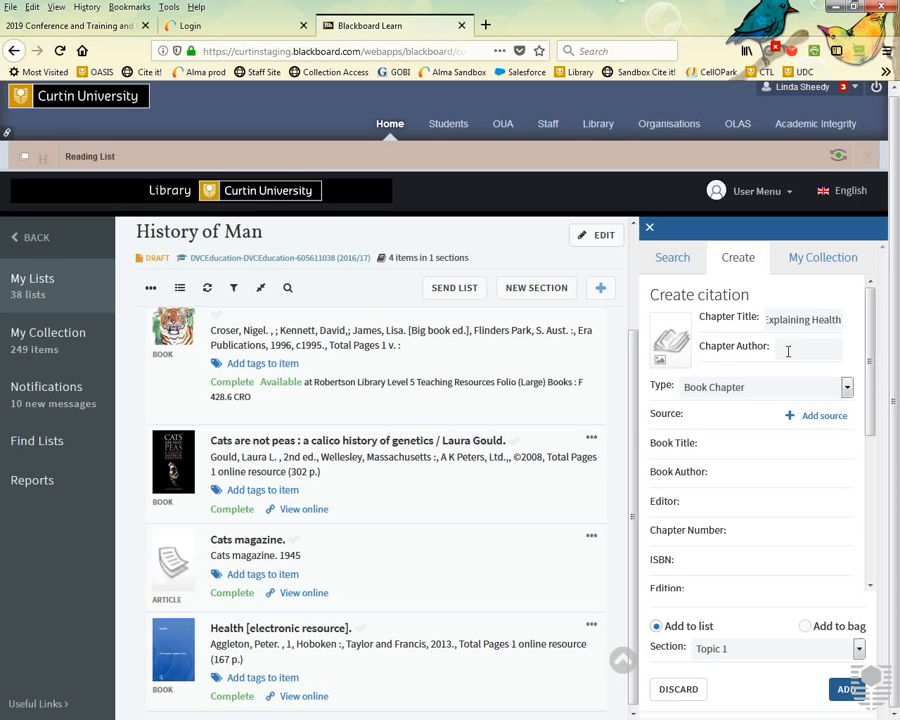
left_click(697, 416)
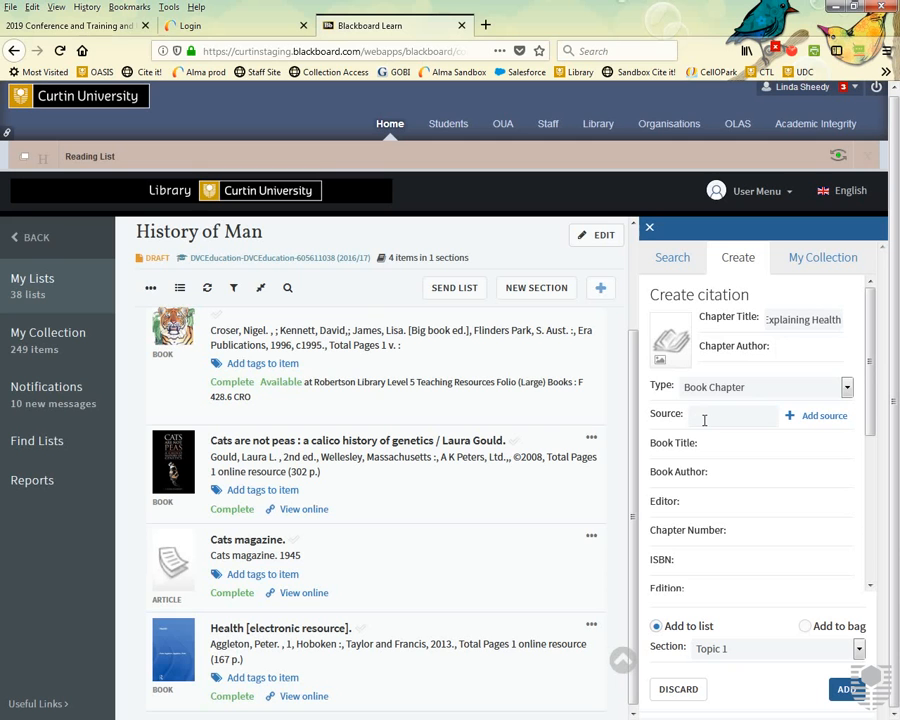
key("ctrl+v")
left_click(723, 455)
type("H")
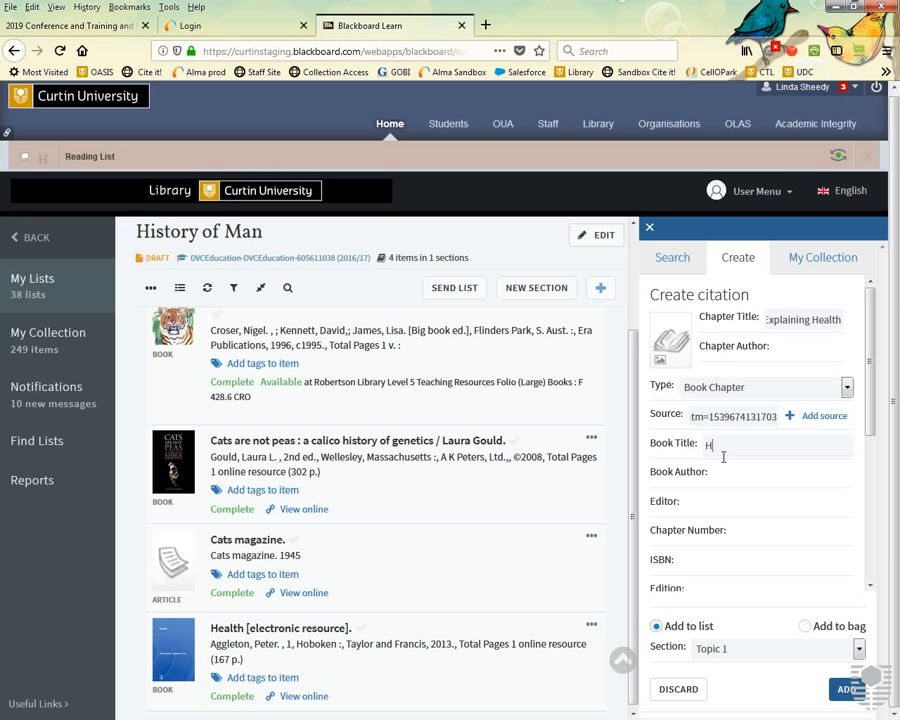
type("eath")
left_click(740, 479)
type("A")
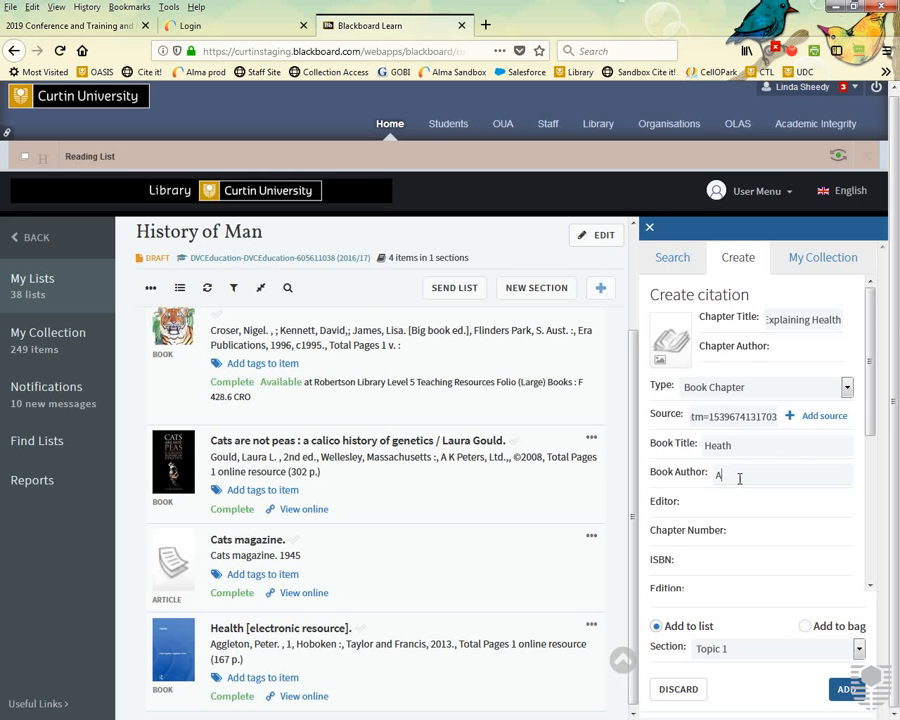
type("ggleton, Peter")
Add the chapter citation to Topic 1 and open it online to verify page 51.
scroll(740, 479, "down", 2)
scroll(740, 479, "down", 4)
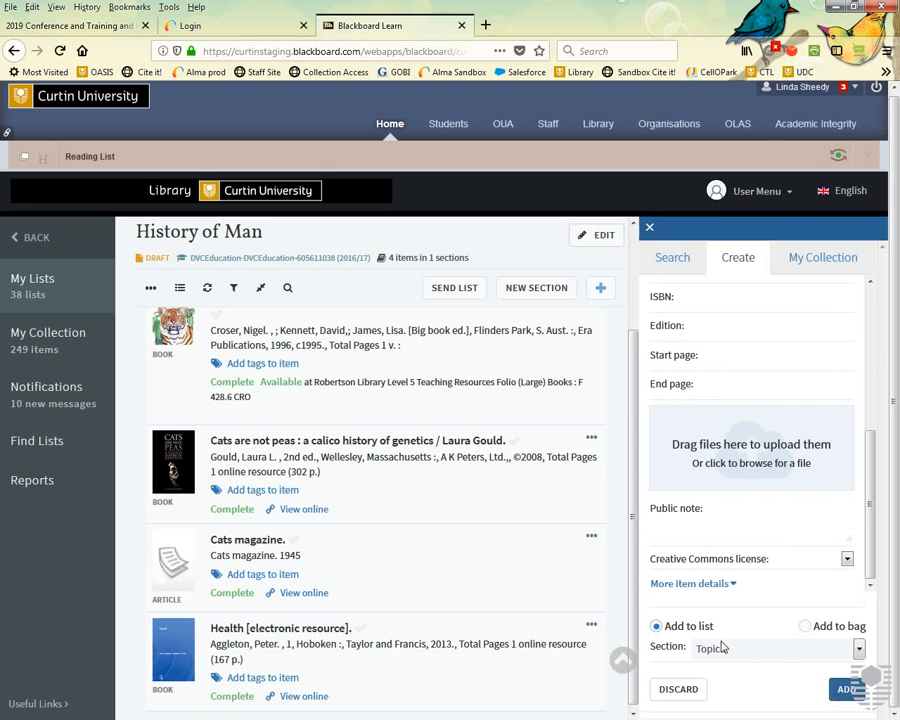
left_click(847, 690)
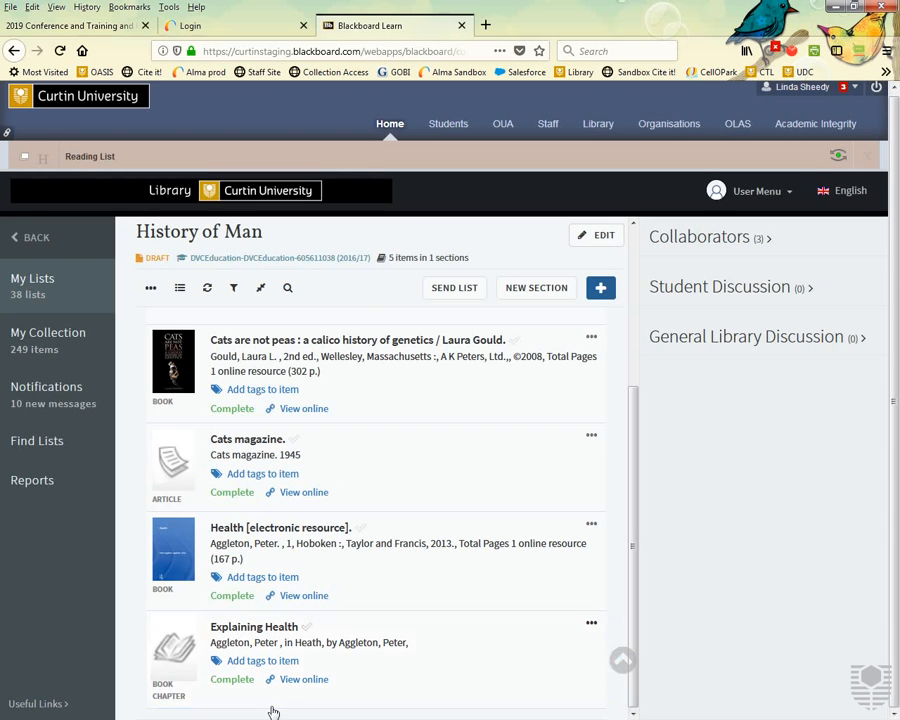
left_click(321, 682)
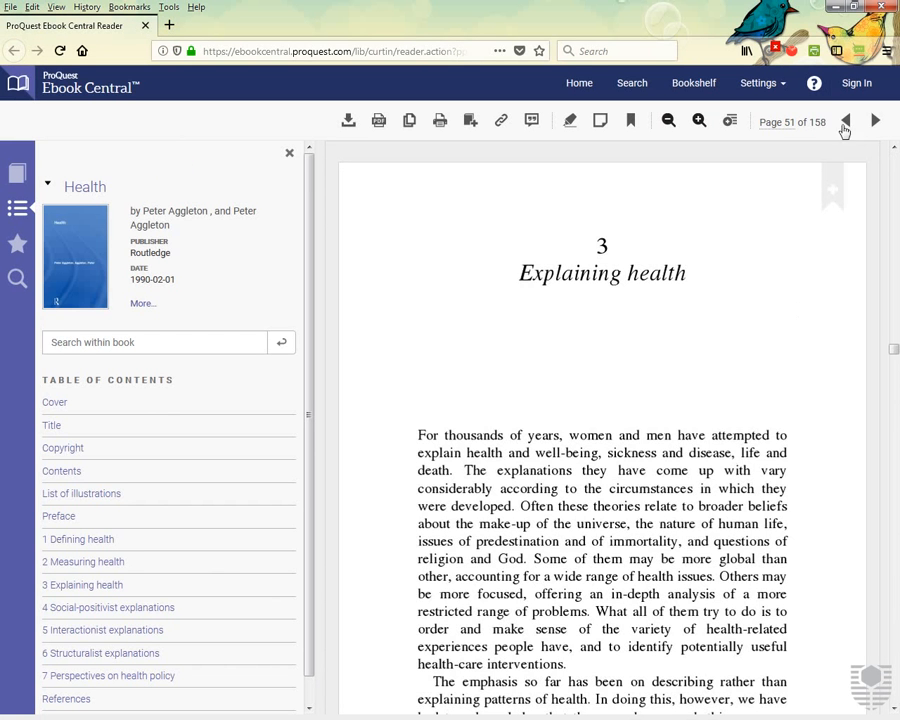
Minimize the ProQuest reader and begin adding another item to the History of Man list.
left_click(836, 8)
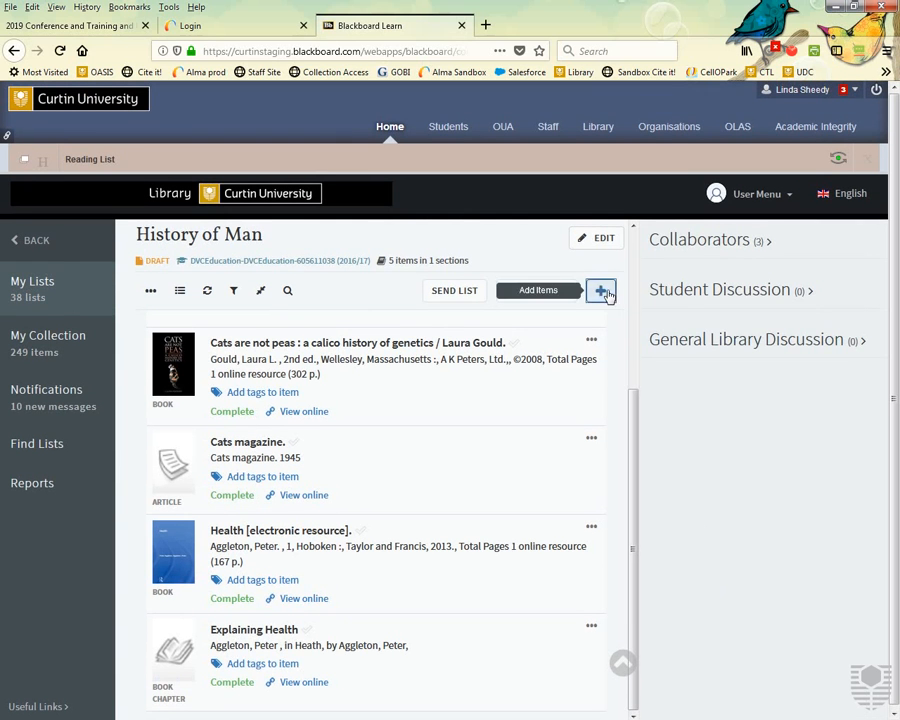
left_click(603, 290)
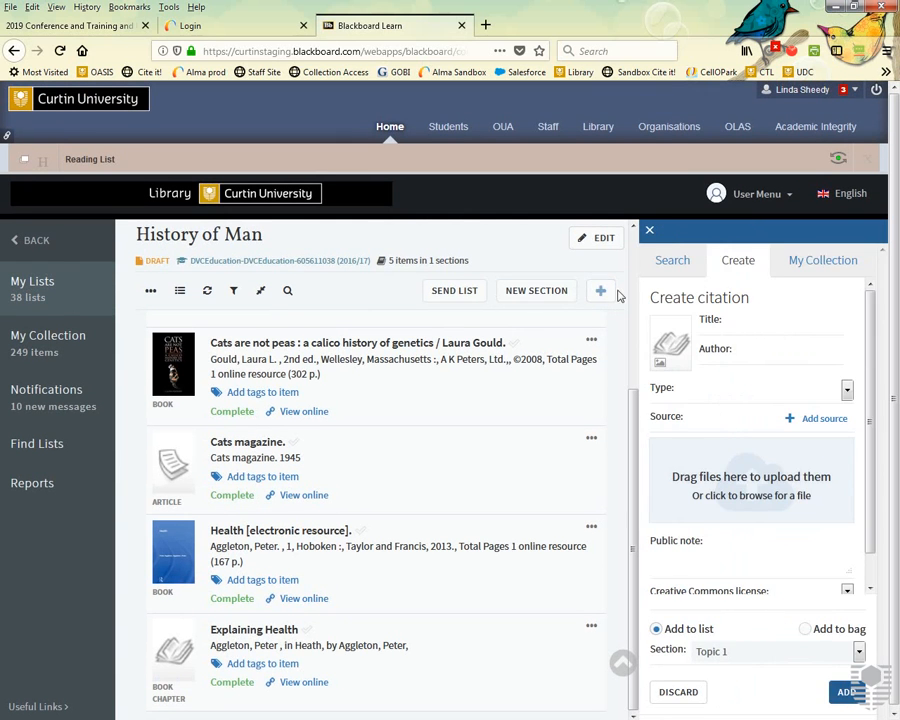
Title the citation 'test', make it a Document, and attach Electronic-Warning-Notice-2018.pptx.
left_click(756, 326)
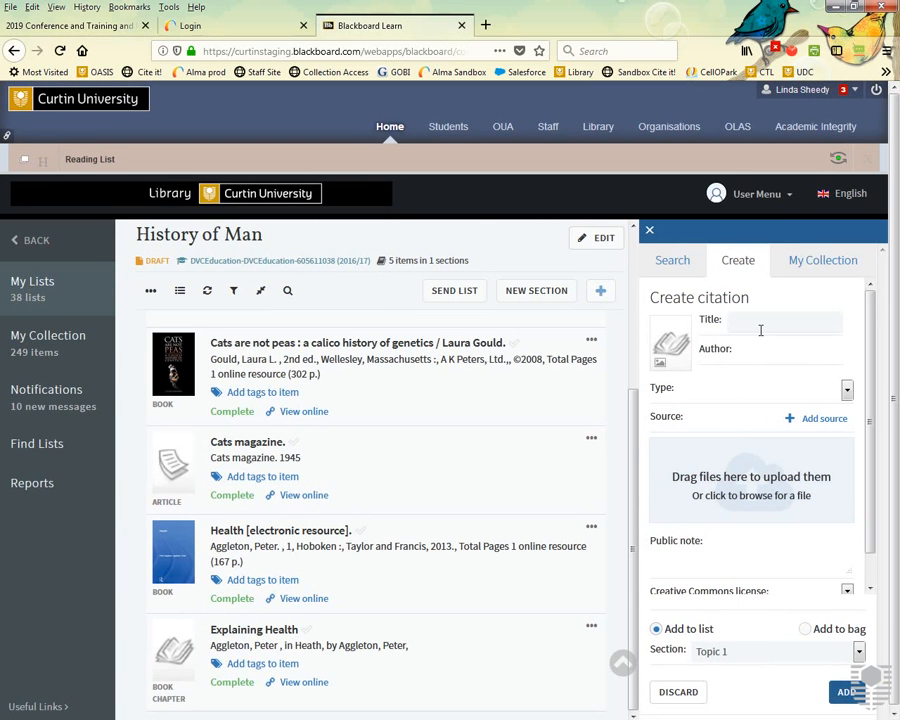
type("test")
left_click(846, 390)
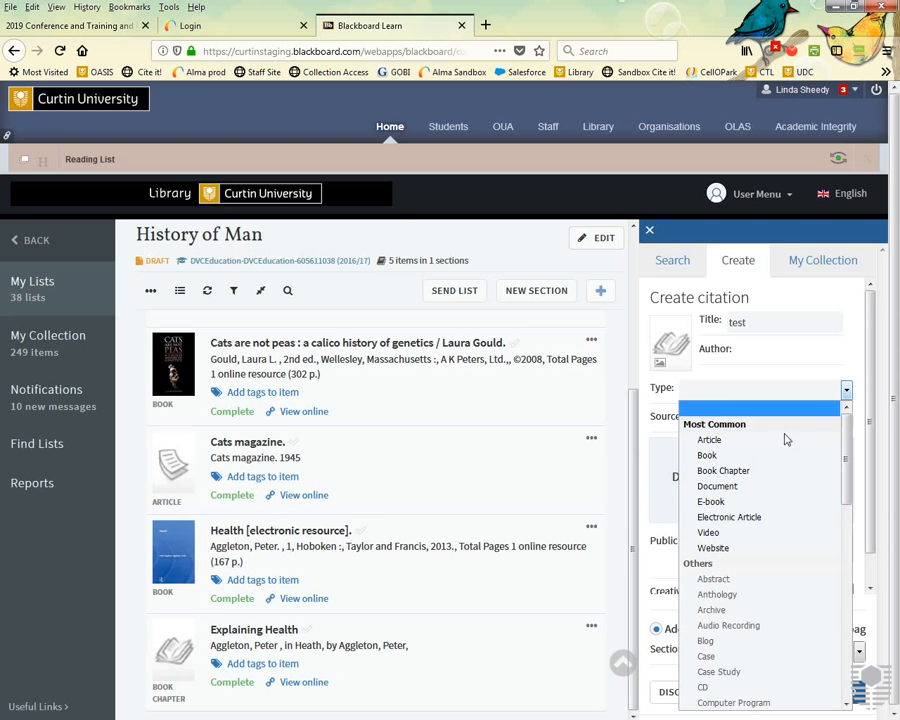
left_click(714, 486)
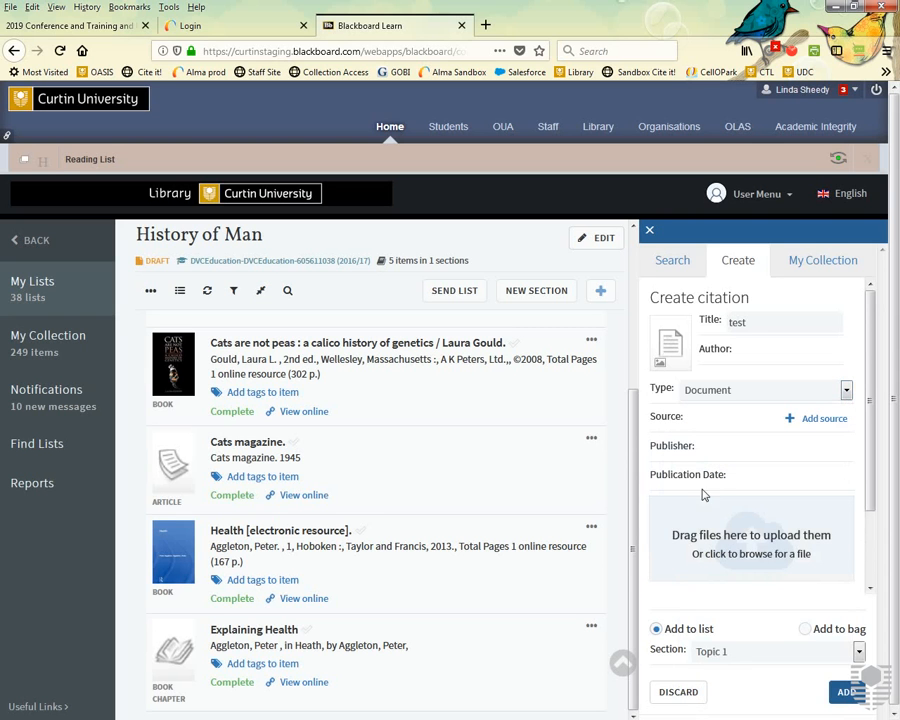
left_click(739, 554)
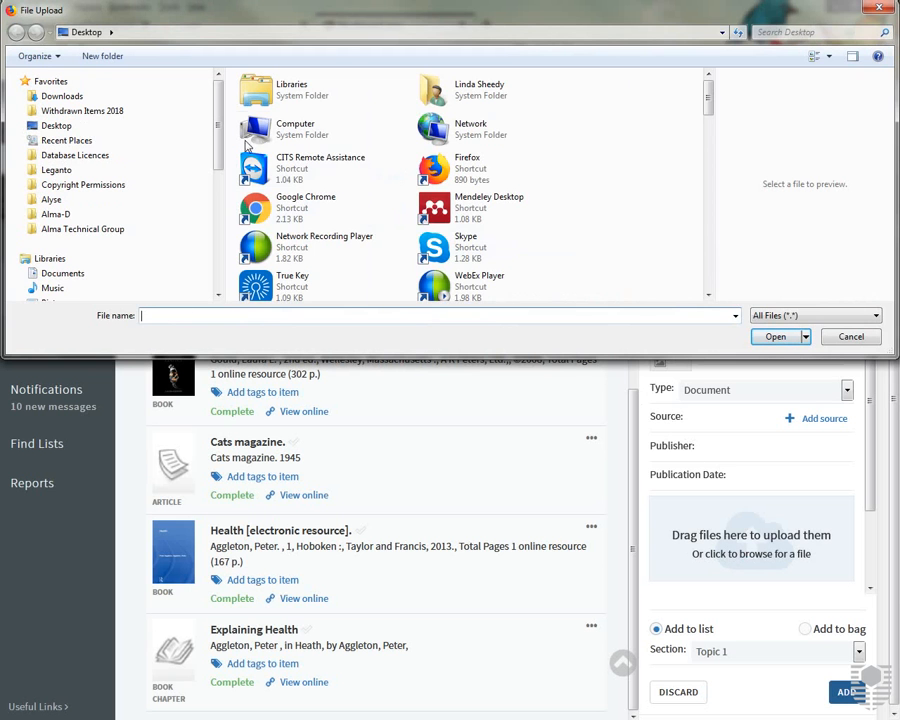
left_click_drag(704, 106, 722, 198)
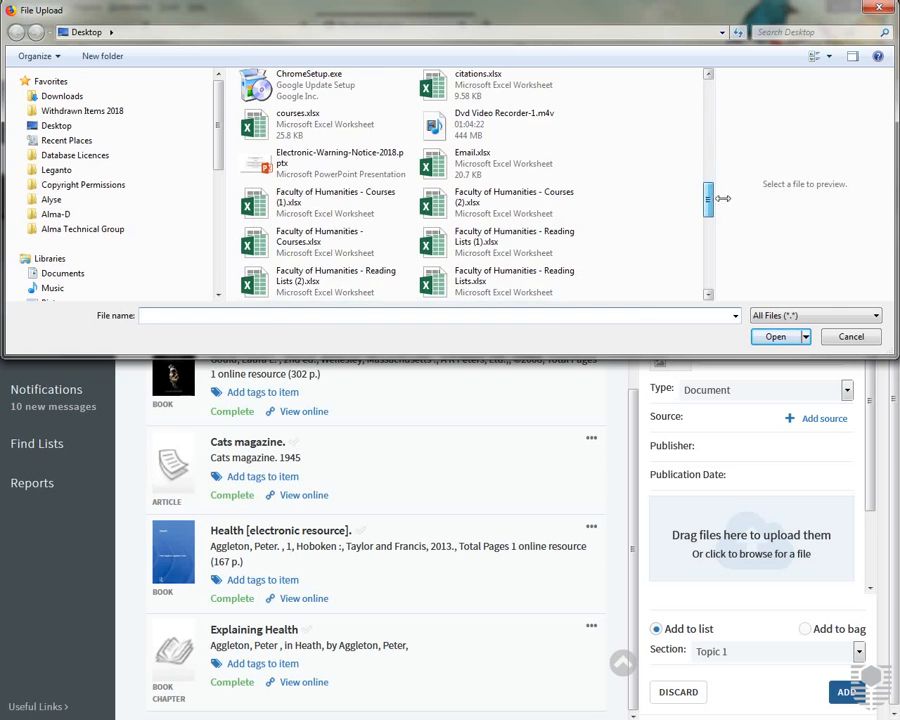
double_click(320, 165)
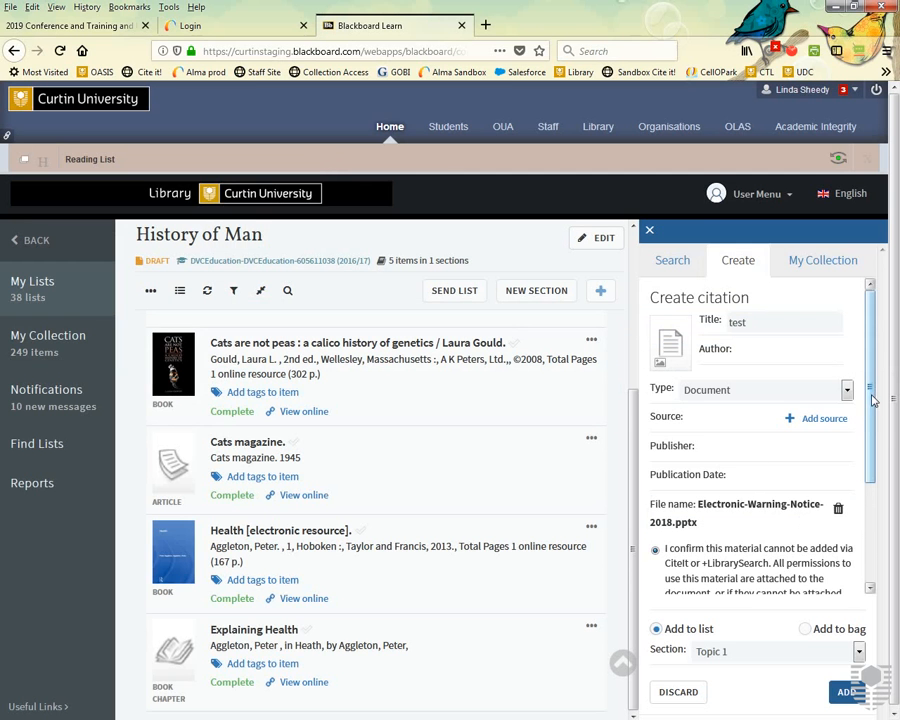
left_click_drag(869, 388, 876, 497)
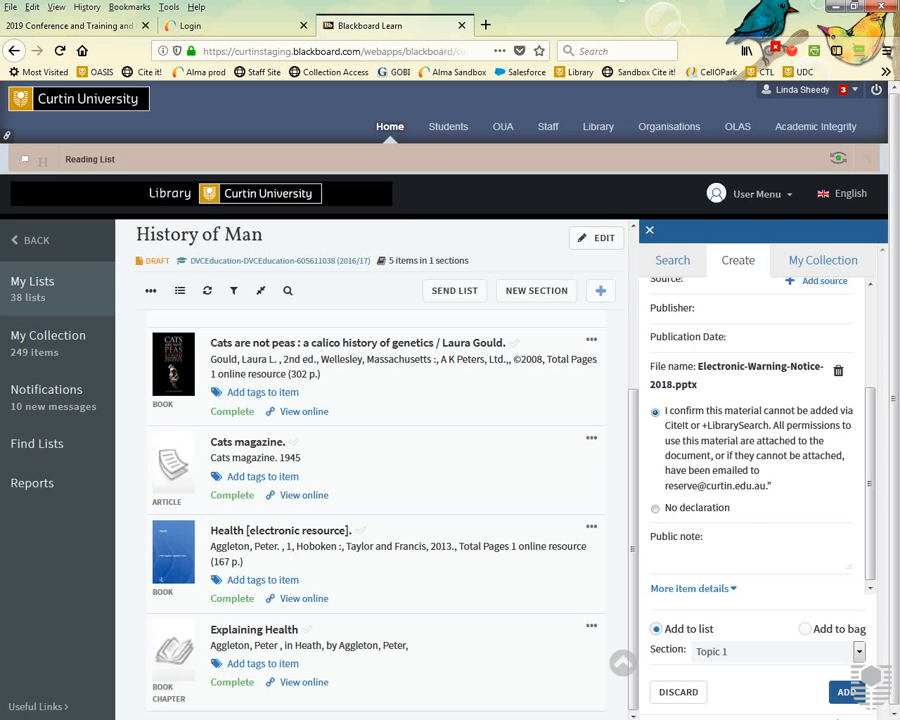
Save the 'test' document citation as the sixth History of Man item, then start another item.
left_click(846, 692)
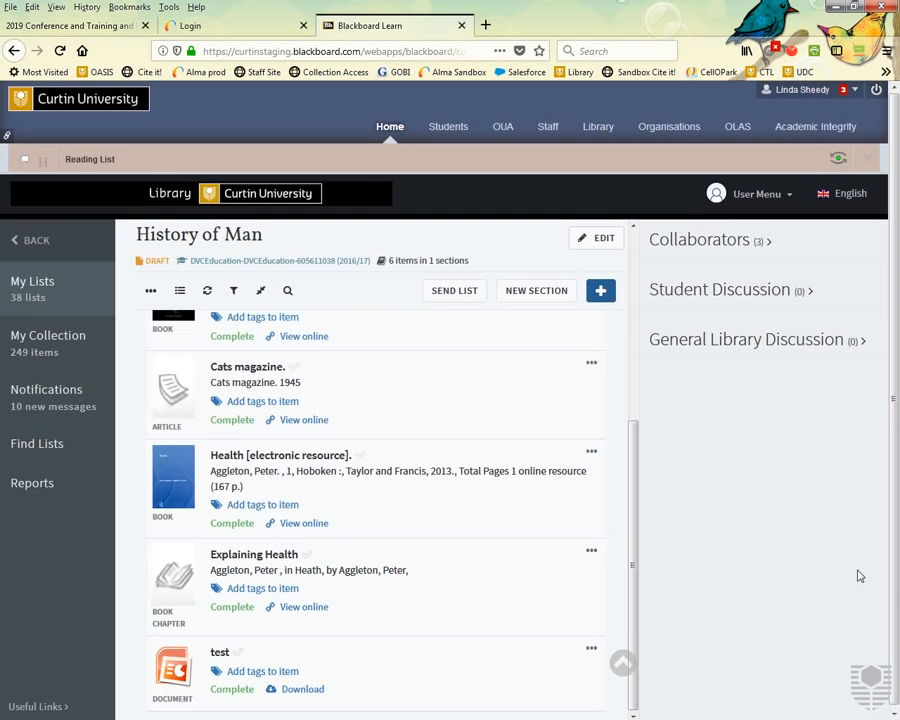
left_click(610, 294)
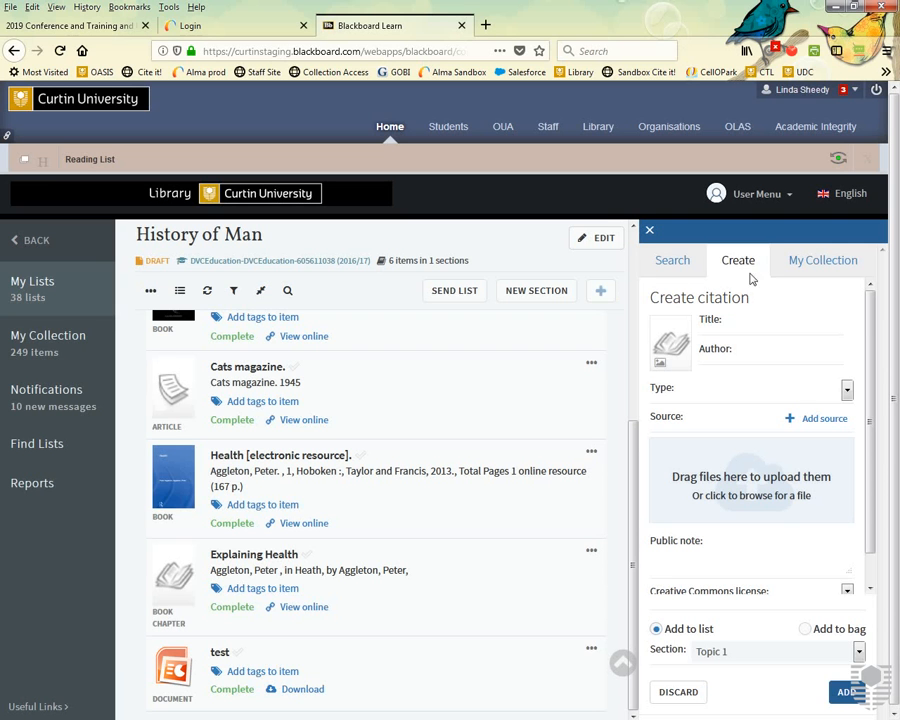
Look over the blank citation form's Title, Type list and Source fields without entering anything.
left_click(737, 330)
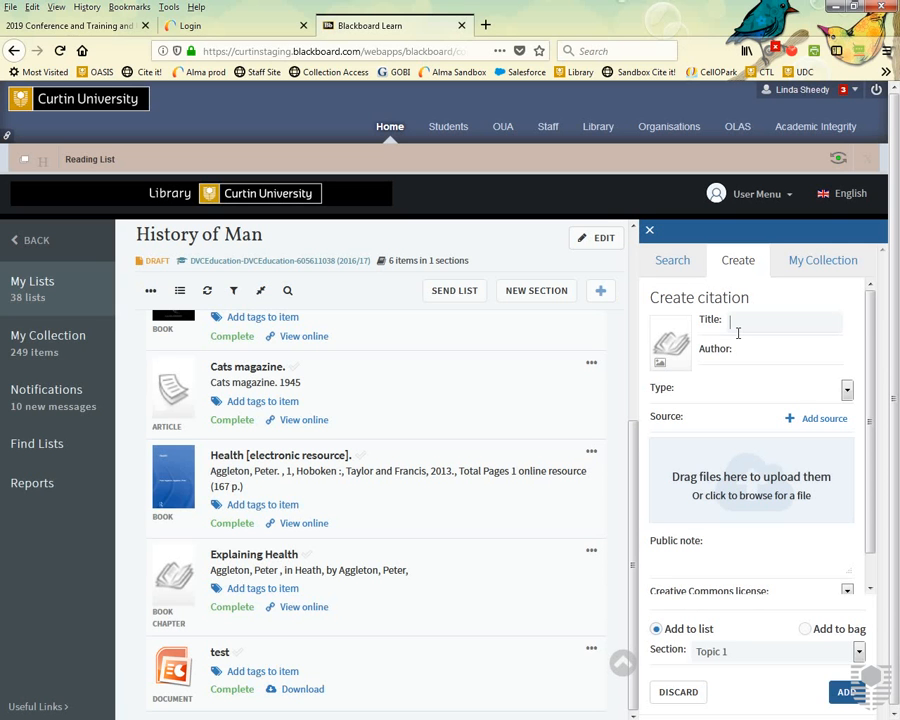
left_click(718, 390)
left_click(672, 428)
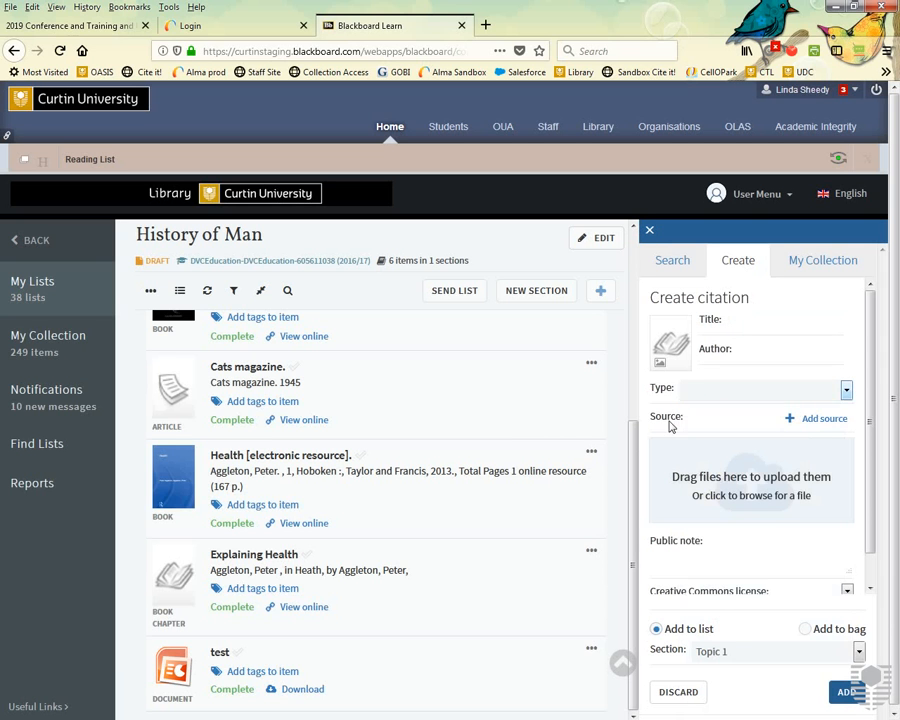
left_click(690, 417)
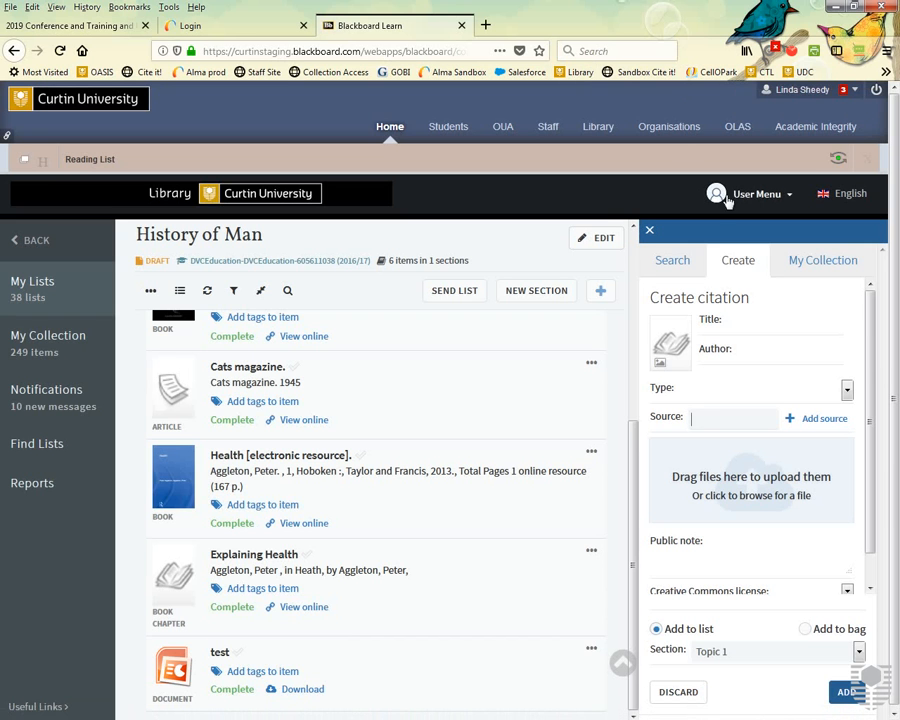
Add Leganto's Cite It! bookmarklet to the browser bookmarks toolbar, then open a new tab.
left_click(760, 195)
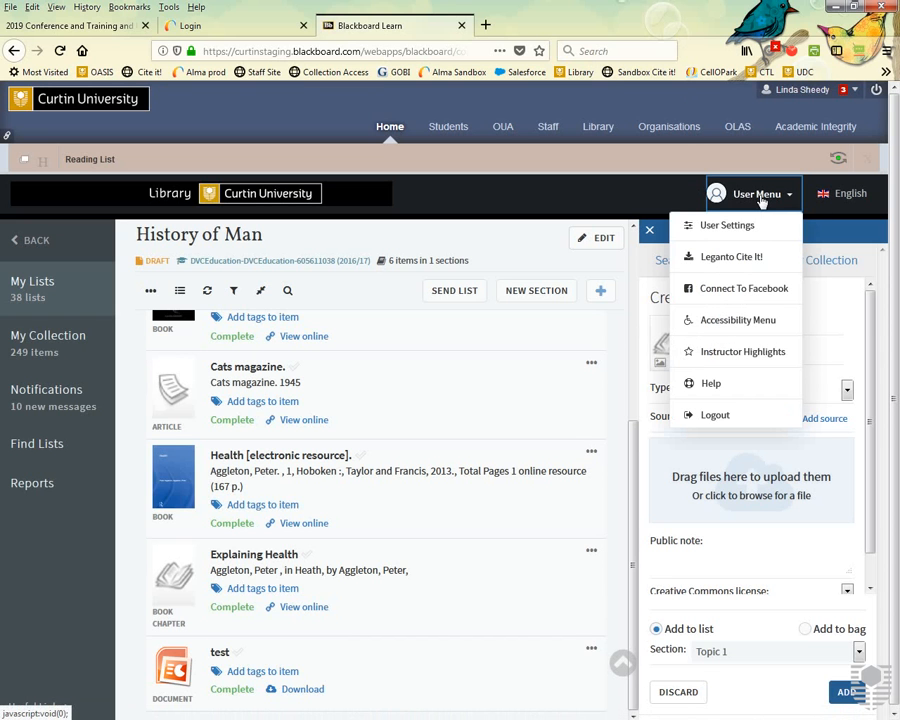
left_click(727, 260)
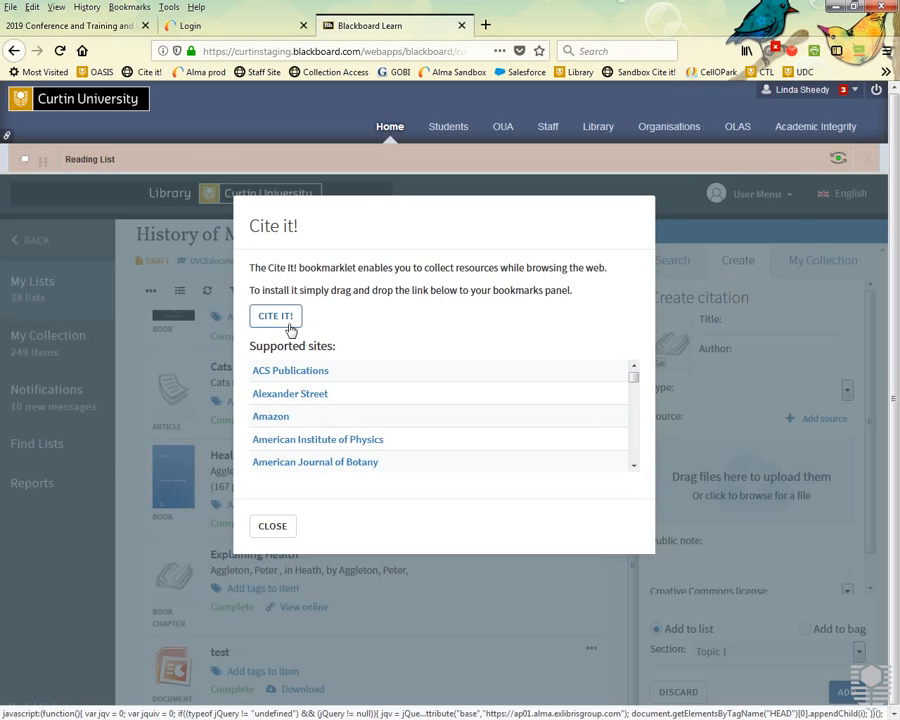
mouse_move(290, 330)
left_mouse_down()
mouse_move(140, 105)
mouse_move(140, 80)
mouse_move(182, 74)
left_mouse_up()
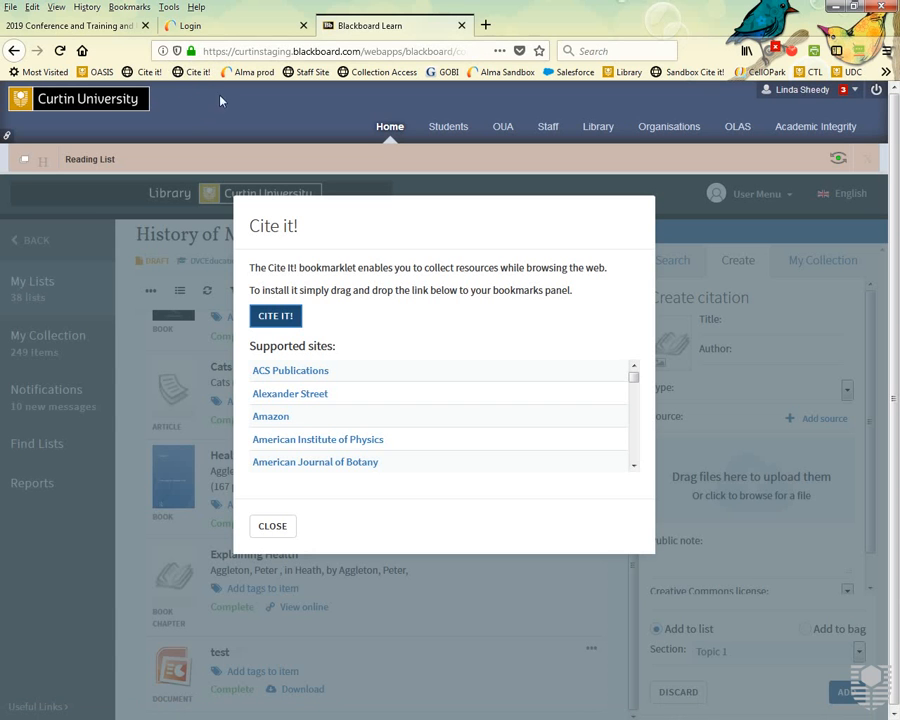
left_click(282, 532)
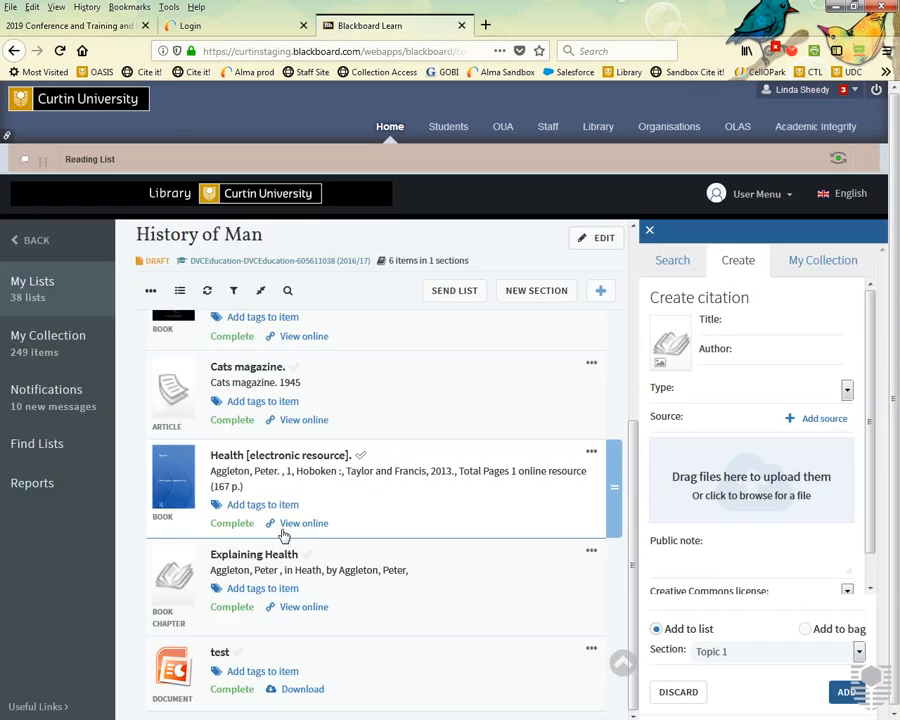
left_click(486, 26)
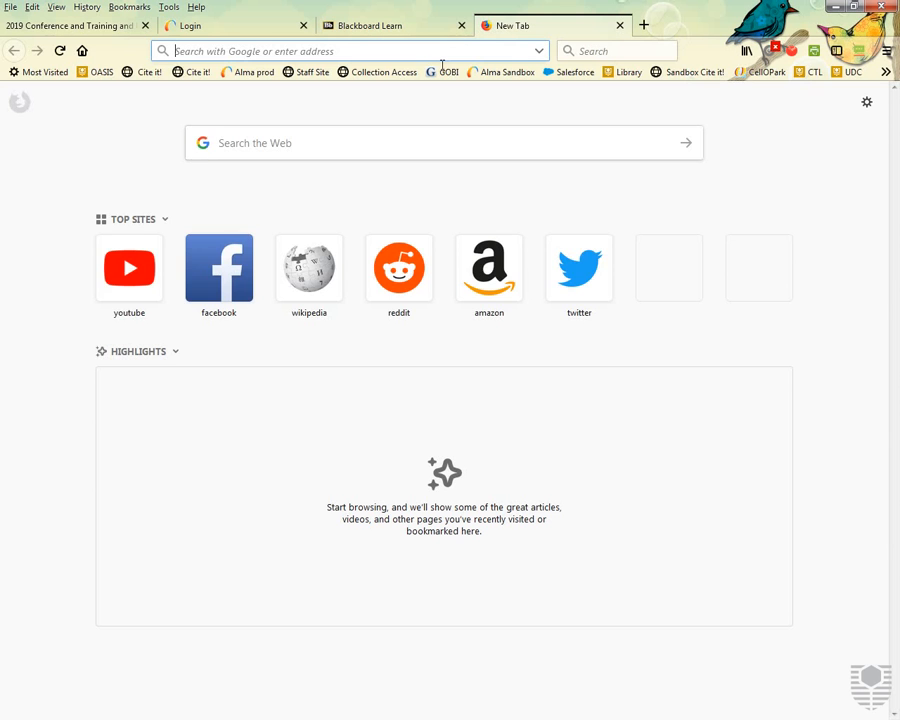
Search the web for 'cupcake business', open the Start Own Cupcake Business page, and capture it with Cite It!
type("cupcake busi")
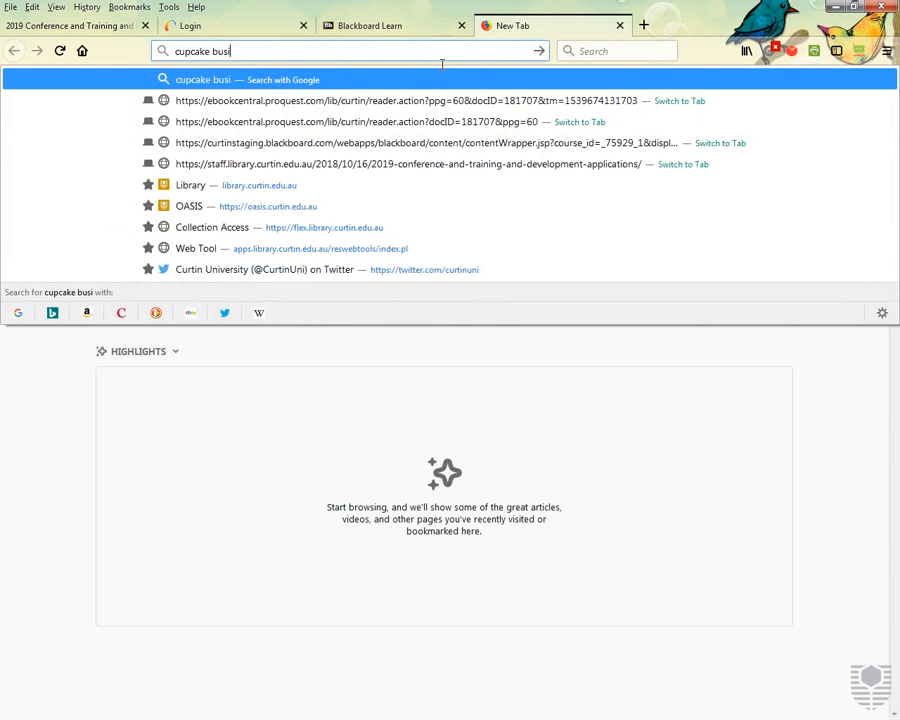
type("ness")
key("Return")
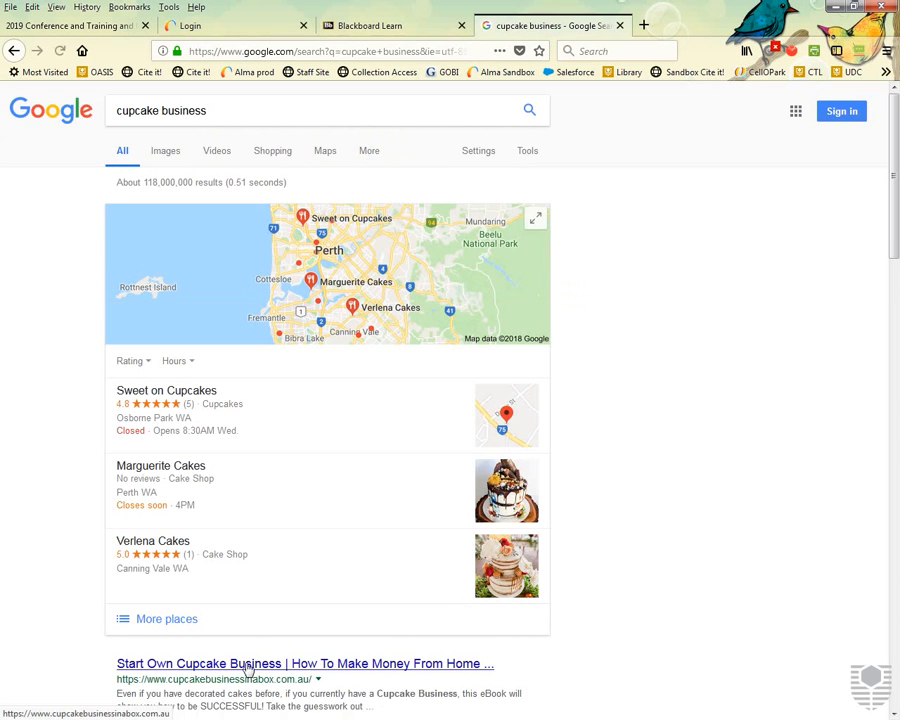
left_click(248, 666)
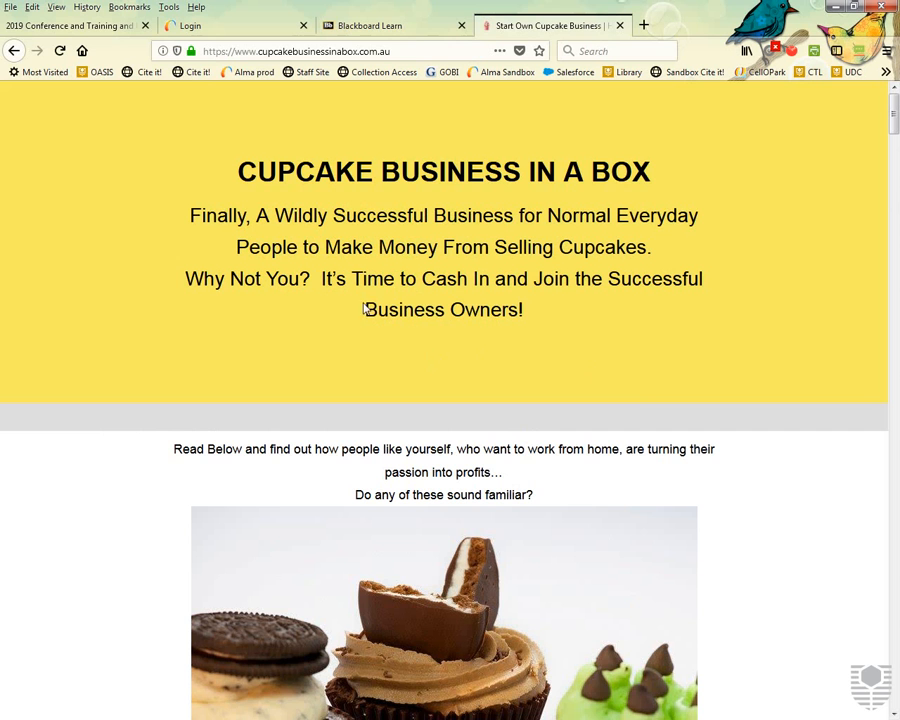
left_click(192, 75)
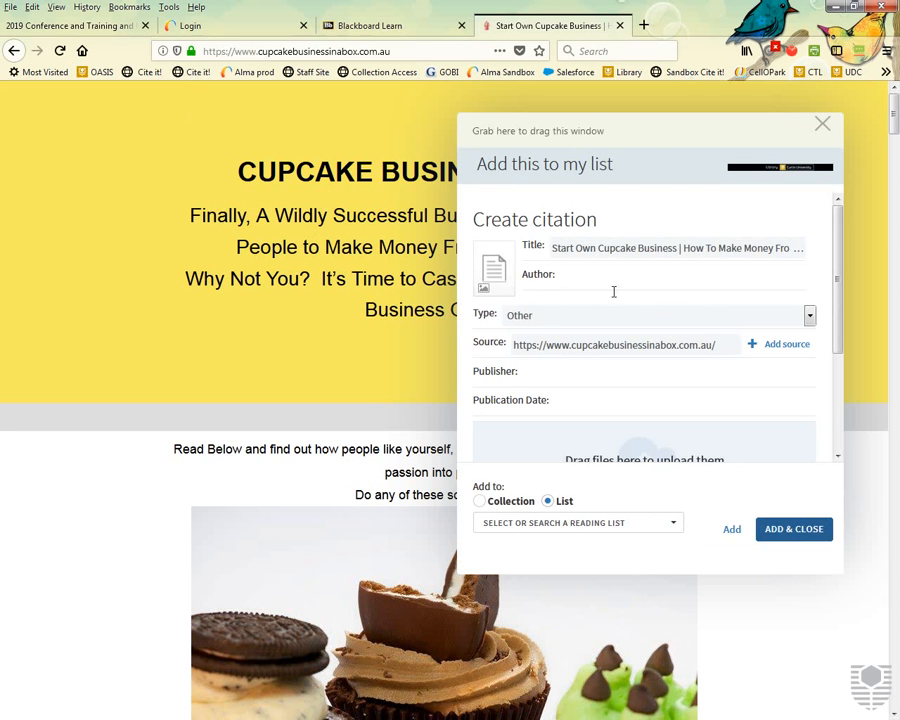
Trim the title to 'Start Own Cupcake Business' and set the citation type to Website.
left_click_drag(680, 250, 895, 264)
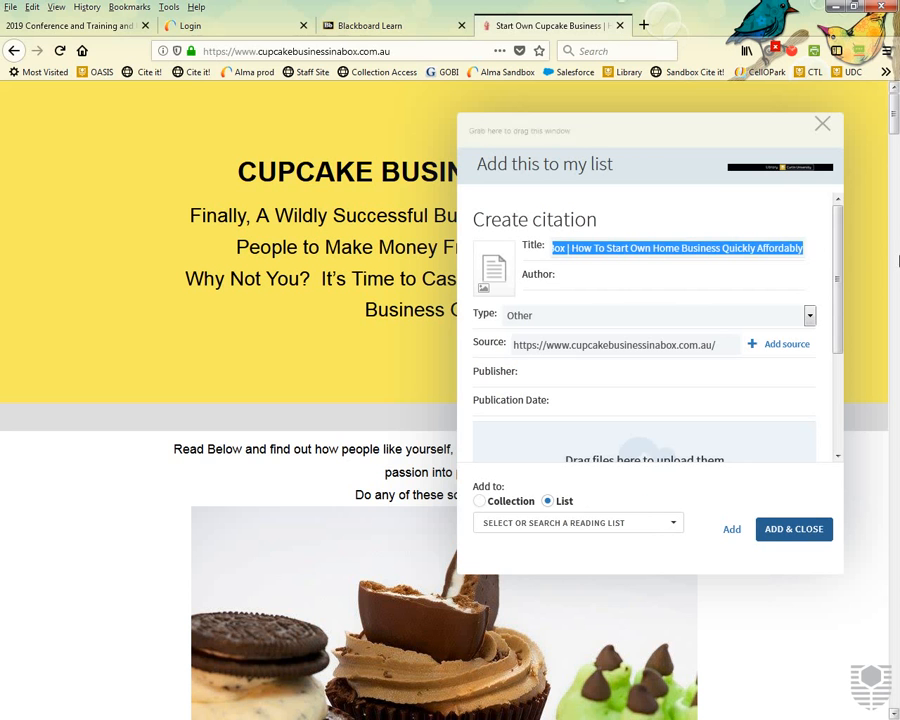
key("BackSpace")
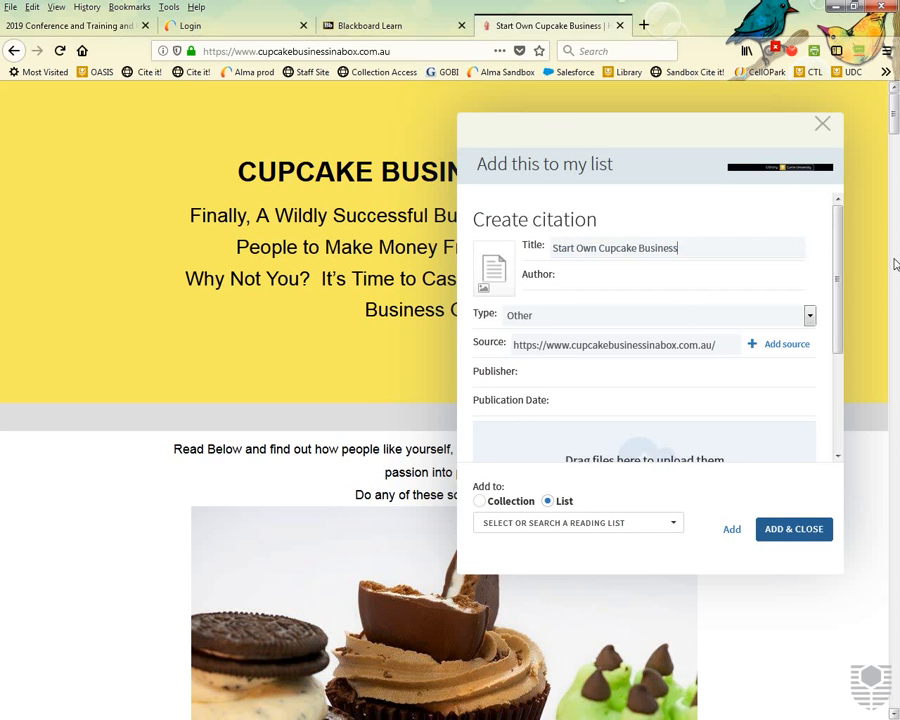
left_click(703, 318)
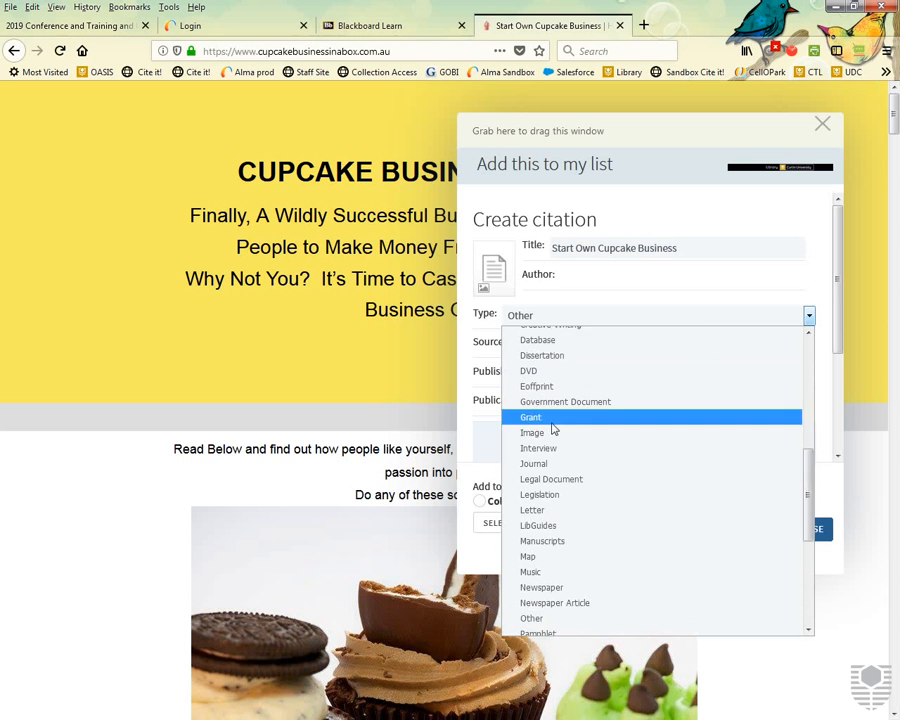
scroll(551, 424, "down", 5)
scroll(575, 567, "up", 10)
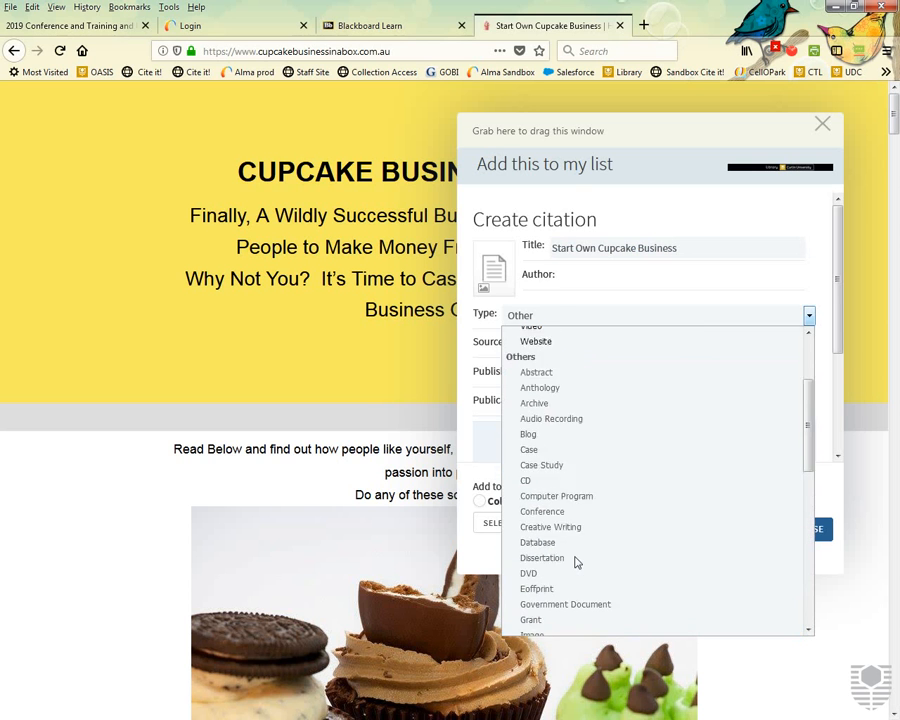
left_click(549, 460)
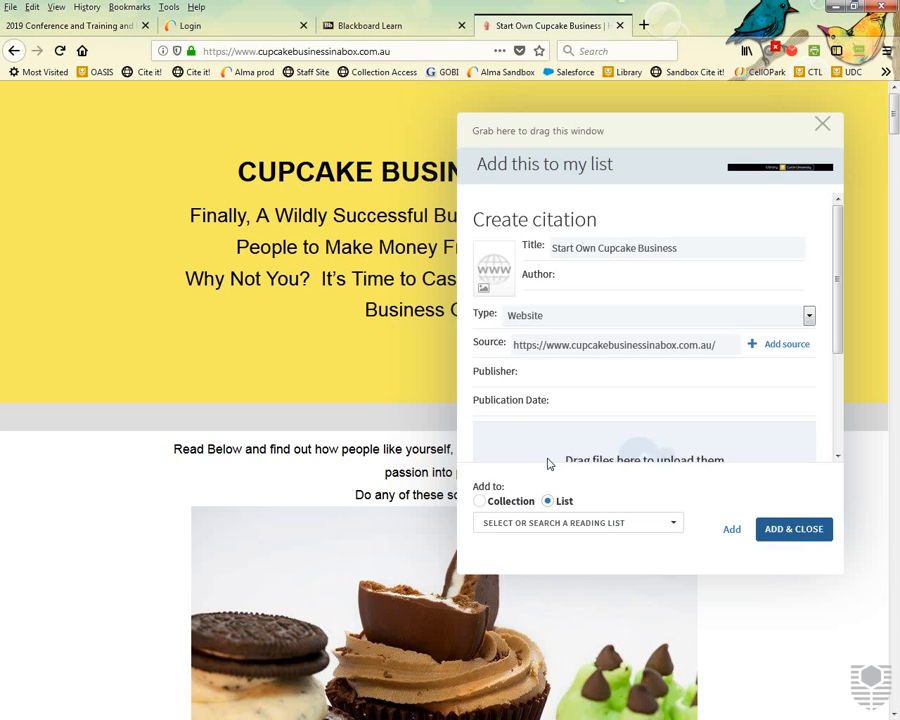
scroll(578, 310, "down", 3)
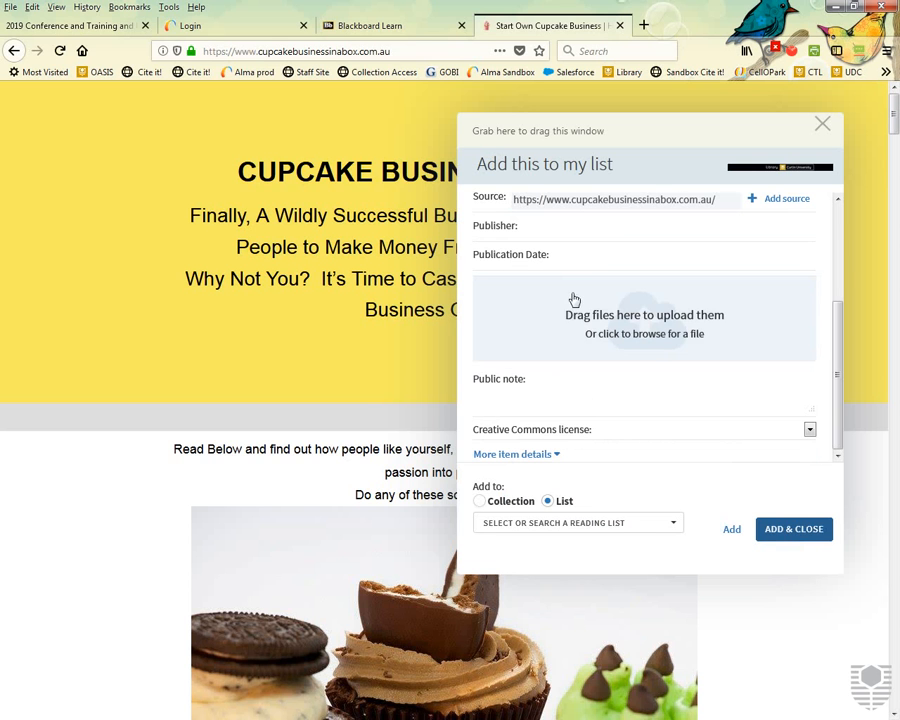
scroll(616, 386, "down", 3)
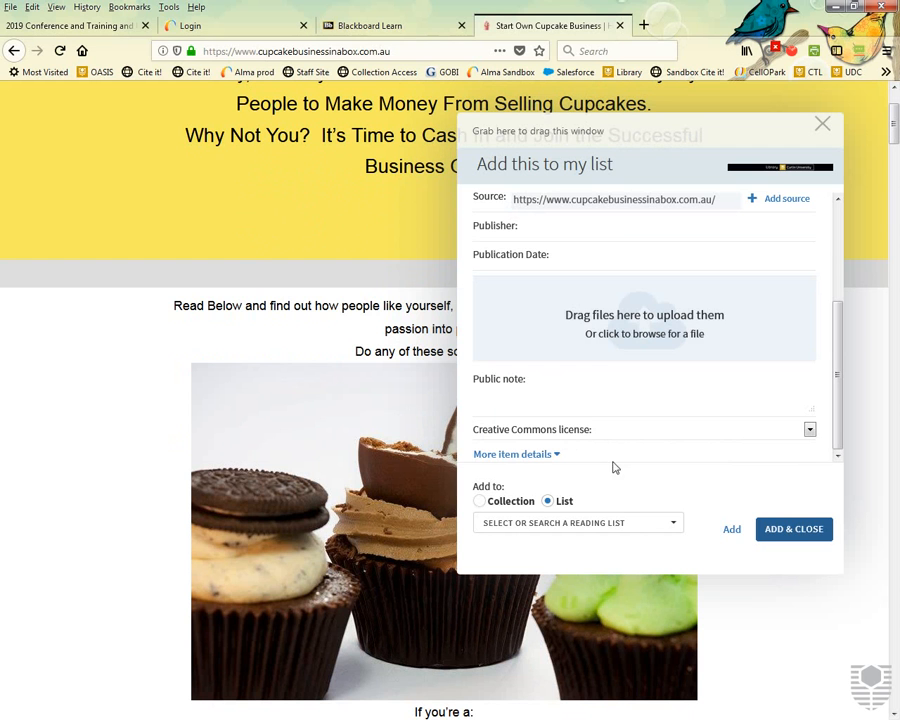
Try the Test reading list as the destination and check its sections.
left_click(557, 526)
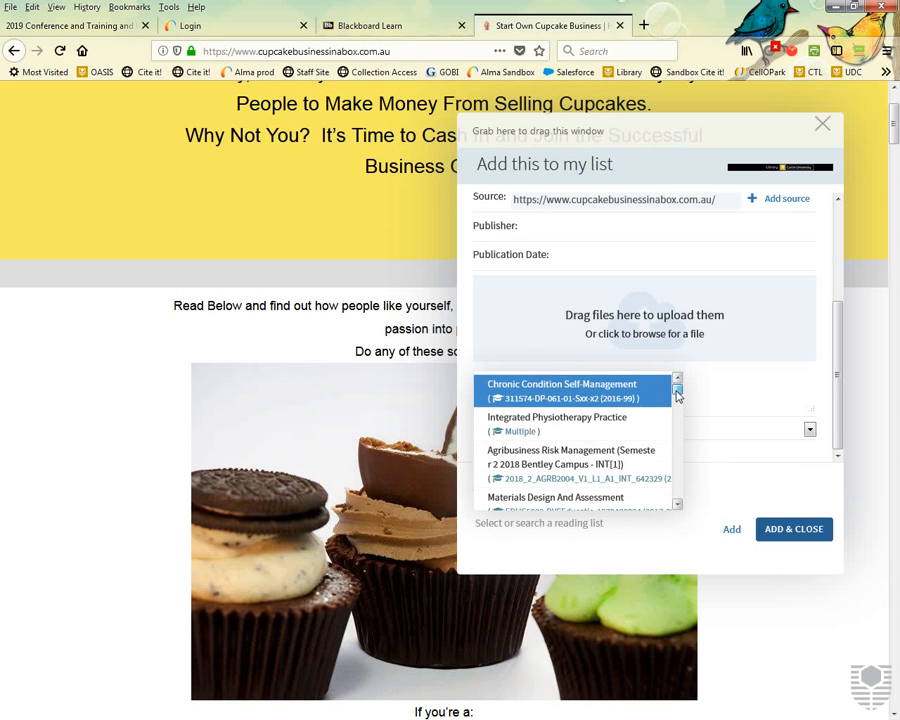
scroll(678, 405, "down", 2)
scroll(677, 405, "down", 1)
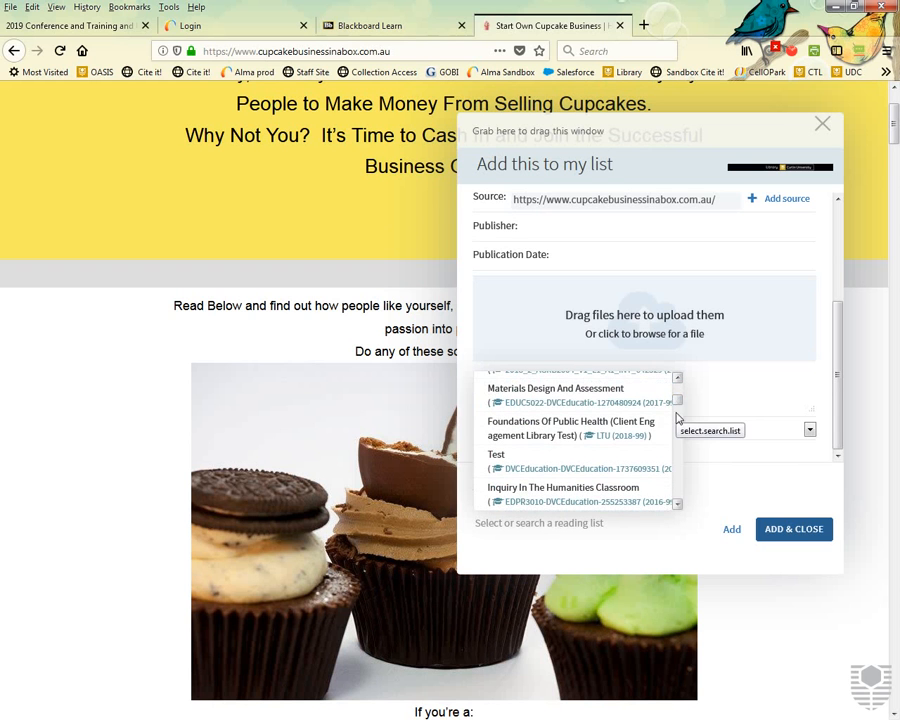
left_click(554, 462)
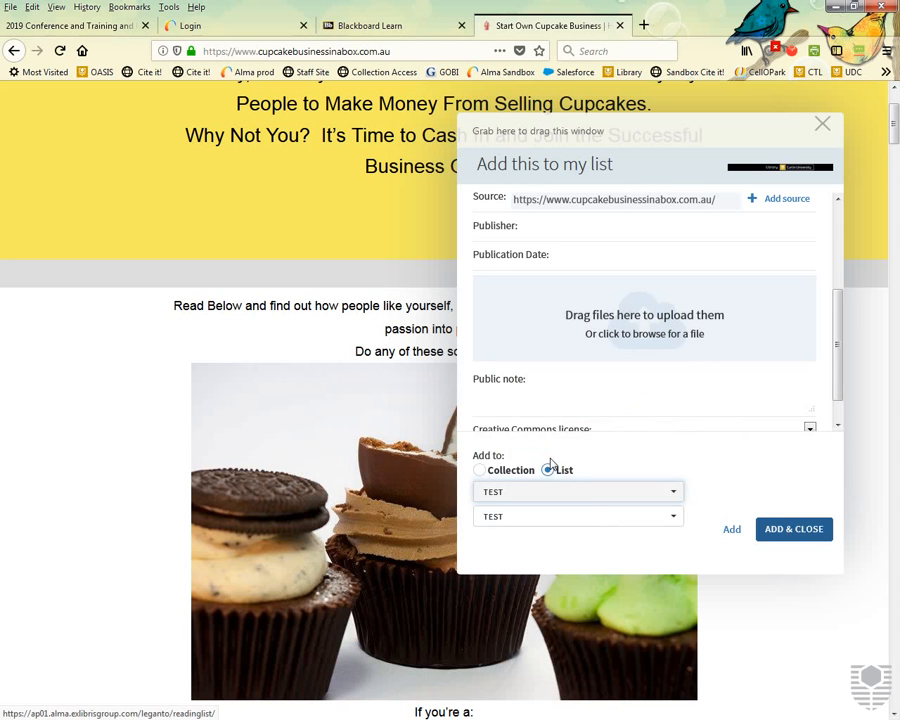
left_click(585, 516)
left_click(515, 405)
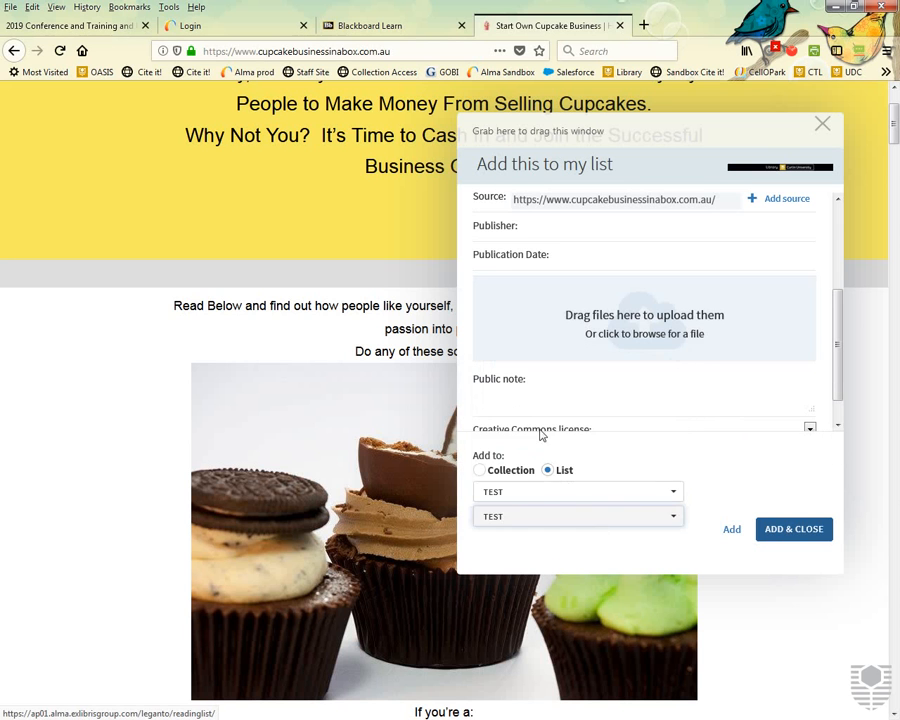
Switch the destination to the History Of Man list with section Topic 1.
left_click(642, 492)
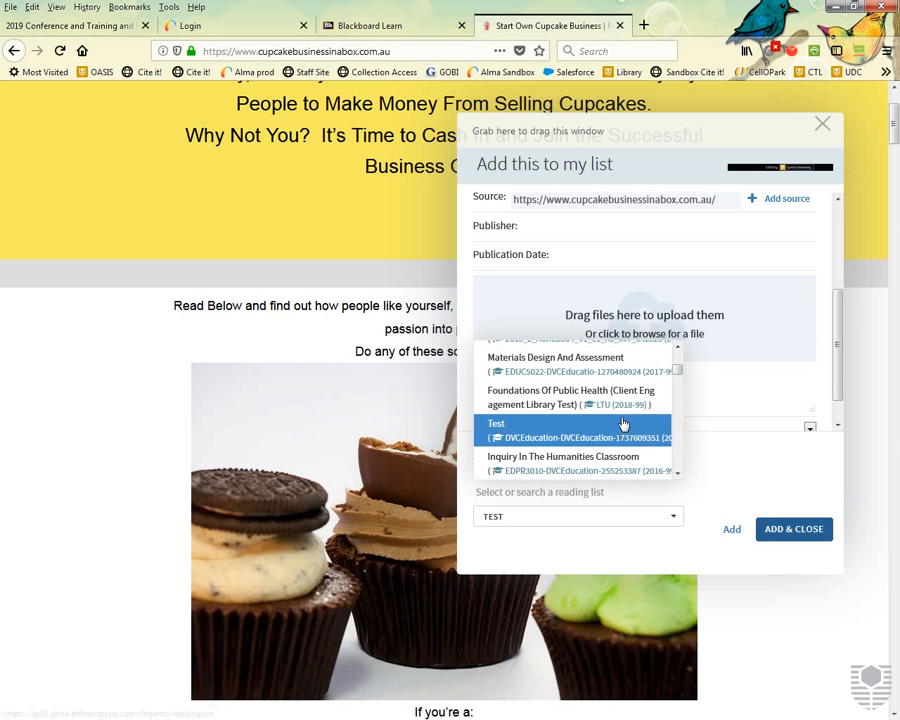
scroll(622, 424, "down", 5)
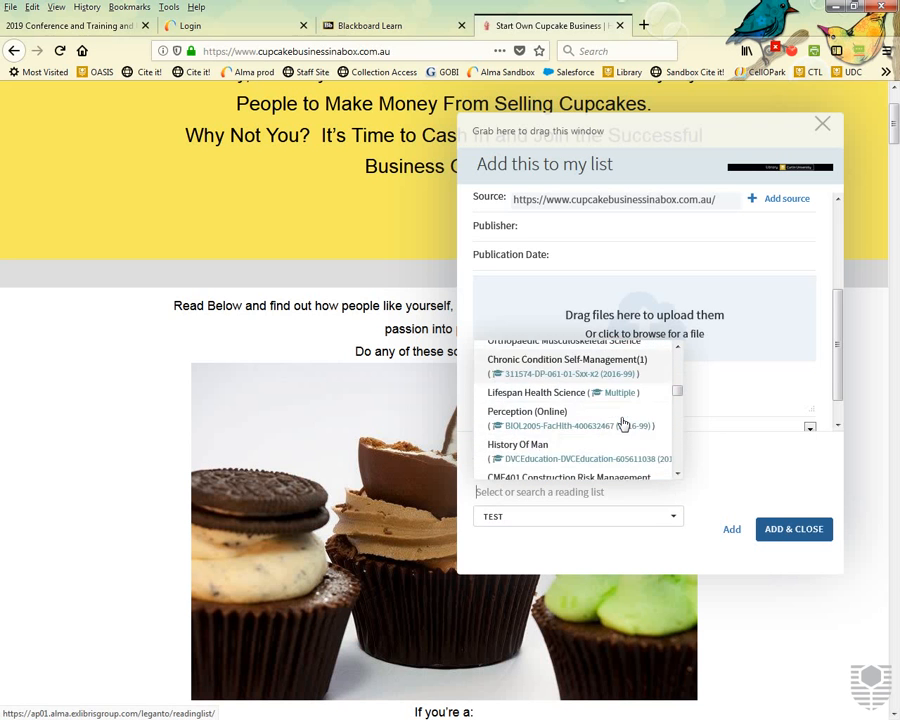
scroll(621, 422, "down", 3)
scroll(620, 422, "up", 2)
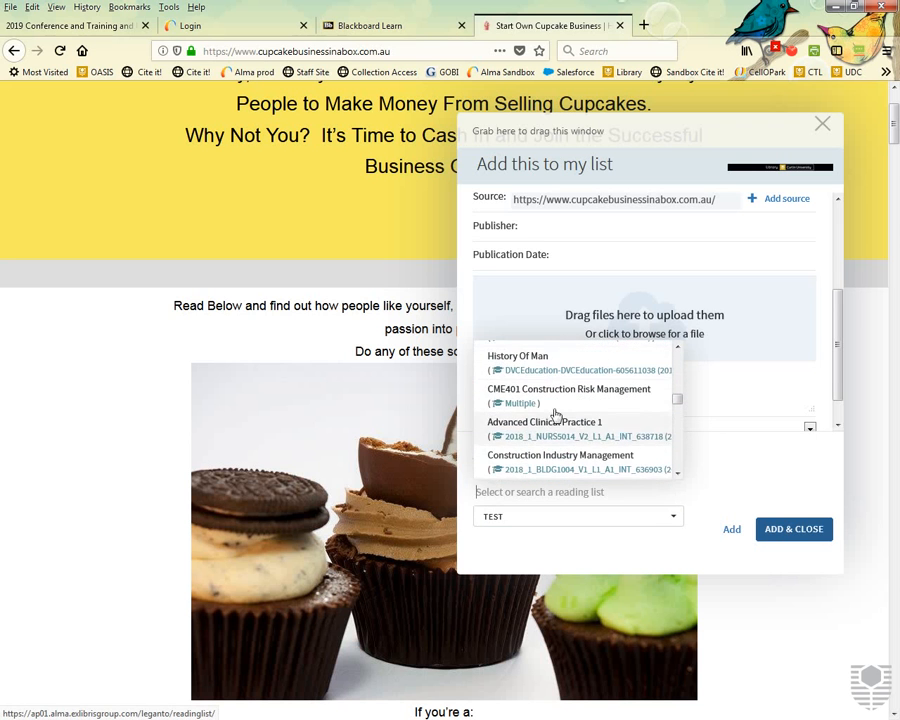
left_click(538, 376)
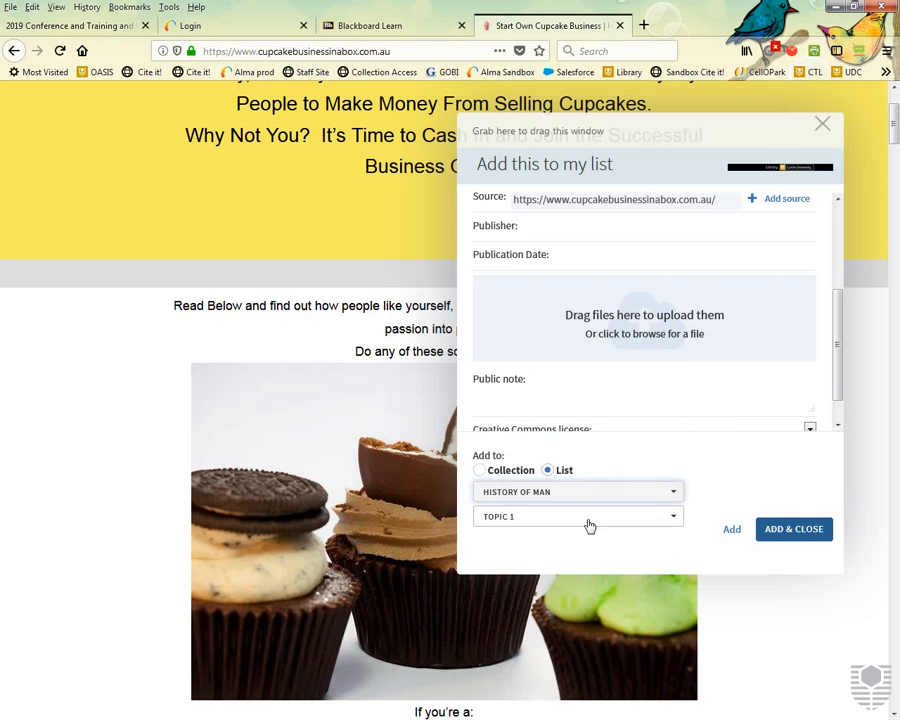
left_click(590, 526)
left_click(630, 560)
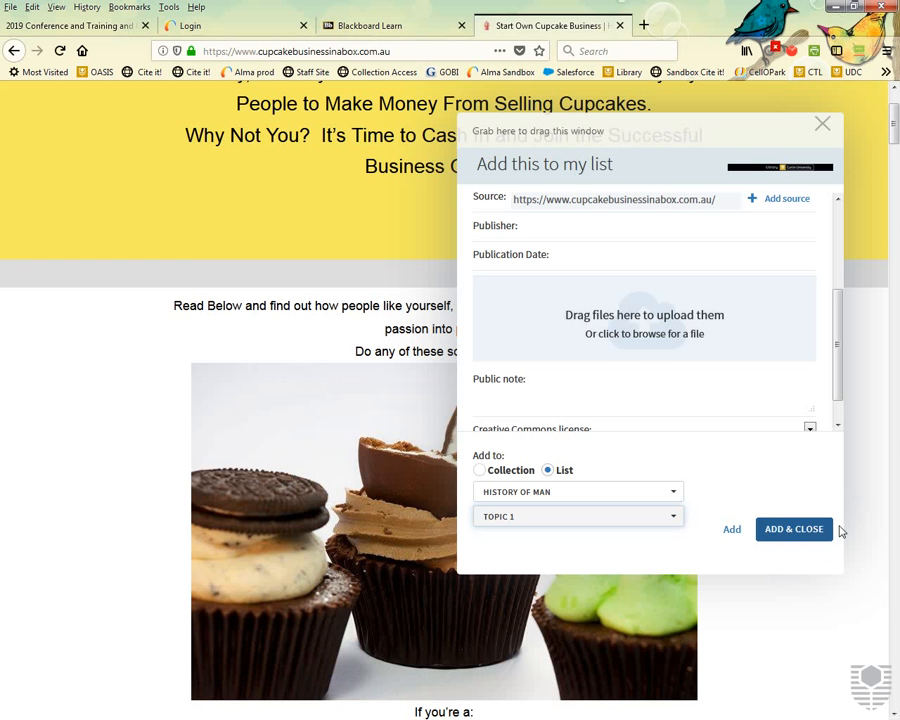
Add the citation to My Collection instead, close Cite It!, and return to Blackboard.
left_click(480, 470)
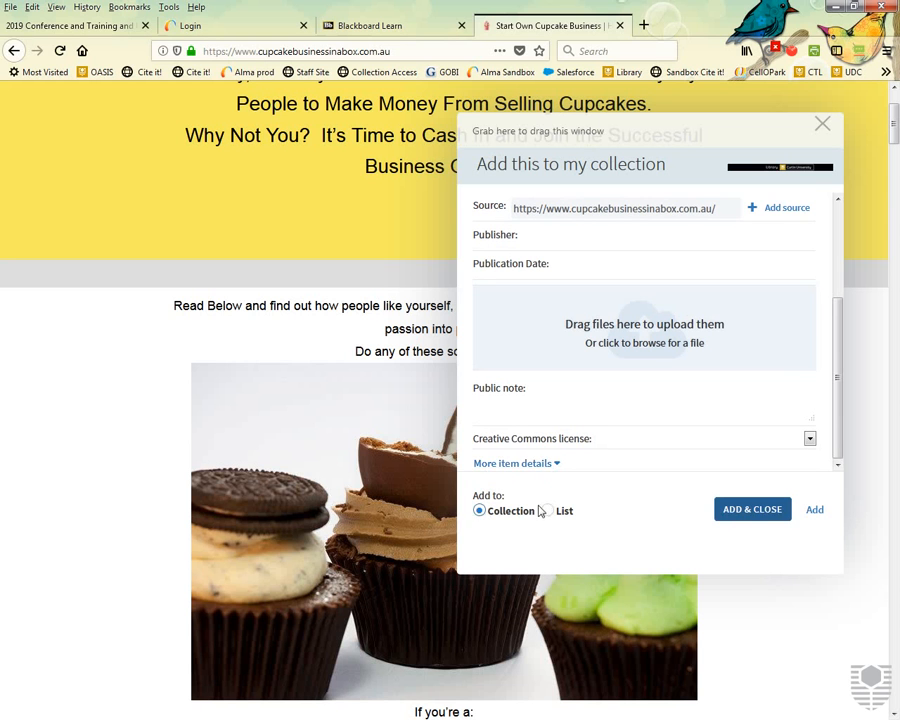
left_click(752, 520)
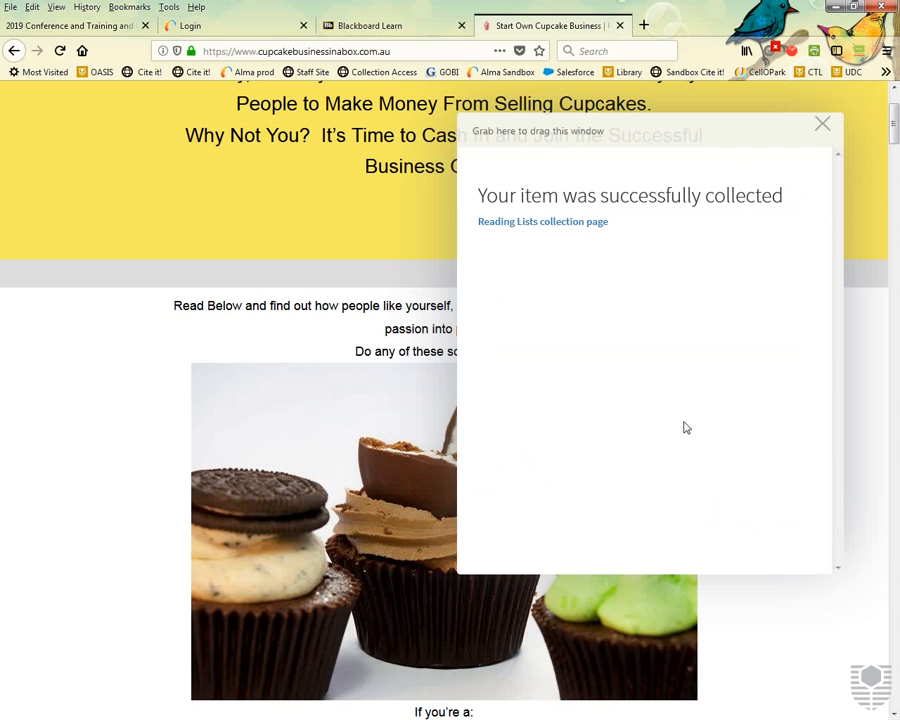
left_click(388, 28)
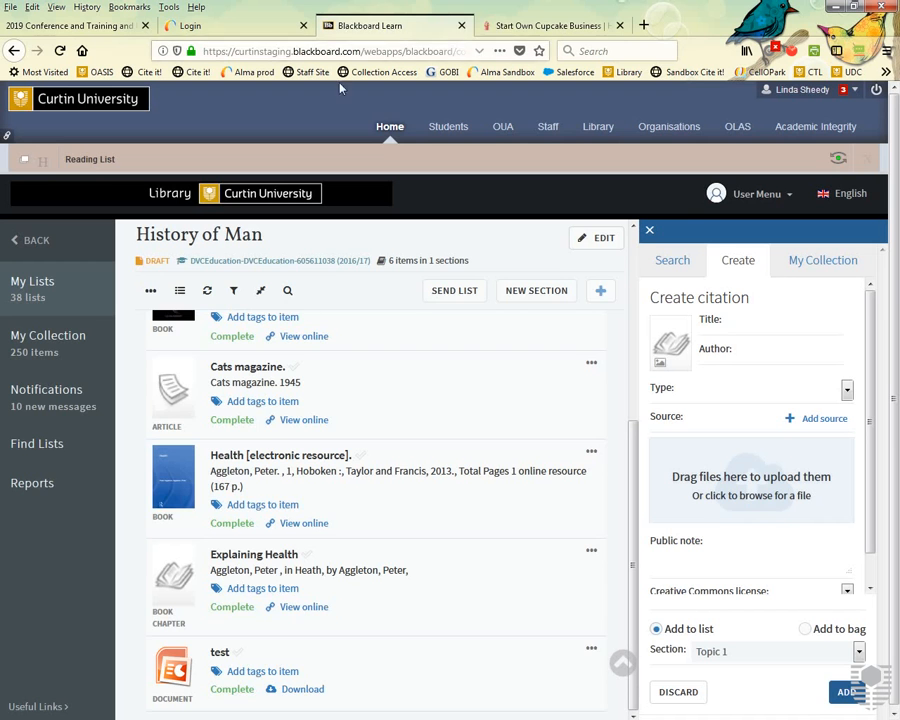
Refresh the History of Man list and scroll through its six Topic 1 items.
left_click(207, 288)
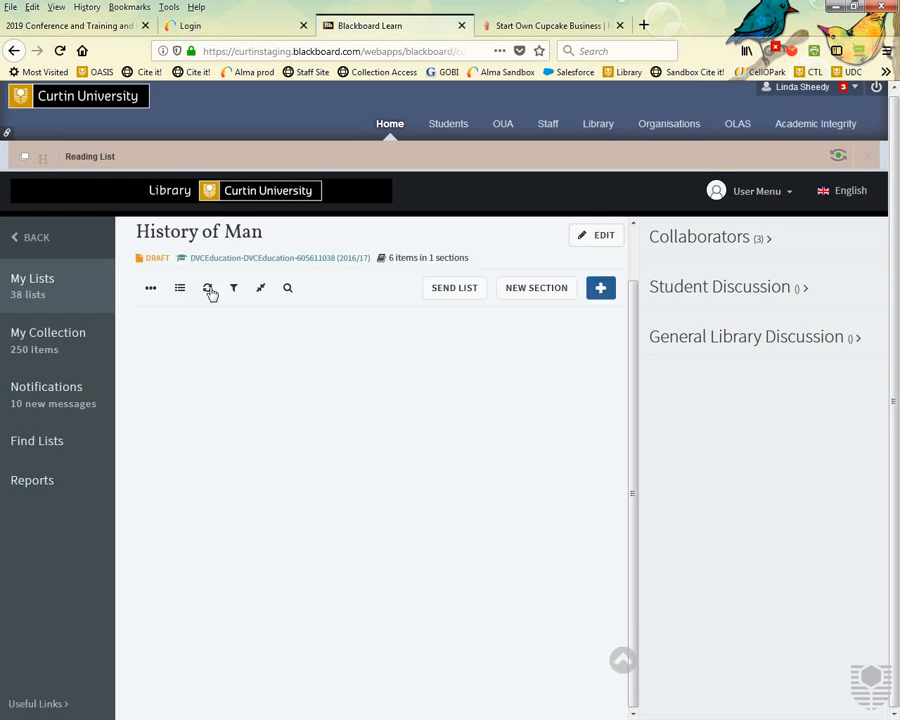
scroll(160, 385, "down", 5)
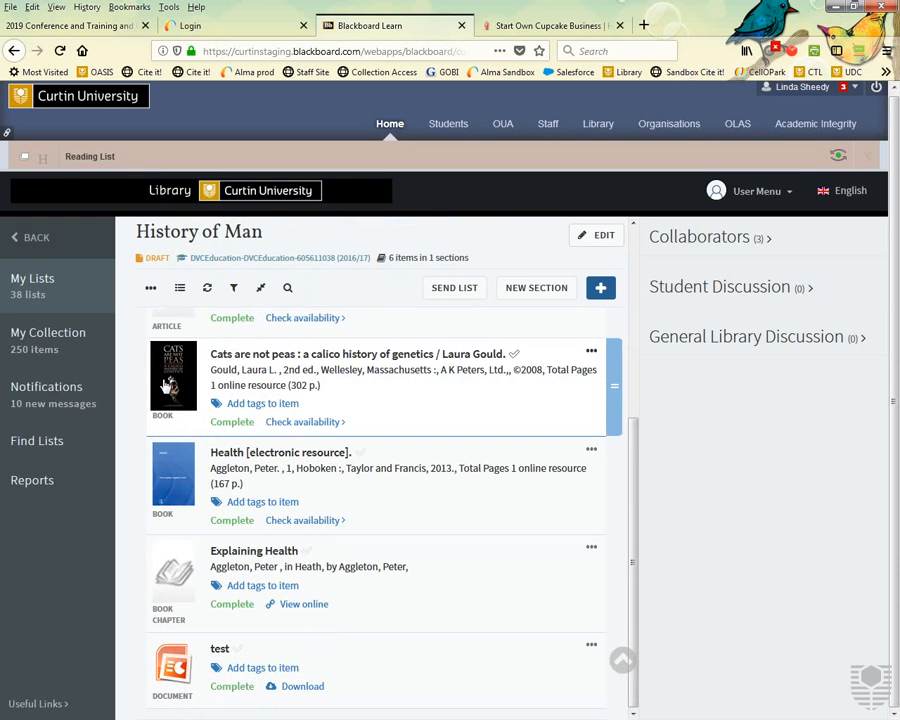
scroll(165, 385, "up", 4)
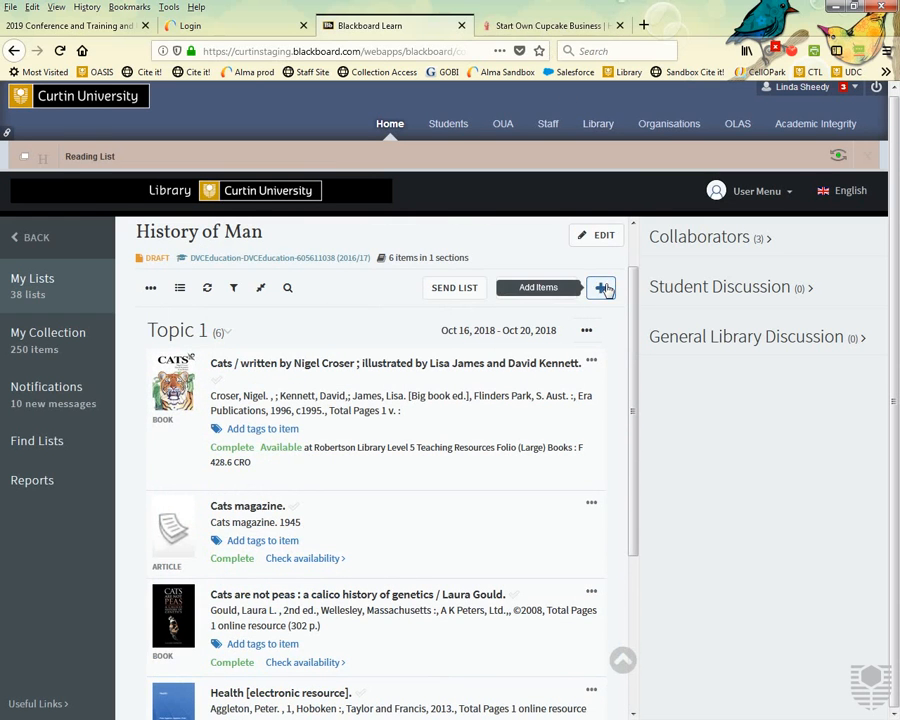
left_click(603, 289)
In My Collection, browse the 250 items and begin tagging Start Own Cupcake Business.
left_click(44, 350)
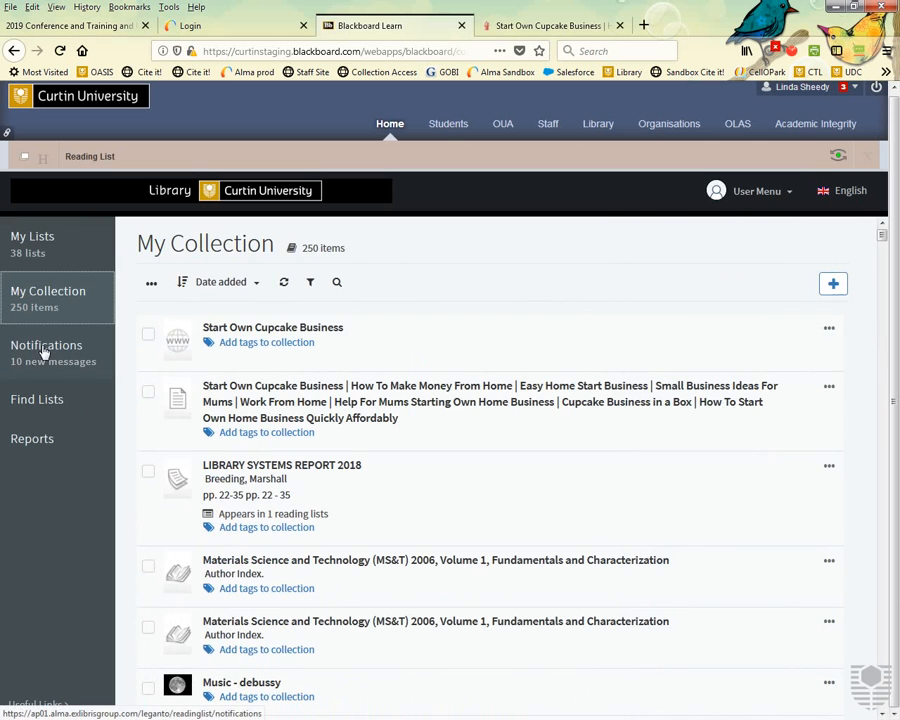
scroll(264, 362, "down", 6)
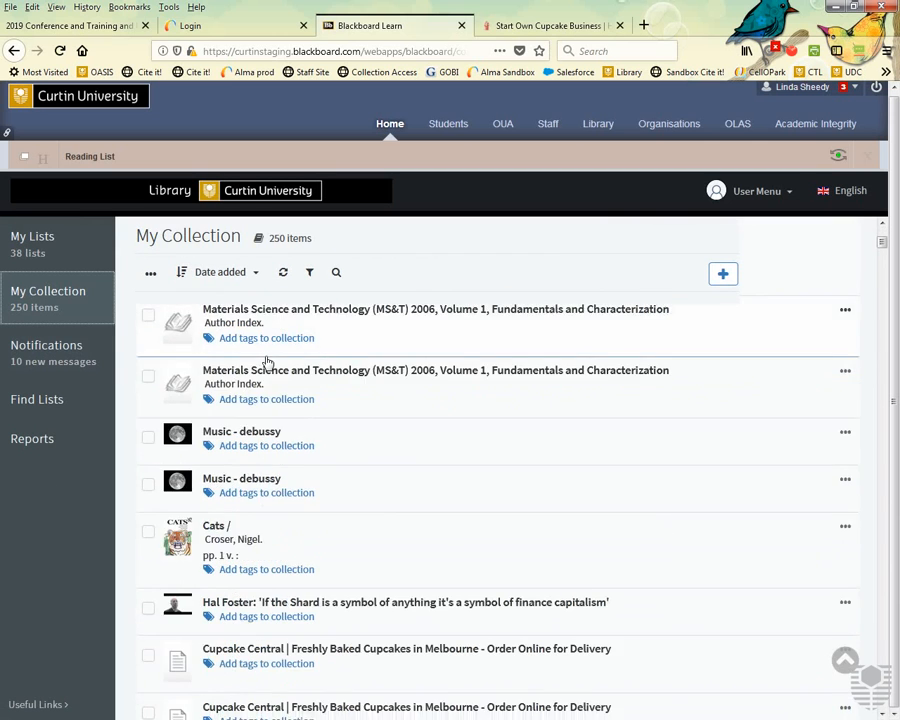
scroll(266, 362, "down", 10)
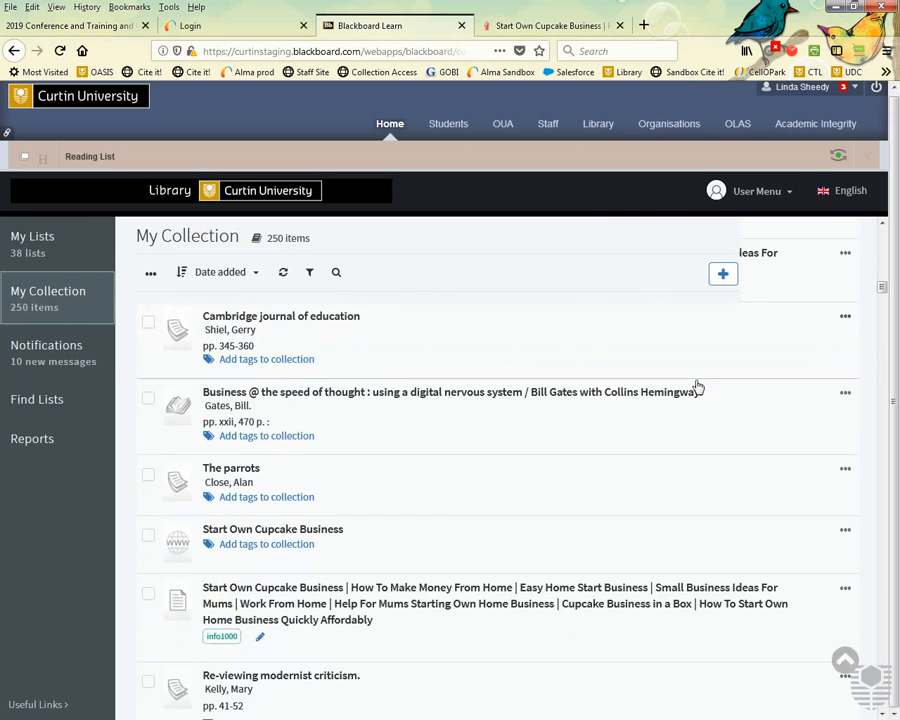
scroll(716, 382, "down", 10)
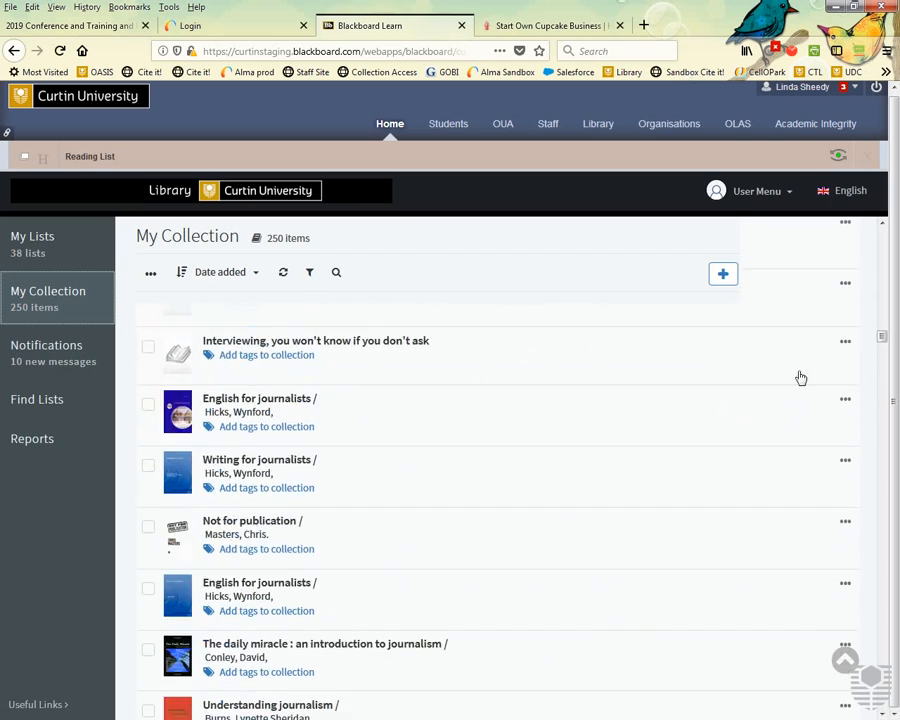
left_click_drag(896, 356, 897, 200)
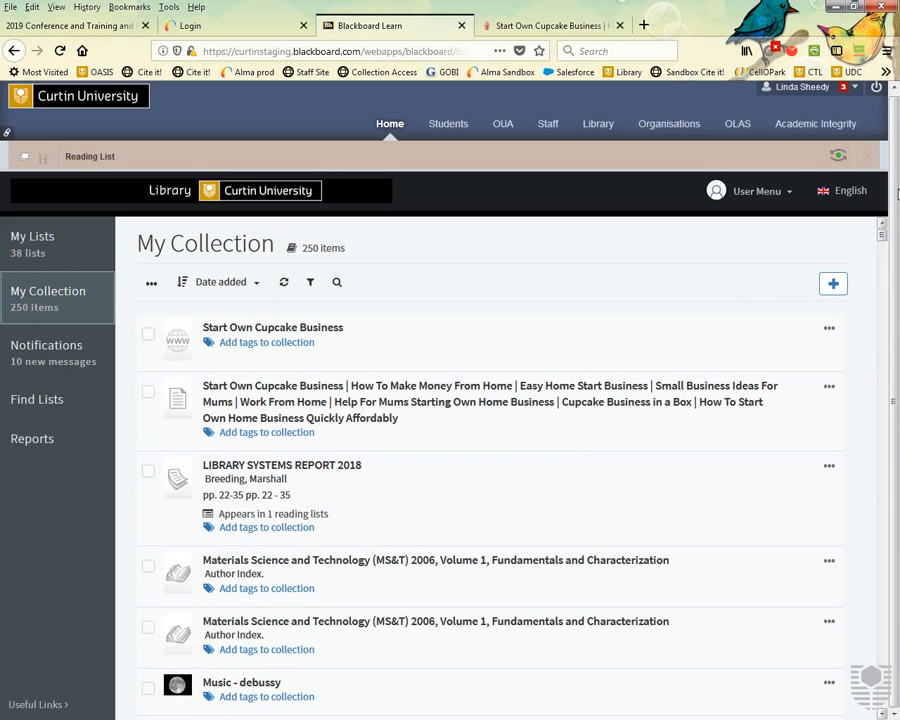
left_click(272, 342)
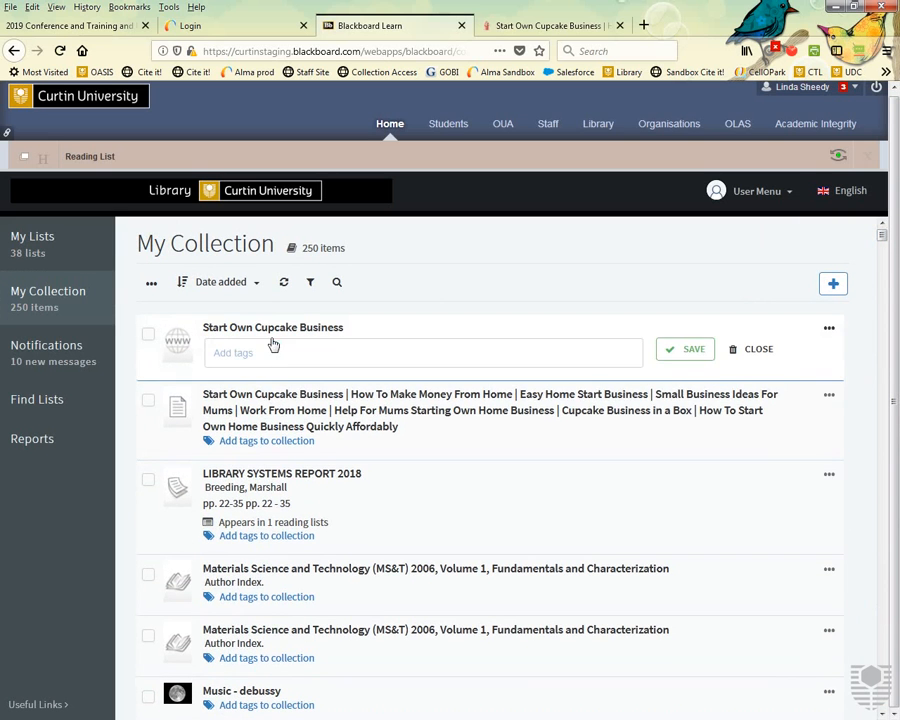
left_click(267, 358)
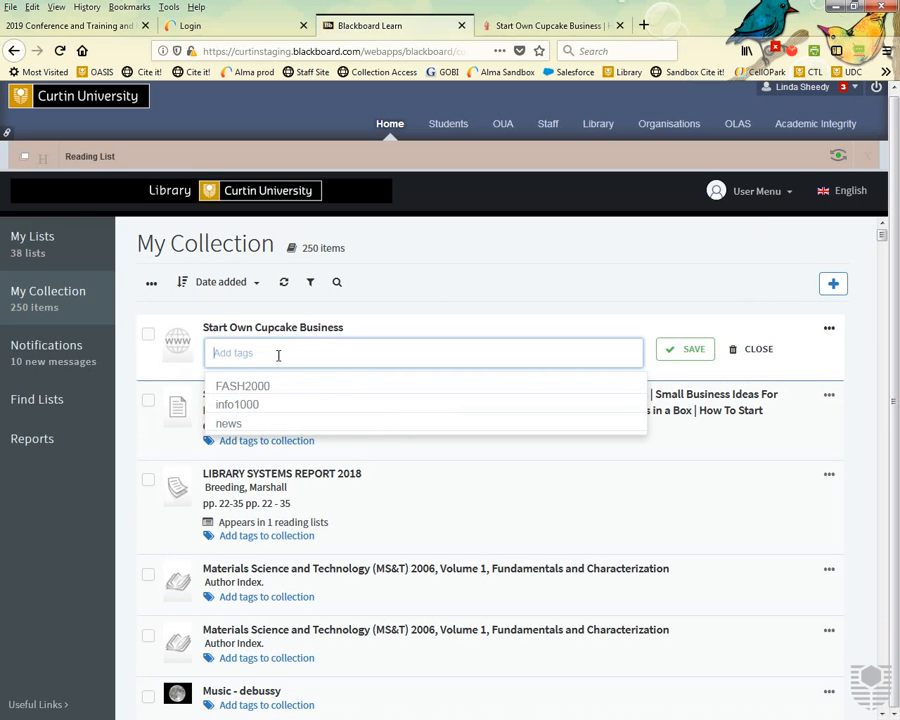
Begin suggesting the cupcake item to the Test list, then cancel and dismiss its actions menu.
left_click(339, 284)
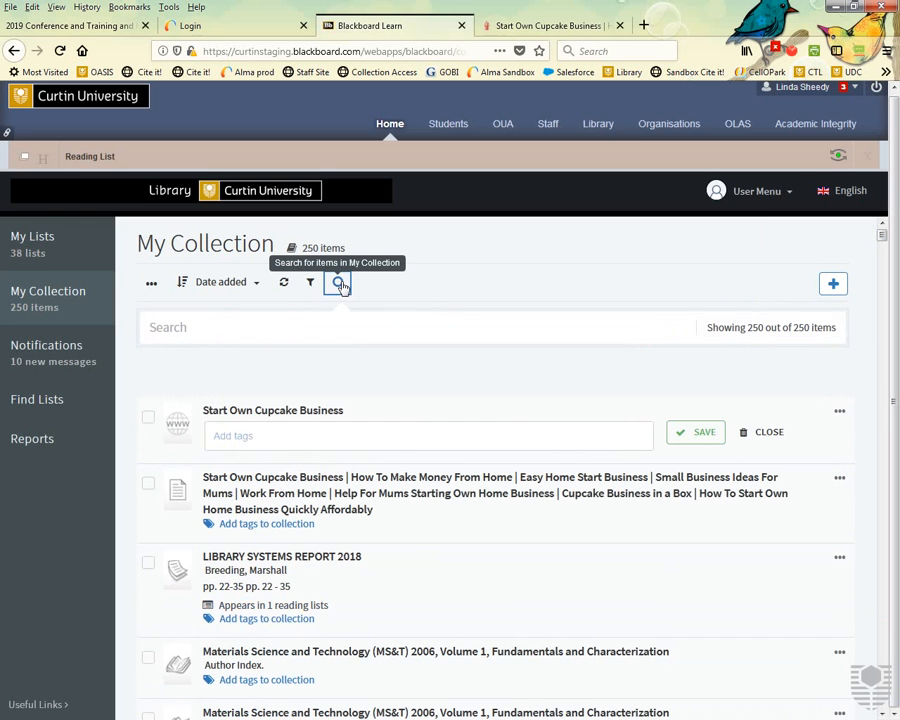
left_click(839, 411)
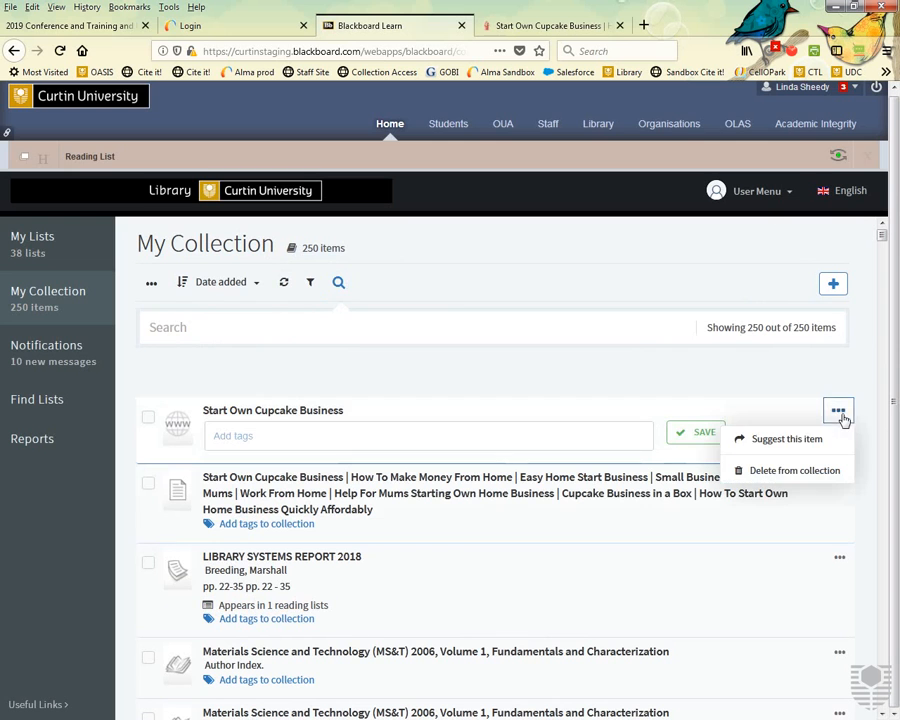
left_click(786, 442)
left_click(610, 272)
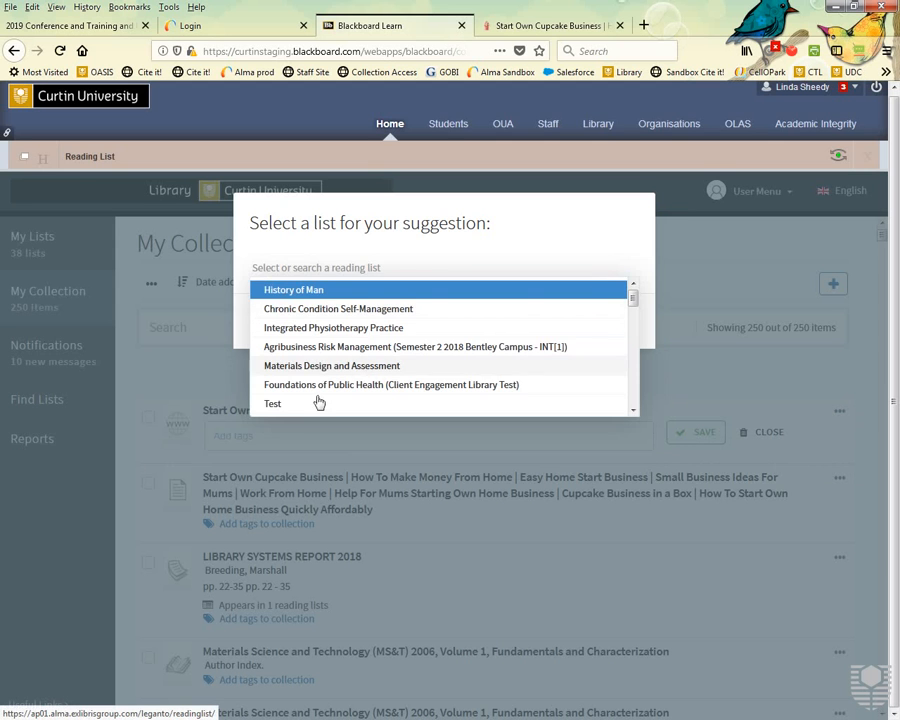
left_click(305, 408)
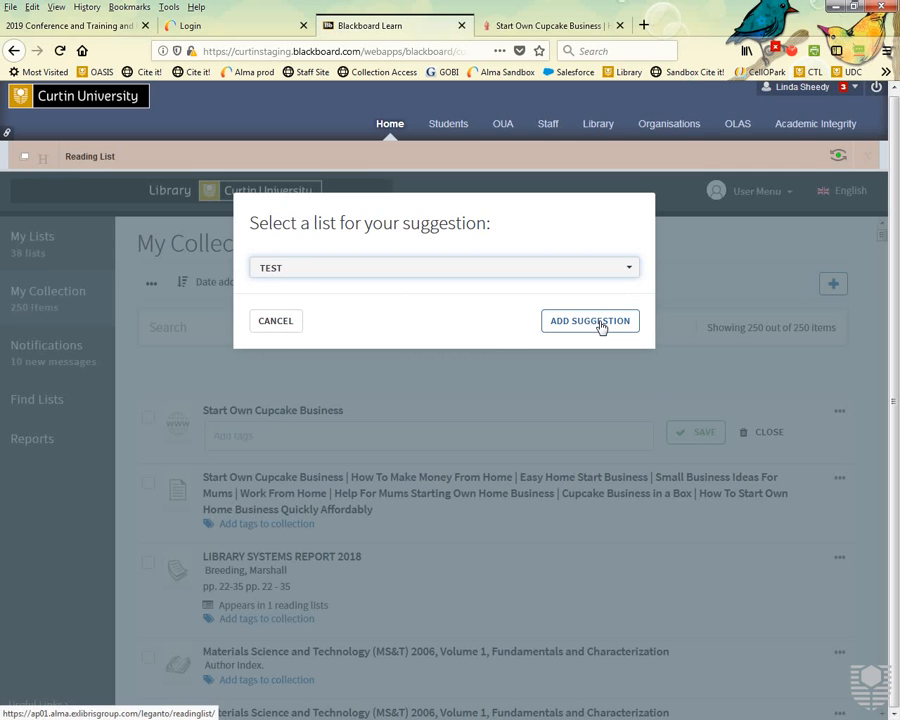
left_click(281, 325)
left_click(840, 412)
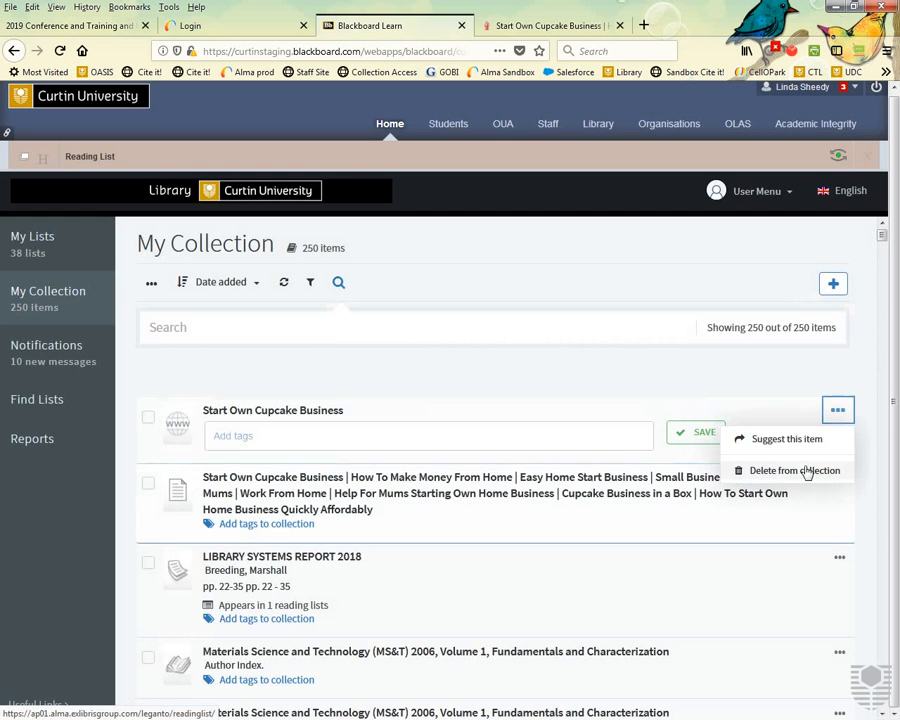
left_click(376, 380)
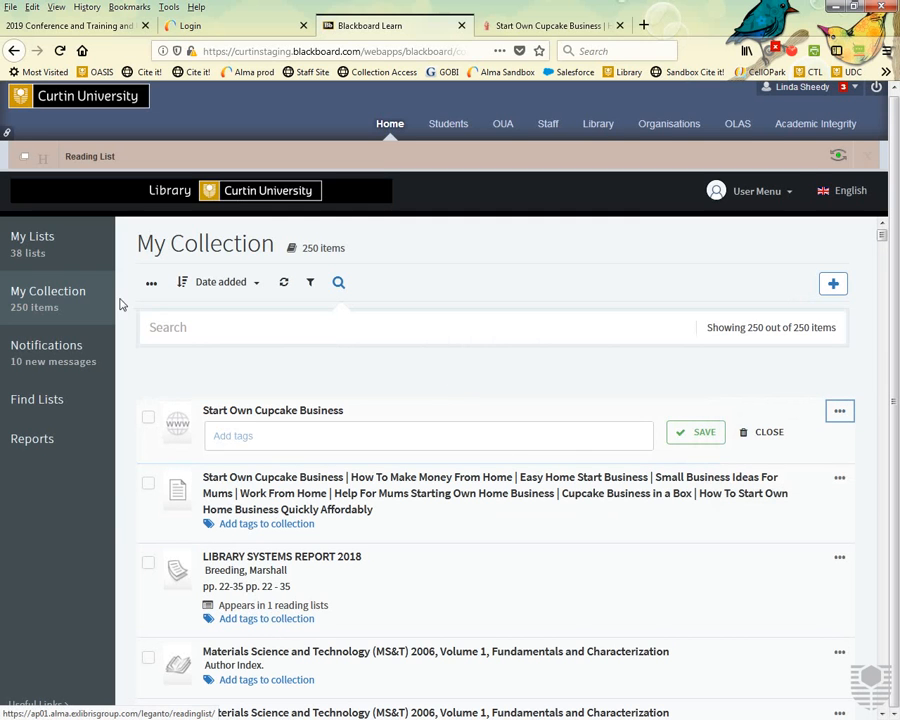
From My Lists, clear the course filter, open History of Man, and begin adding items.
left_click(33, 256)
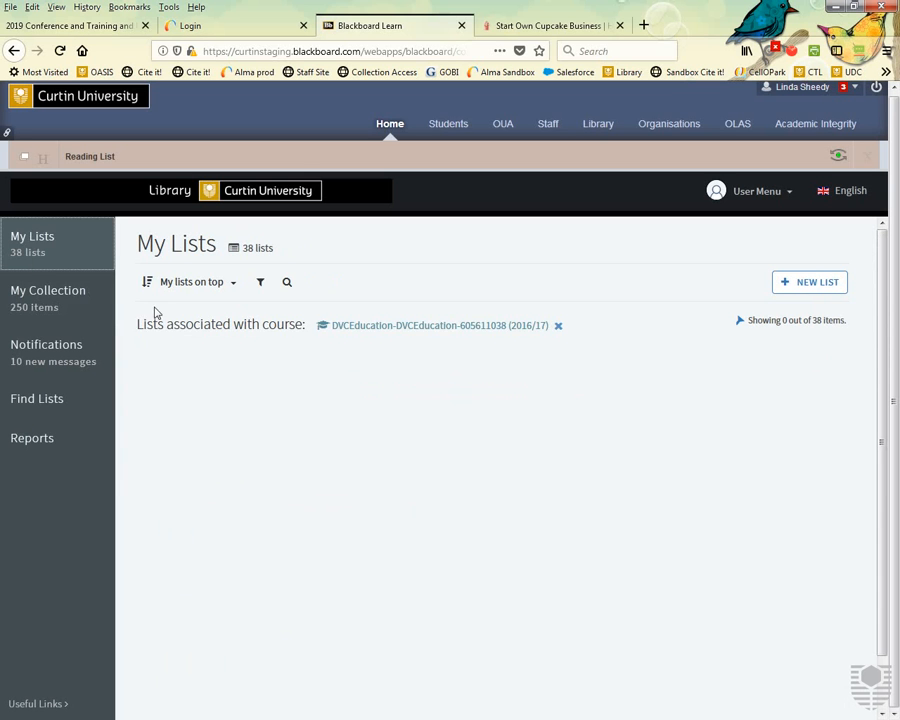
left_click(559, 327)
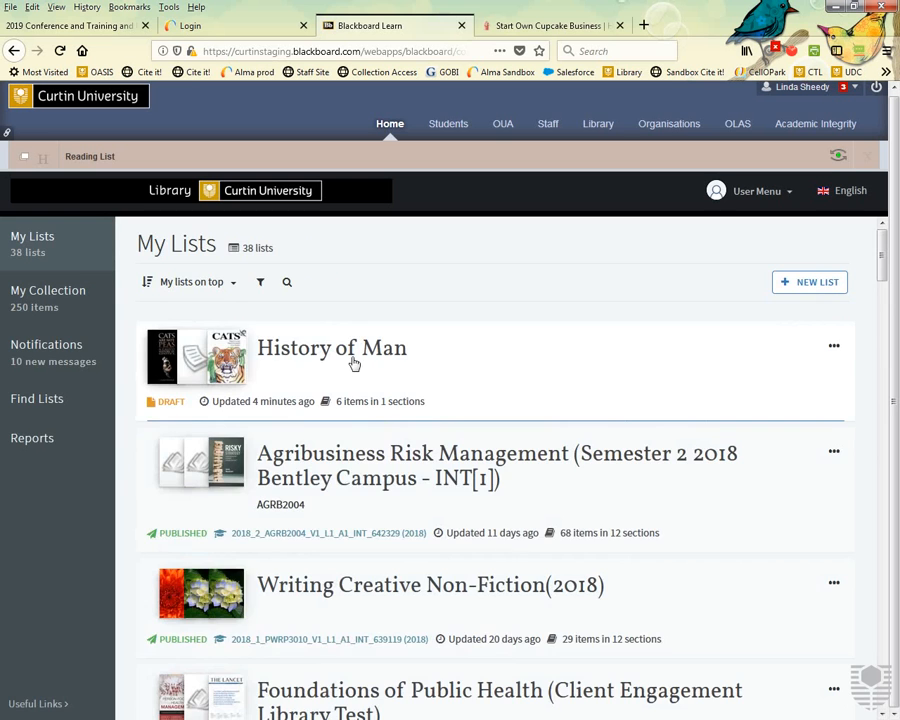
left_click(350, 363)
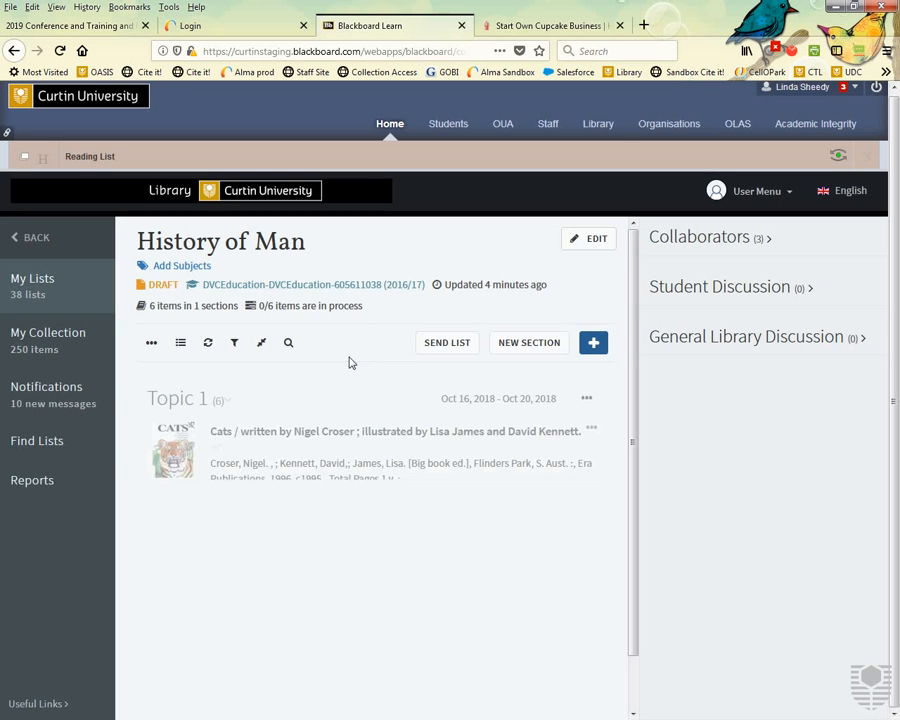
scroll(410, 370, "down", 5)
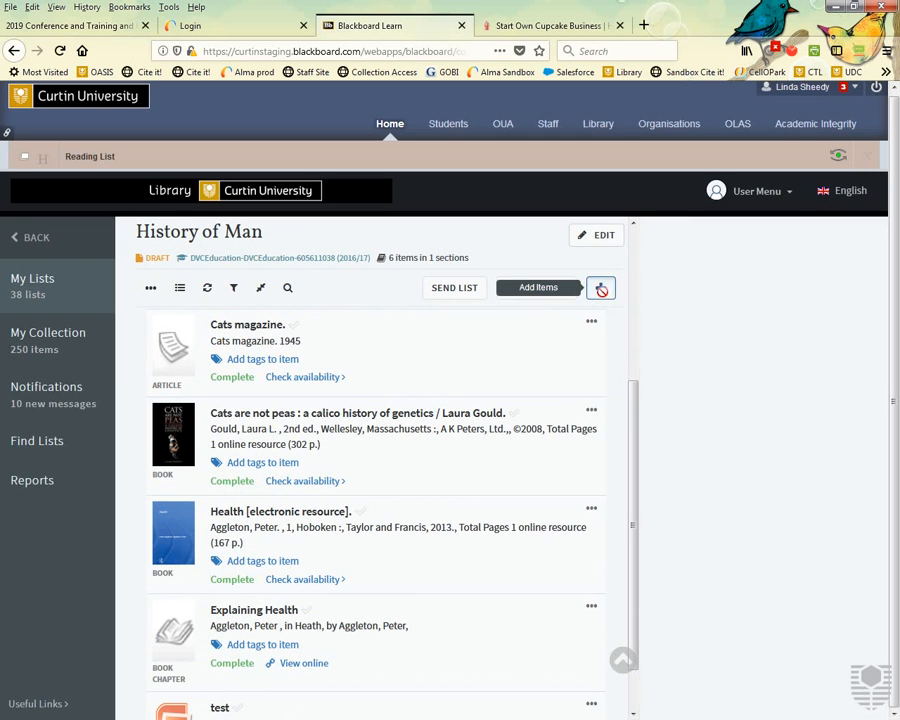
left_click(601, 288)
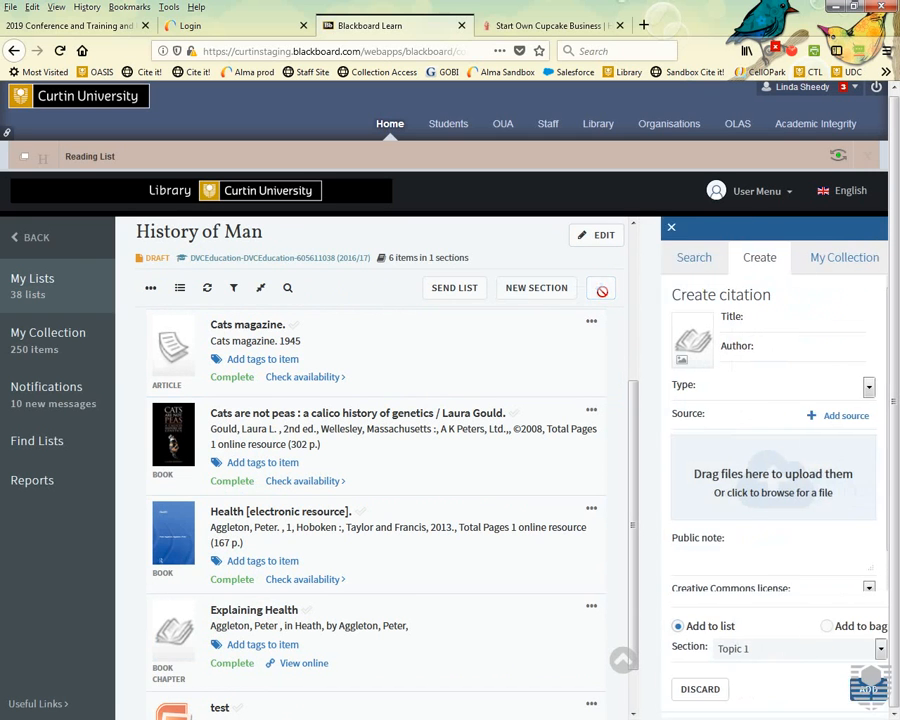
Sort My Collection by Date added and drag Start Own Cupcake Business into Topic 1.
left_click(823, 260)
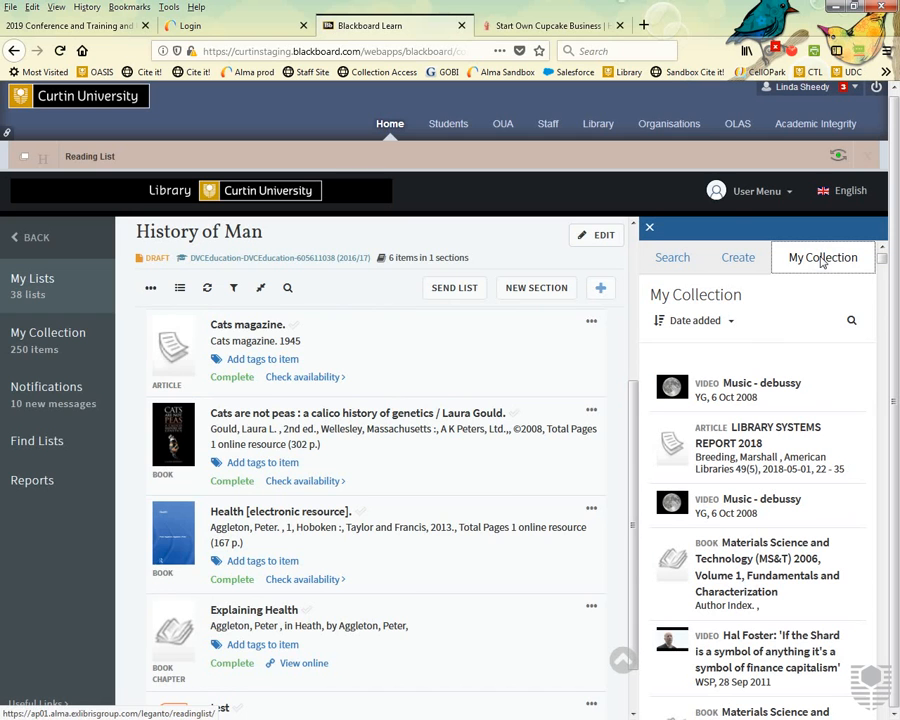
scroll(510, 466, "down", 1)
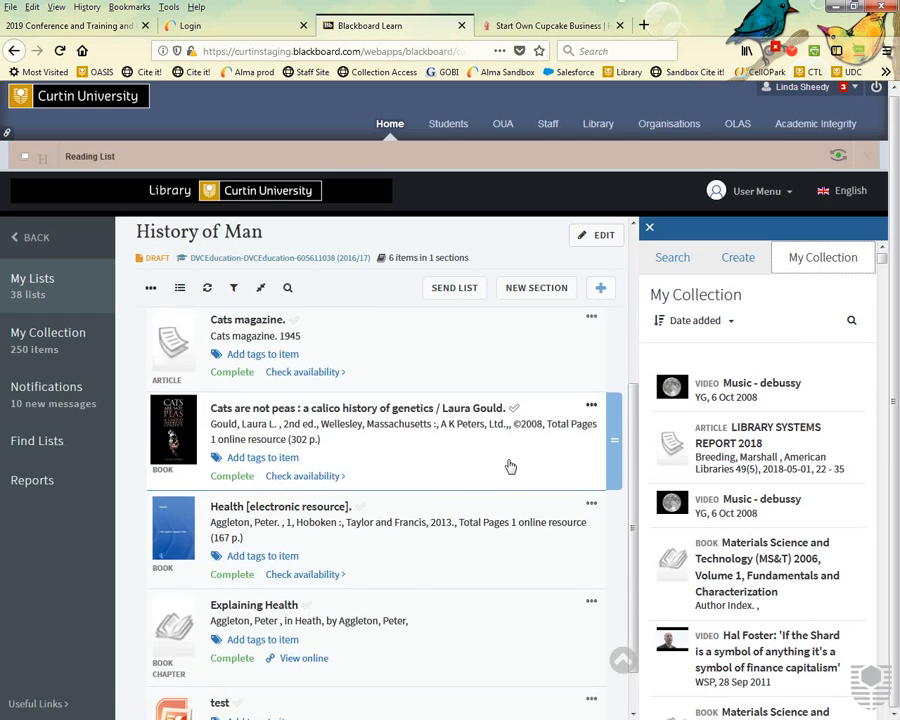
scroll(510, 466, "down", 1)
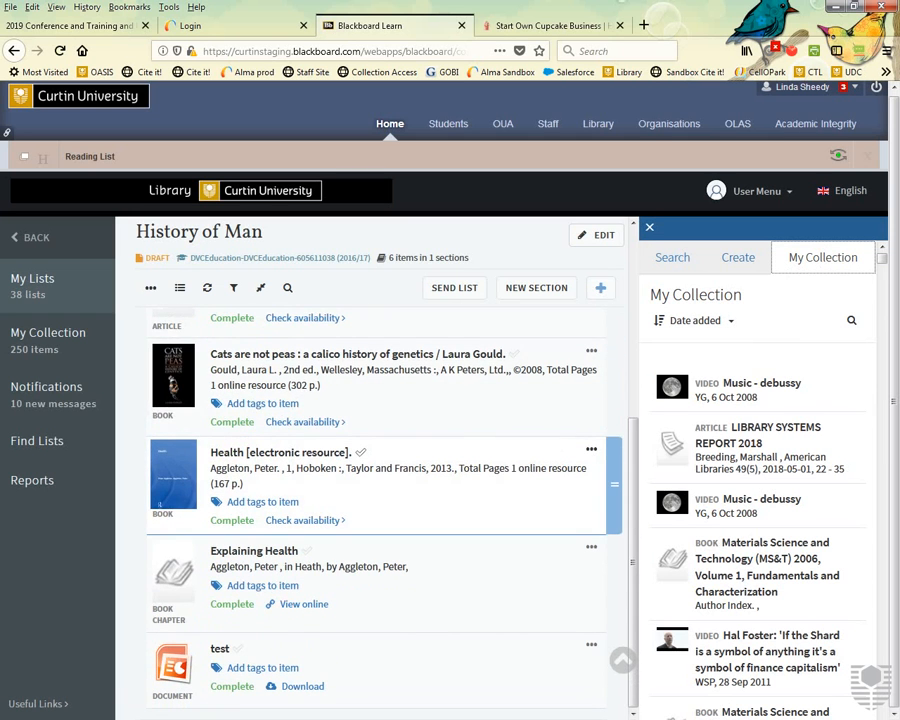
left_click(724, 321)
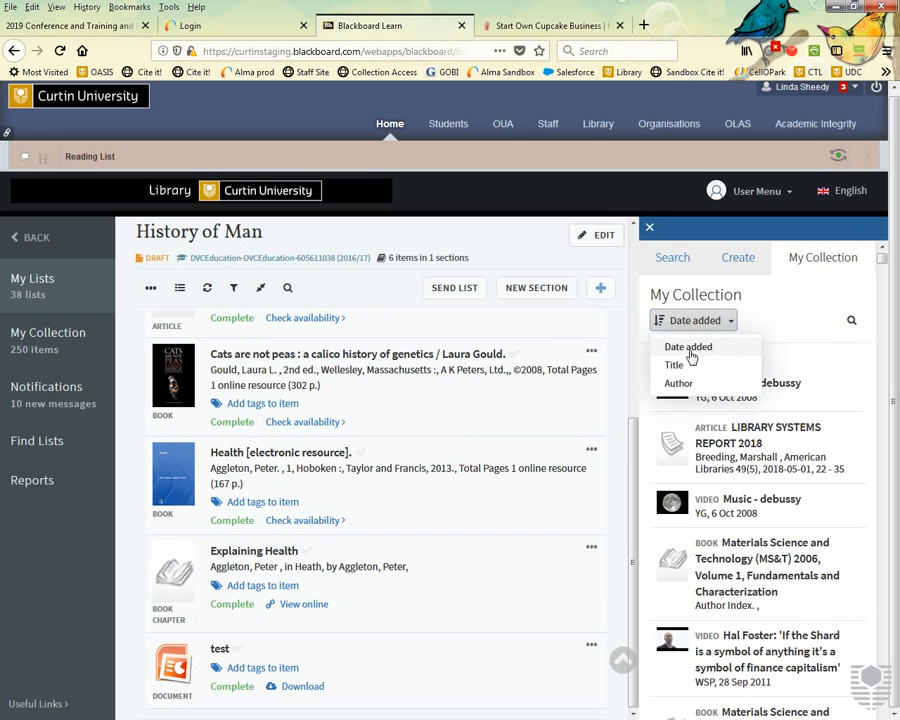
left_click(689, 348)
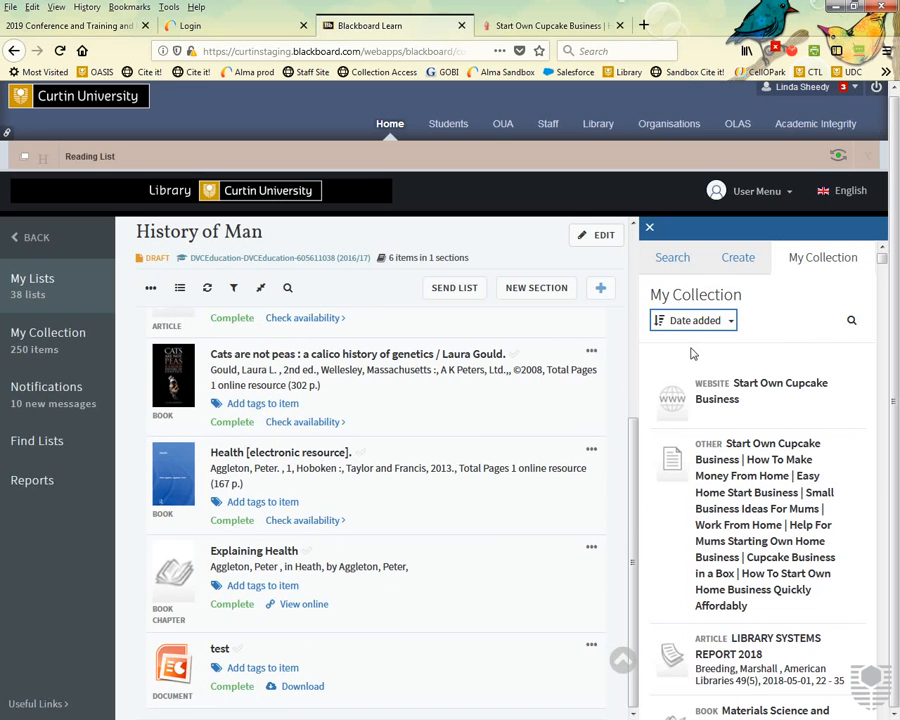
left_click_drag(705, 406, 360, 547)
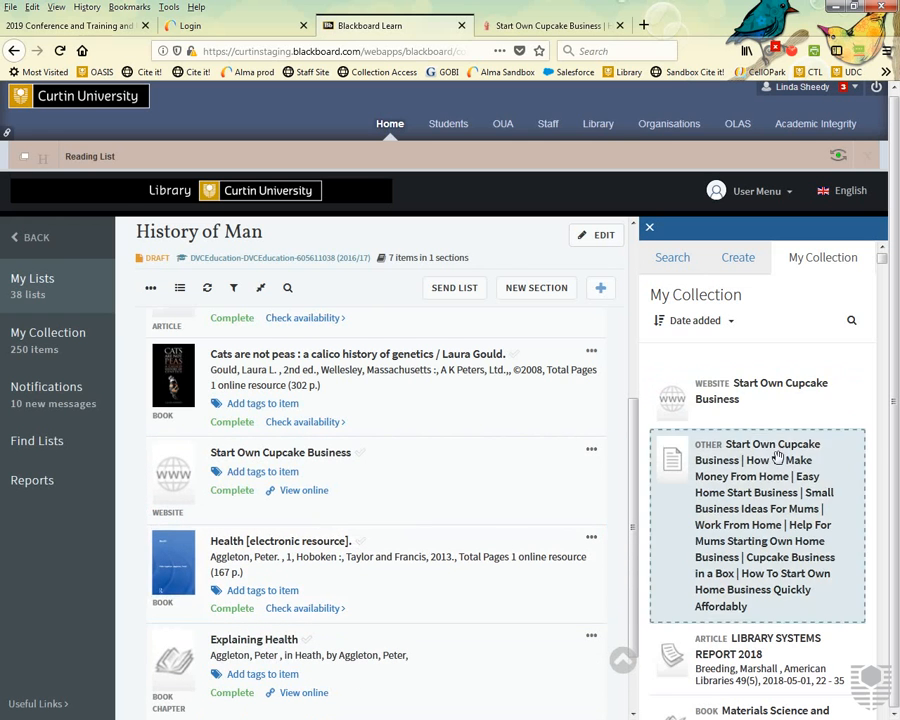
Expand the cupcake website entry and view Start Own Cupcake Business online.
left_click(780, 402)
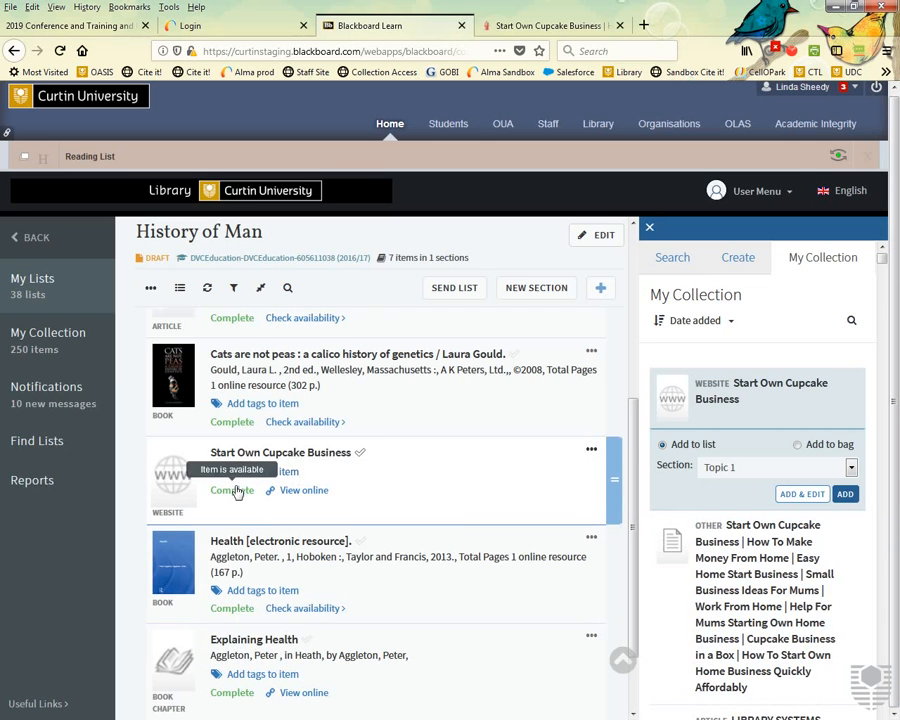
left_click(304, 490)
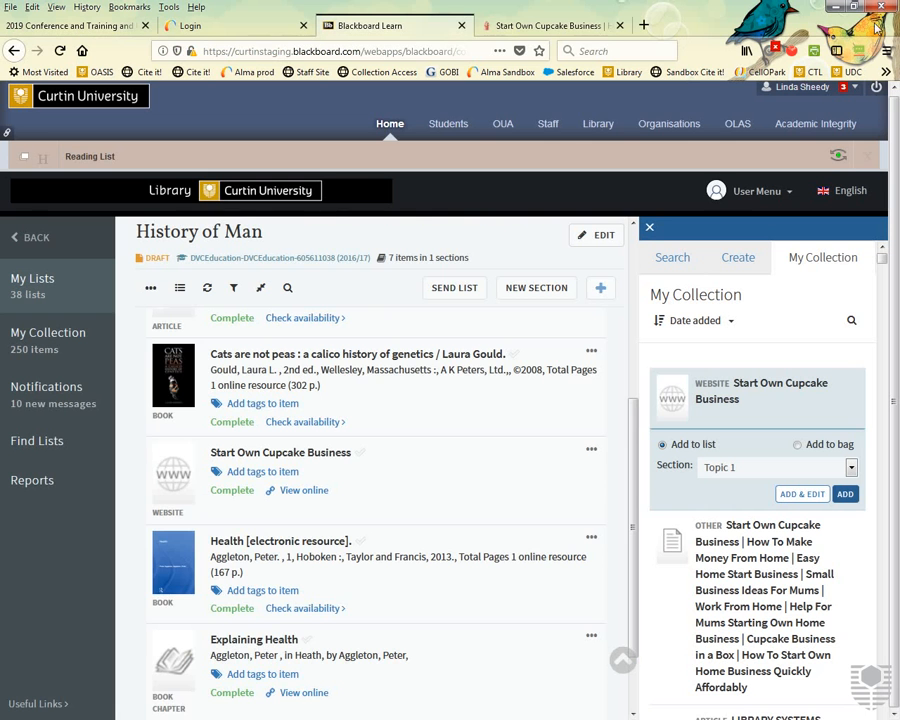
left_click_drag(632, 555, 627, 377)
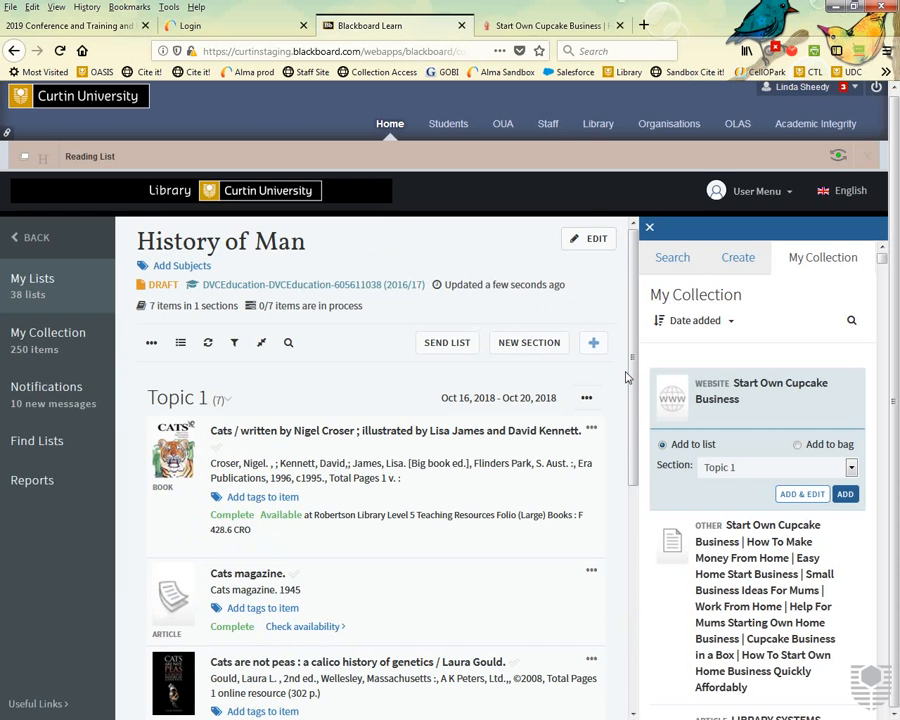
left_click(510, 25)
Go to youtube.com, open the promoted Google.org Impact Challenge Australia 2018 video, and capture it with Cite It!
left_click(389, 52)
type("y")
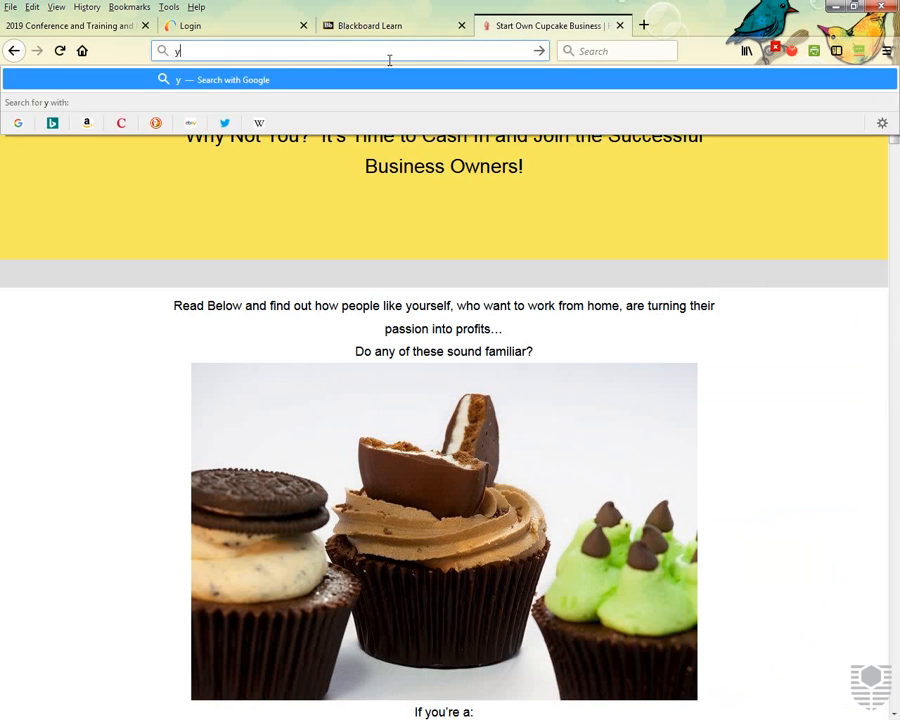
type("outube.com")
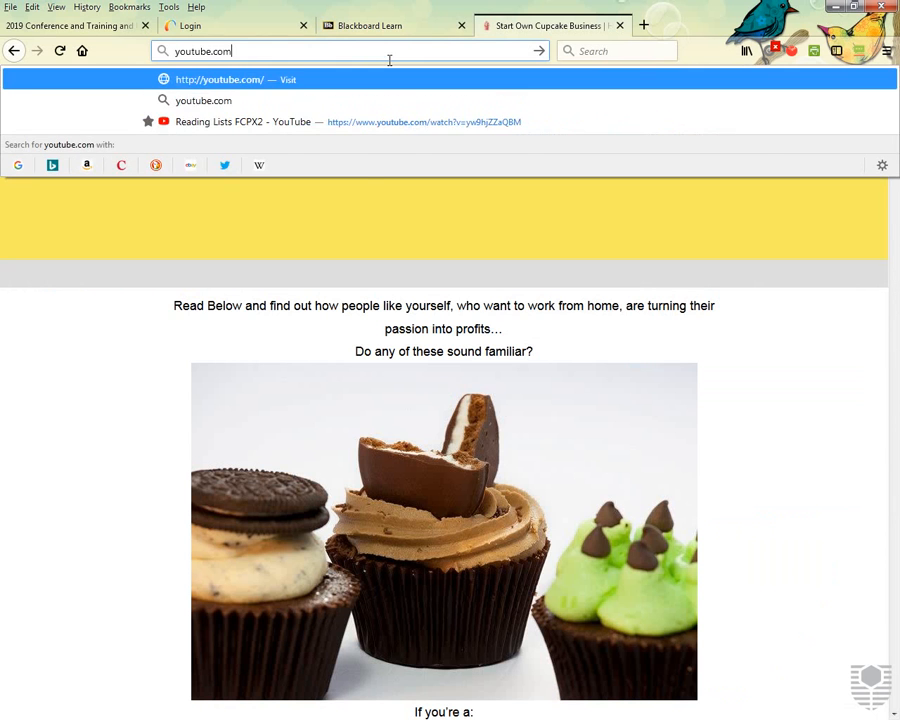
key("Return")
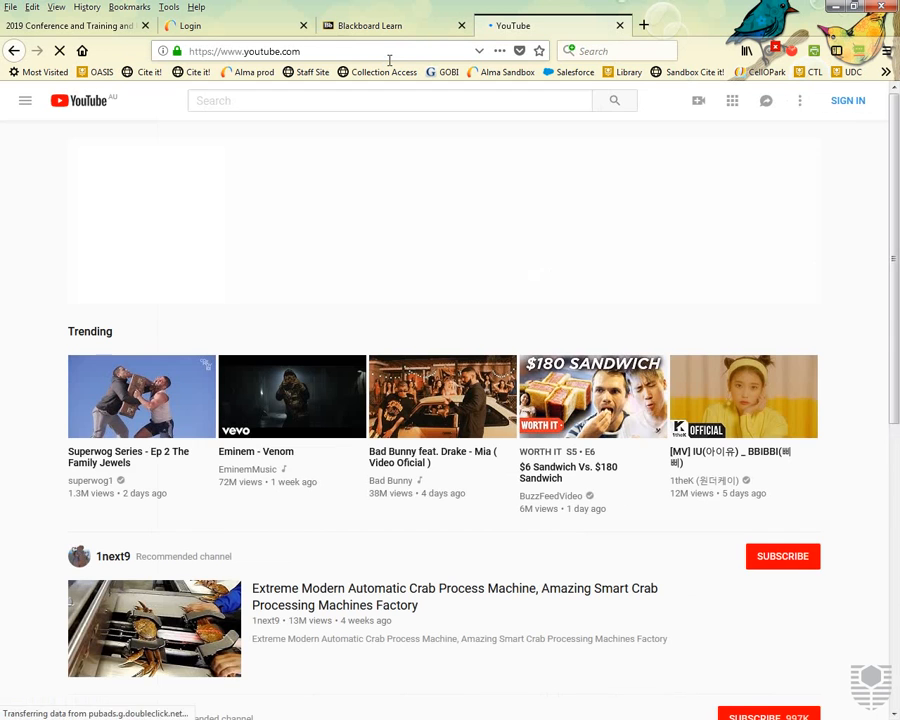
left_click(270, 108)
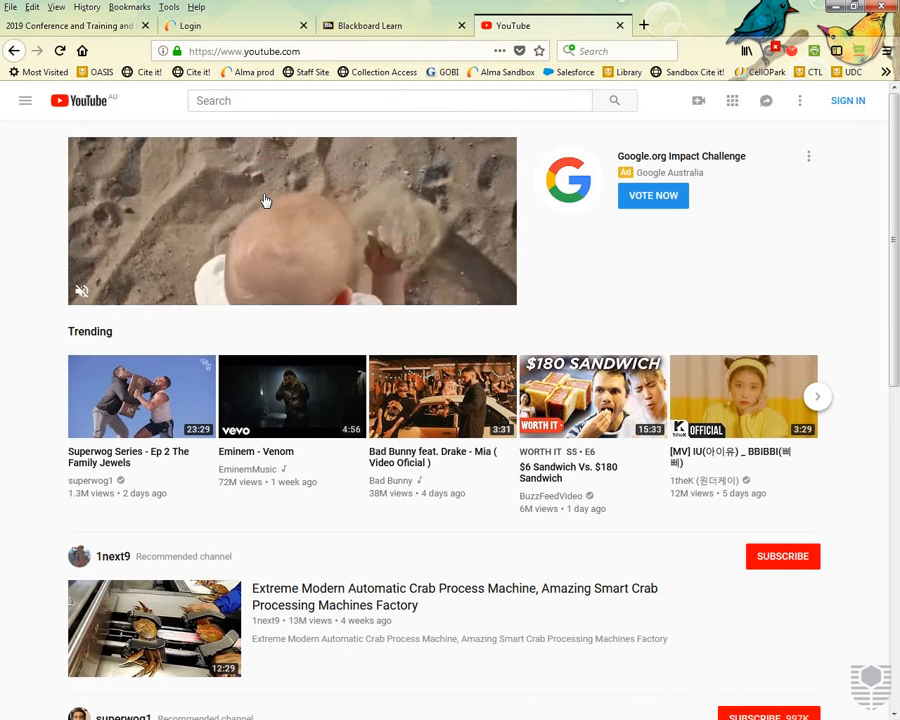
left_click(264, 201)
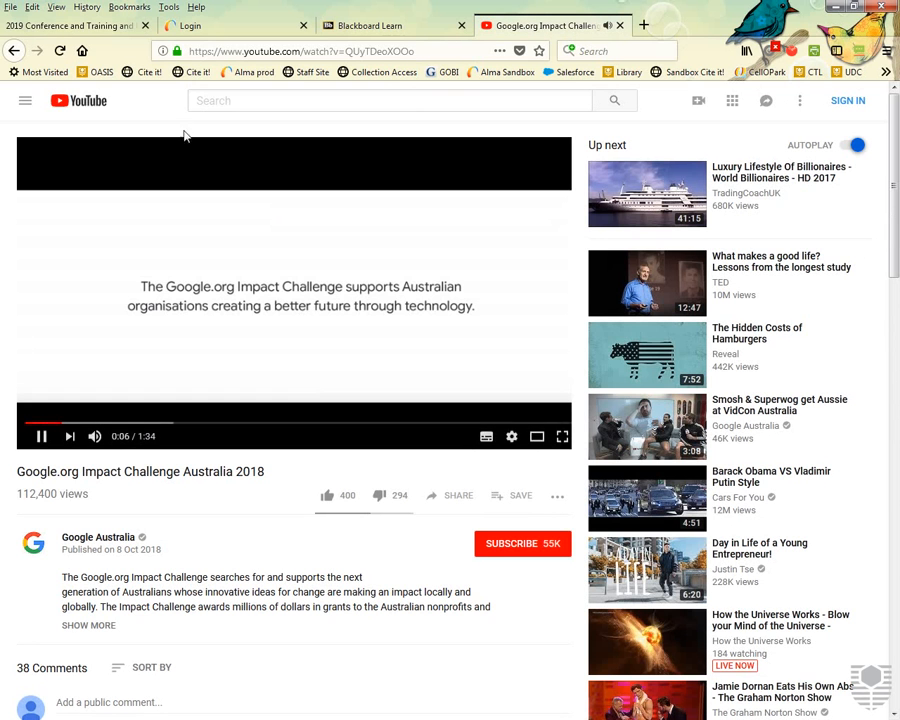
left_click(191, 73)
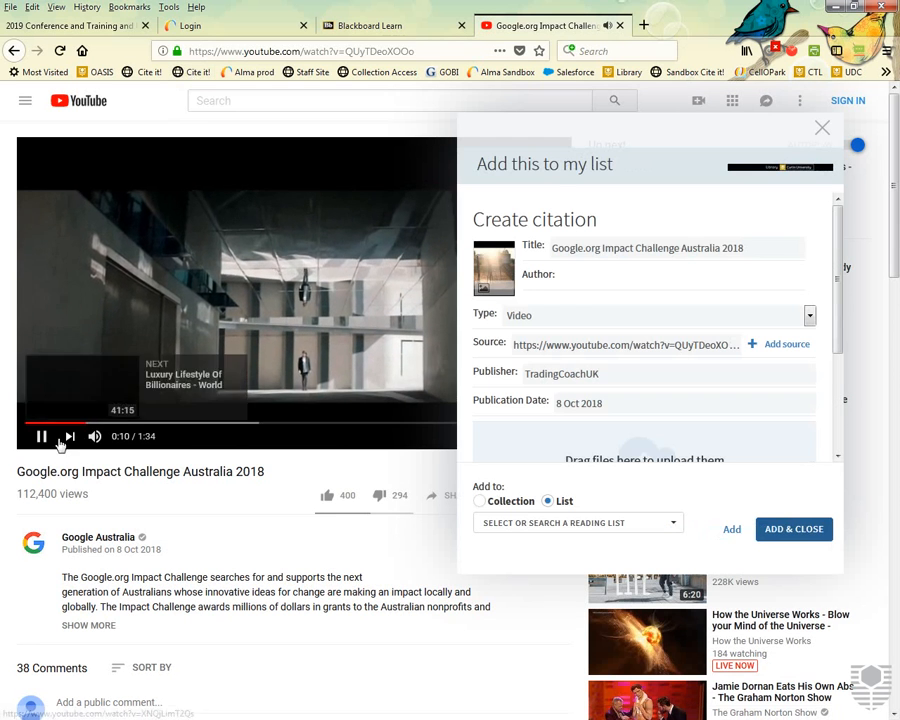
Pause the video and remove 'Google.org' from the citation title.
left_click(41, 436)
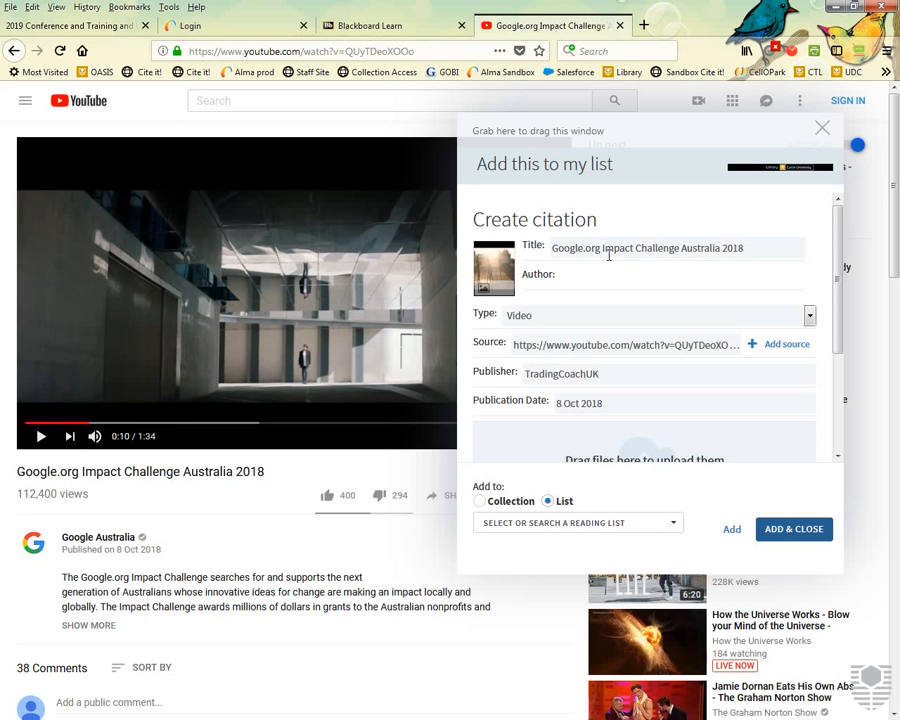
left_click_drag(603, 249, 553, 249)
key("BackSpace")
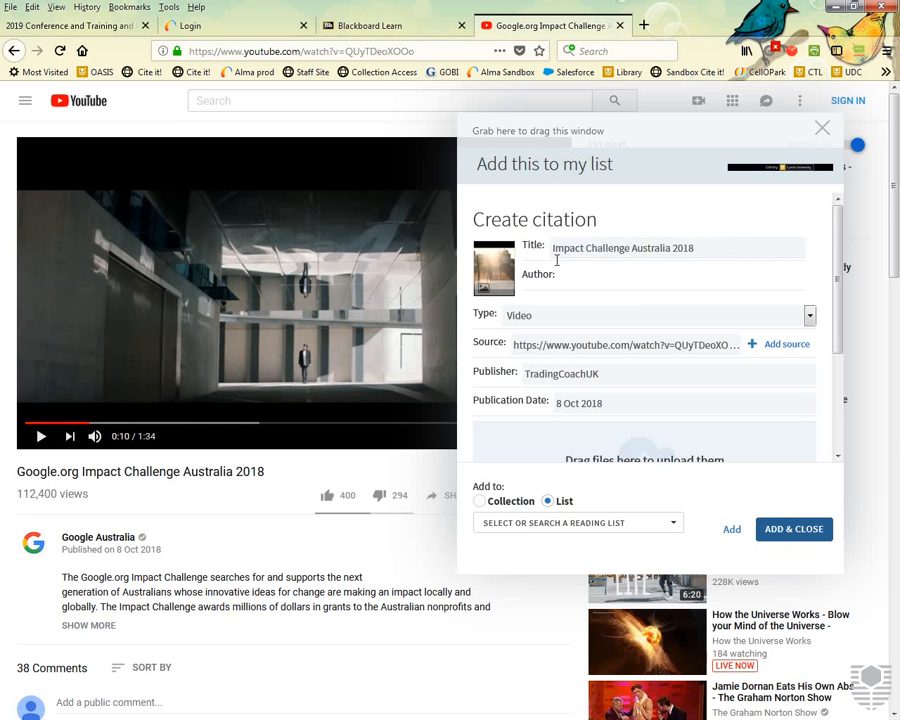
Choose the HISTORY OF MAN reading list and add the video, returning to Blackboard.
scroll(593, 264, "down", 3)
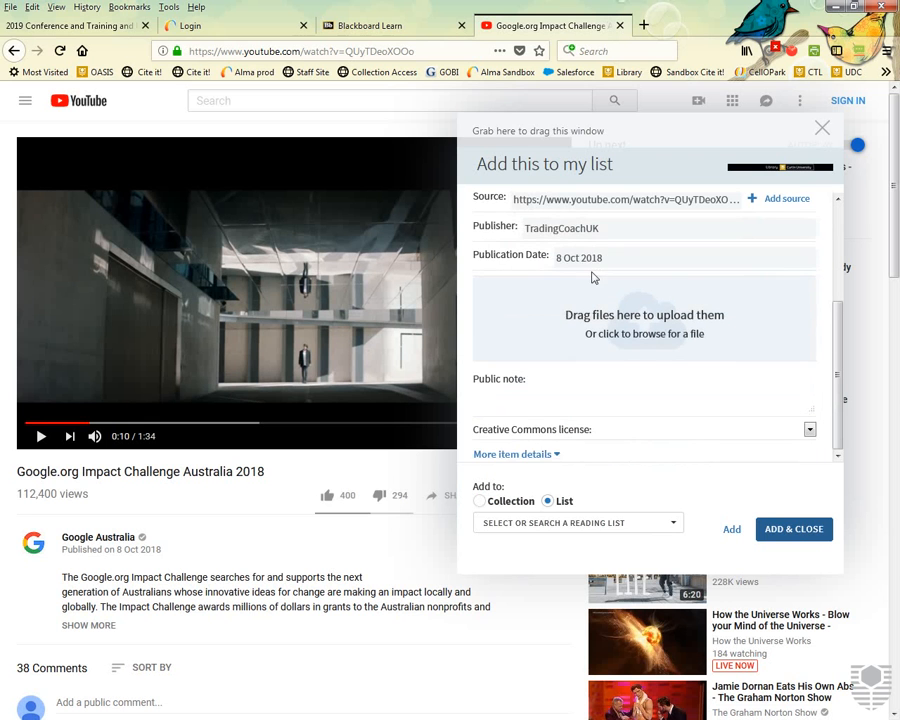
left_click(550, 533)
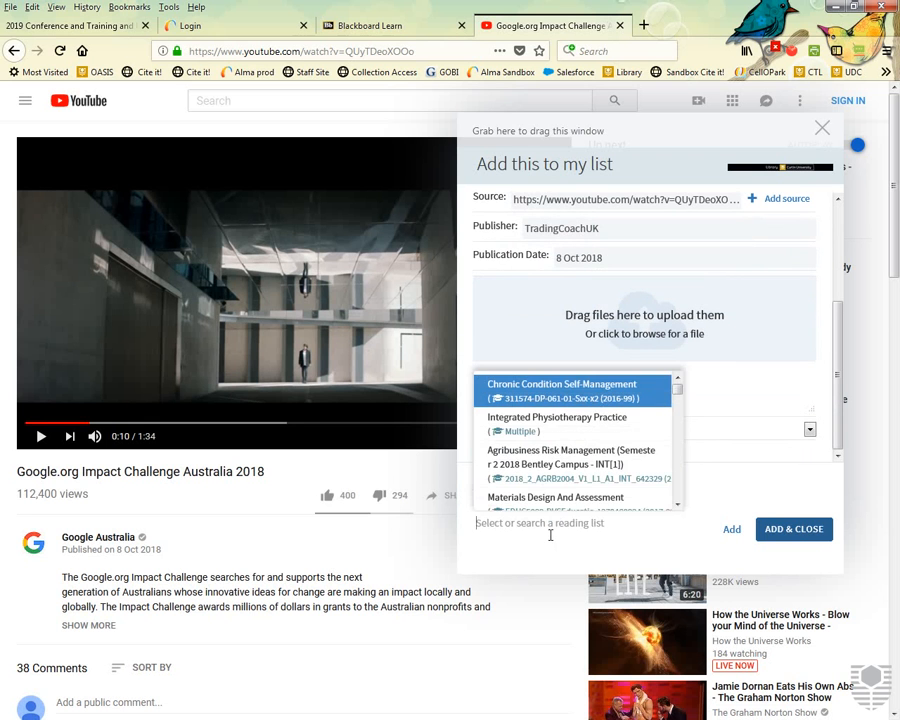
scroll(568, 488, "down", 10)
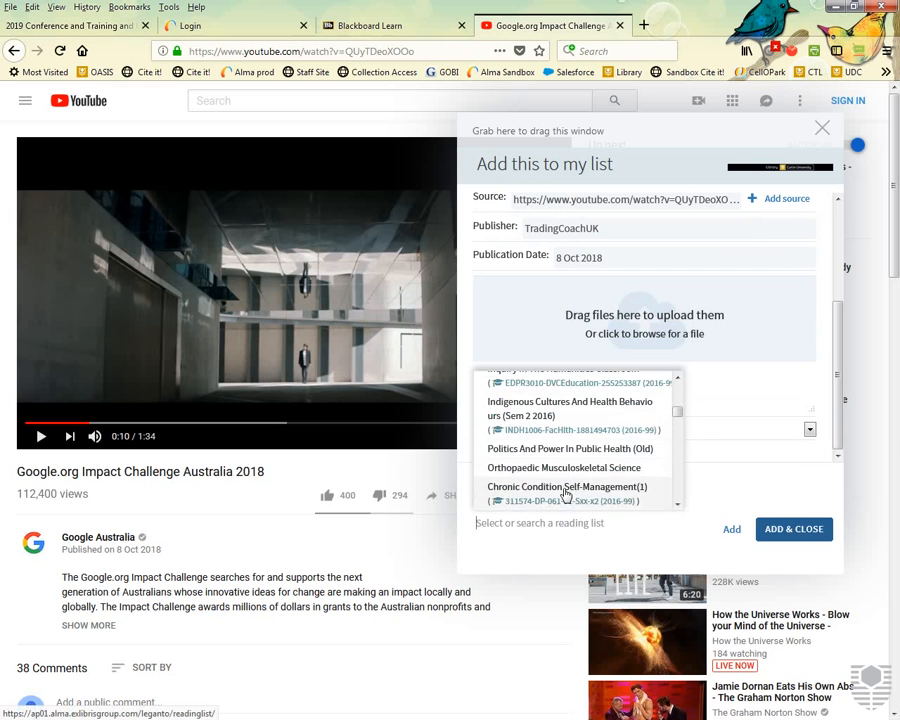
scroll(566, 495, "down", 3)
left_click(518, 412)
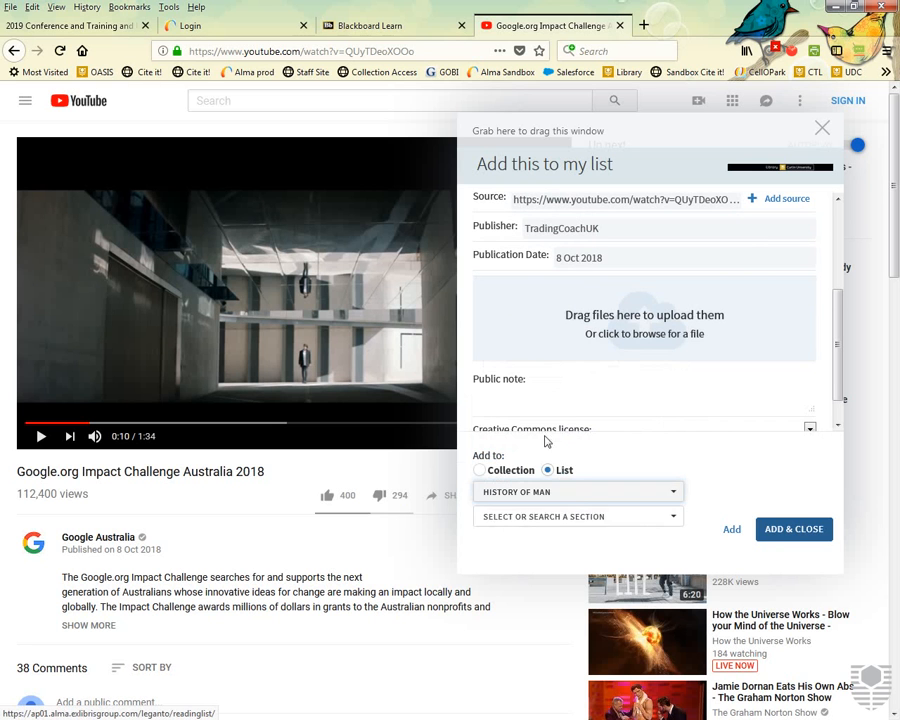
left_click(796, 533)
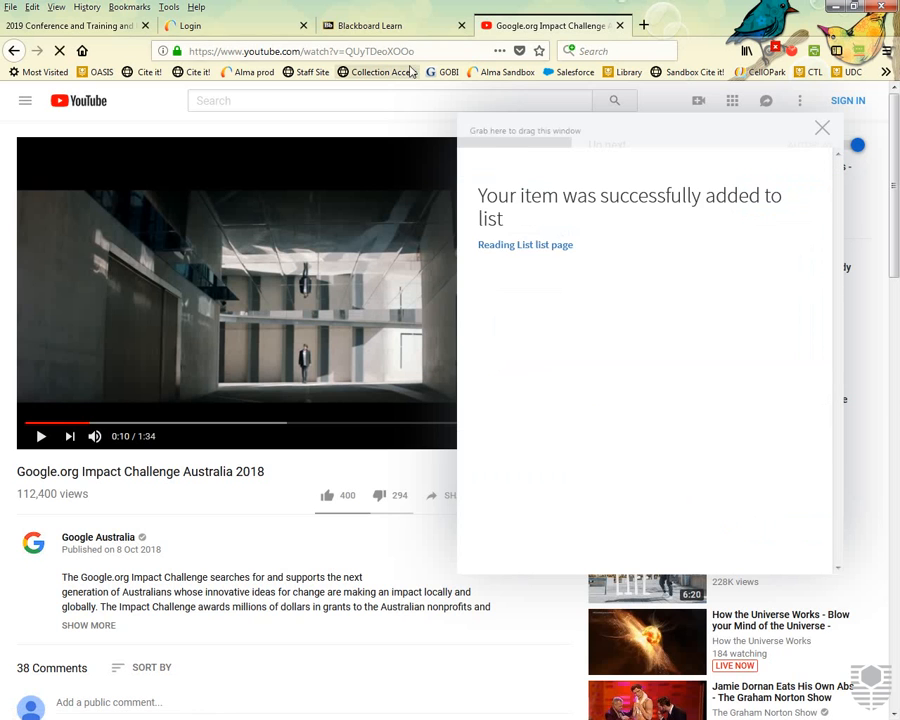
left_click(380, 36)
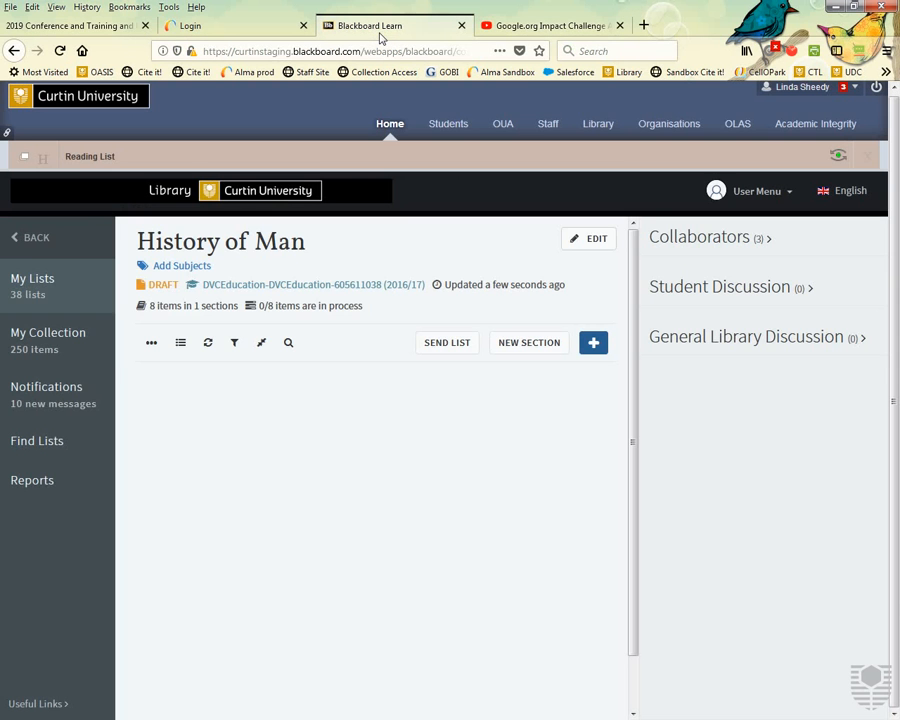
scroll(266, 564, "down", 10)
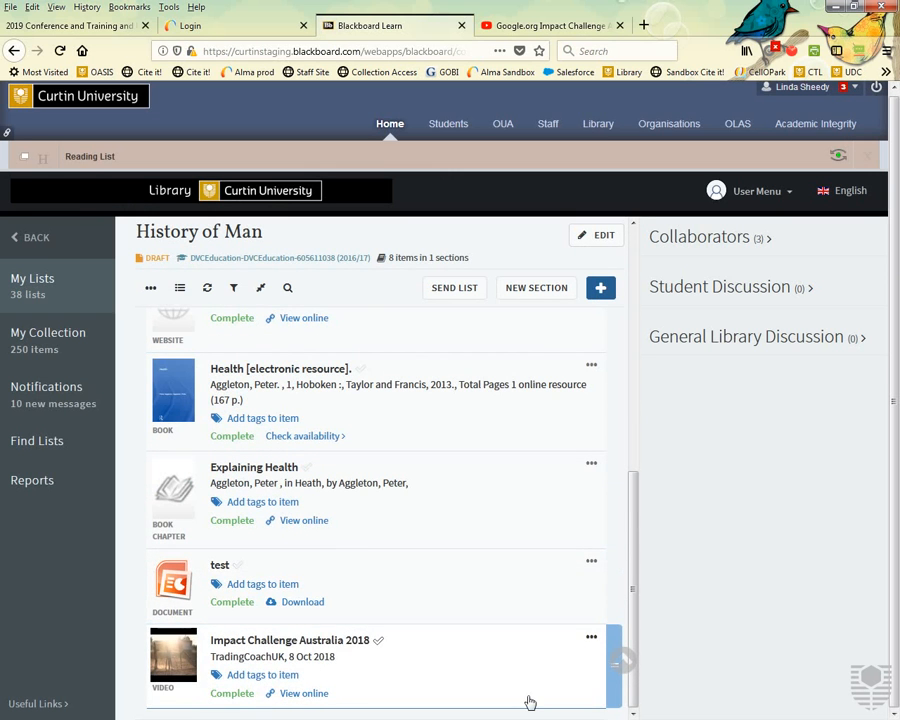
scroll(530, 703, "up", 10)
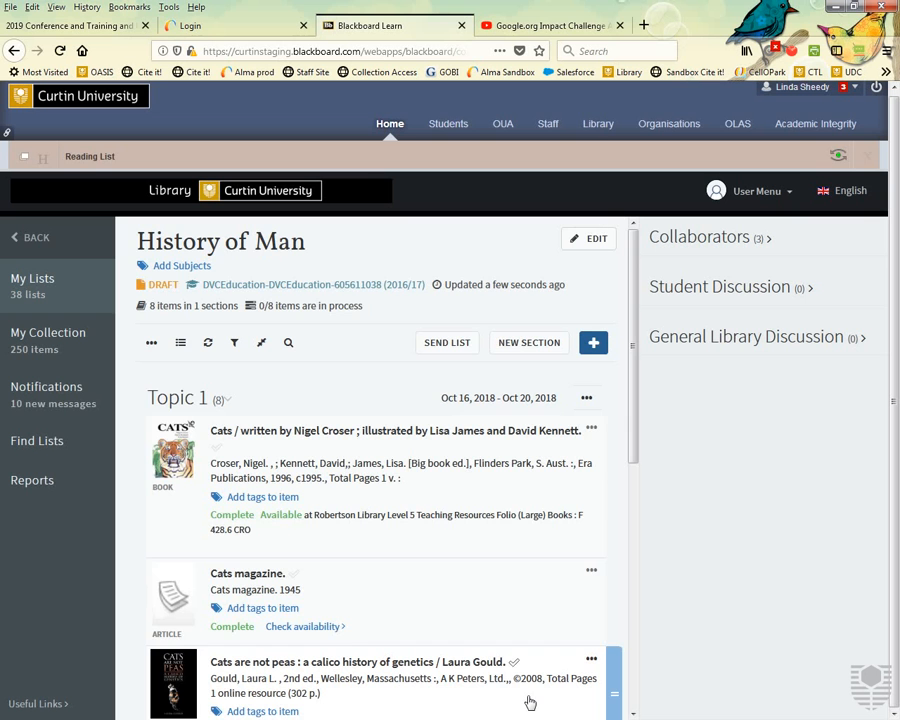
scroll(446, 528, "down", 6)
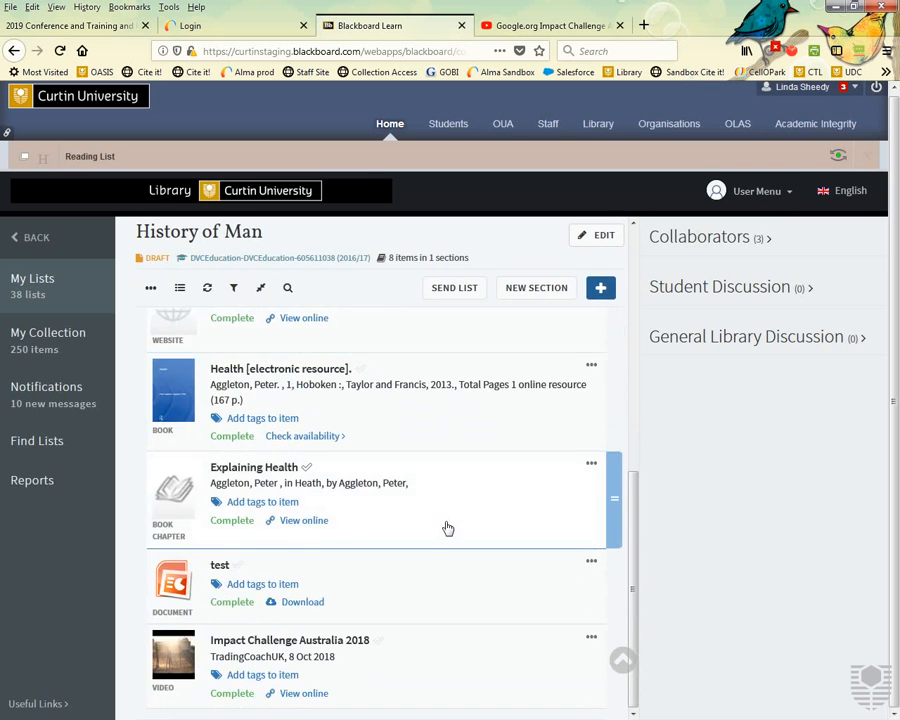
scroll(447, 528, "up", 6)
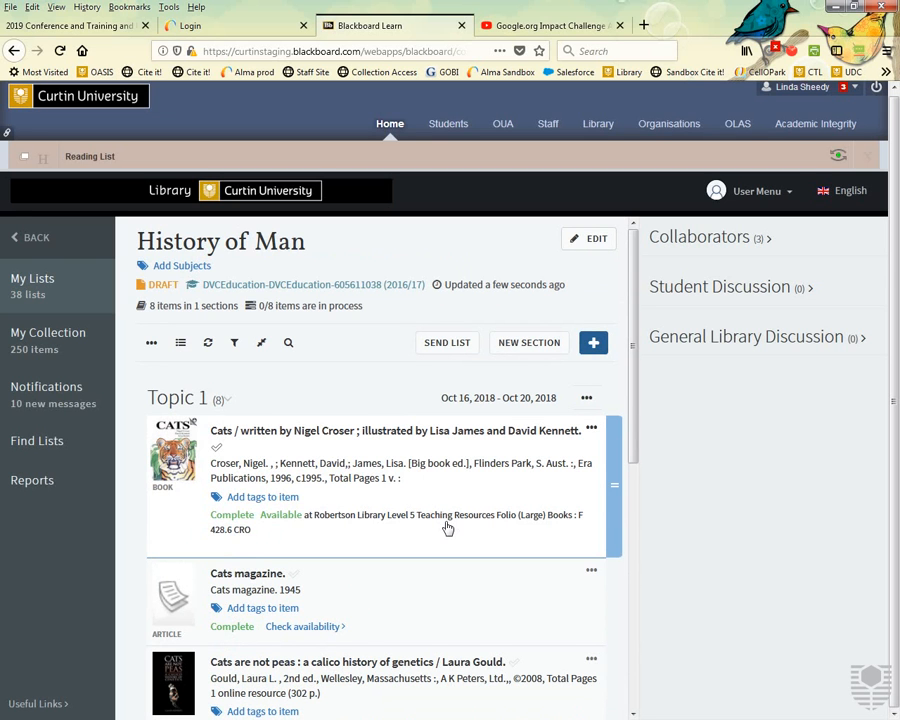
Edit the Cats book's Publication Date, deleting ', c1995.' so it reads 1996, and save.
left_click(359, 486)
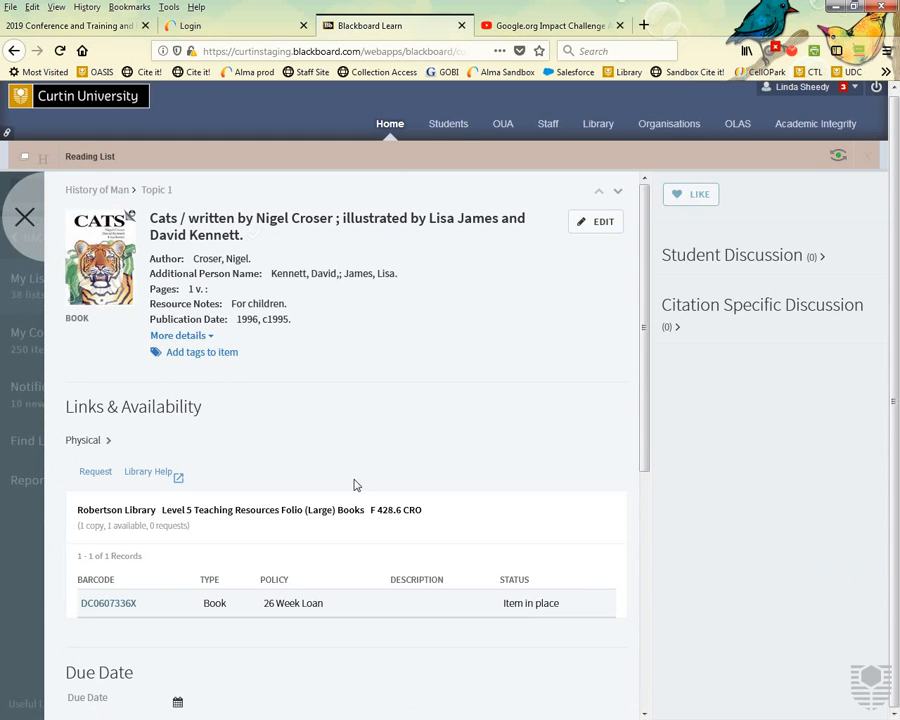
left_click(597, 228)
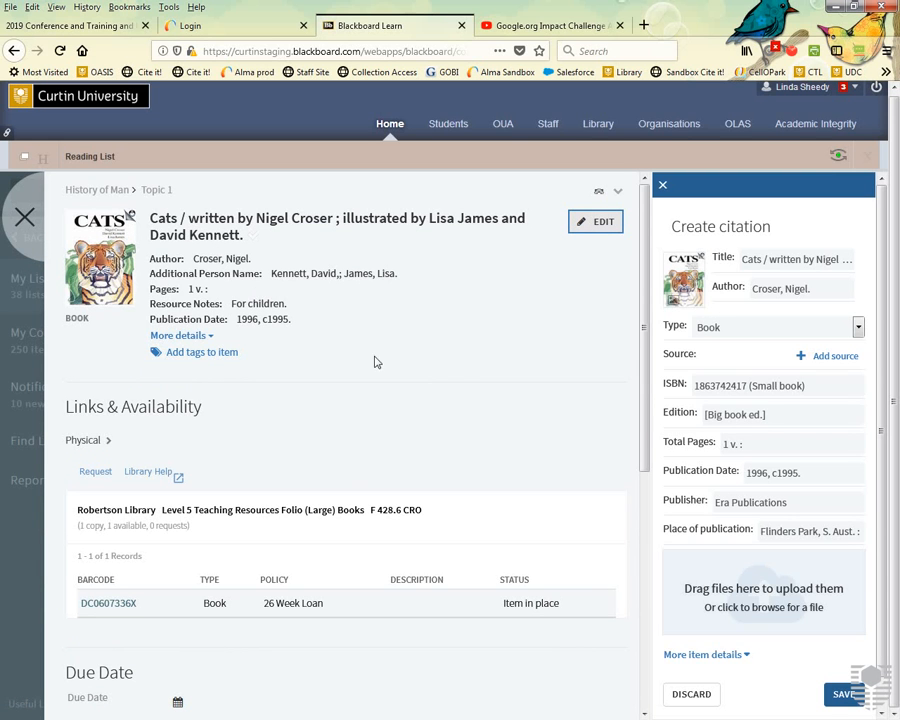
left_click_drag(805, 477, 776, 485)
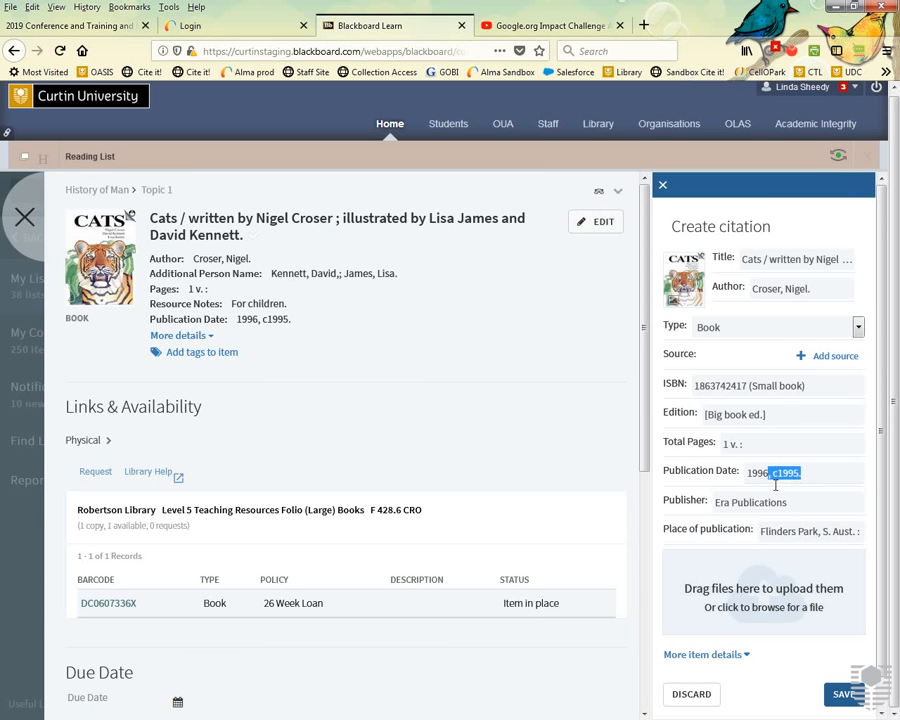
key("BackSpace")
left_click(846, 694)
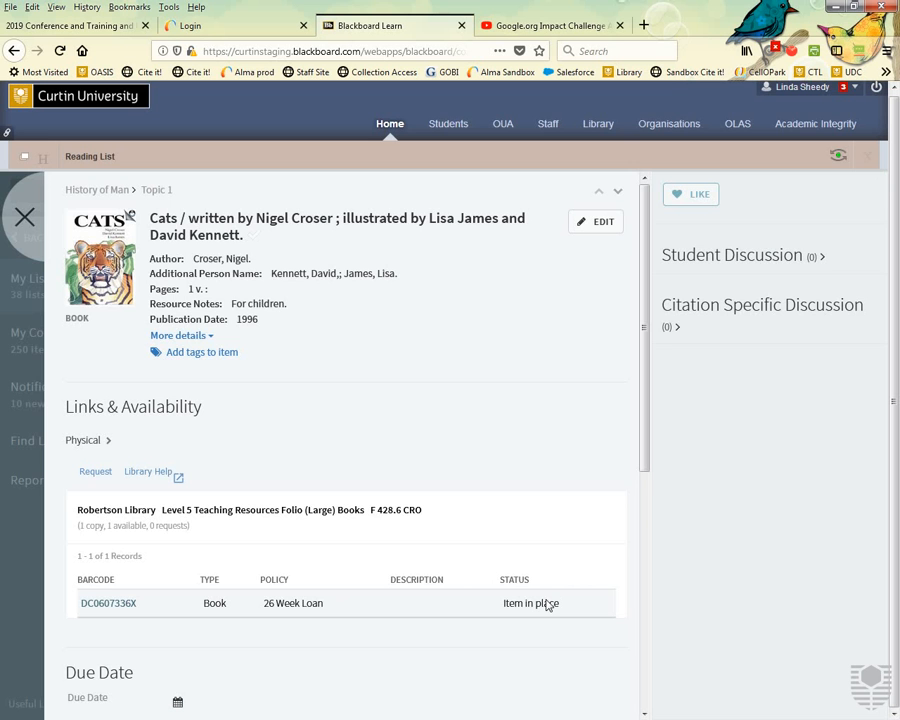
left_click(24, 217)
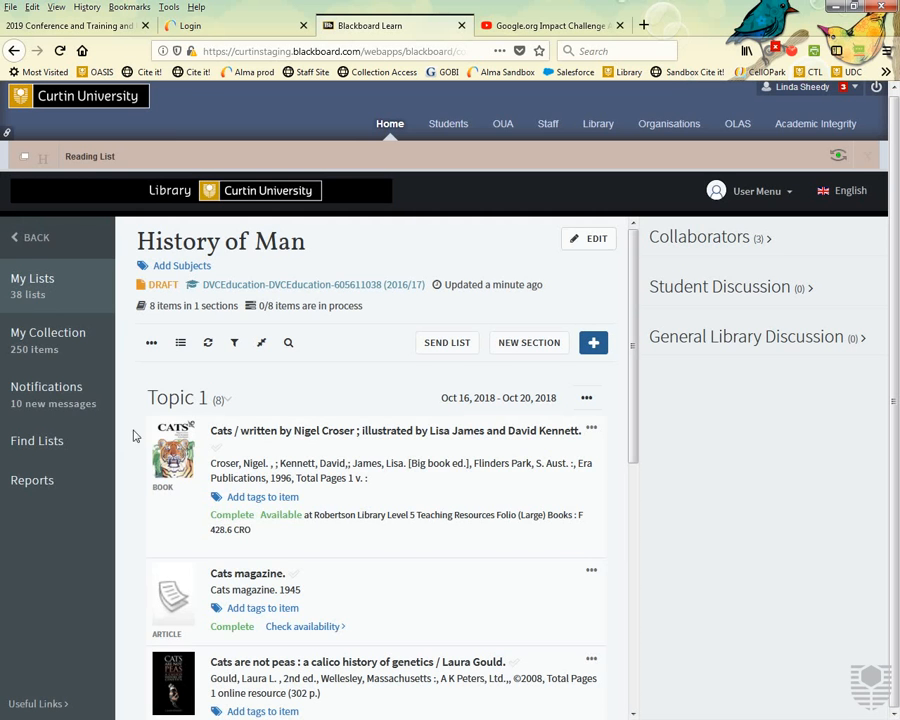
Open the 'Cats are not peas' item and show its licence terms.
scroll(375, 607, "down", 3)
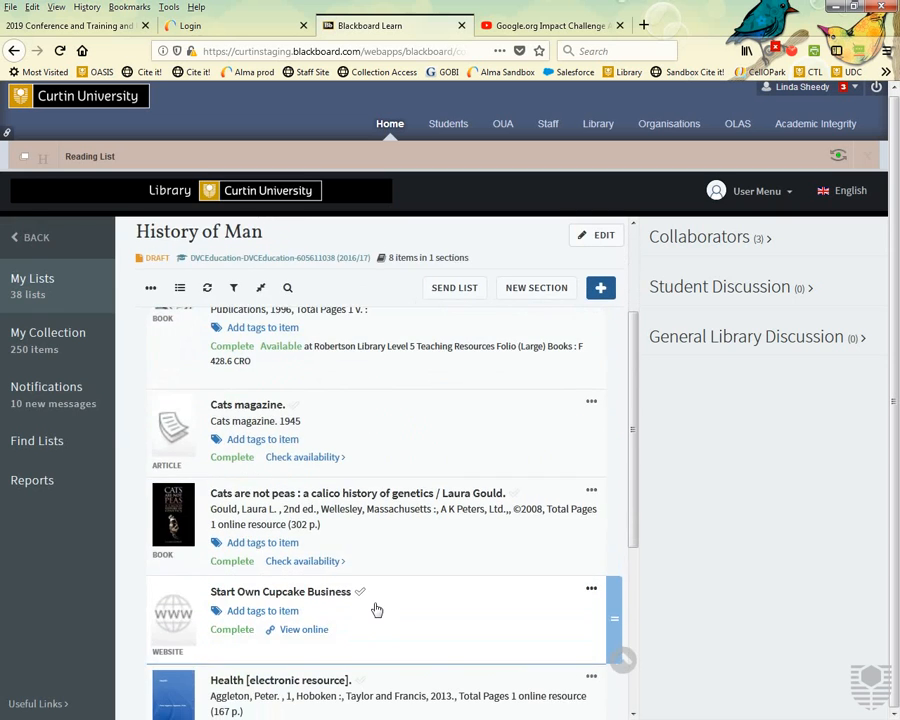
left_click(365, 532)
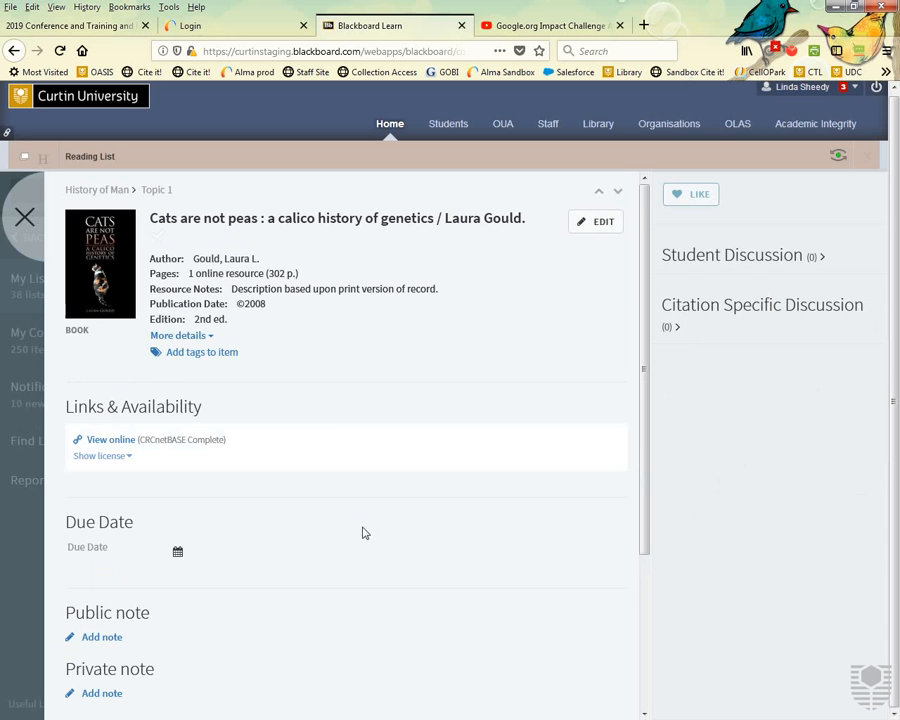
left_click(111, 459)
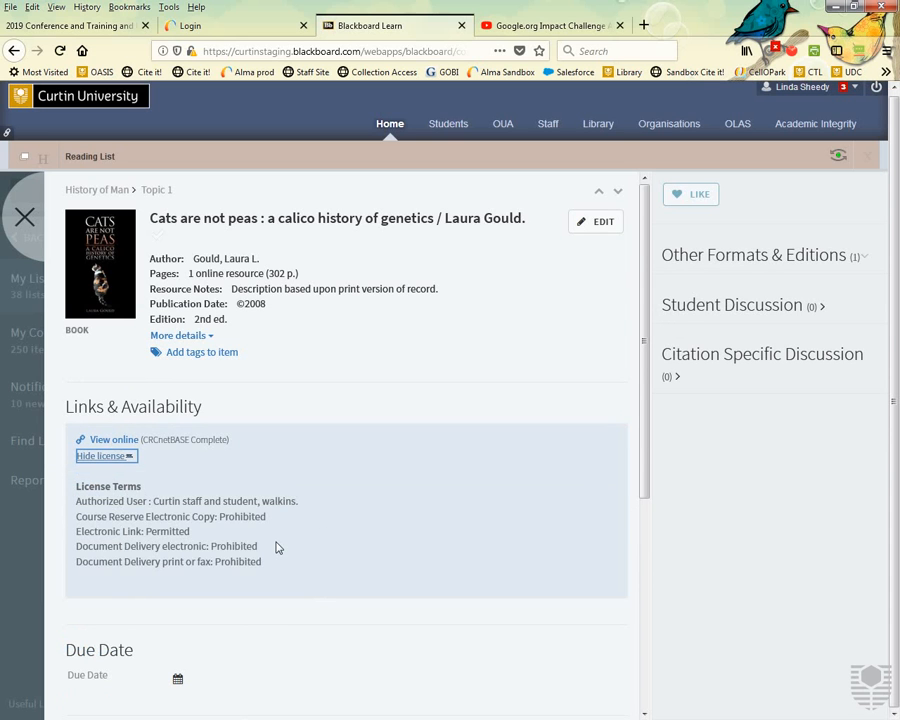
scroll(277, 548, "down", 3)
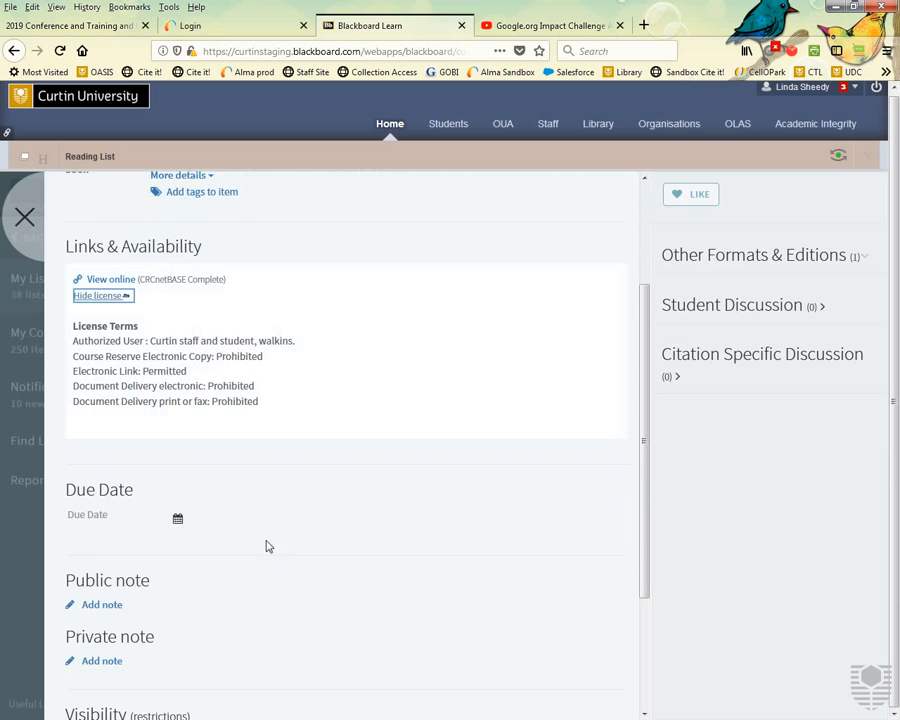
Set the 'Cats are not peas' due date to 18 October 2018.
left_click(178, 521)
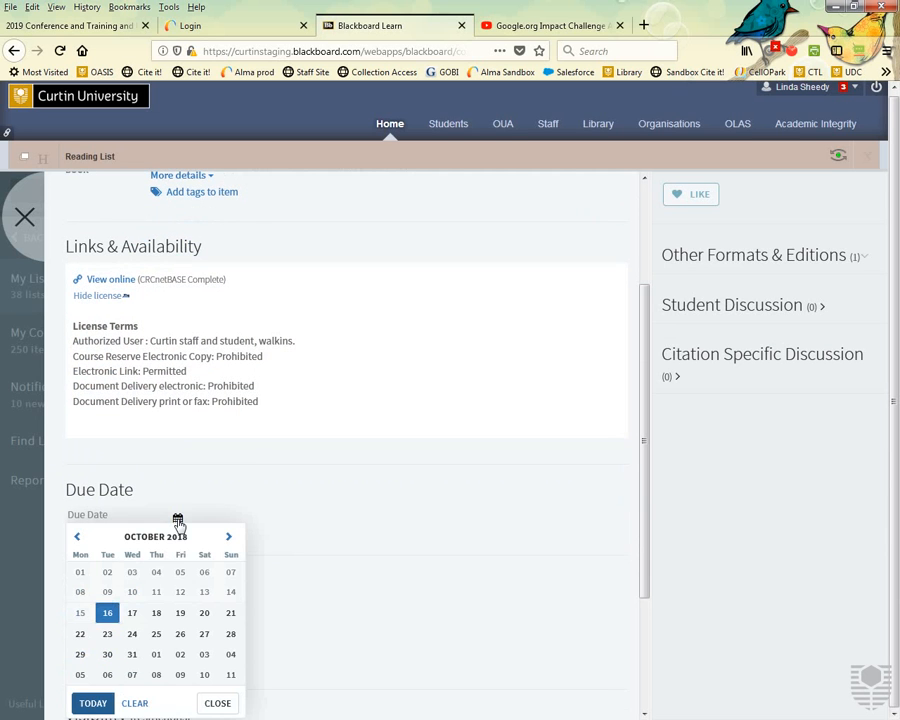
left_click(158, 614)
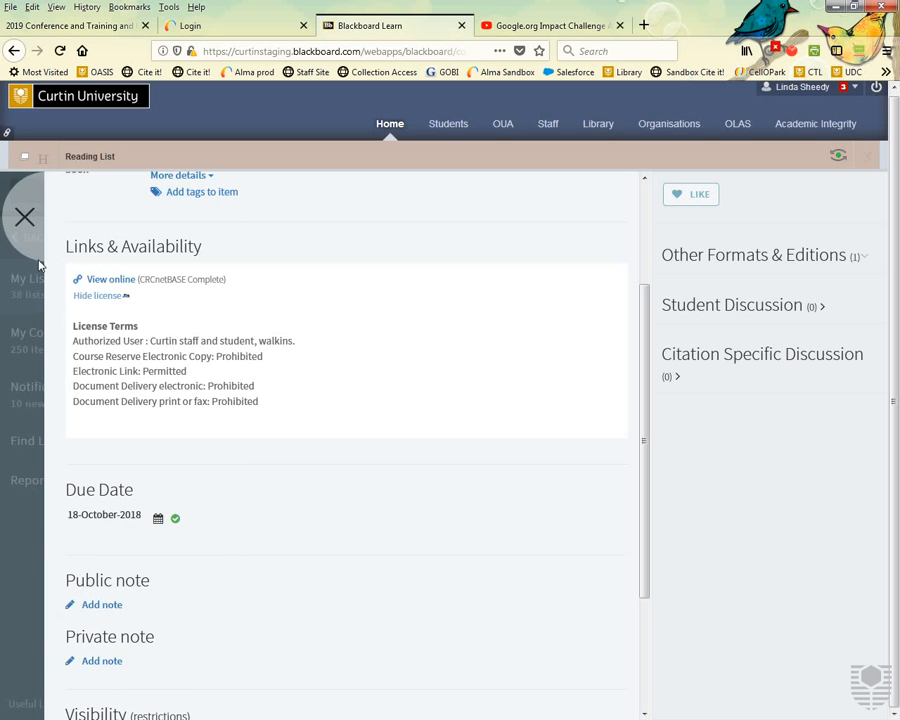
left_click(26, 222)
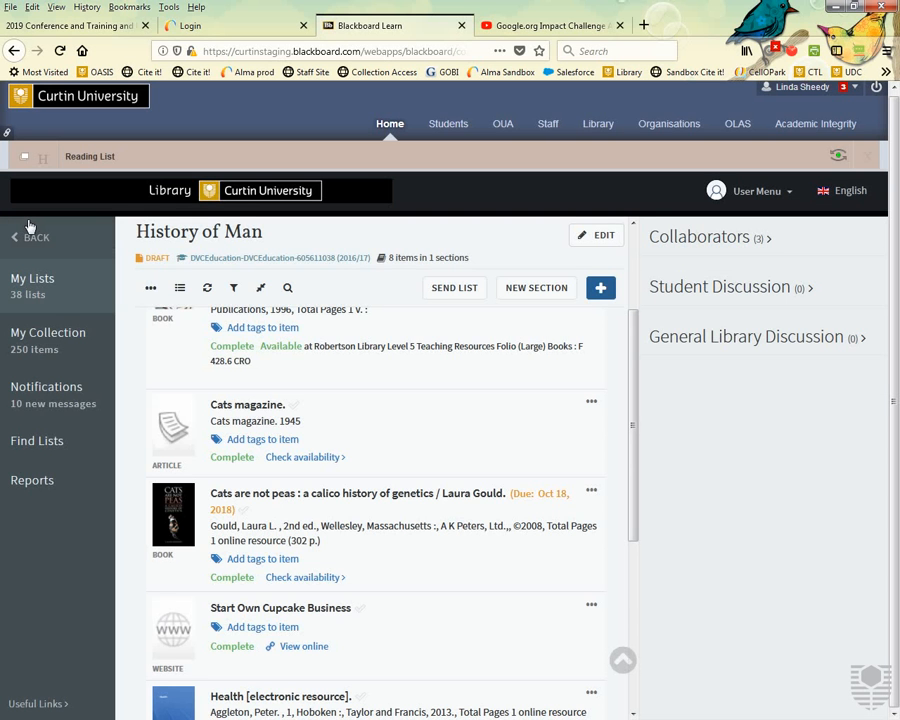
Set the Cats book's due date to 25 October 2018 and reload the list.
left_click(347, 353)
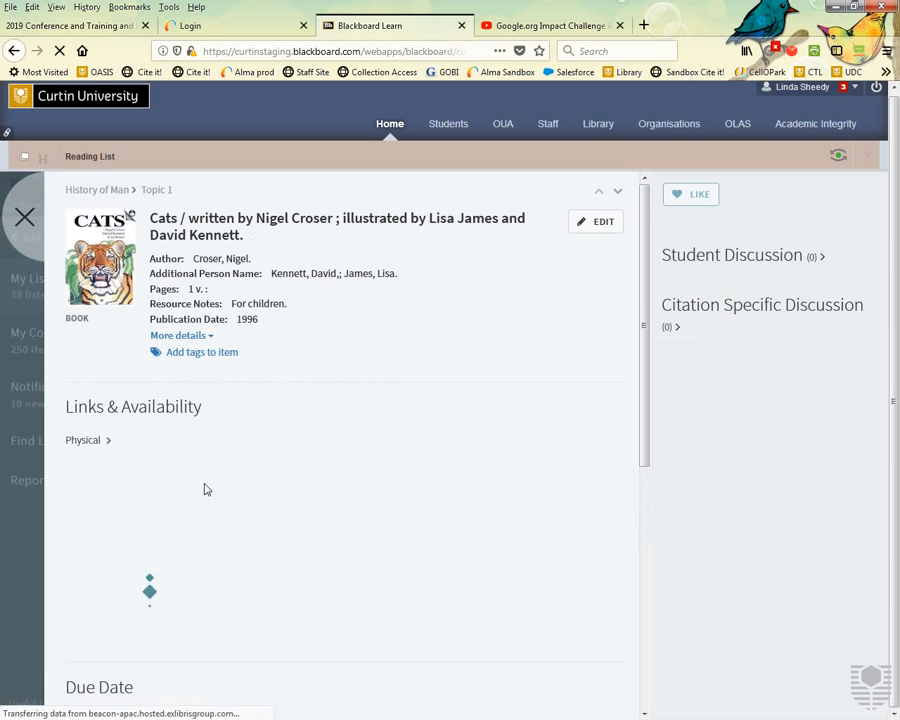
scroll(155, 603, "down", 1)
scroll(160, 590, "down", 3)
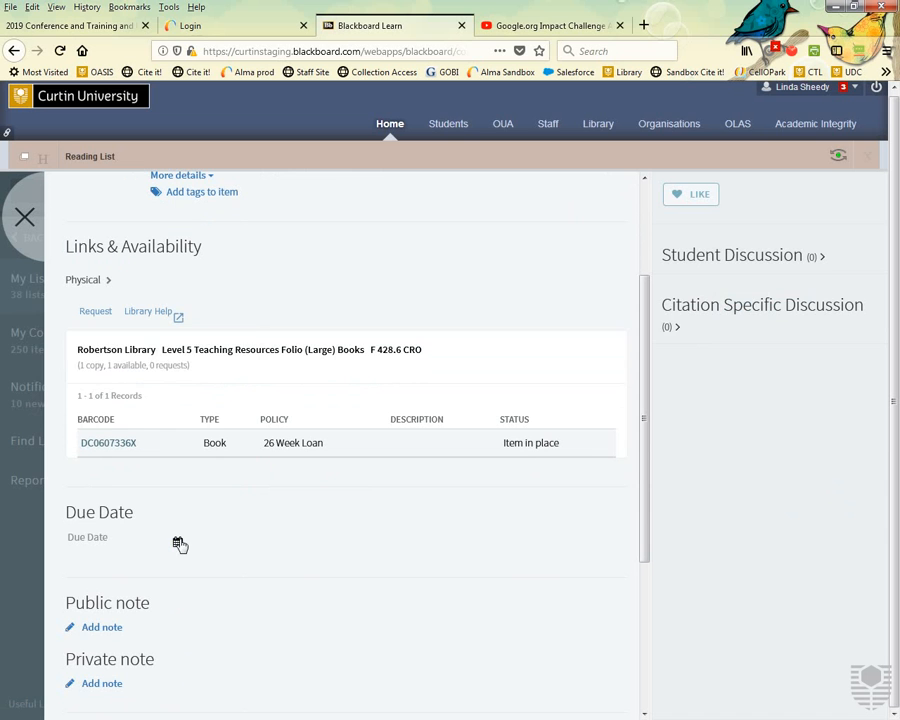
left_click(177, 541)
left_click(156, 446)
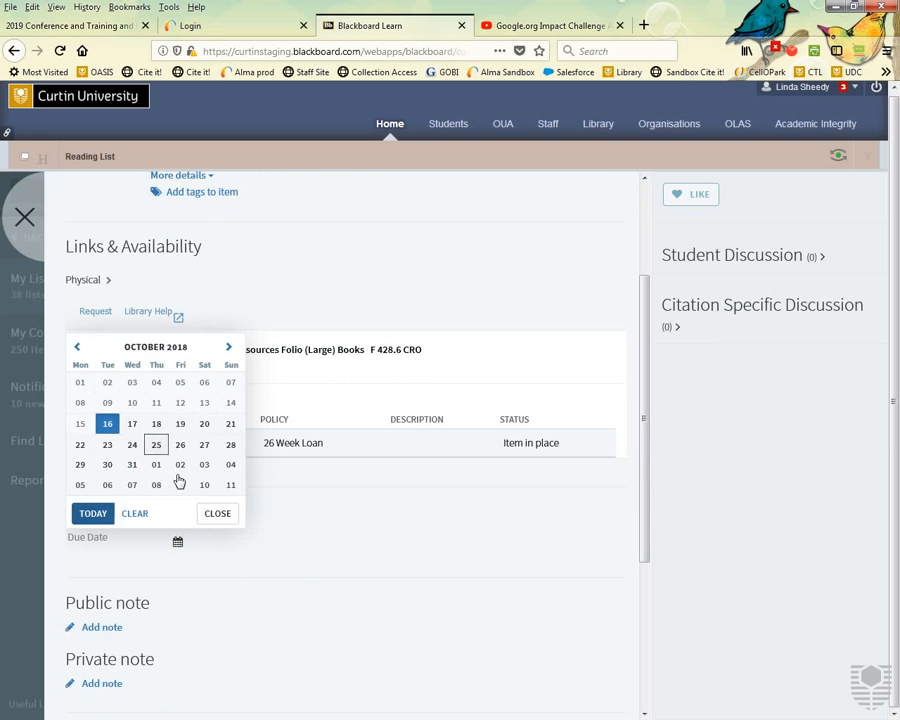
left_click(27, 222)
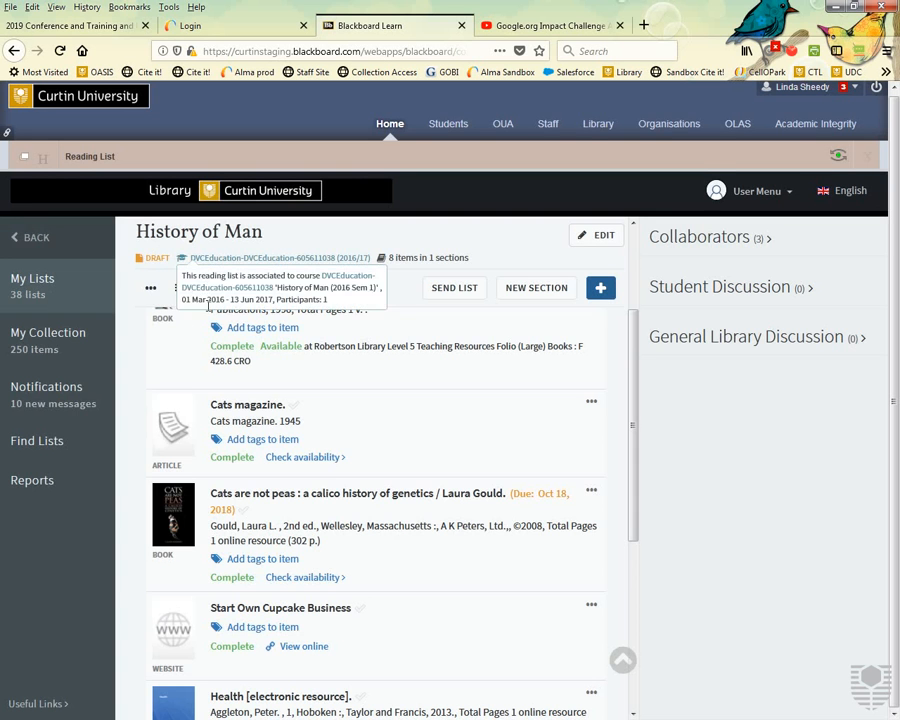
left_click(208, 290)
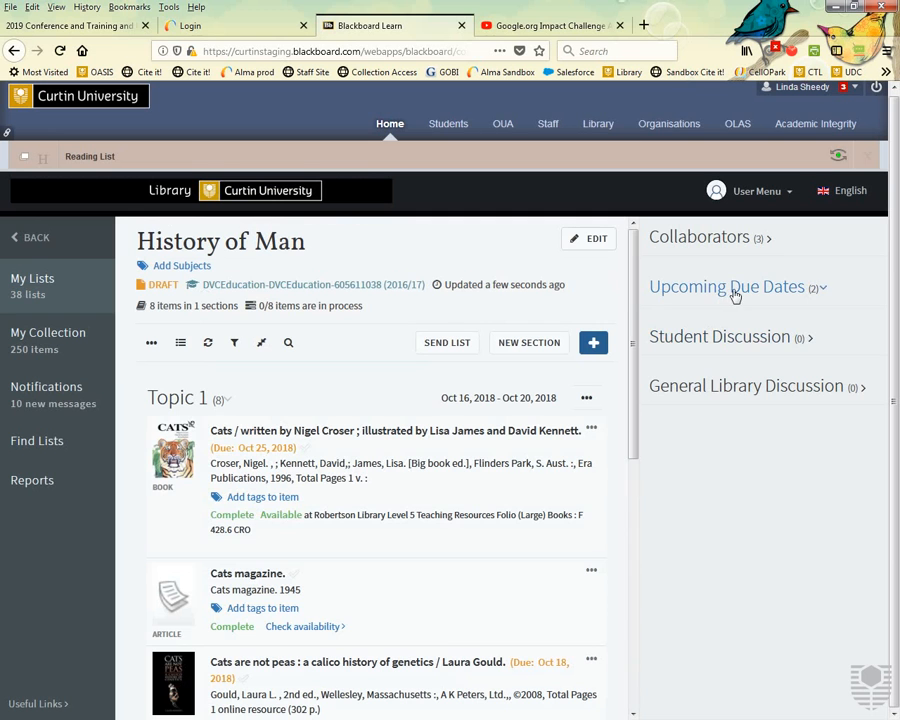
Expand Upcoming Due Dates showing the two due items, then open the Cats book's details.
left_click(822, 289)
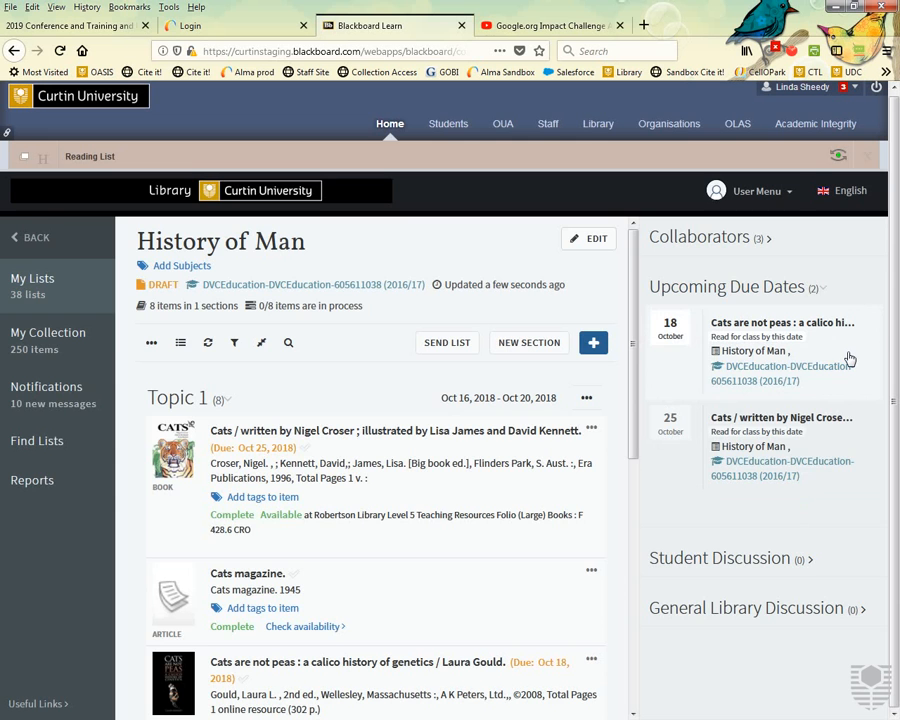
left_click(390, 489)
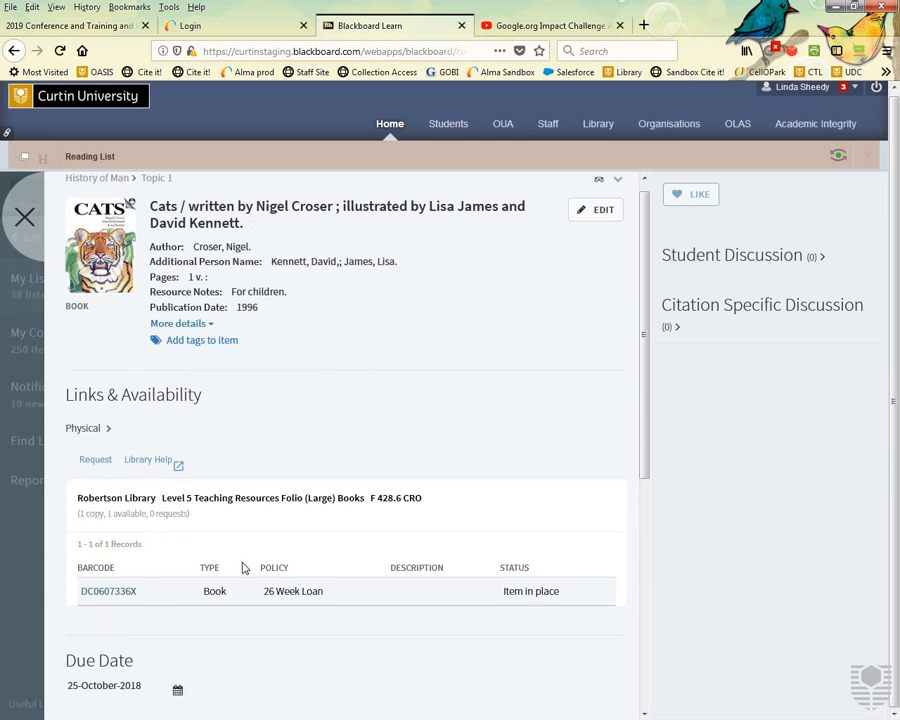
scroll(242, 566, "down", 2)
Clear the Cats book's 25 October due date and save the public note 'Read ch 1'.
left_click(179, 463)
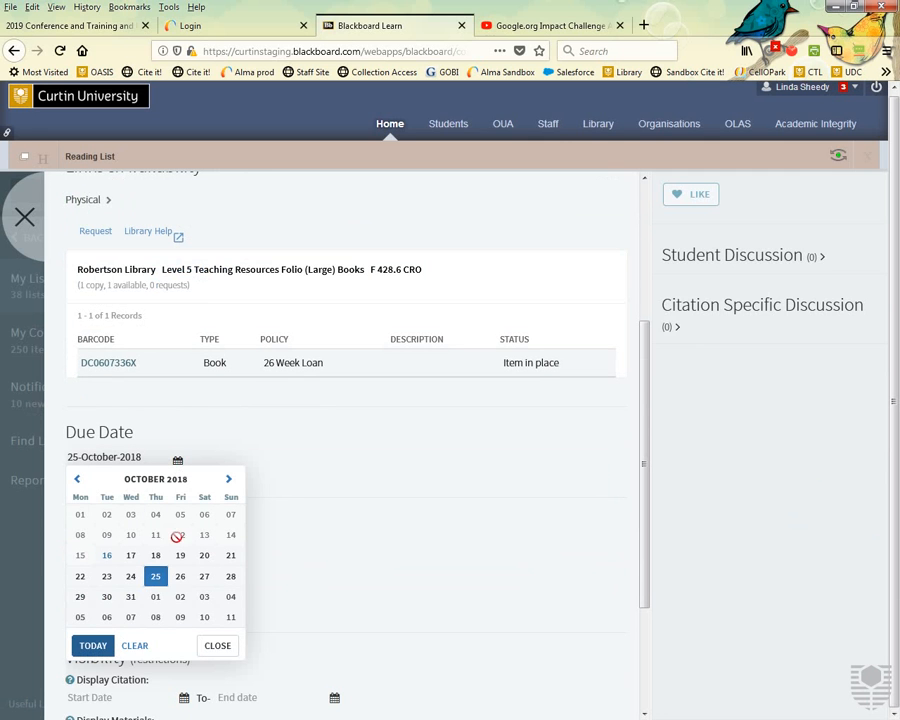
left_click(135, 646)
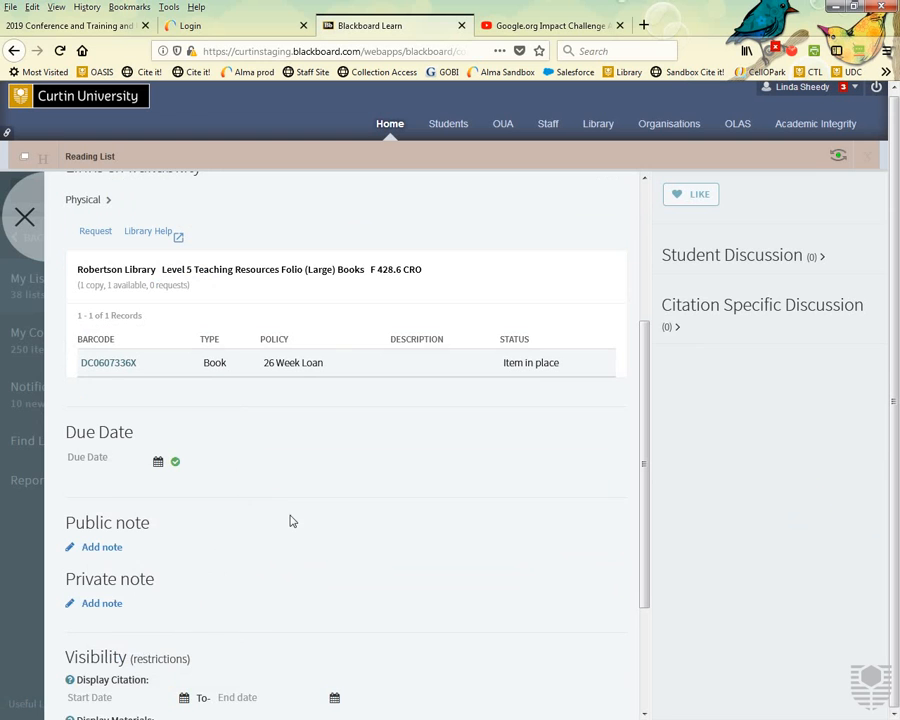
left_click(103, 548)
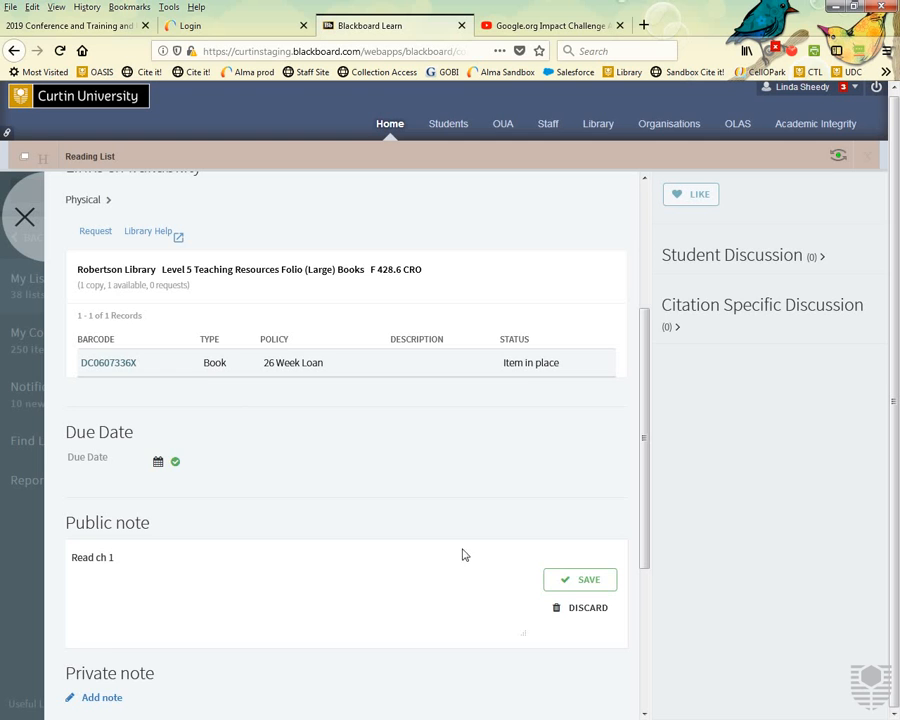
left_click(582, 580)
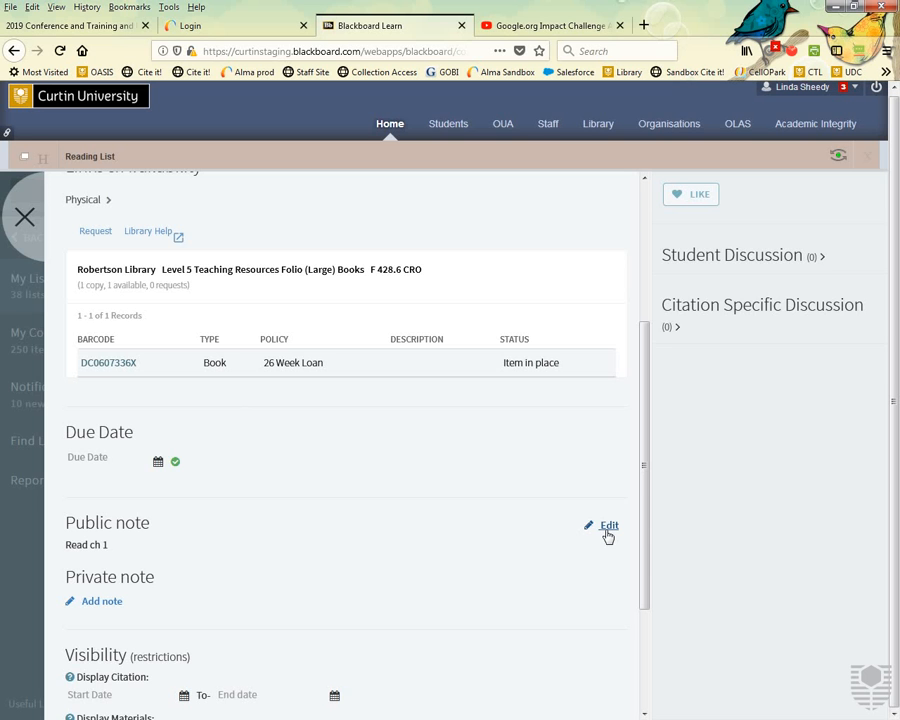
left_click(24, 217)
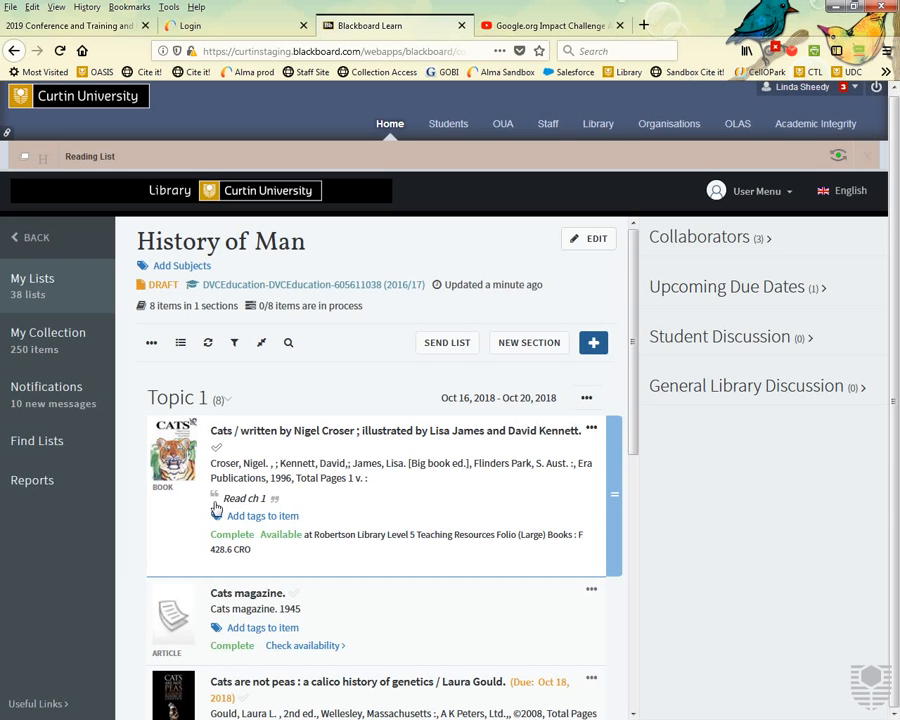
left_click(398, 489)
scroll(395, 489, "down", 2)
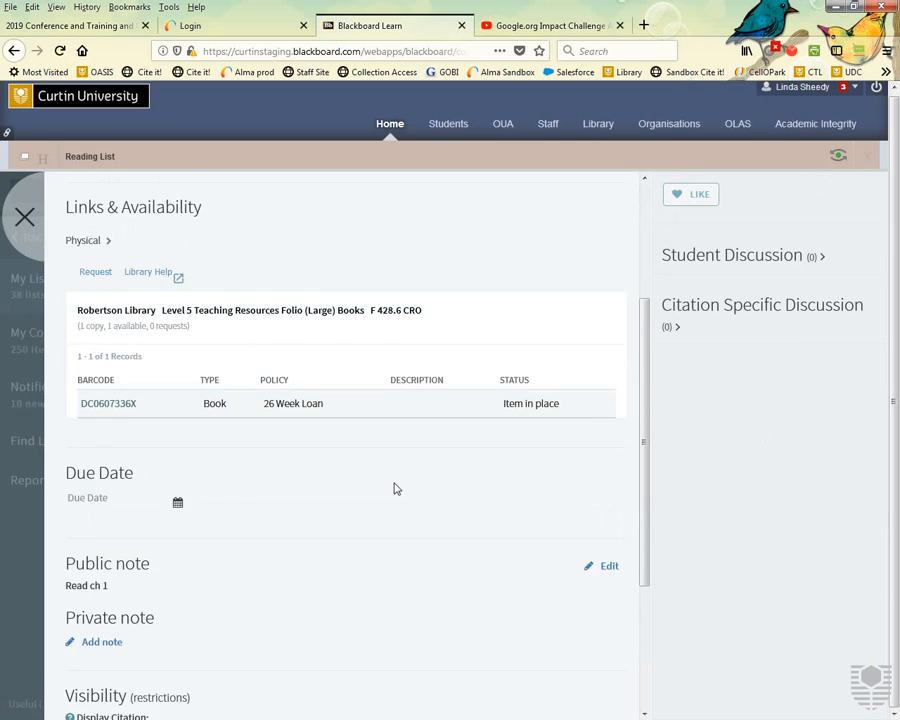
scroll(394, 488, "down", 2)
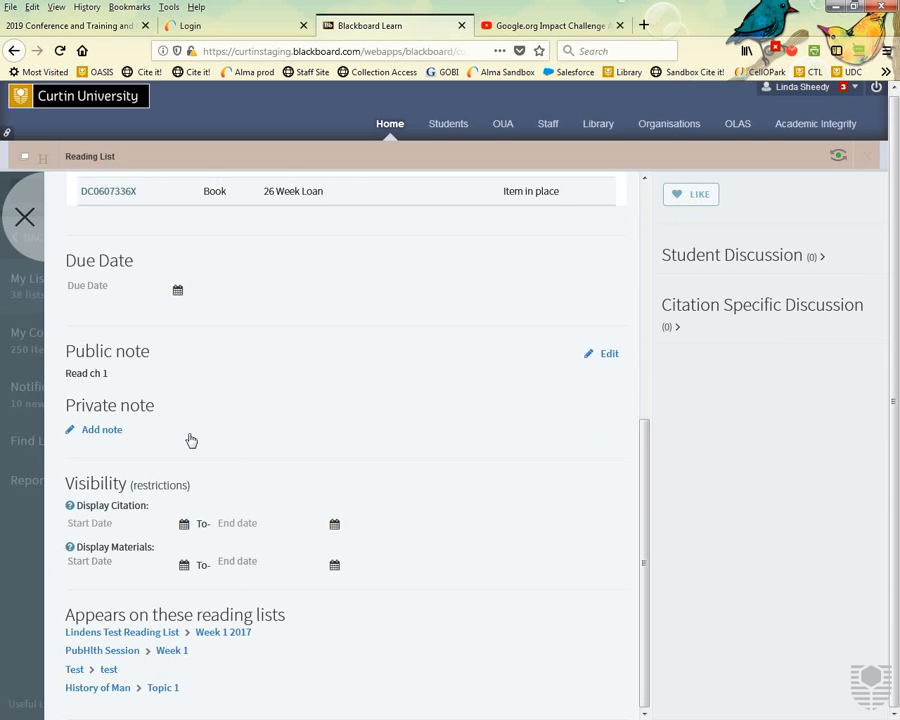
left_click(131, 524)
left_click(76, 561)
left_click_drag(76, 614, 298, 620)
left_click(346, 648)
left_click(820, 257)
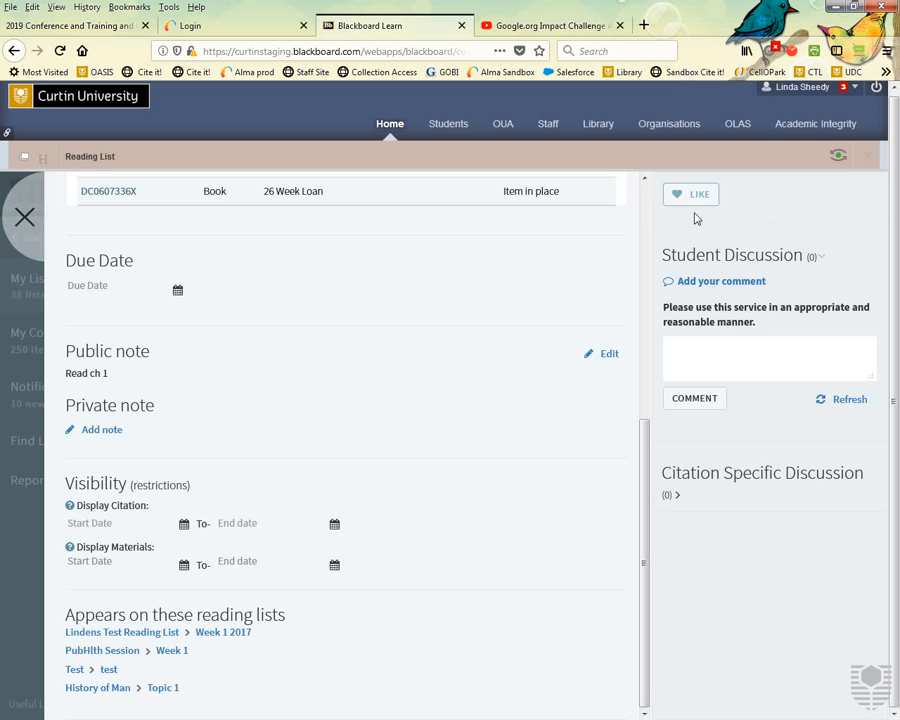
left_click(30, 220)
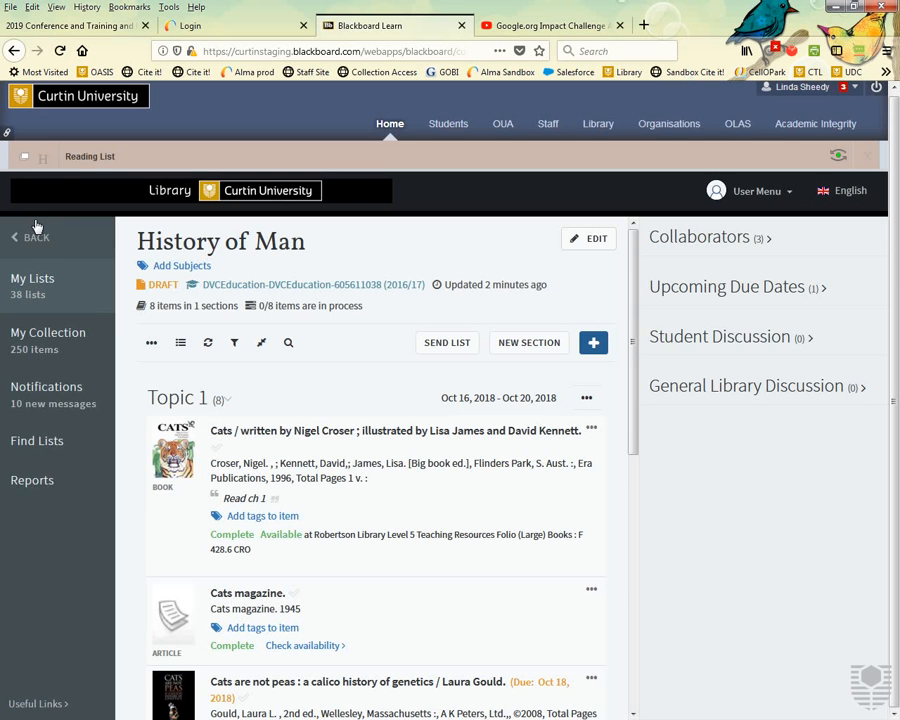
In the list options, set Configure list discussions to Hide student discussion thread.
left_click(152, 345)
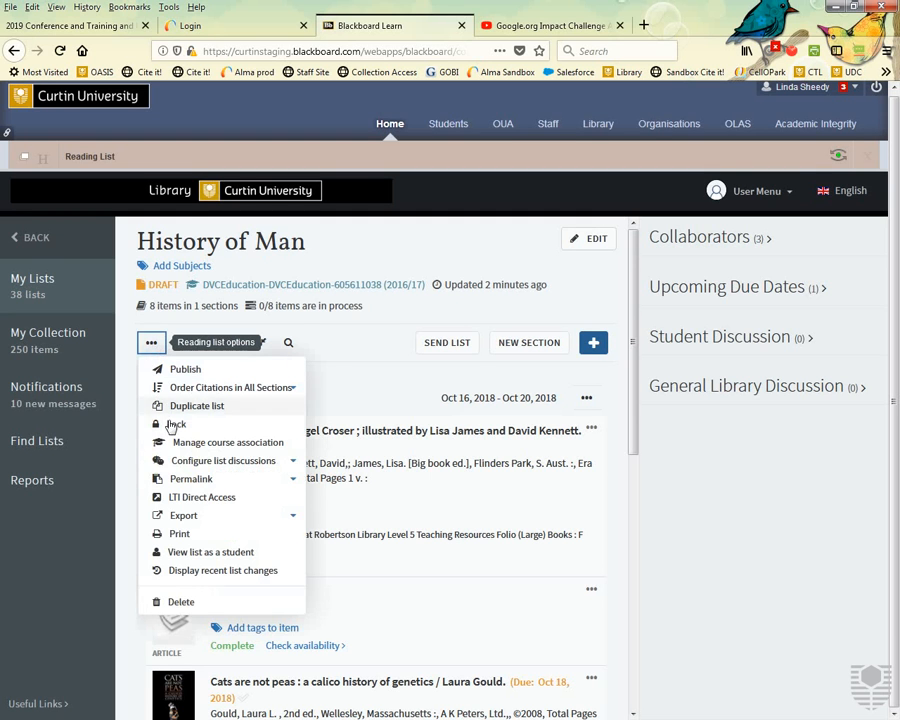
left_click(241, 465)
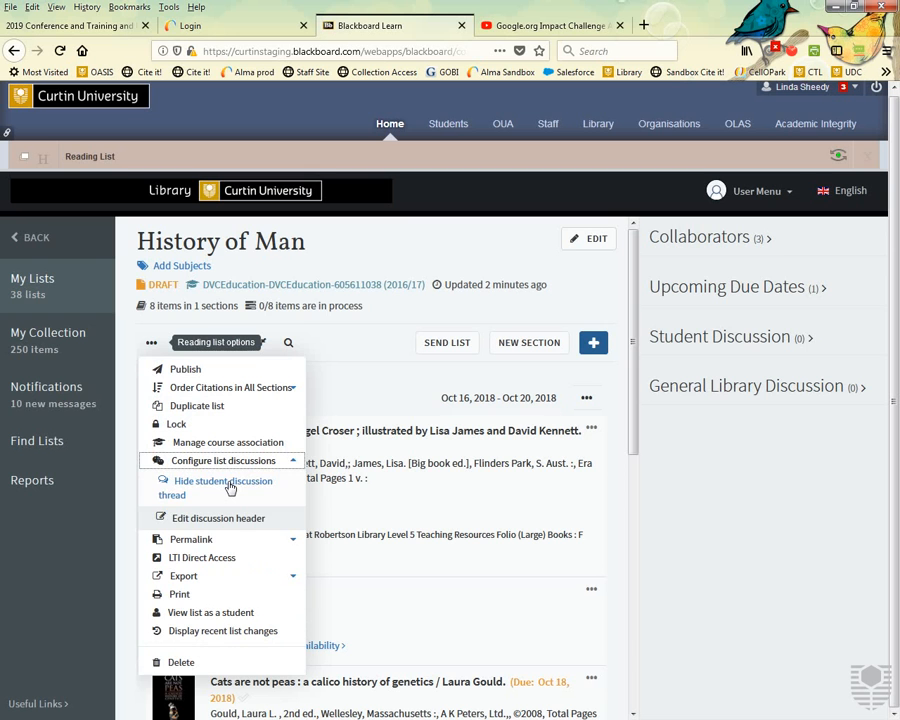
left_click(229, 484)
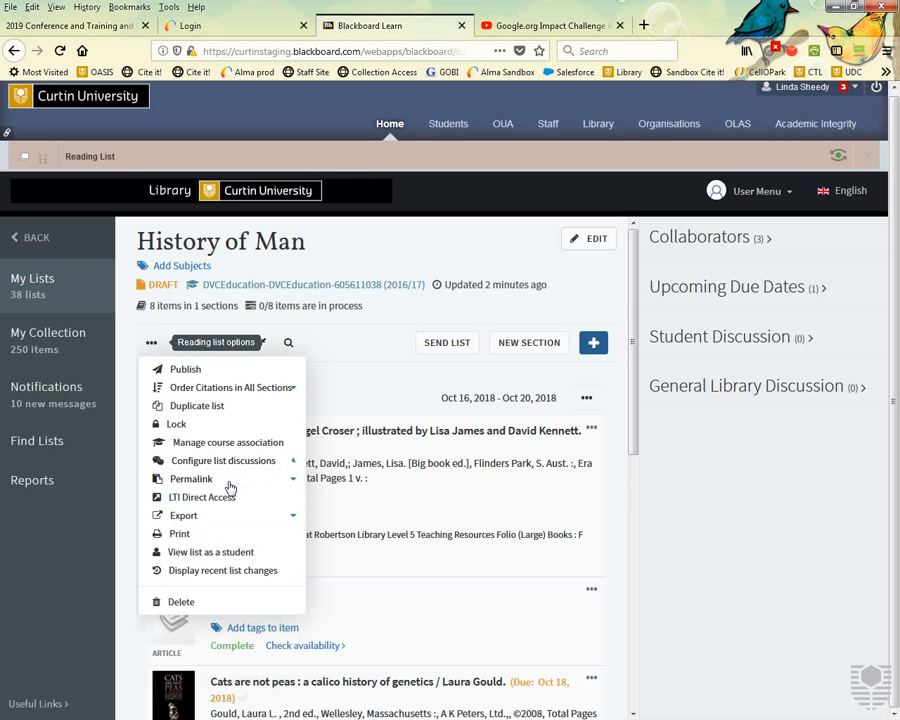
left_click(390, 480)
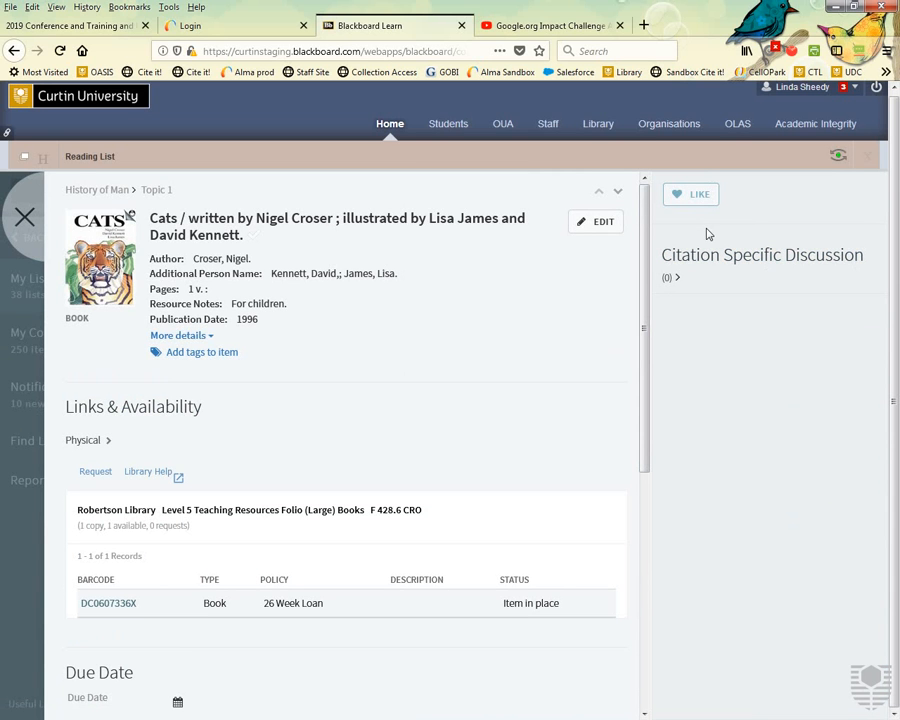
left_click(25, 220)
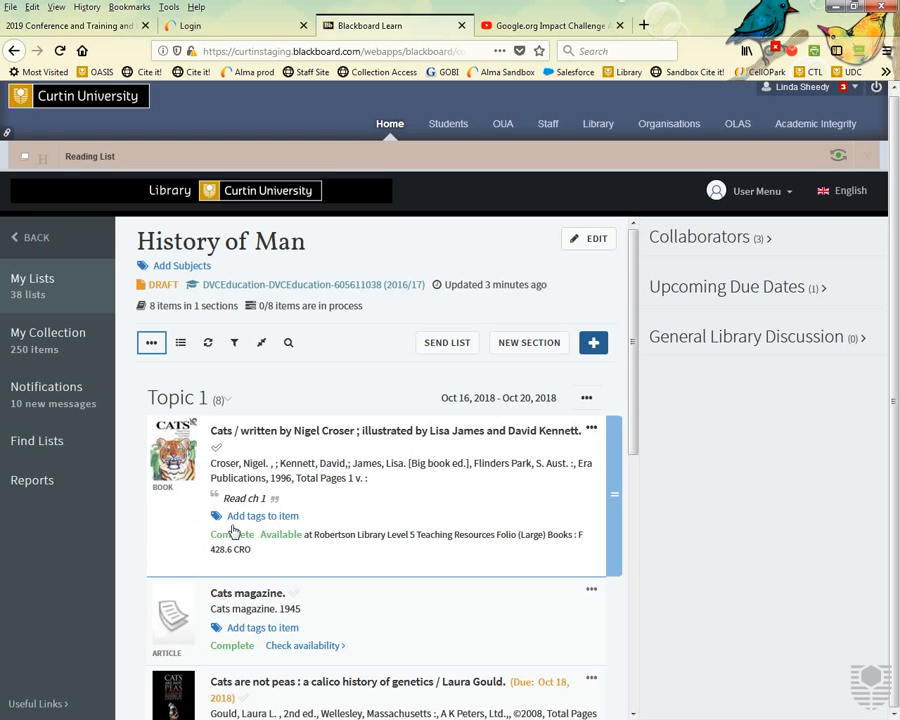
Add and save the 'Essential reading' tag on the Cats book.
left_click(288, 520)
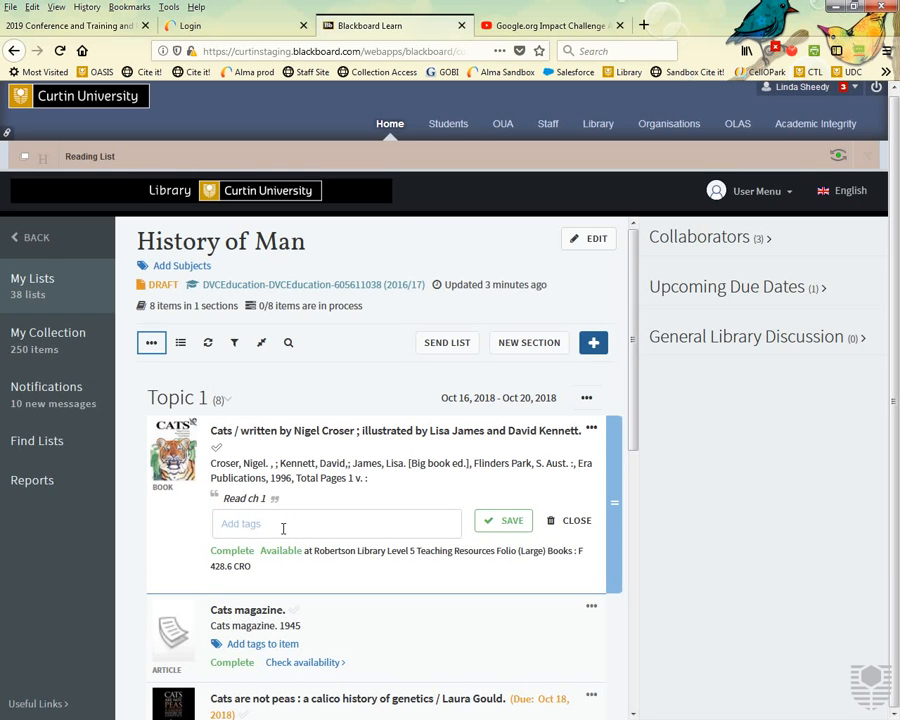
left_click(283, 526)
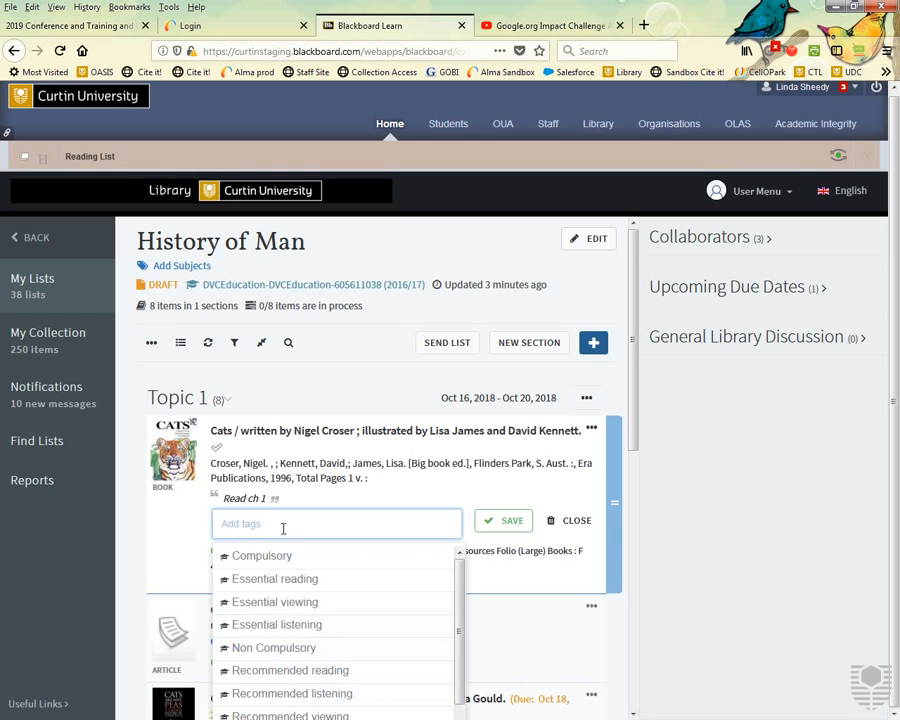
scroll(626, 535, "down", 3)
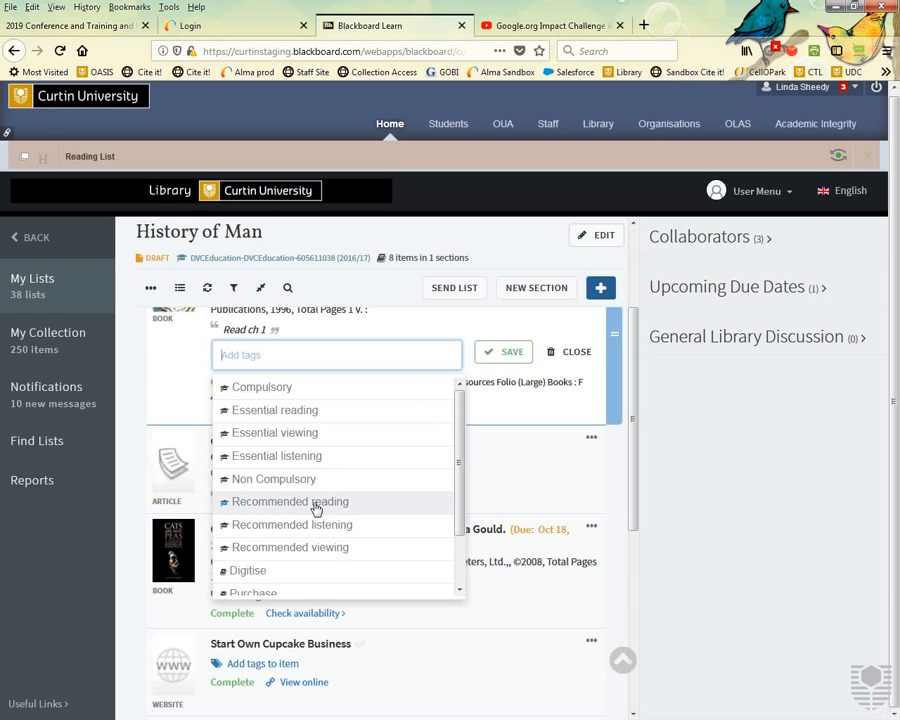
left_click(277, 414)
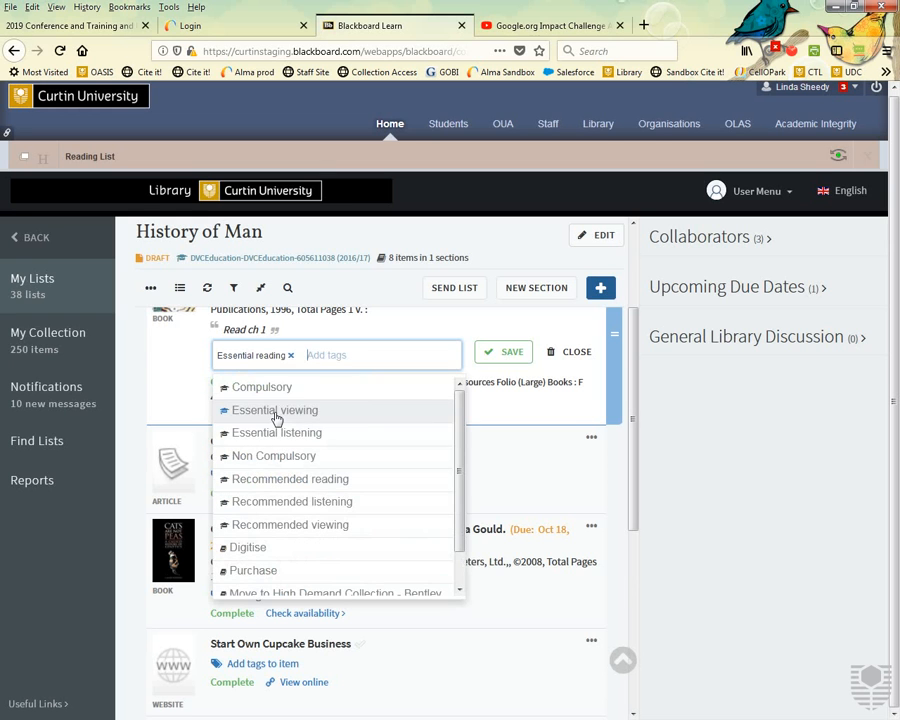
left_click(496, 352)
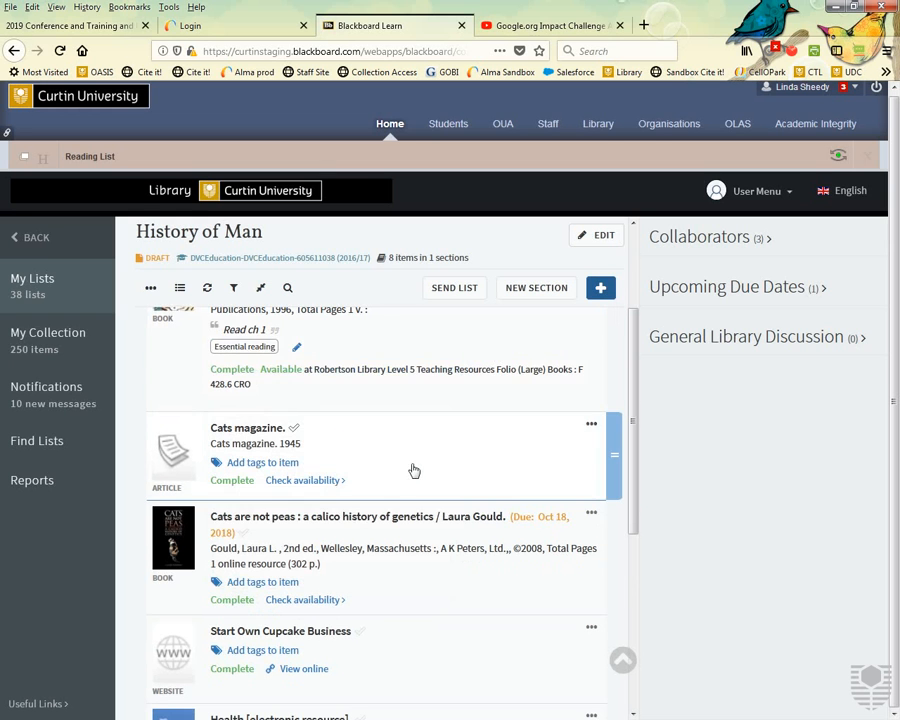
scroll(330, 490, "up", 1)
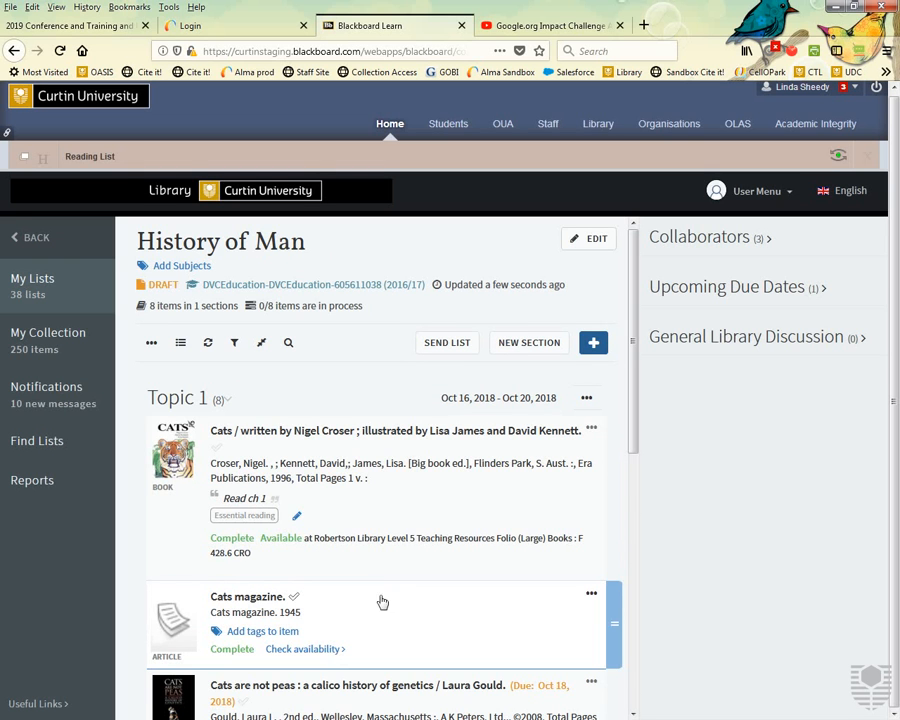
Reopen the Cats book's tag editor and browse the available tags.
left_click(298, 516)
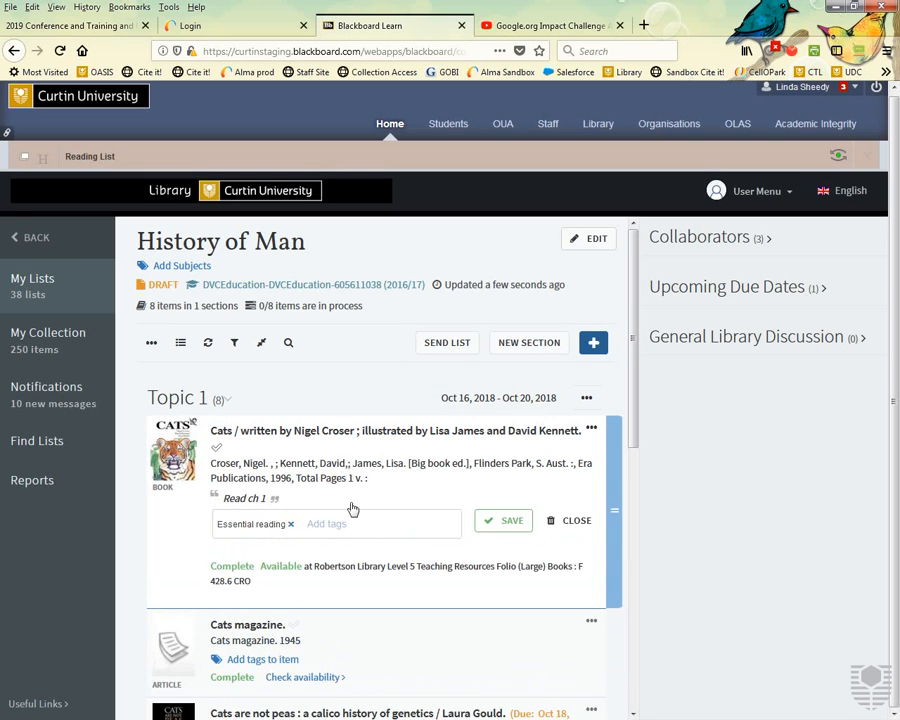
left_click(332, 525)
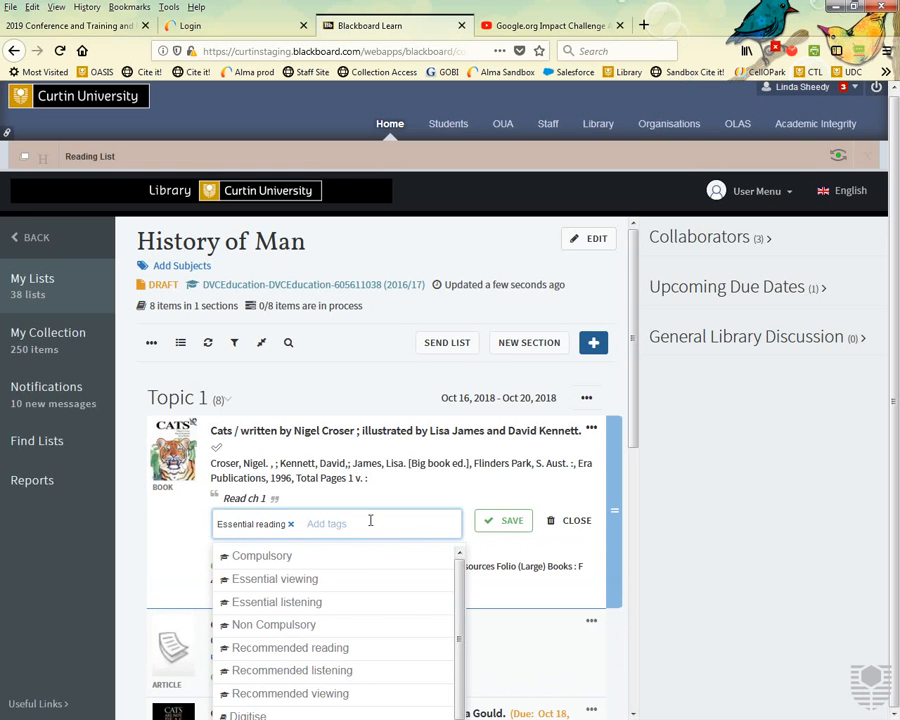
scroll(517, 480, "down", 1)
scroll(517, 480, "down", 3)
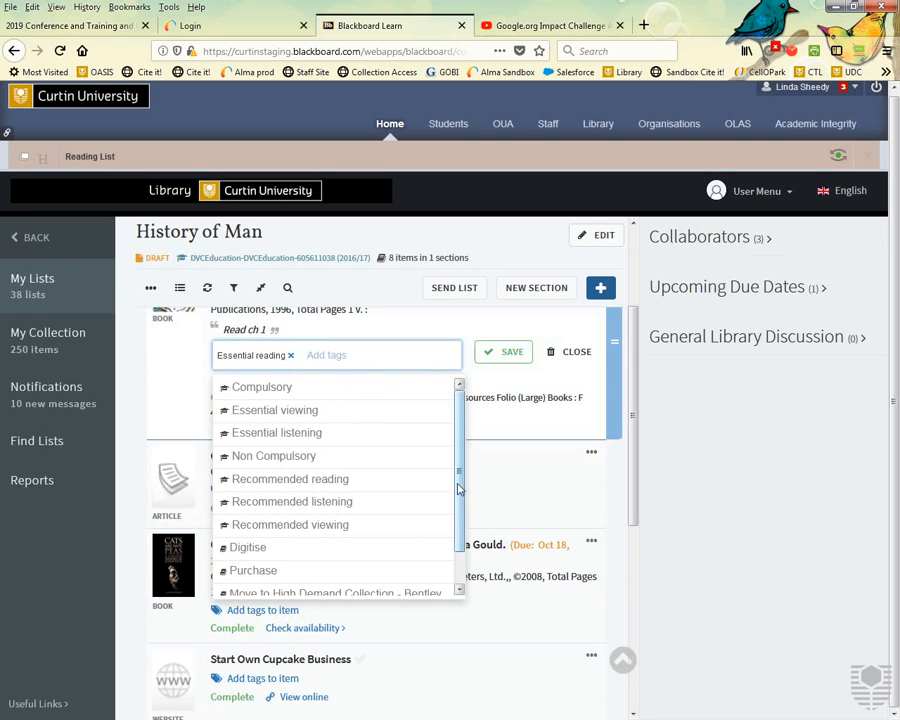
scroll(462, 585, "down", 1)
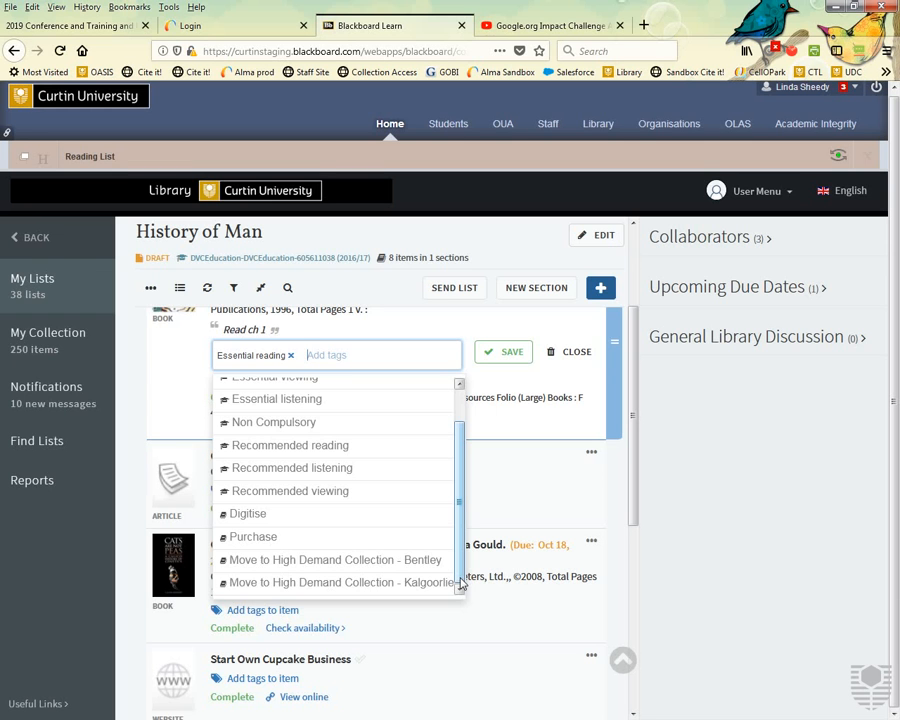
Close the Cats book's tag suggestions, expand Useful Links in the sidebar, and scroll to the top.
left_click(130, 540)
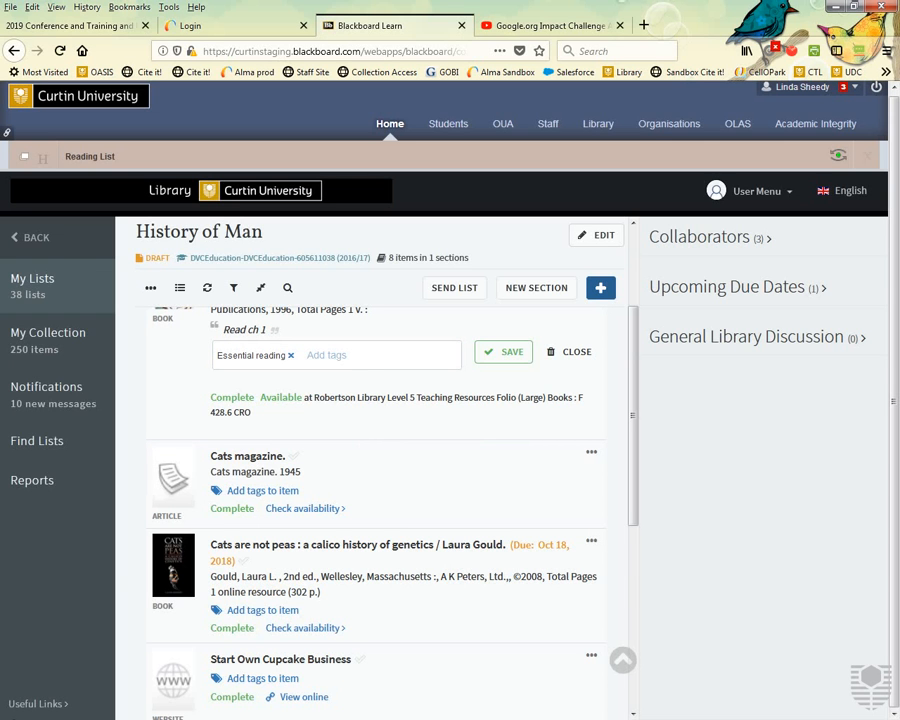
left_click(38, 703)
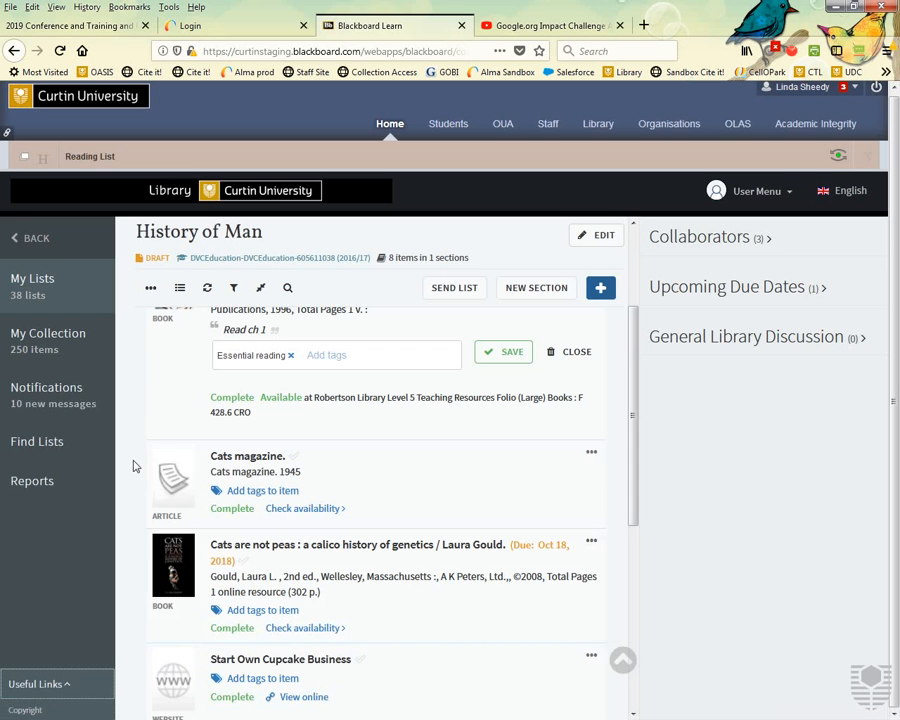
scroll(133, 466, "up", 3)
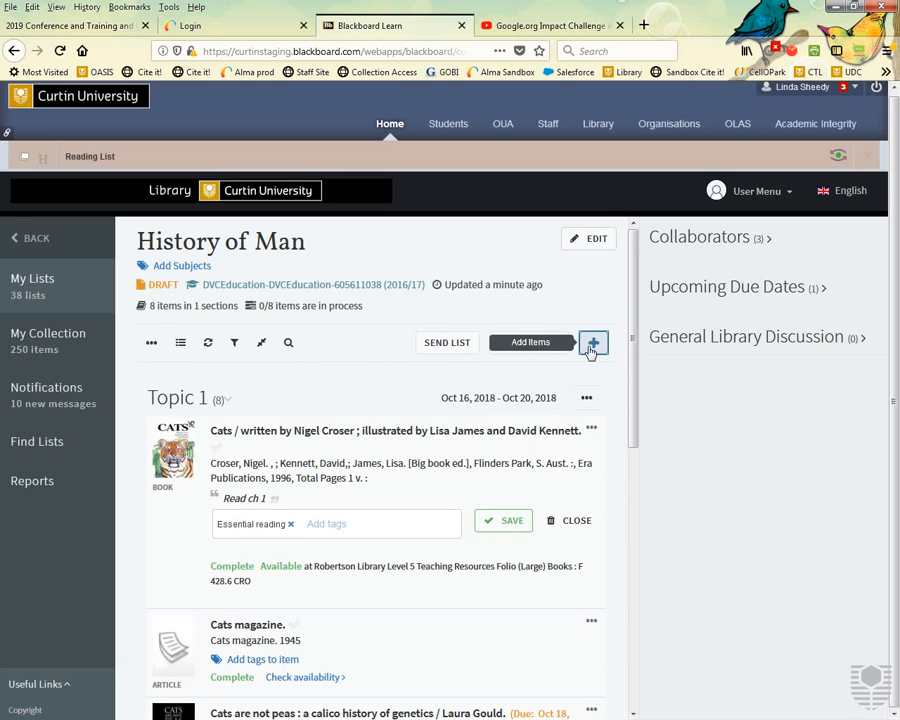
Remove the Essential reading tag from the Cats book and save the item.
left_click(592, 345)
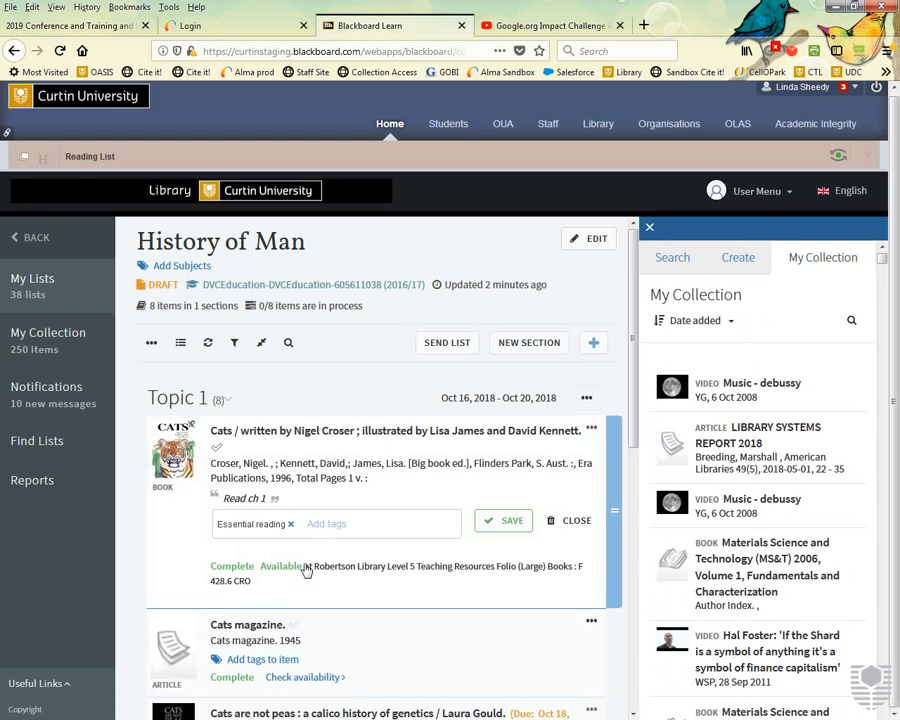
left_click(314, 524)
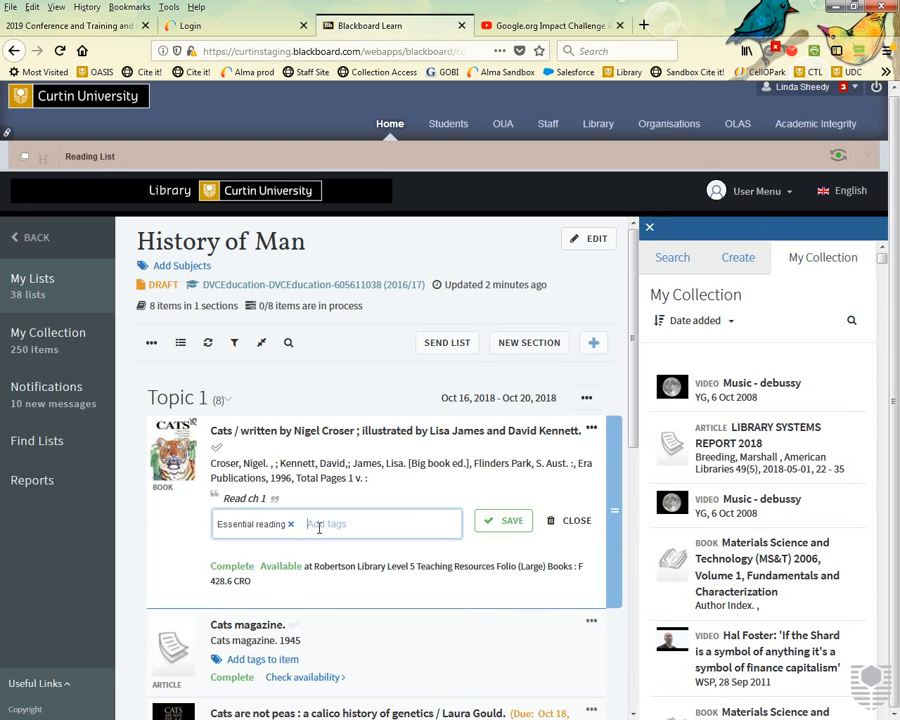
left_click(576, 522)
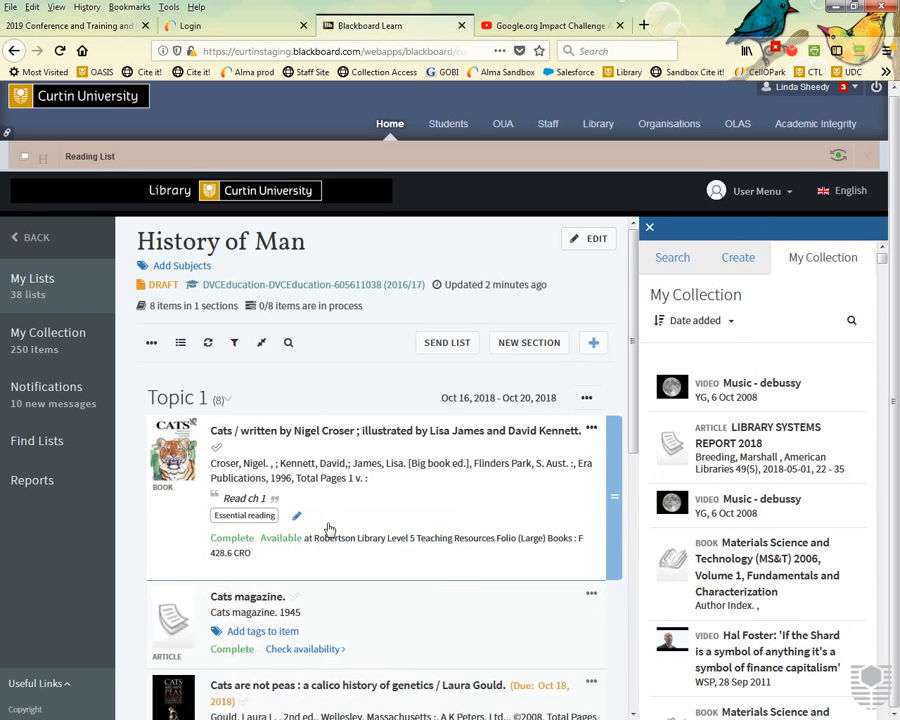
left_click(292, 518)
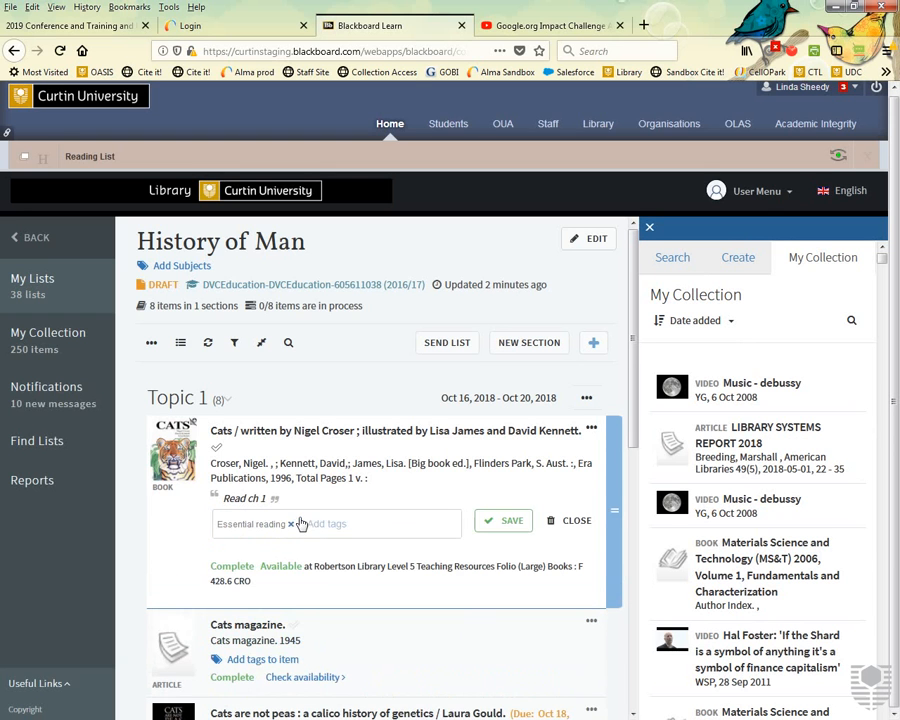
left_click(296, 524)
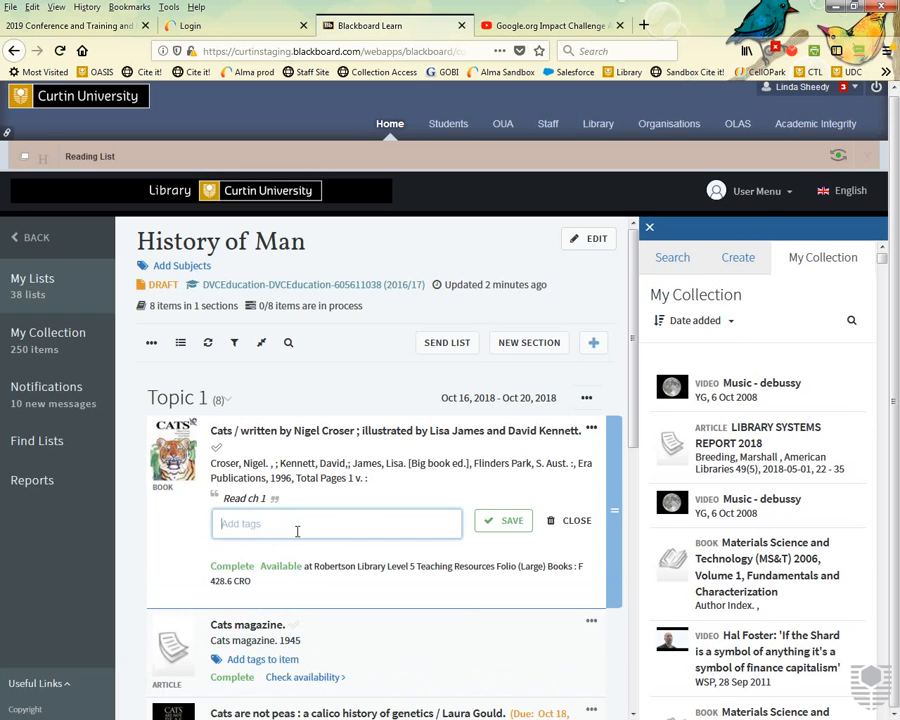
left_click(505, 520)
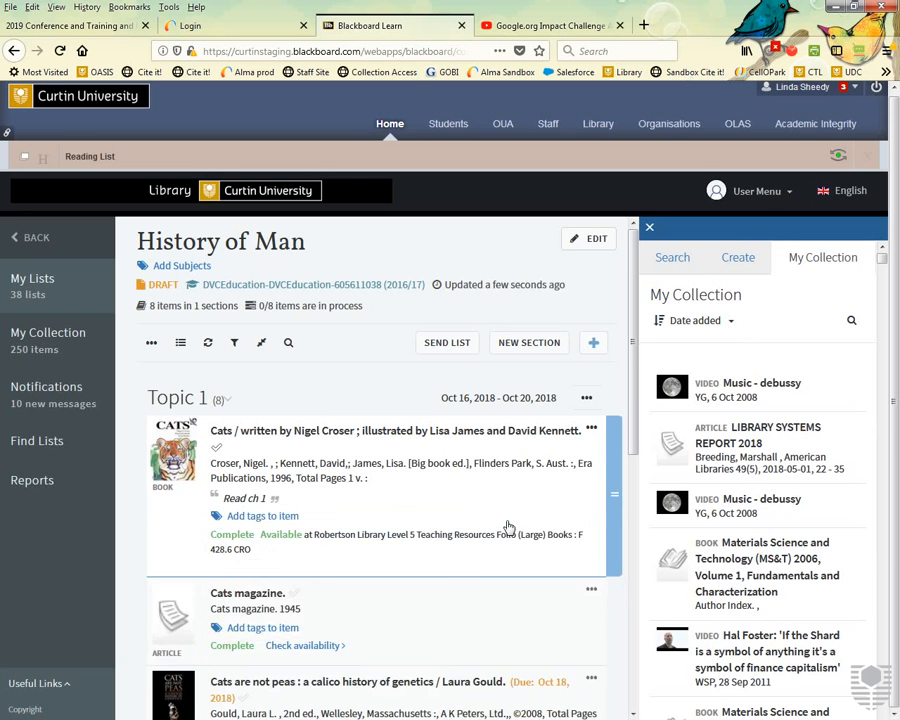
Add and save a Digitise tag on the Cats book.
left_click(292, 516)
left_click(311, 523)
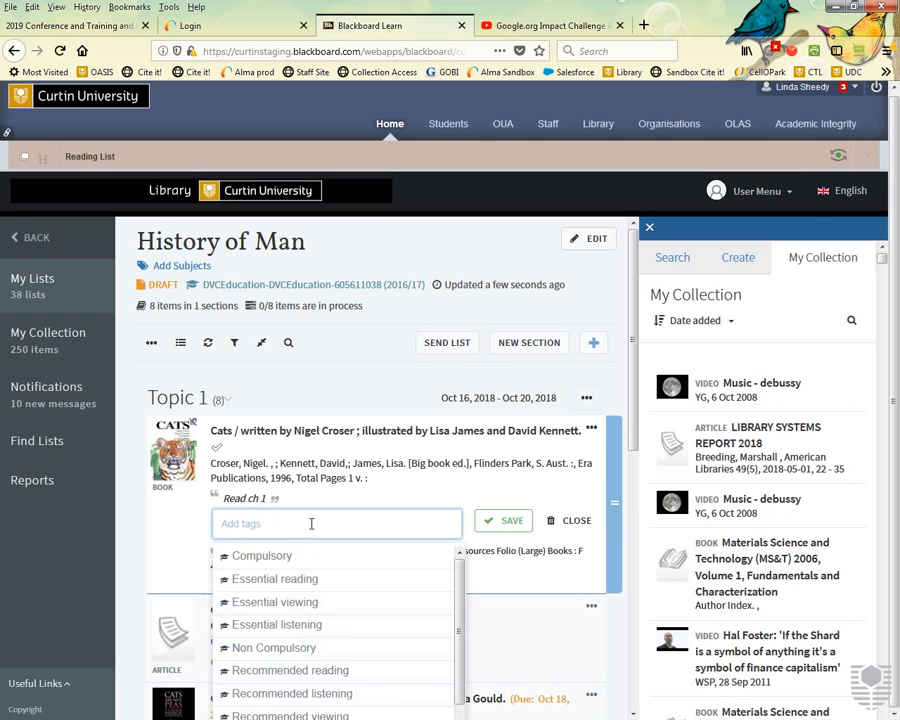
scroll(311, 525, "down", 4)
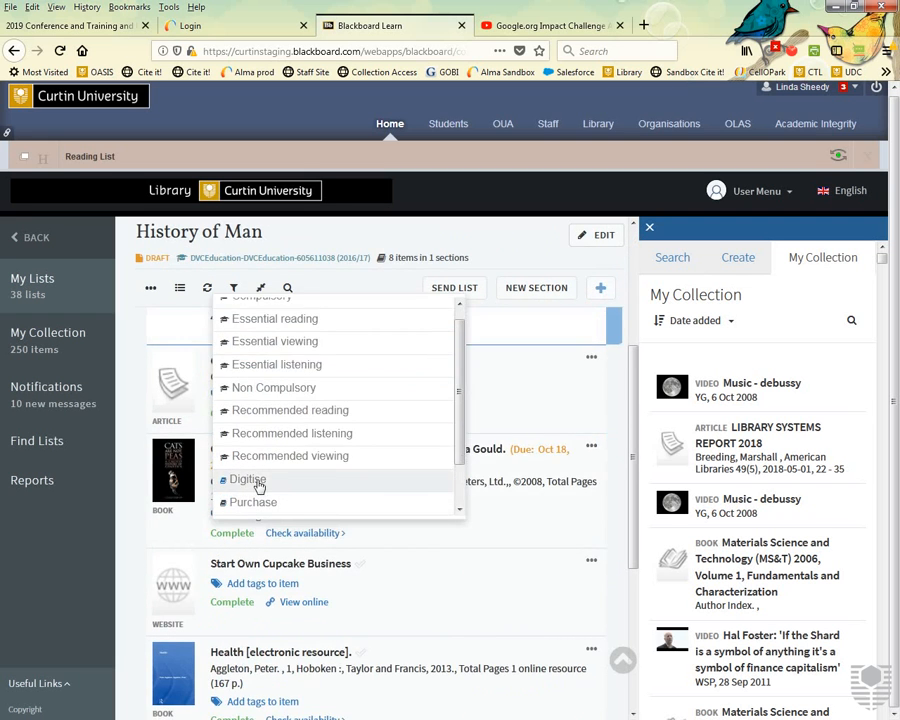
left_click(260, 489)
scroll(552, 408, "up", 4)
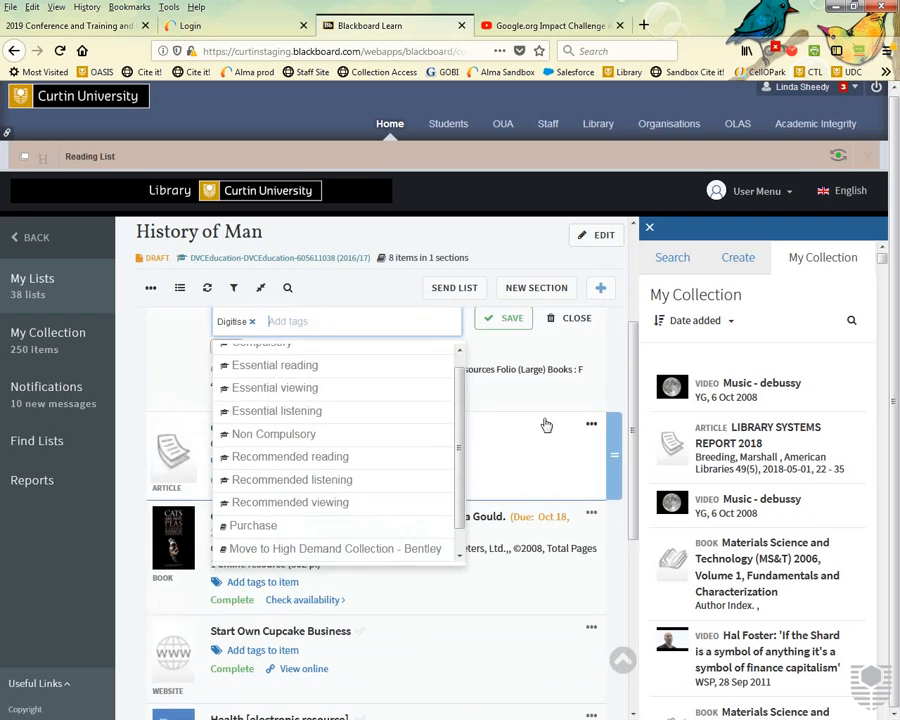
left_click(517, 524)
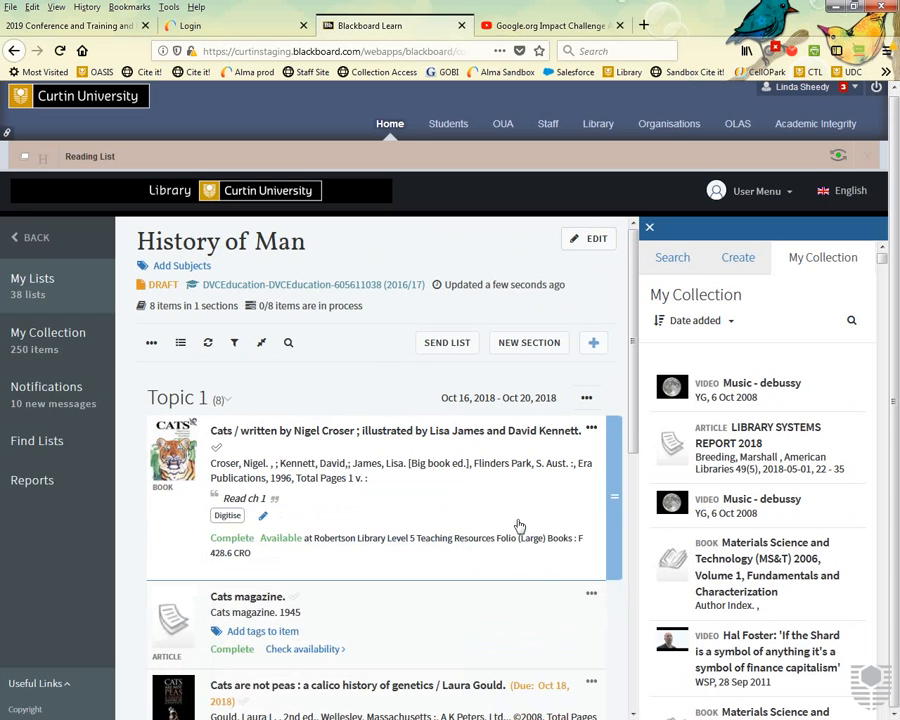
Post the comment 'pp 27-33' in the Cats book's Citation Specific Discussion, then close its details.
left_click(353, 495)
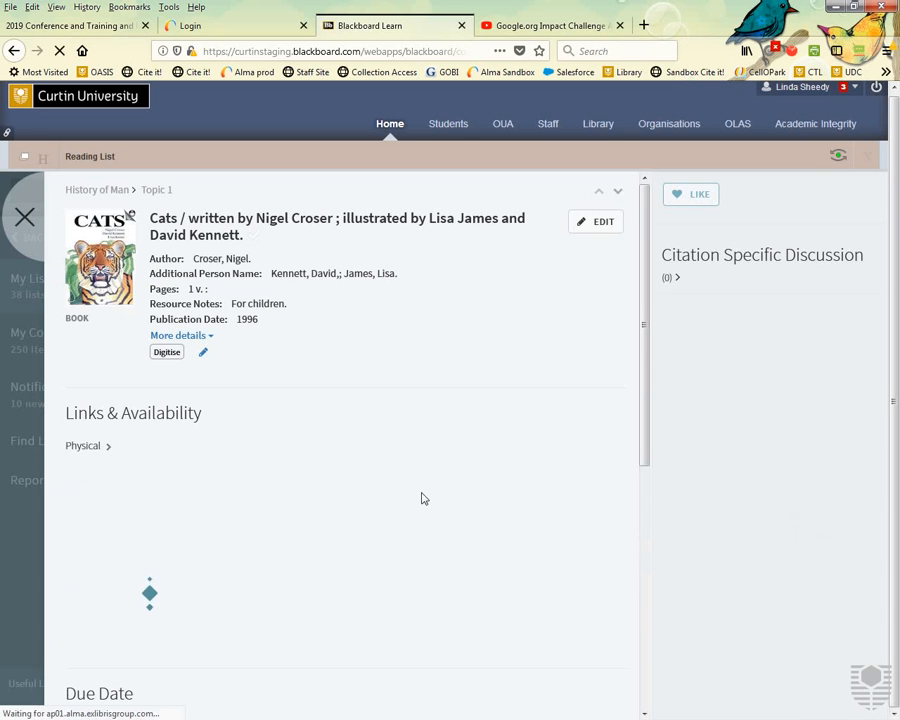
left_click(678, 280)
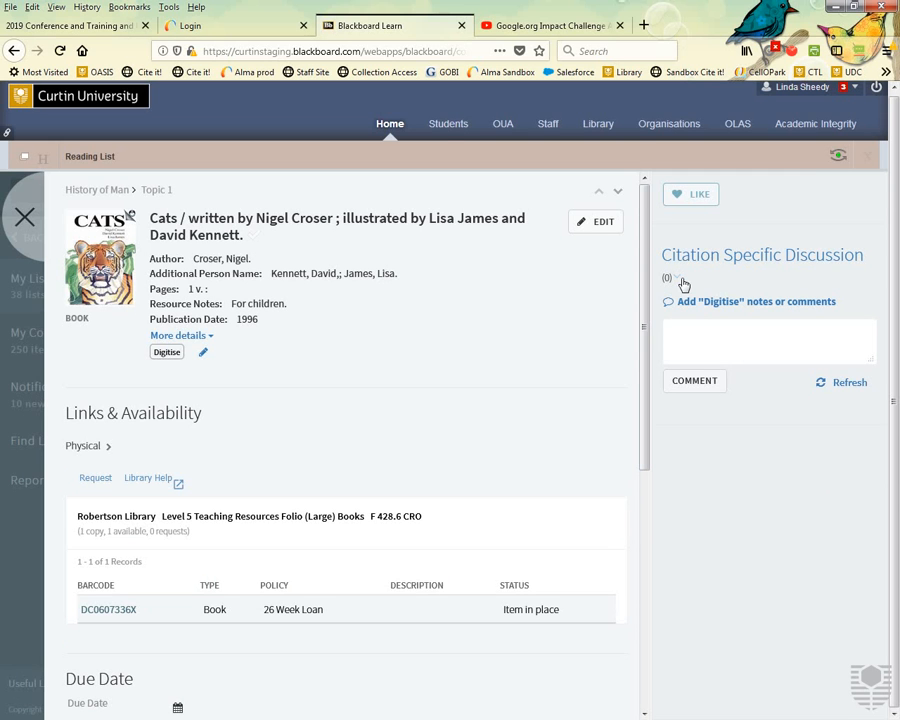
left_click(692, 340)
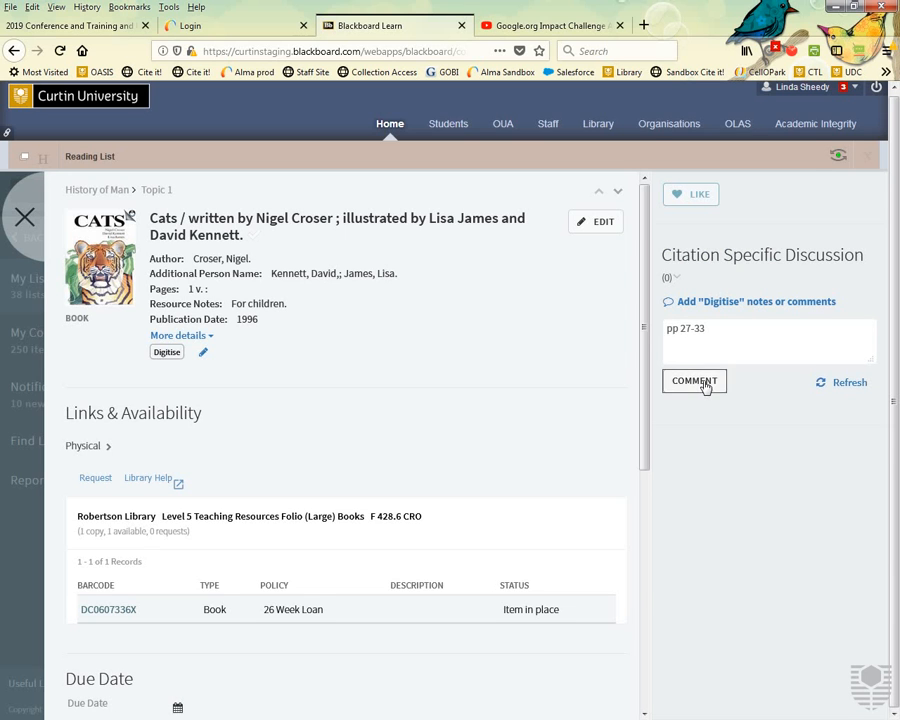
left_click(704, 383)
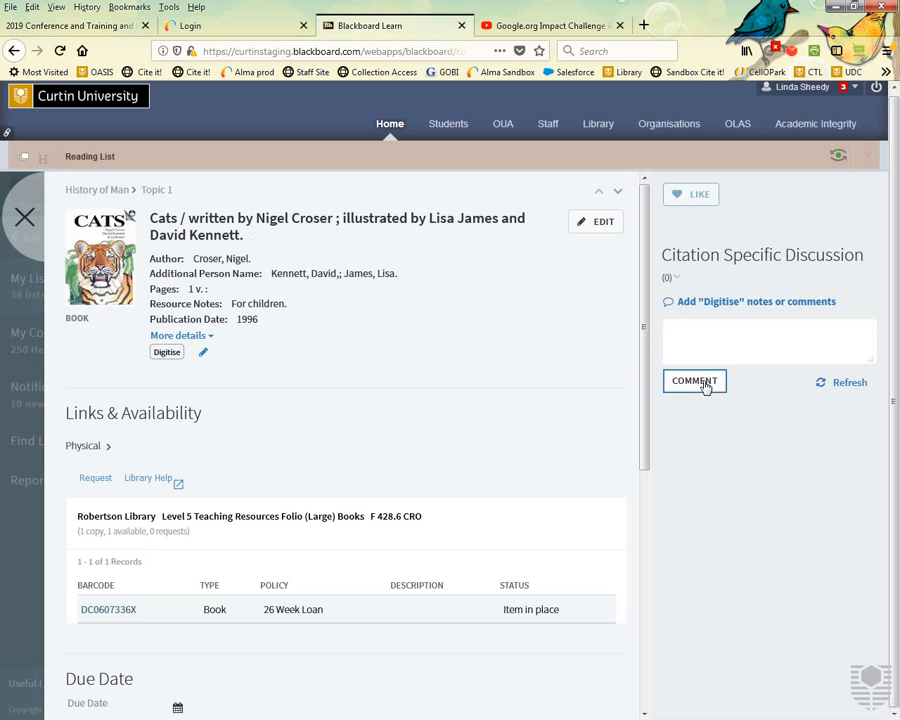
left_click(23, 220)
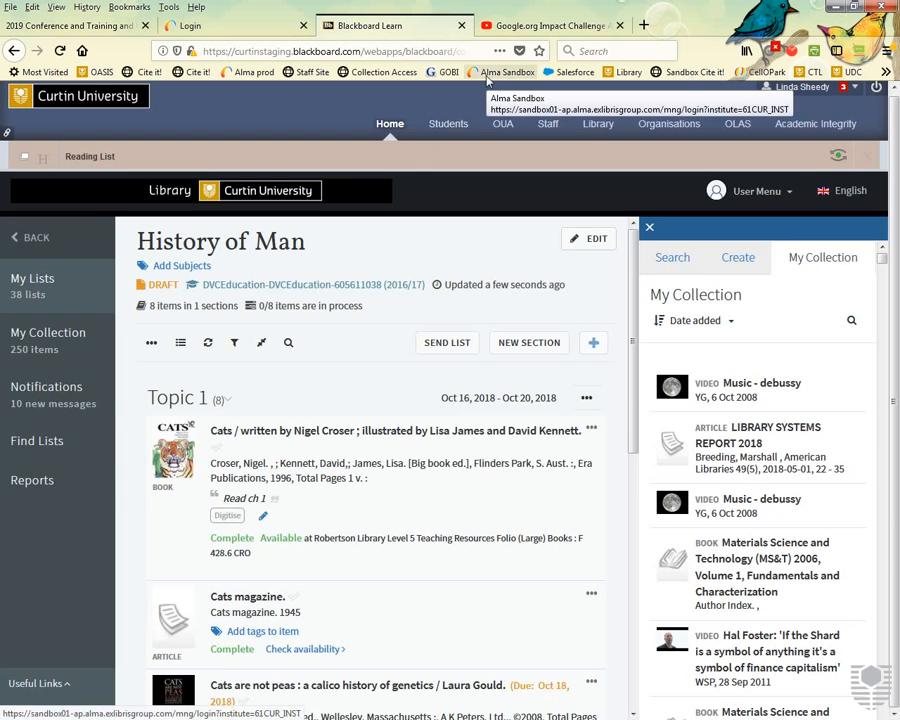
In the YouTube tab, search Google for 'mcgraw hill' and open the McGraw-Hill Education homepage.
left_click(512, 28)
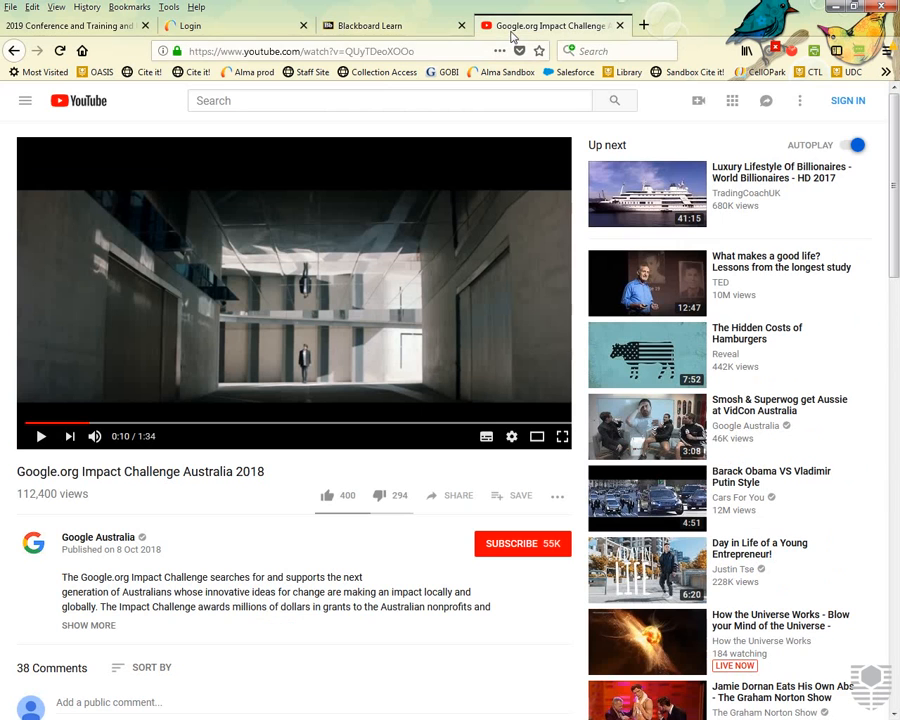
left_click(460, 58)
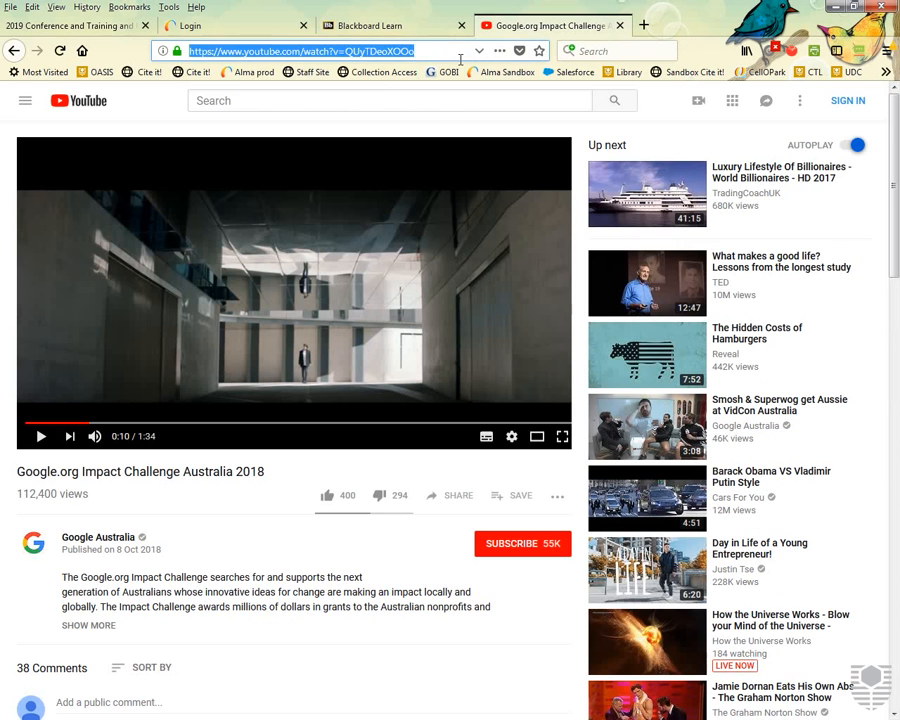
type("wiley pu")
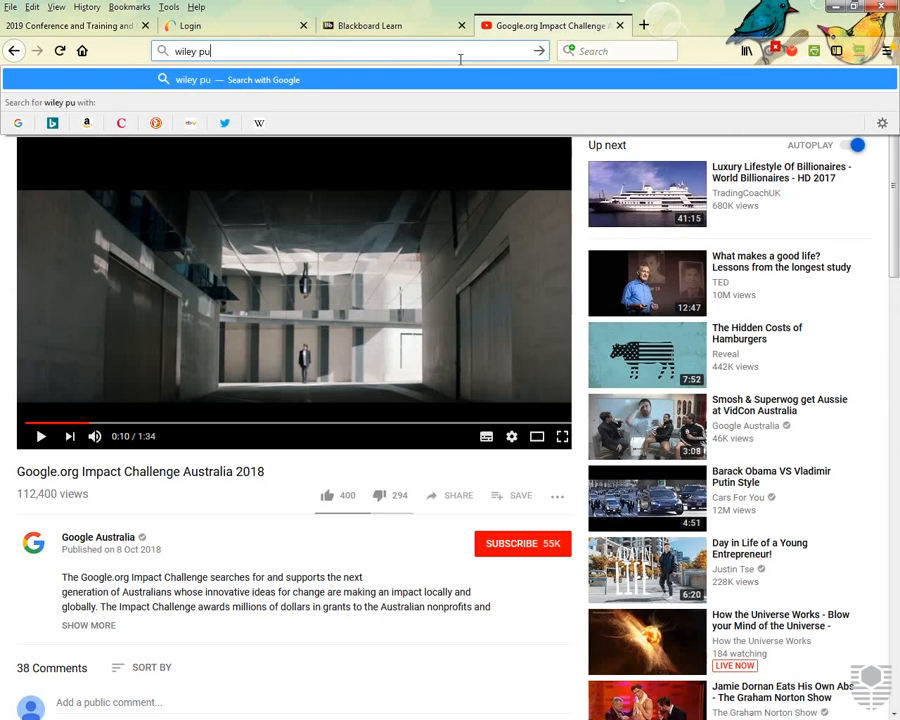
key("BackSpace")
key("BackSpace")
key("BackSpace")
key("BackSpace")
key("BackSpace")
key("BackSpace")
key("BackSpace")
key("BackSpace")
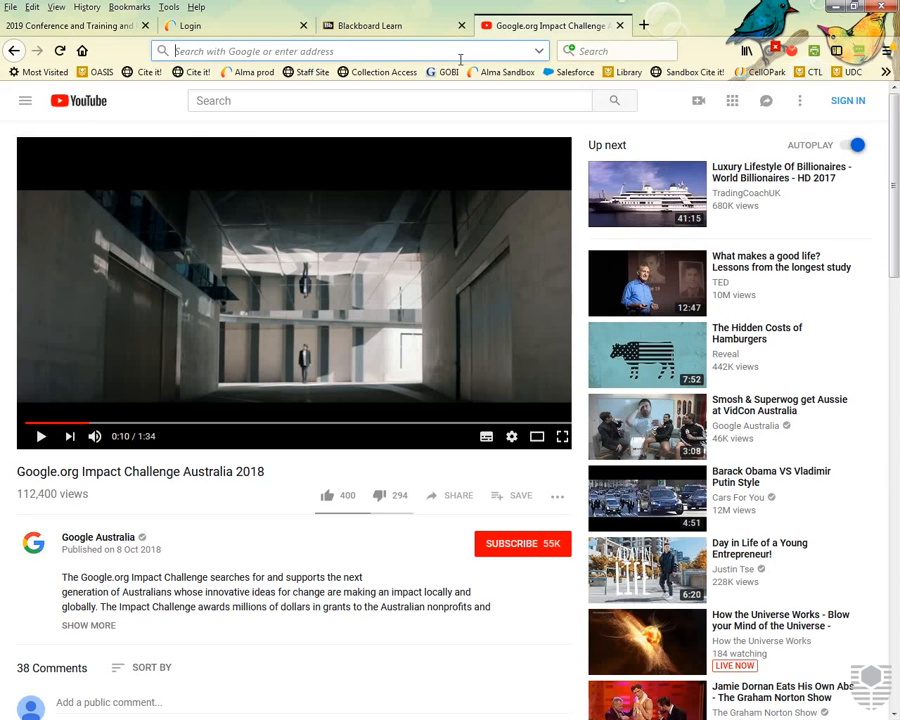
type("mcgraw hi")
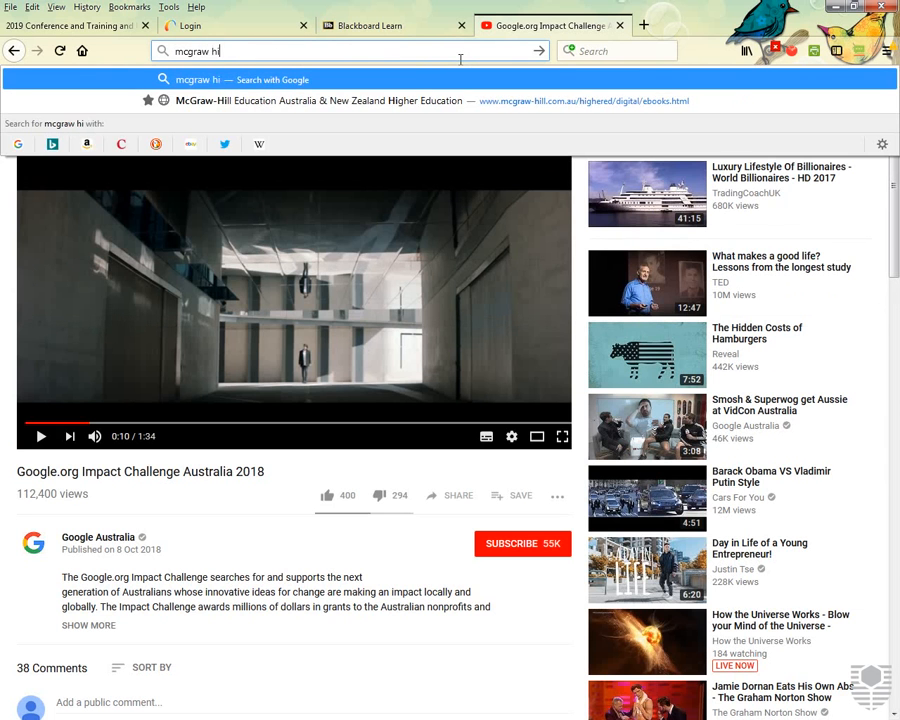
type("ll")
key("Return")
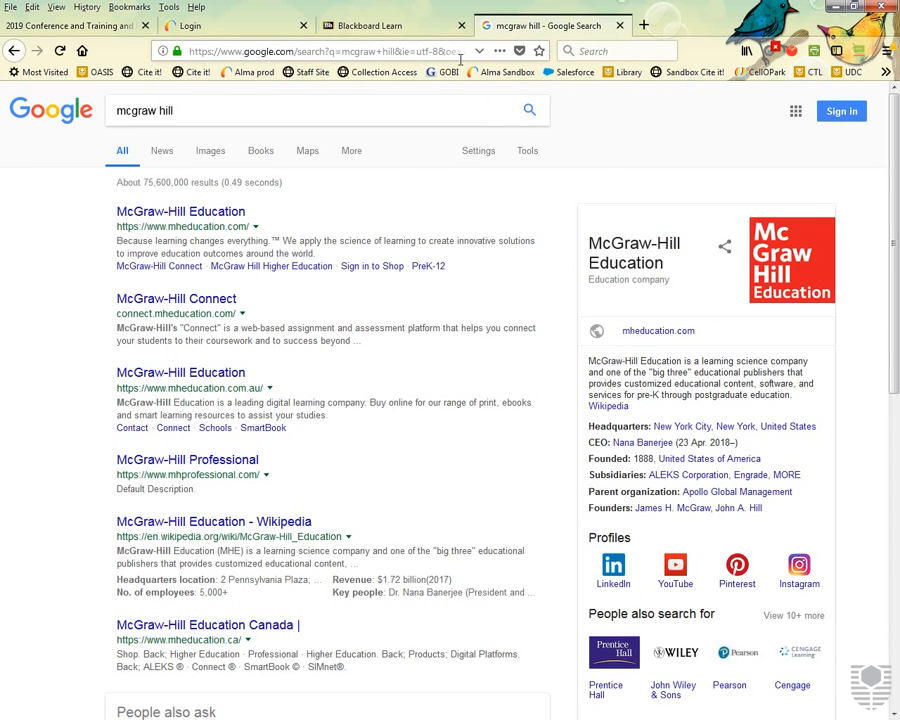
left_click(230, 218)
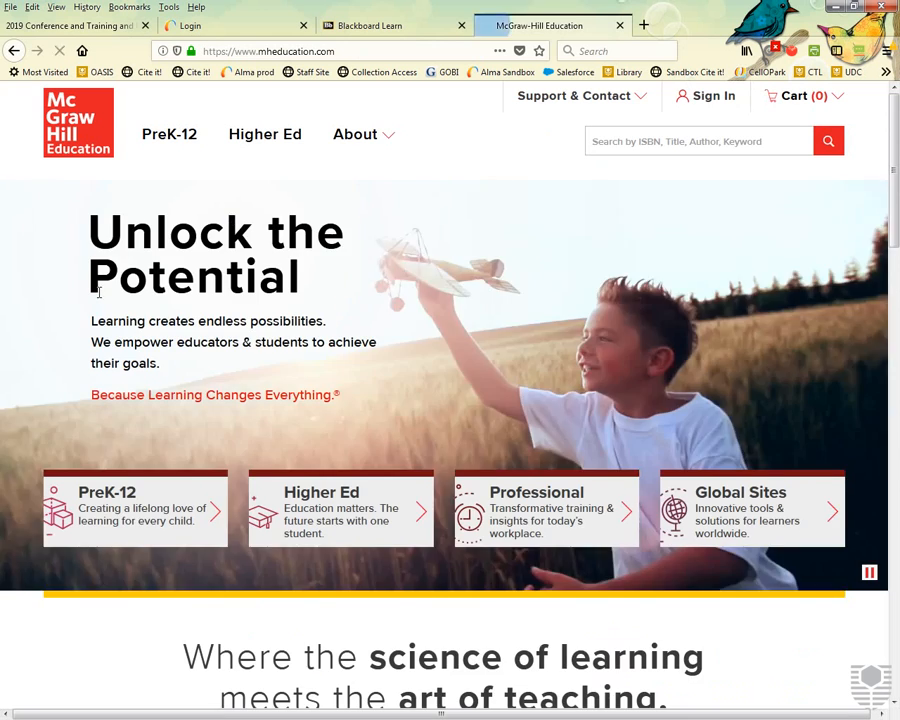
Search the McGraw-Hill site for 'health' and open the Glencoe Health © 2014 program page.
scroll(92, 291, "down", 3)
scroll(92, 291, "up", 1)
scroll(92, 291, "up", 2)
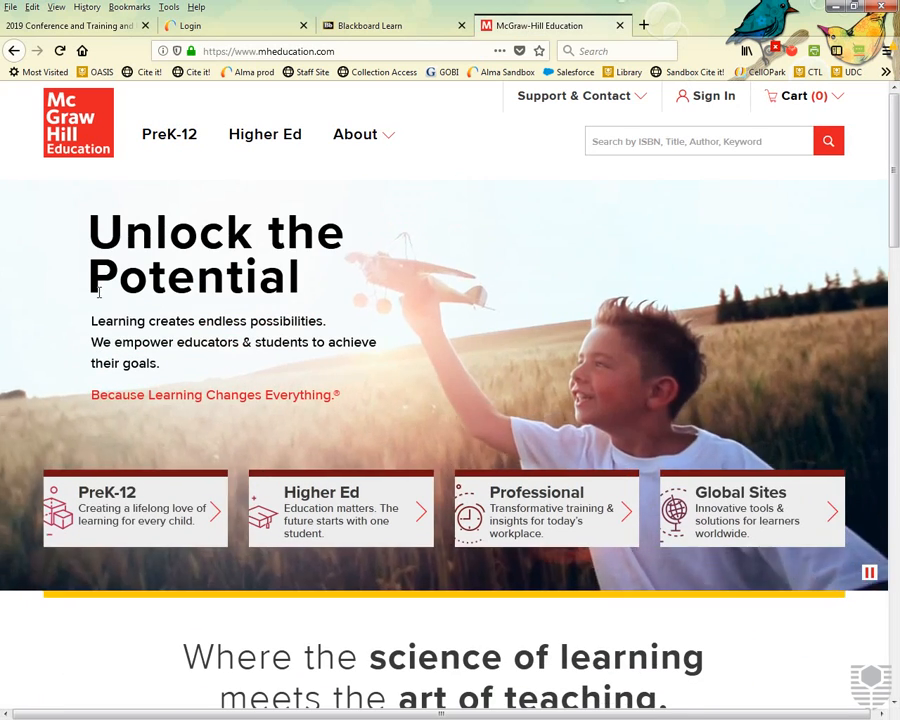
left_click(660, 151)
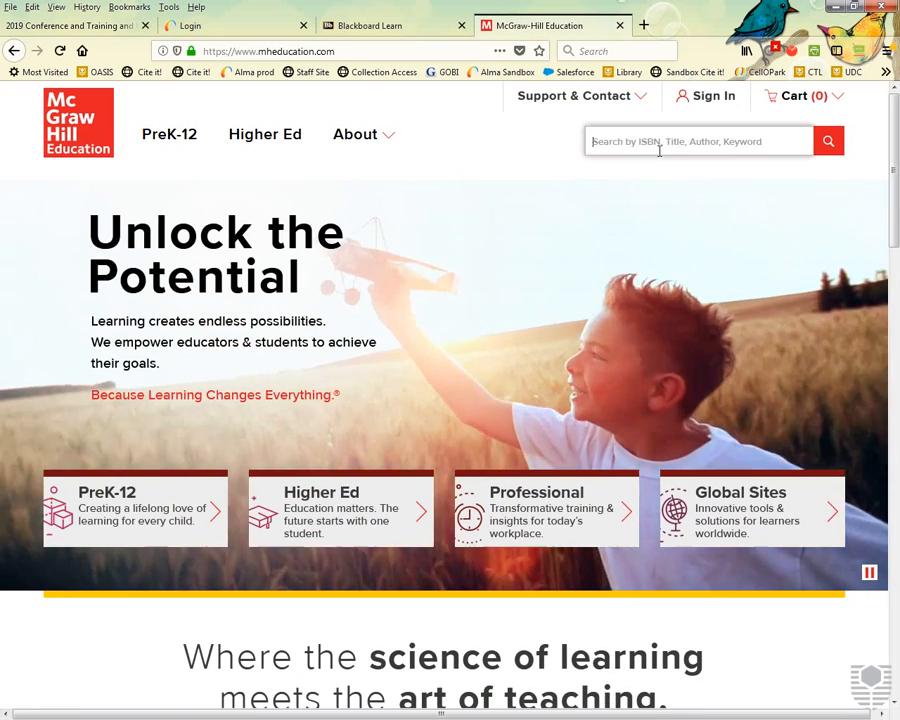
type("health")
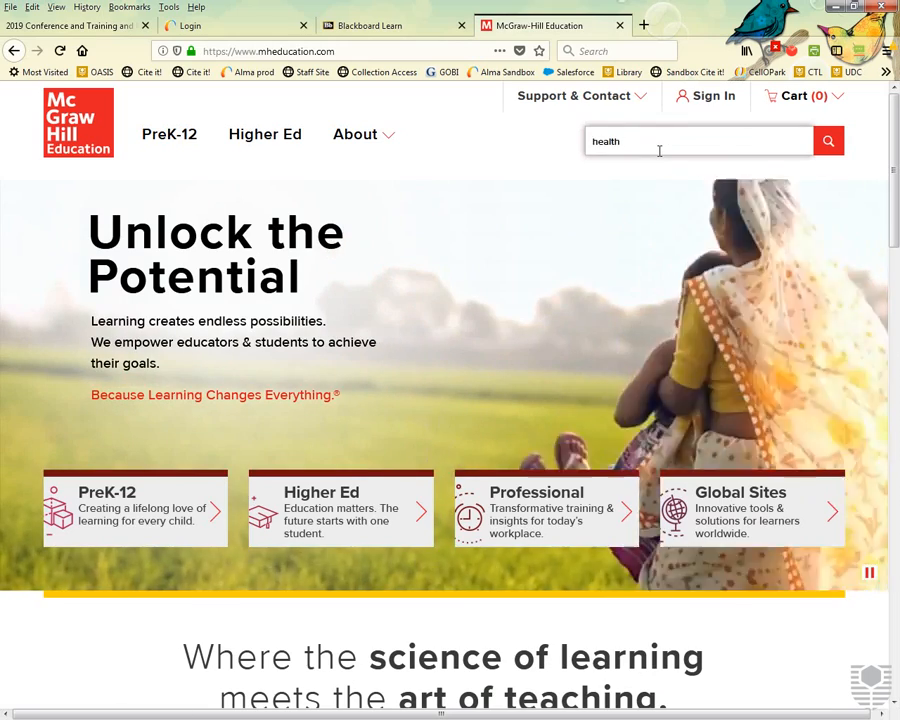
key("Return")
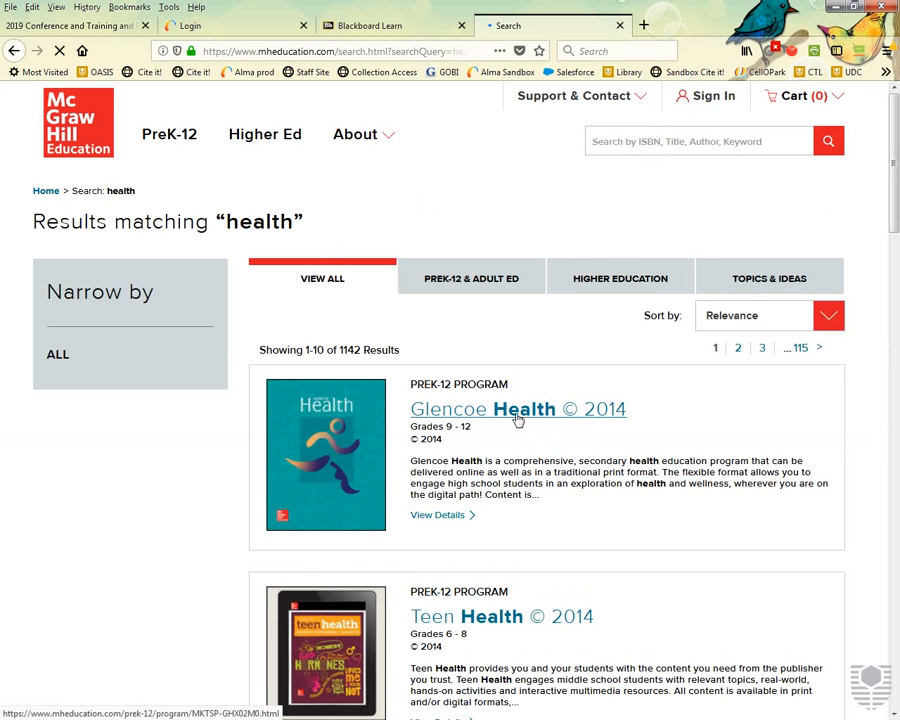
left_click(518, 416)
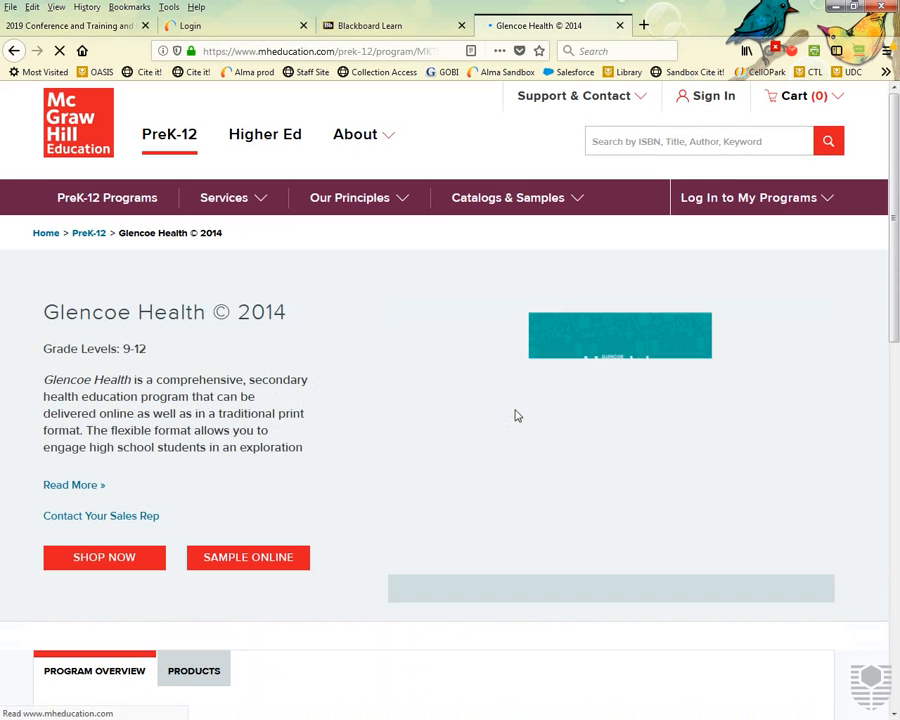
Browse the Glencoe Health program's Products list, then return to its Program Overview.
scroll(391, 433, "down", 1)
scroll(391, 433, "down", 1)
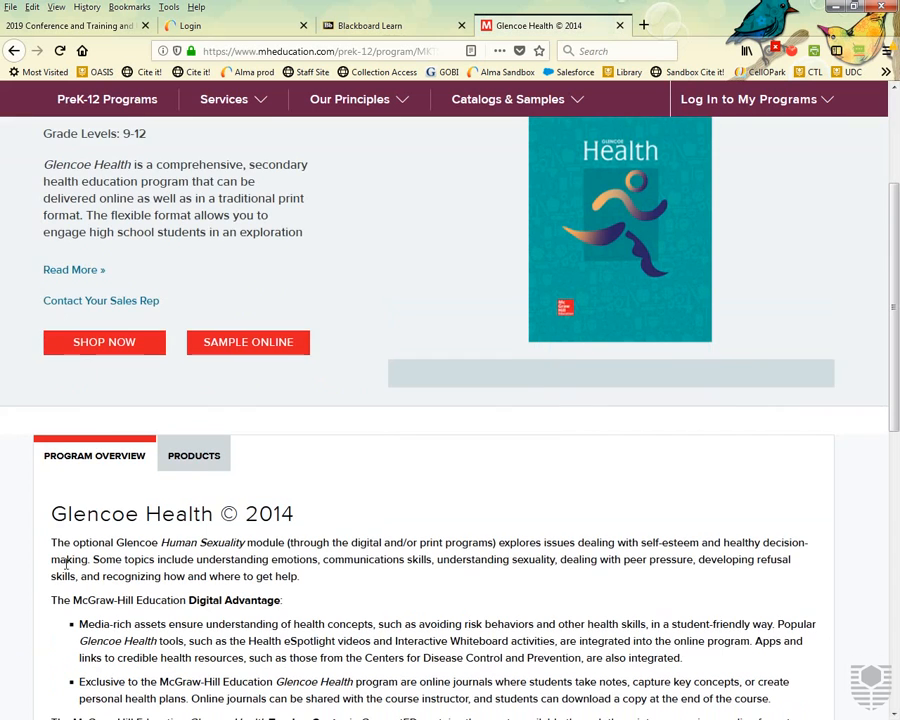
left_click(186, 468)
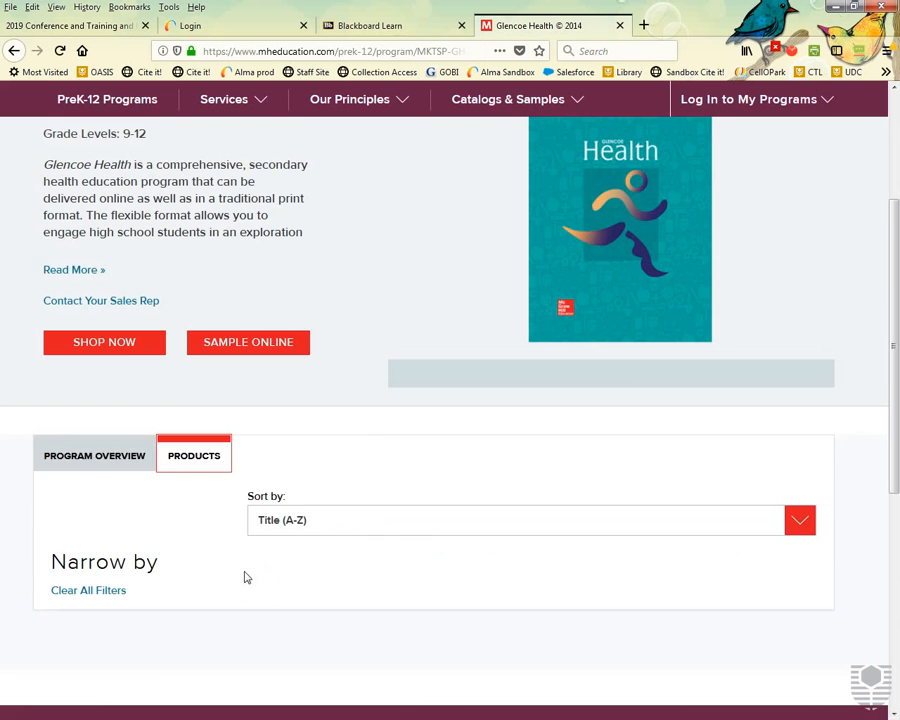
scroll(333, 540, "down", 2)
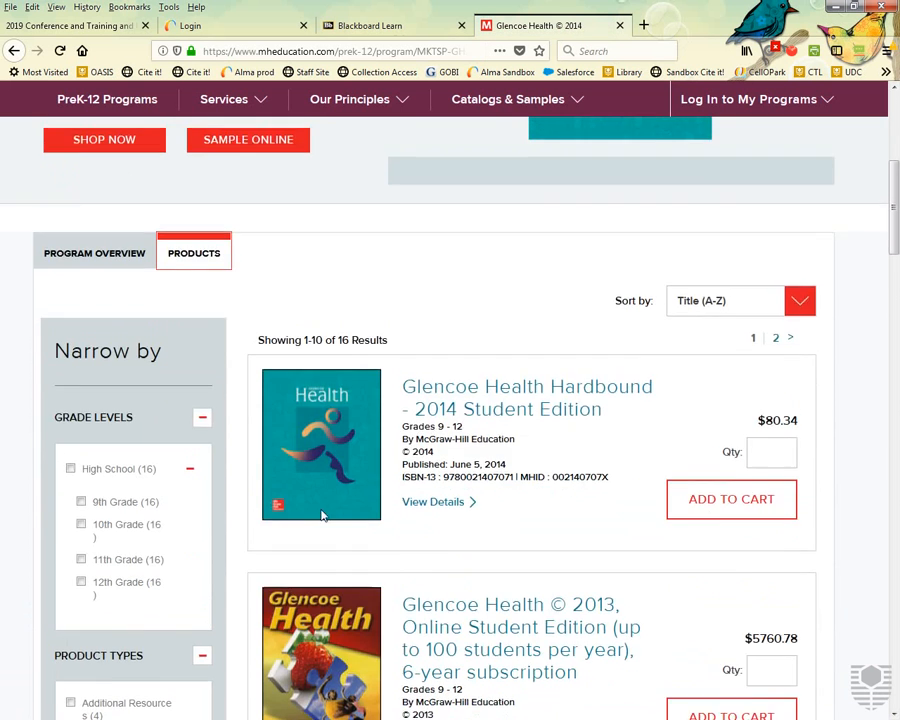
scroll(379, 516, "up", 1)
left_click(90, 384)
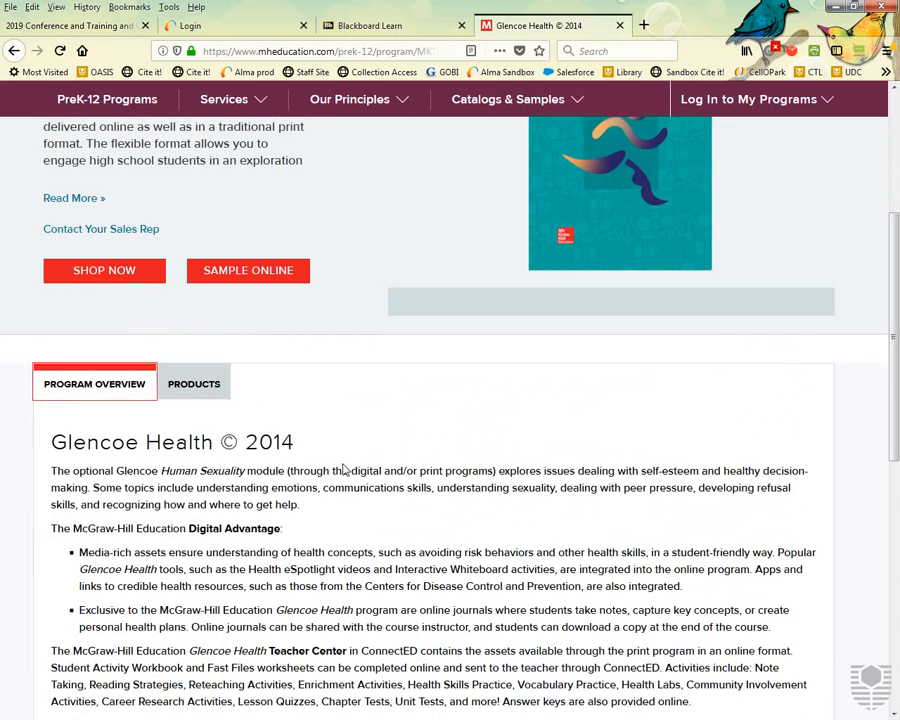
scroll(342, 467, "up", 3)
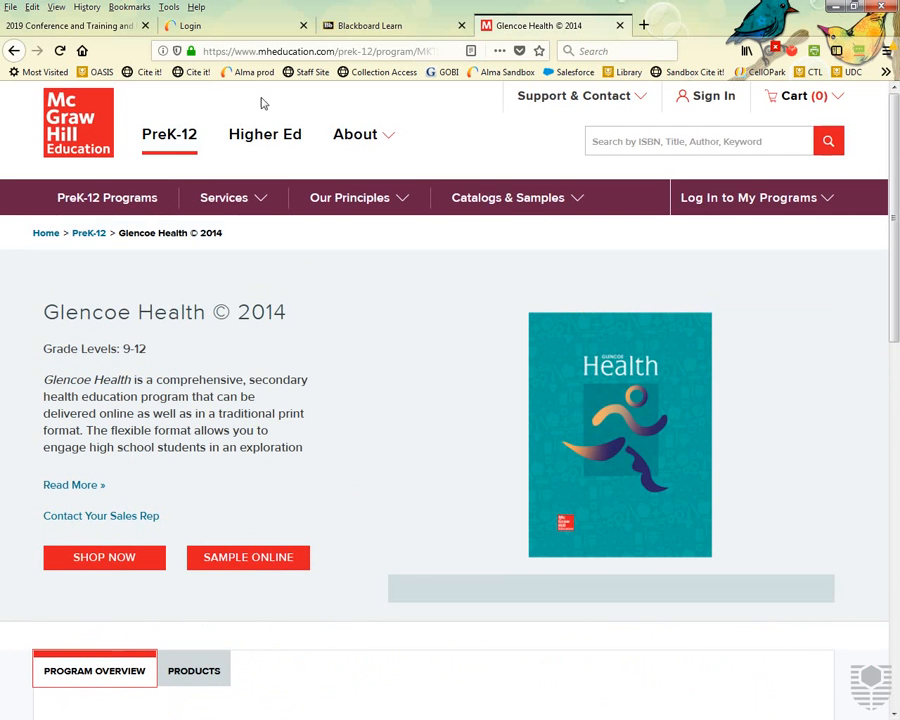
Cite the Glencoe Health © 2014 page into the History of Man list, then return to Blackboard.
left_click(198, 73)
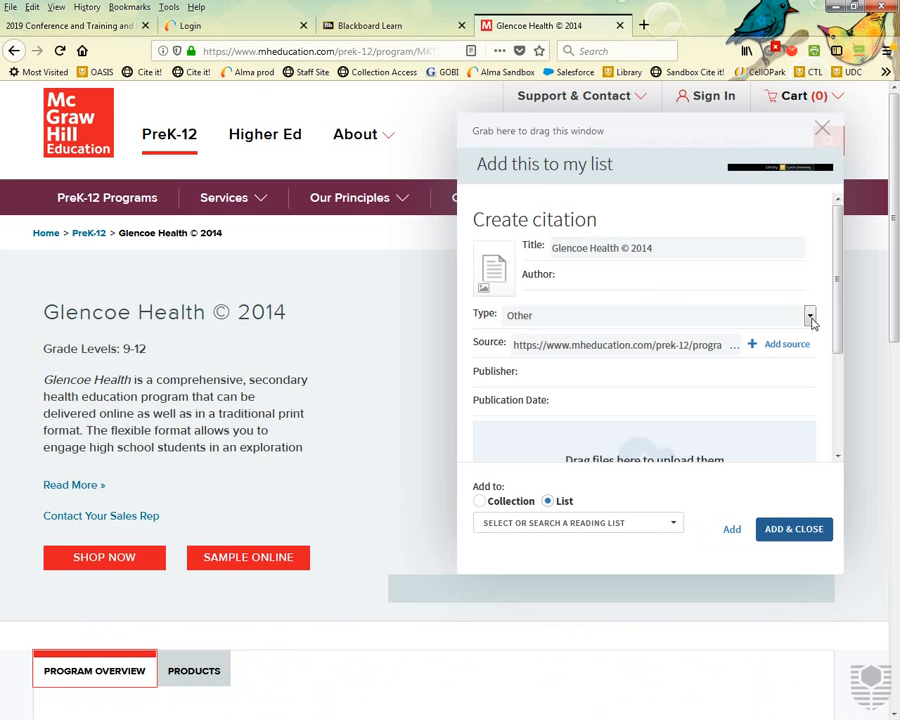
left_click(645, 527)
scroll(605, 468, "down", 5)
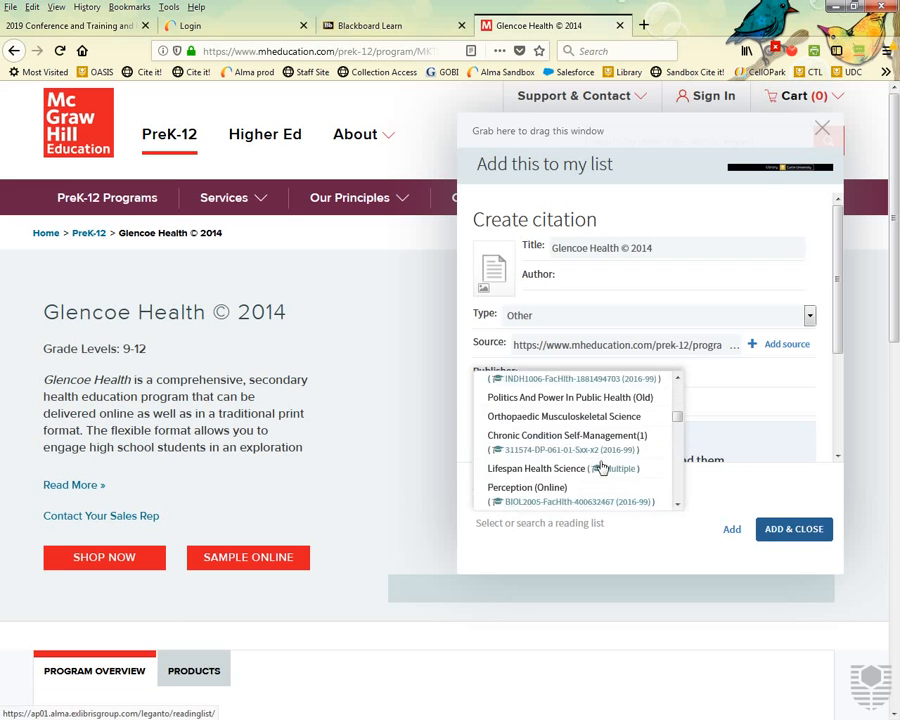
scroll(601, 467, "down", 3)
left_click(536, 434)
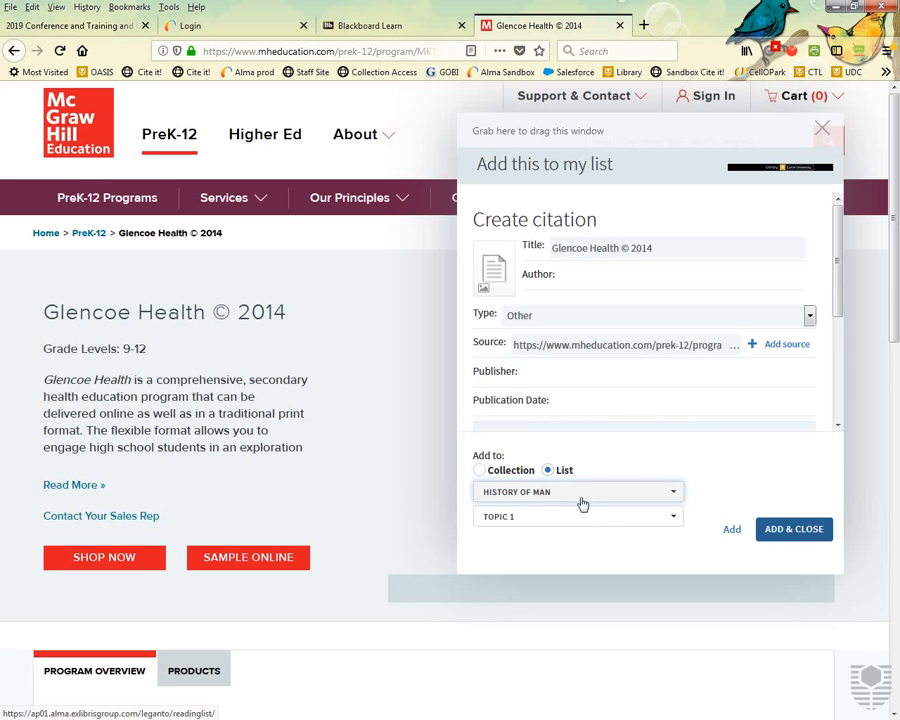
left_click(794, 529)
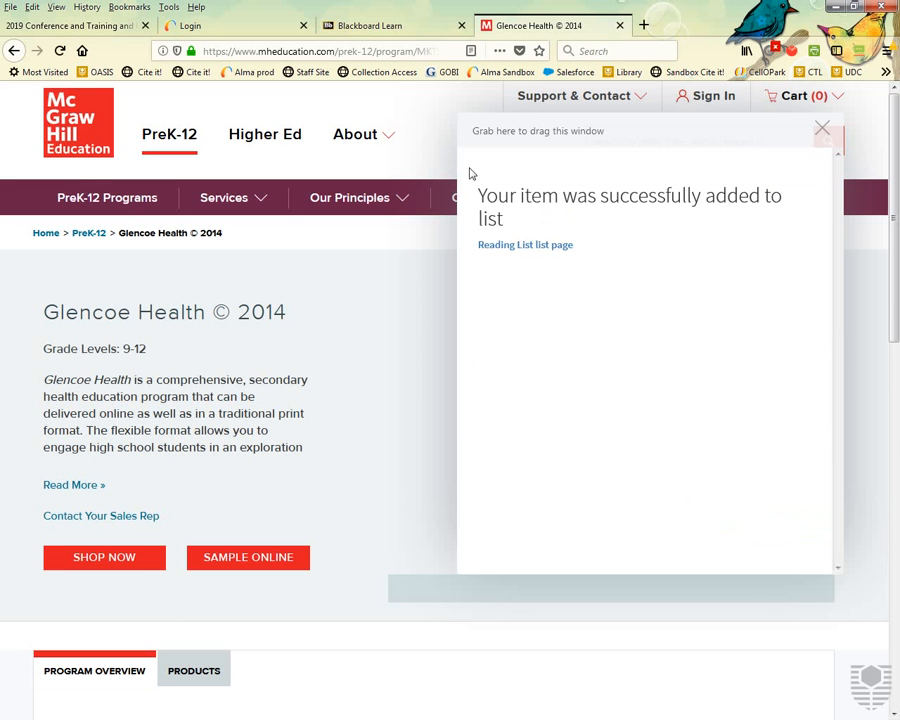
left_click(379, 33)
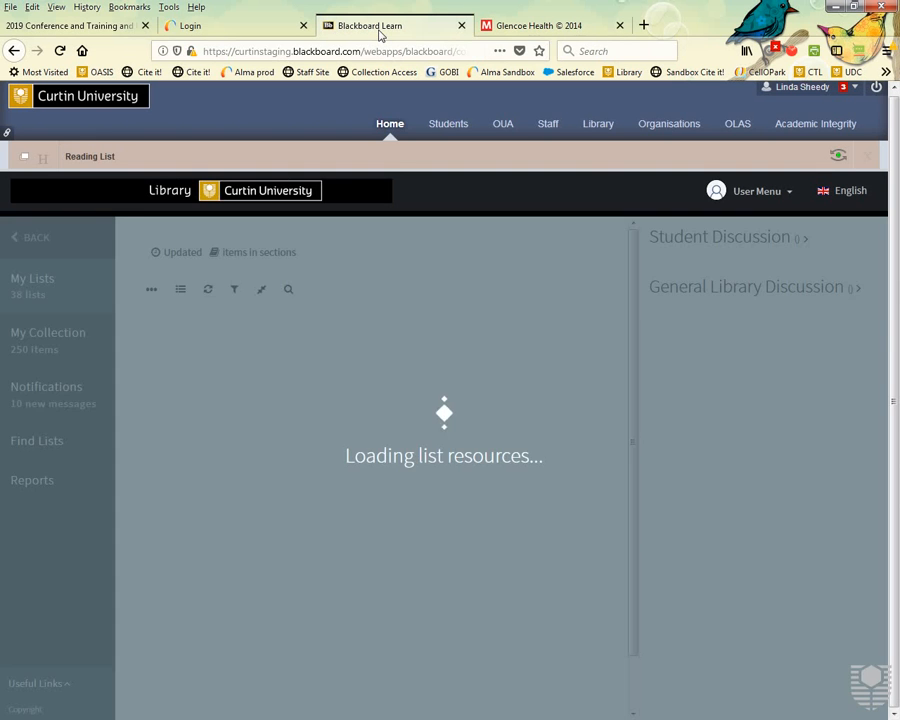
Tag the Glencoe Health © 2014 item at the end of the list with Purchase.
scroll(300, 398, "down", 3)
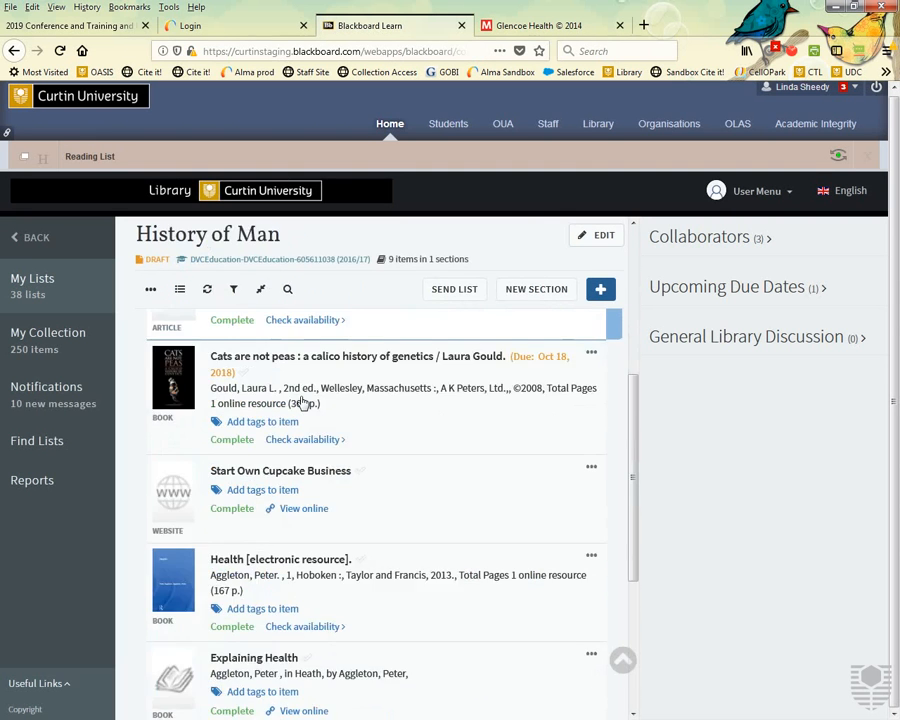
scroll(303, 400, "down", 3)
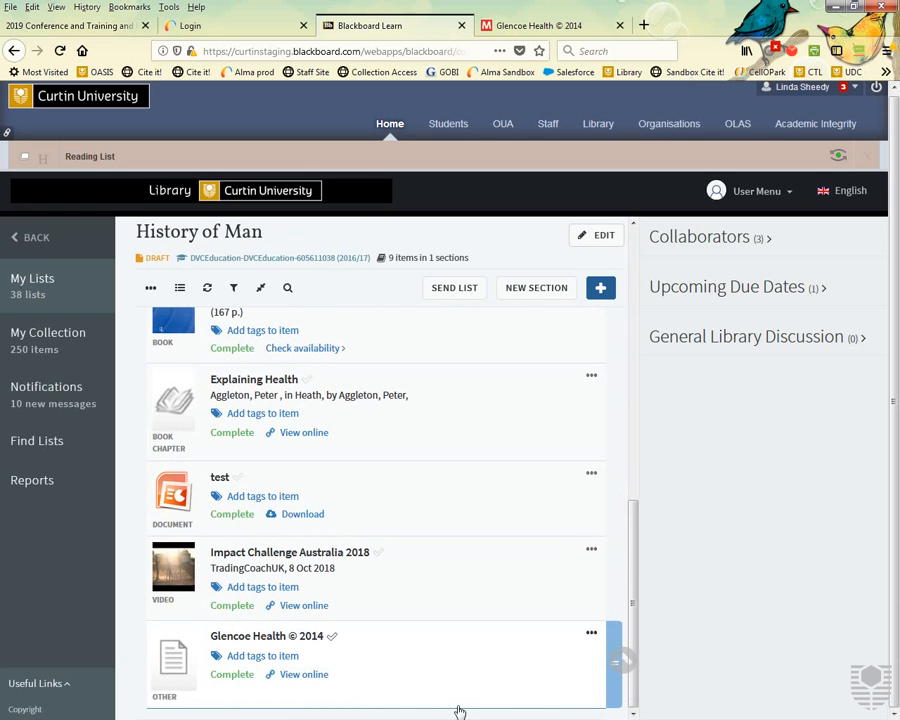
left_click(265, 657)
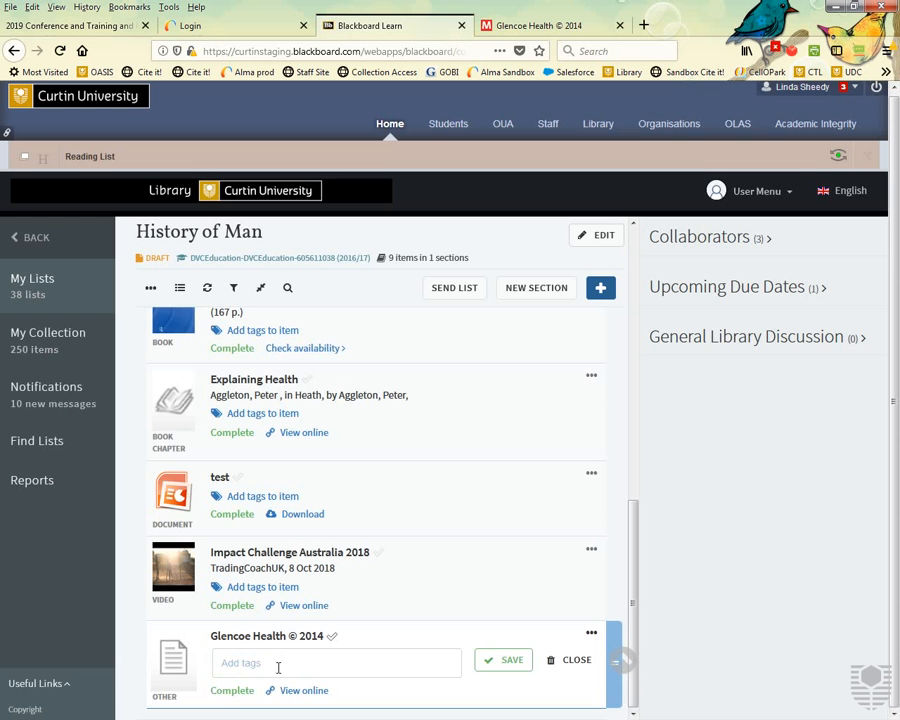
left_click(295, 662)
scroll(295, 662, "down", 3)
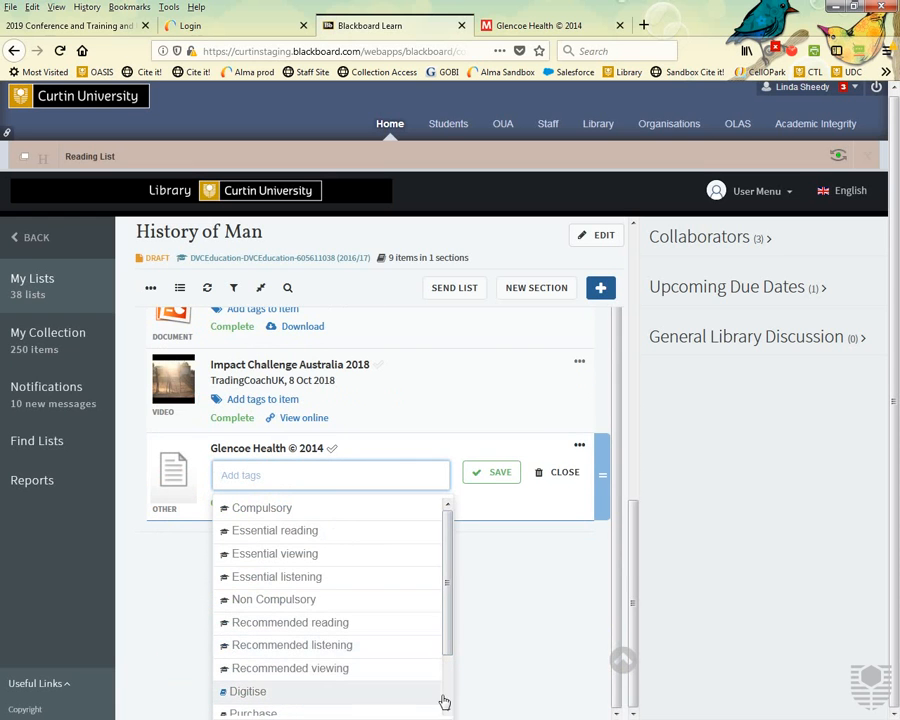
scroll(444, 680, "down", 1)
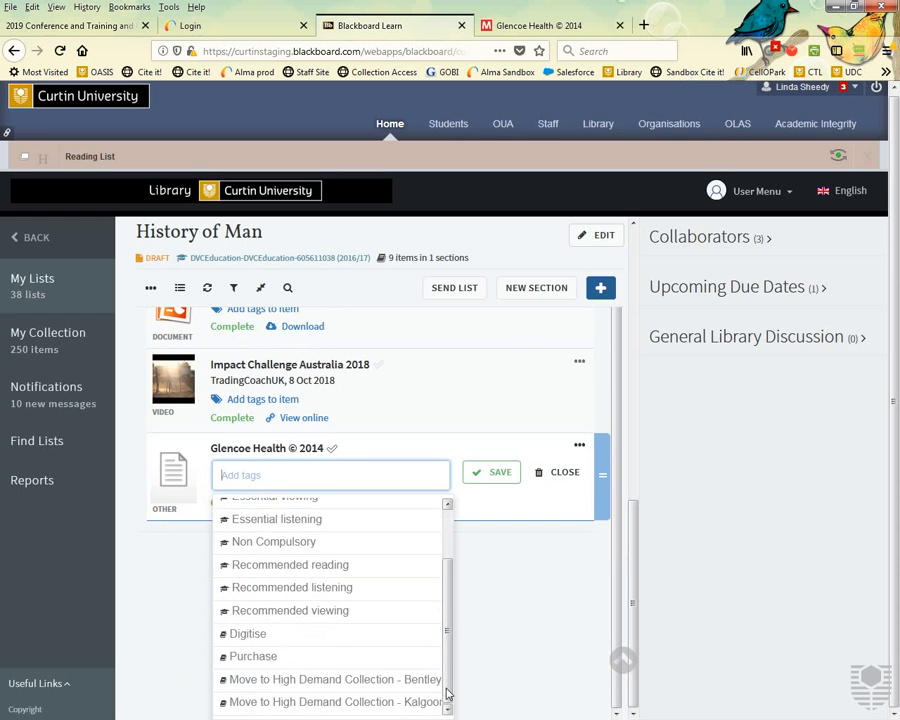
left_click(247, 660)
left_click(502, 662)
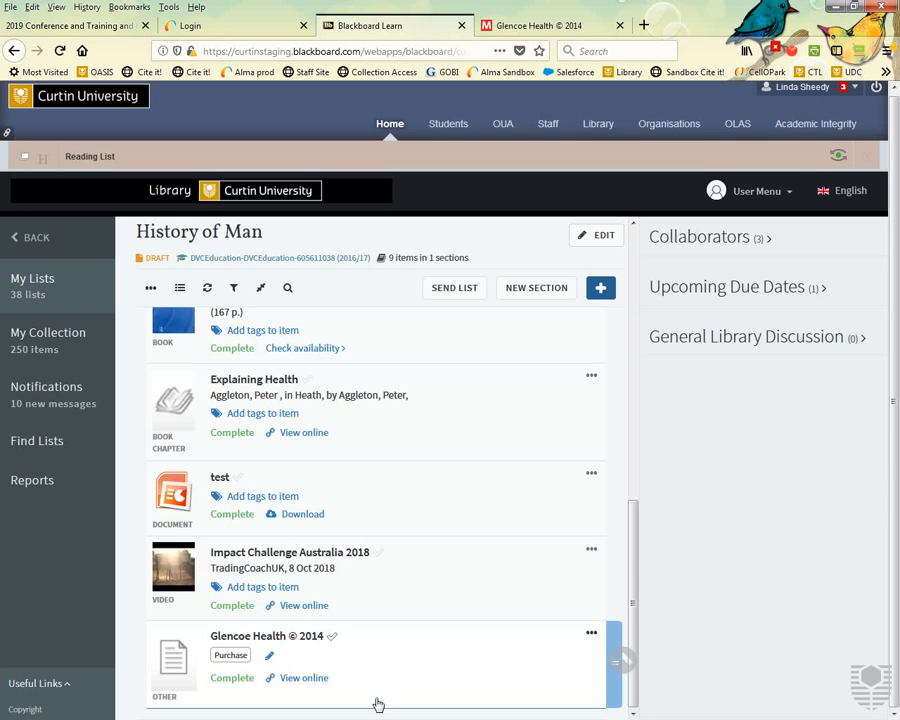
Add the Move to High Demand Collection - Bentley tag to the Cats book beside Digitise.
scroll(378, 706, "up", 10)
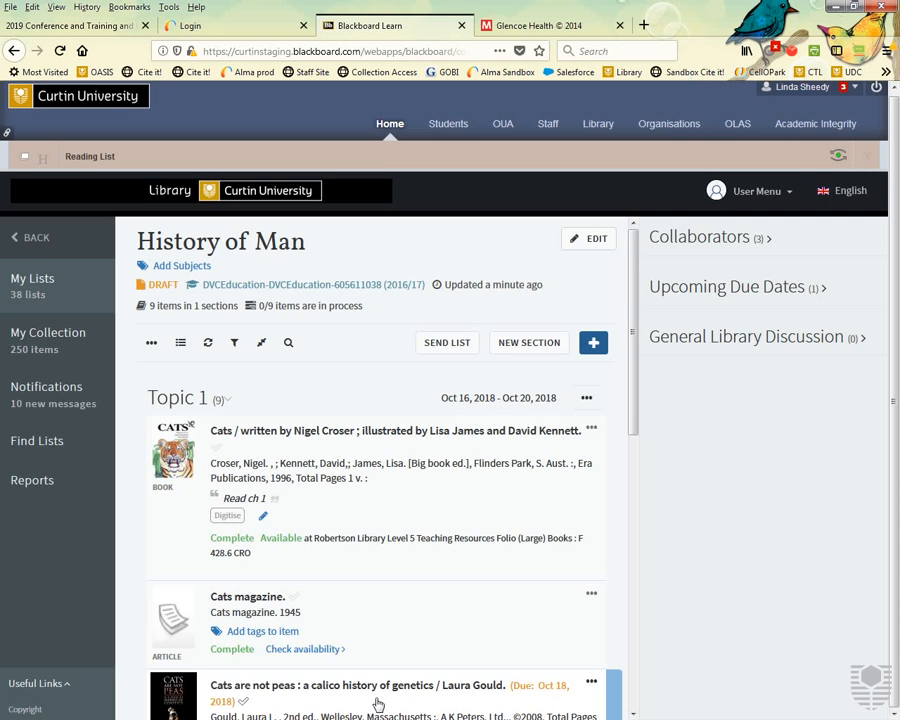
left_click(263, 517)
left_click(267, 522)
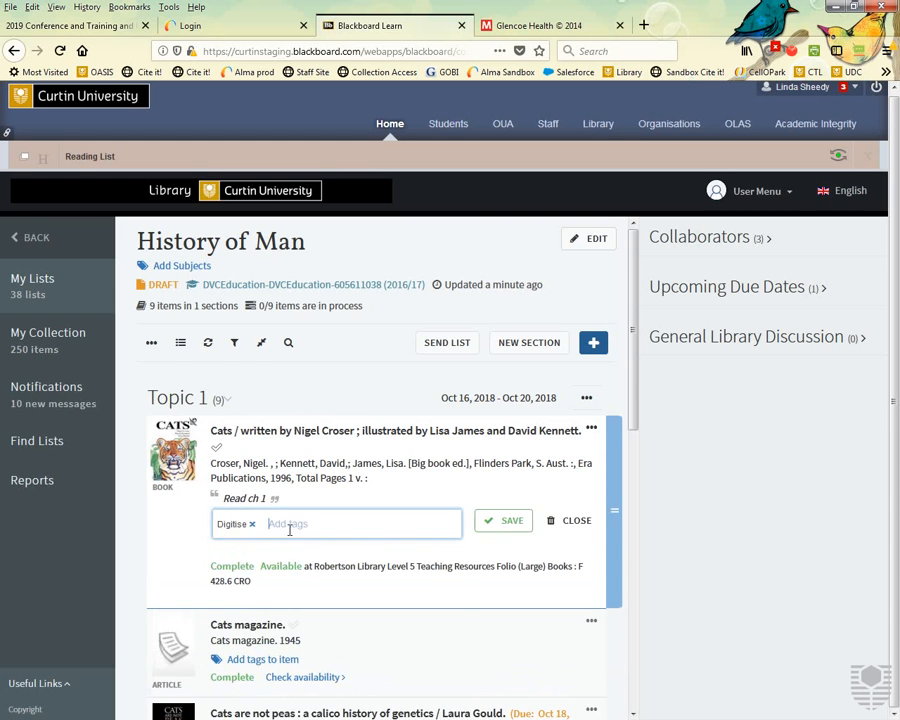
scroll(280, 524, "down", 5)
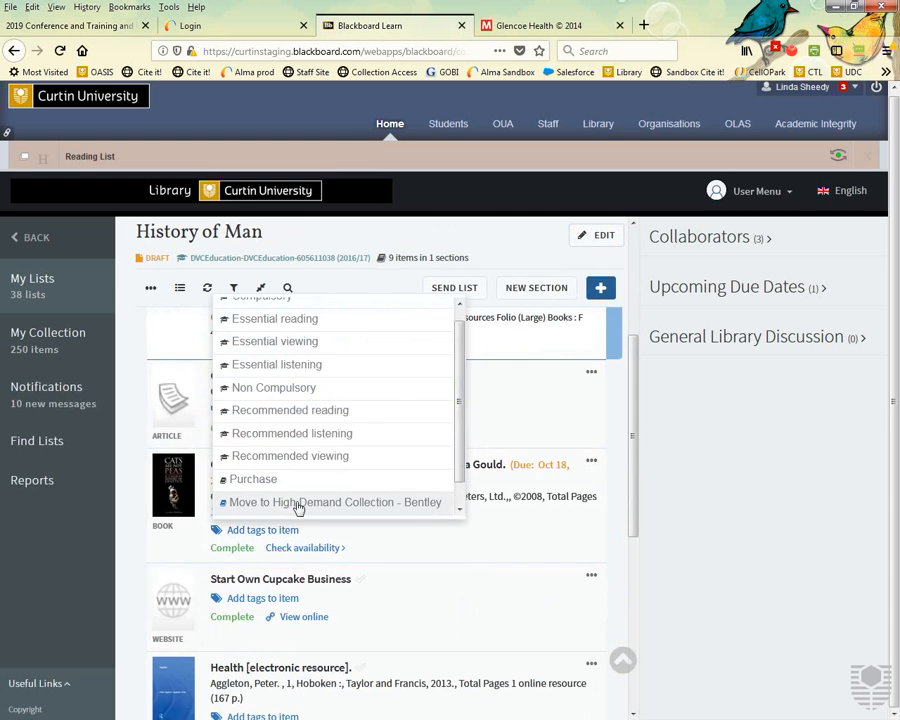
scroll(296, 506, "up", 1)
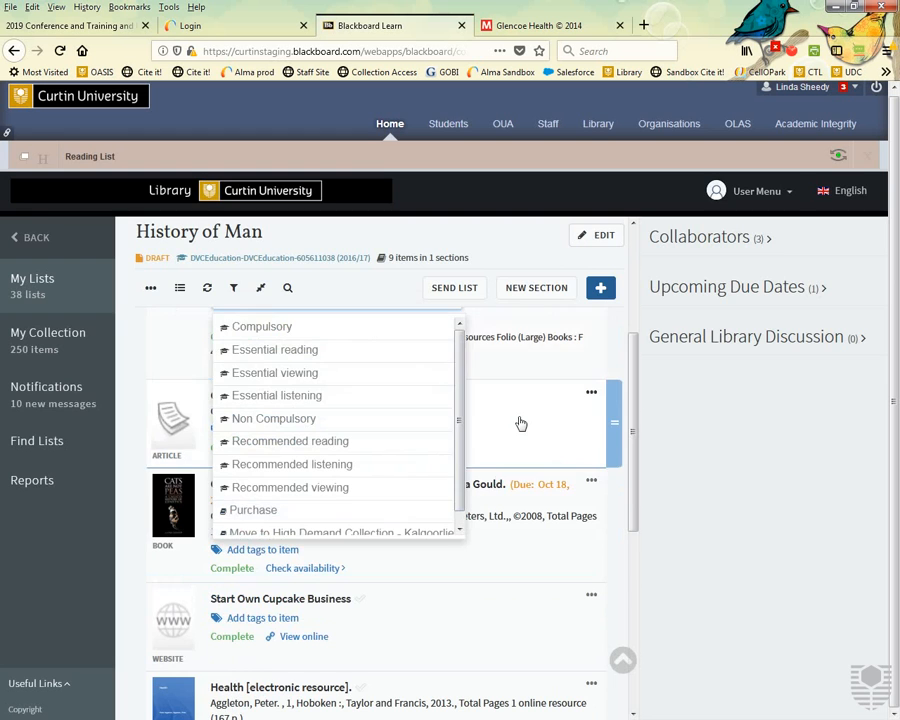
left_click(478, 423)
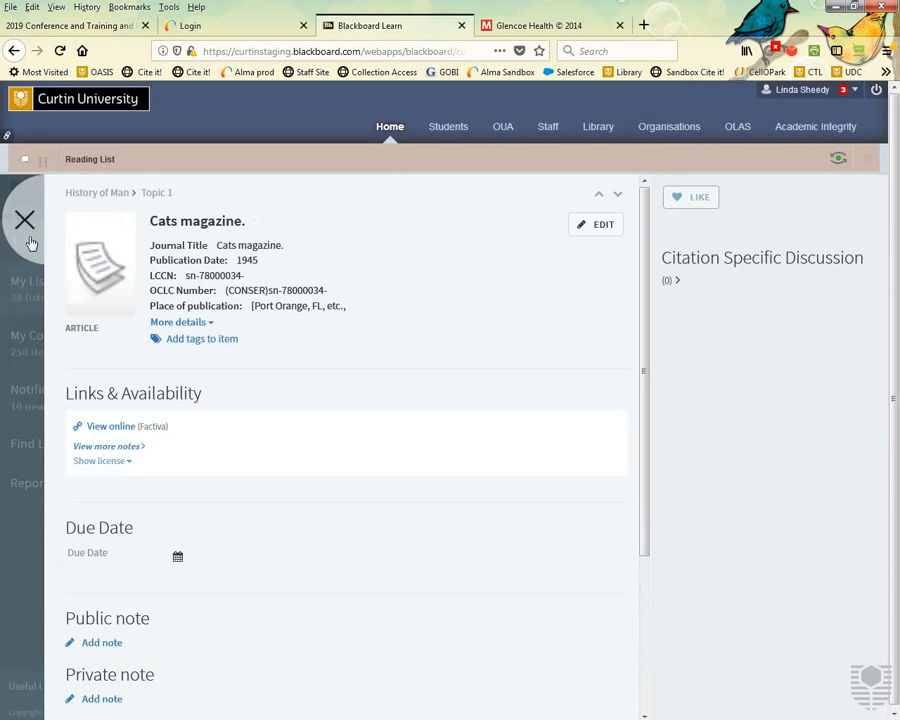
left_click(26, 226)
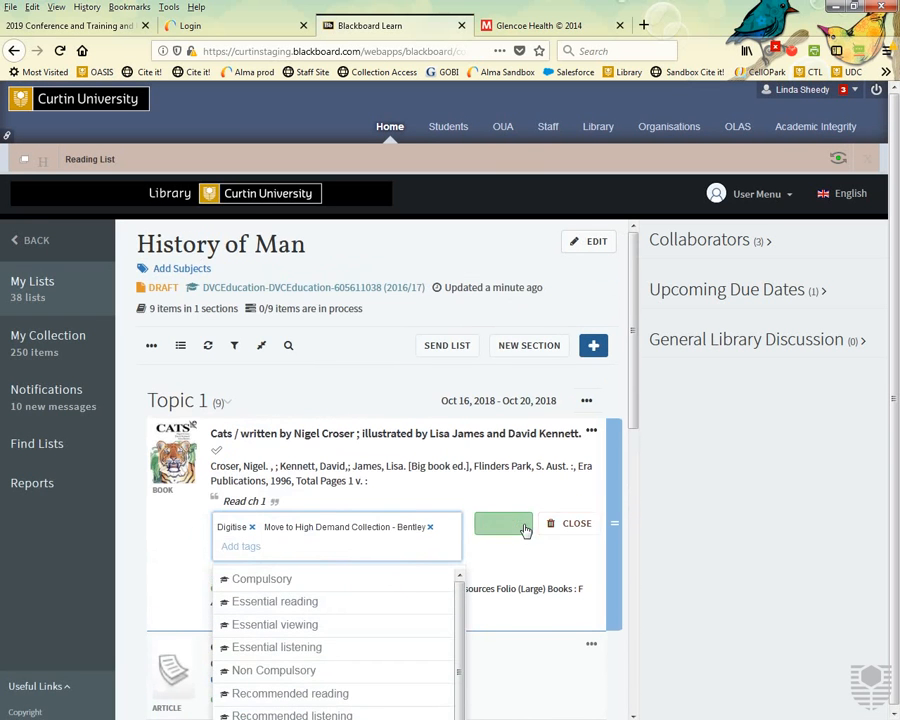
left_click(504, 522)
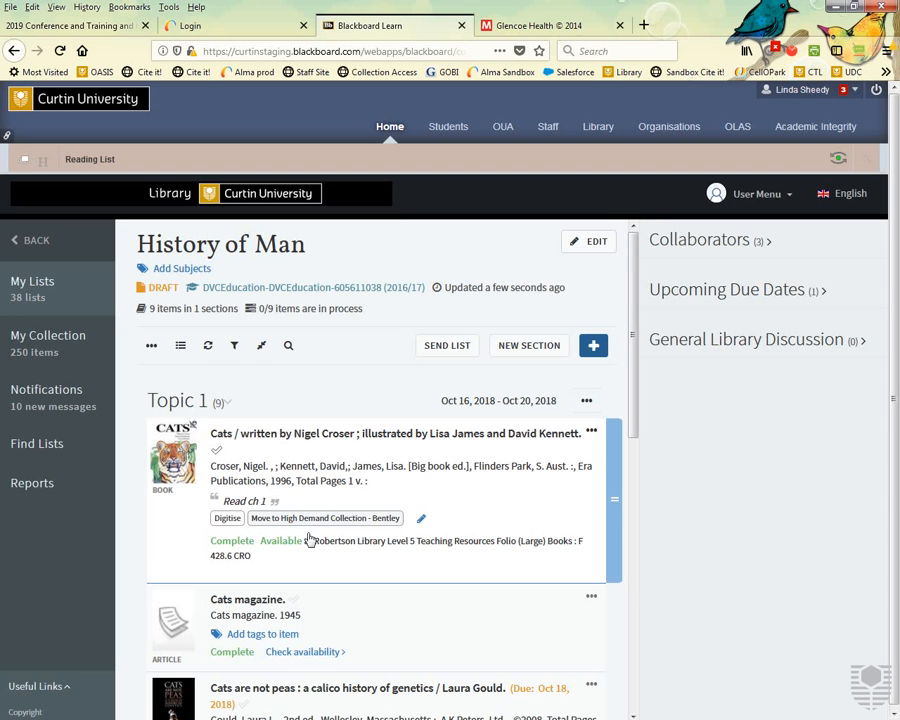
scroll(248, 675, "down", 2)
scroll(250, 678, "down", 6)
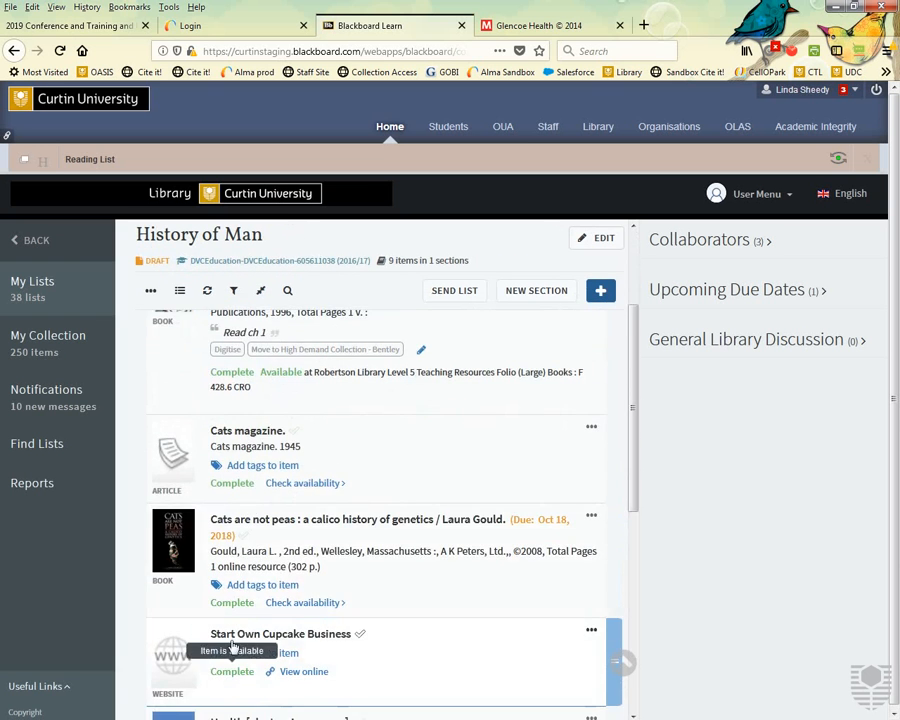
scroll(222, 570, "down", 1)
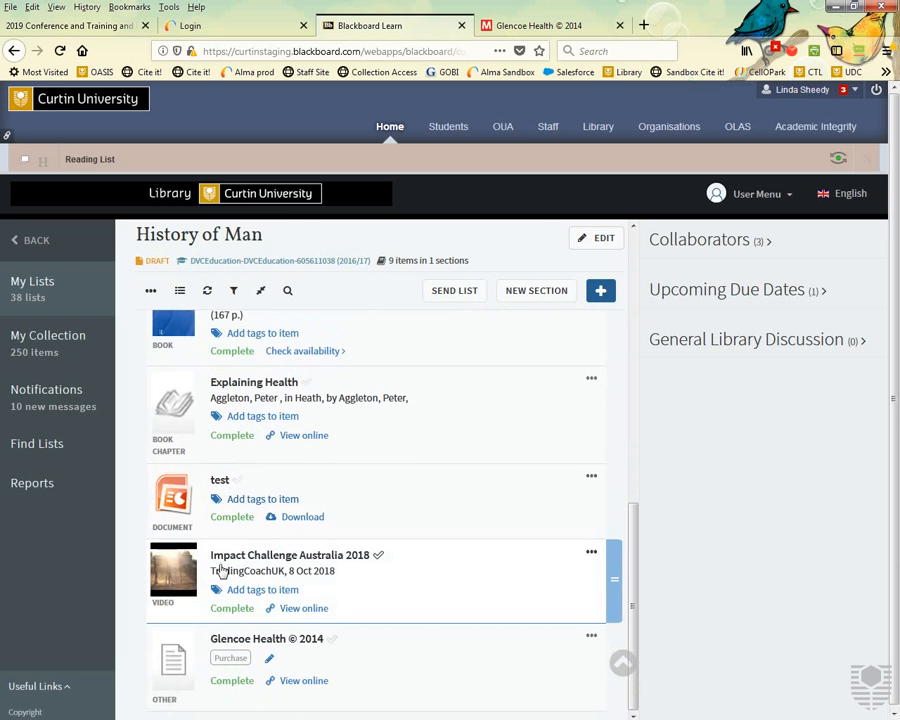
scroll(222, 570, "up", 8)
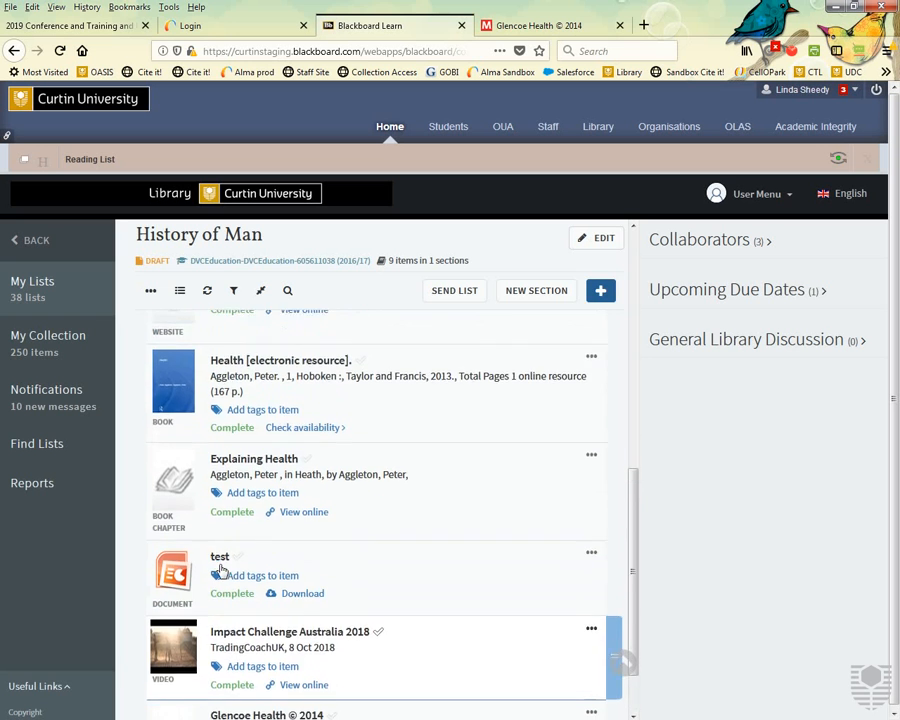
scroll(222, 570, "up", 3)
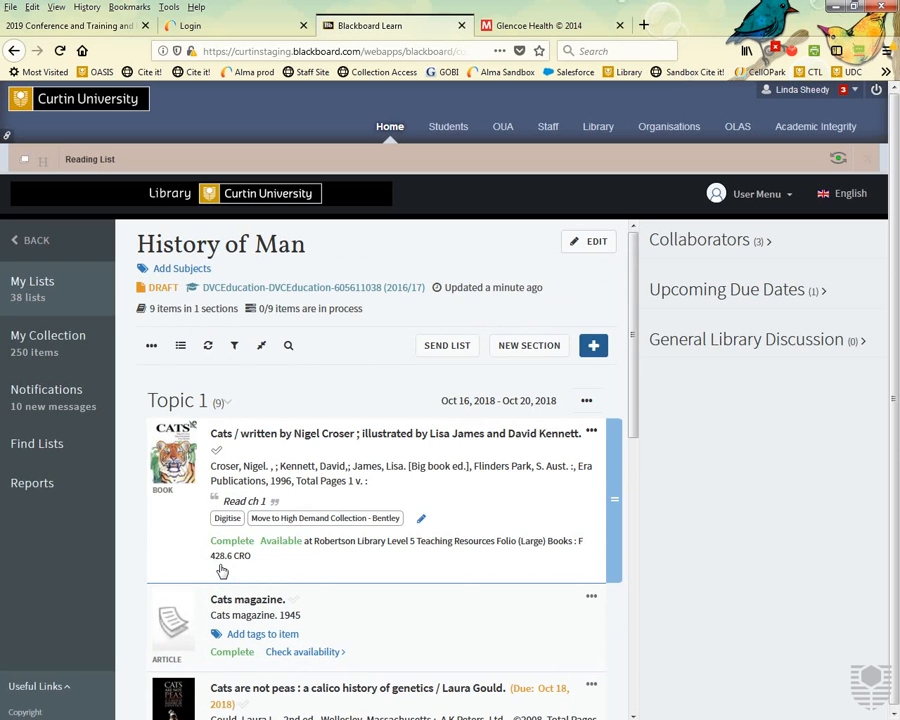
scroll(222, 570, "down", 12)
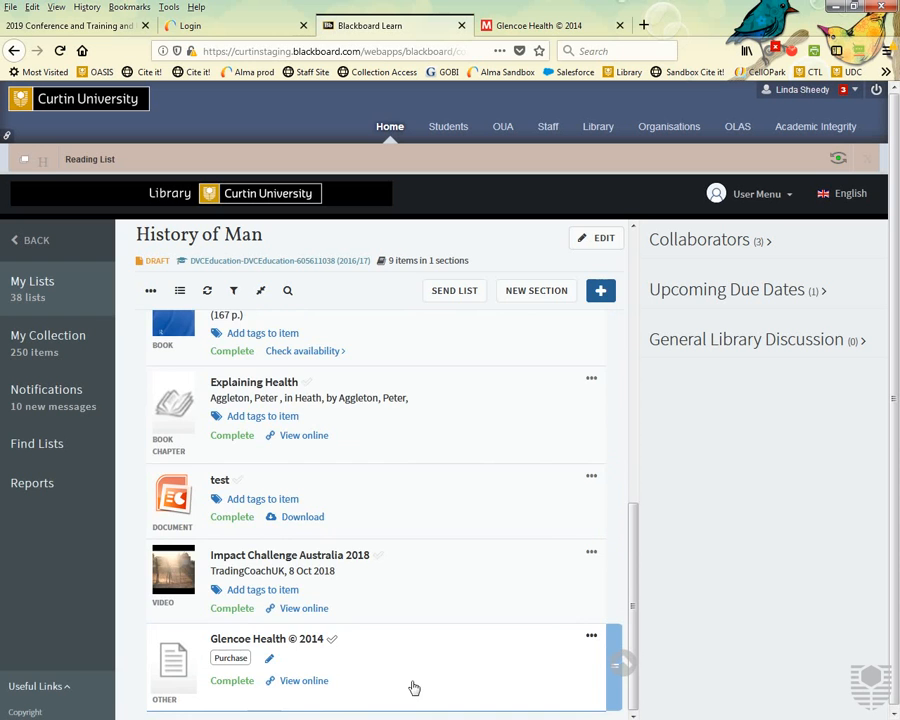
scroll(414, 688, "up", 10)
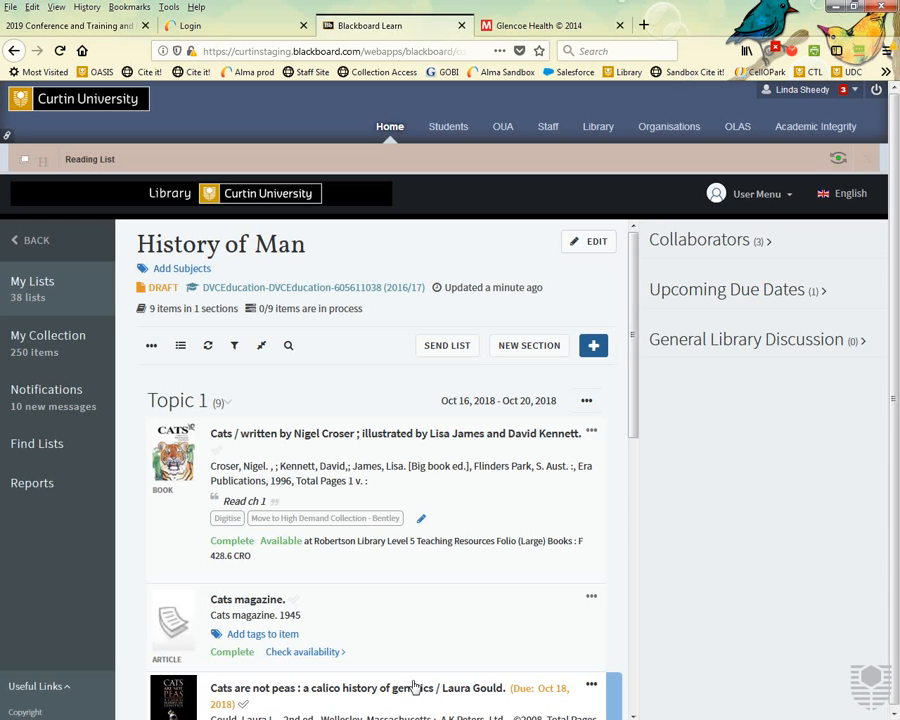
Send the History of Man list to the library, then check its DRAFT status label.
left_click(444, 356)
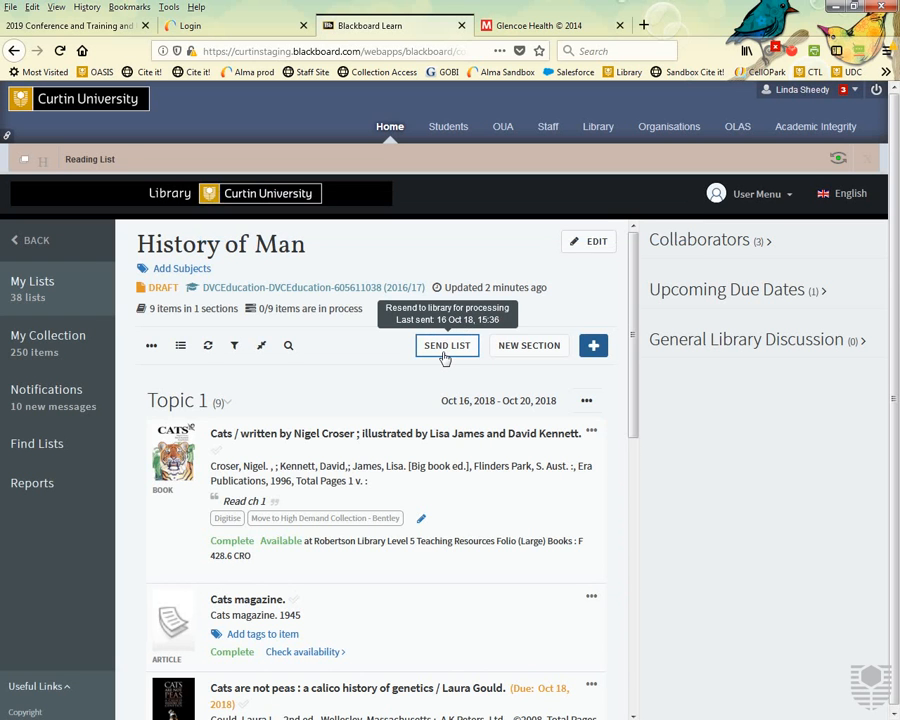
scroll(310, 485, "down", 6)
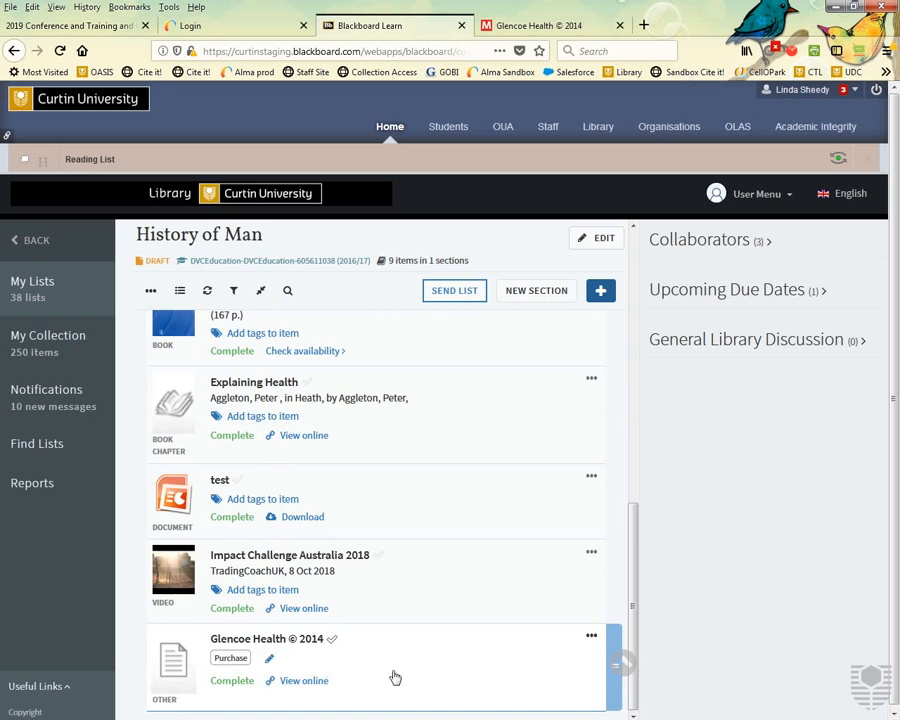
scroll(396, 676, "up", 3)
scroll(396, 678, "up", 5)
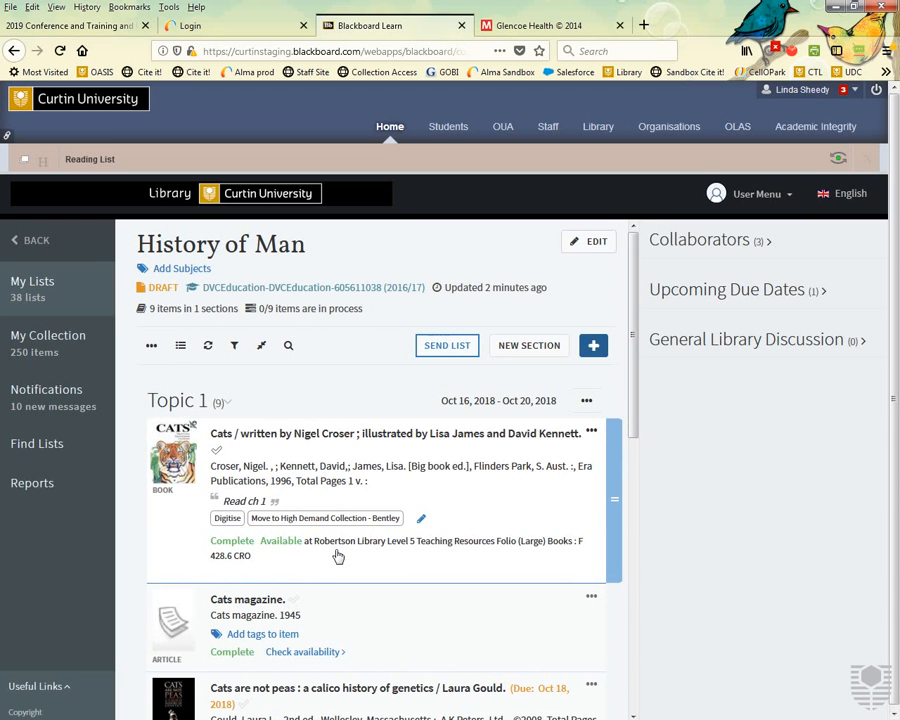
left_click_drag(132, 288, 181, 290)
left_click(136, 293)
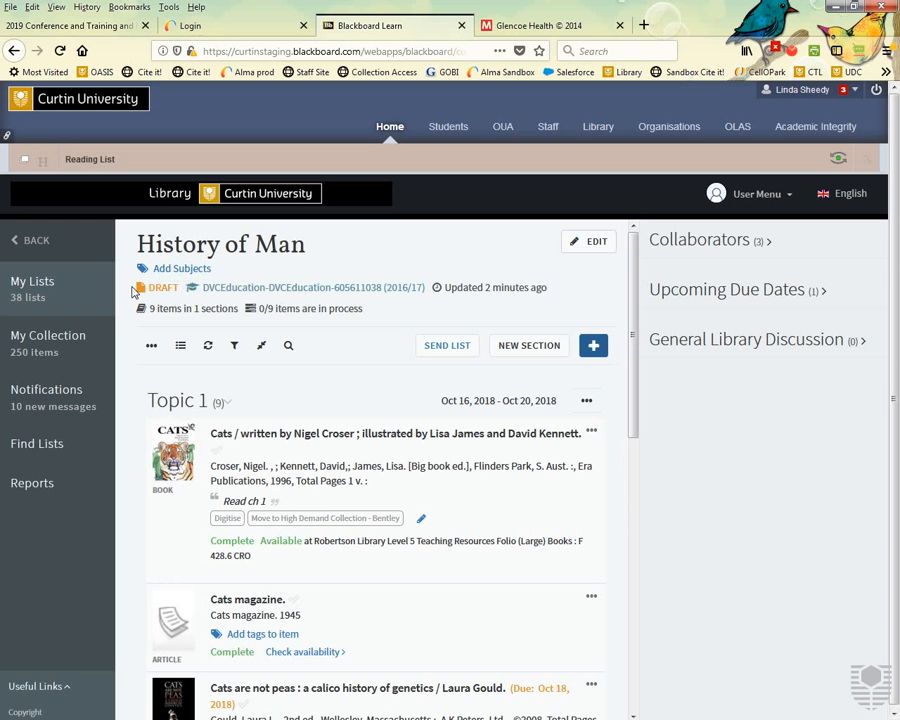
Publish the History of Man reading list to all students at the institution.
left_click(153, 346)
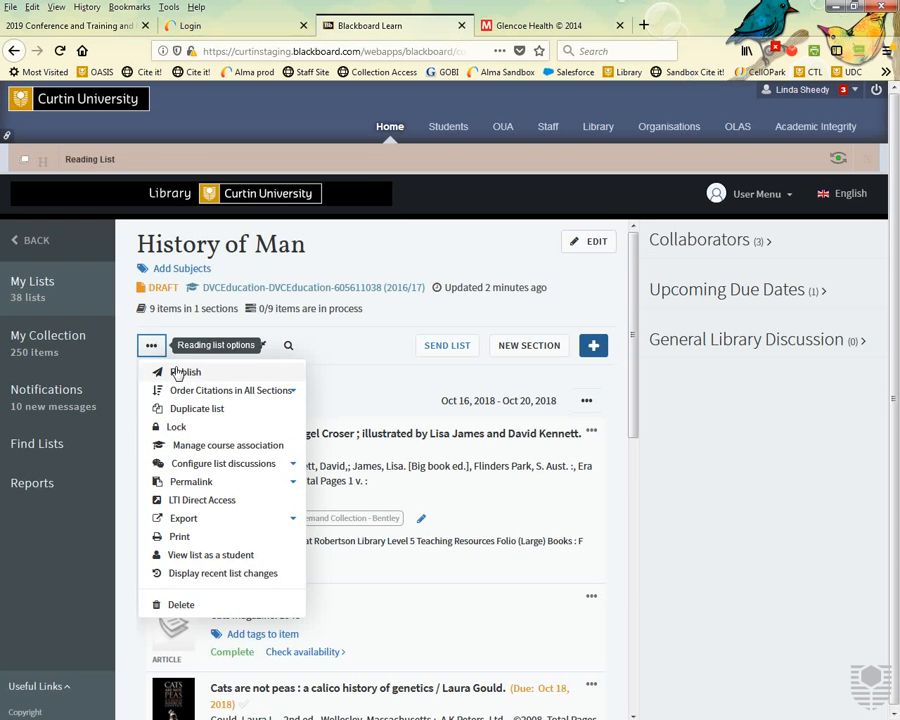
left_click(190, 373)
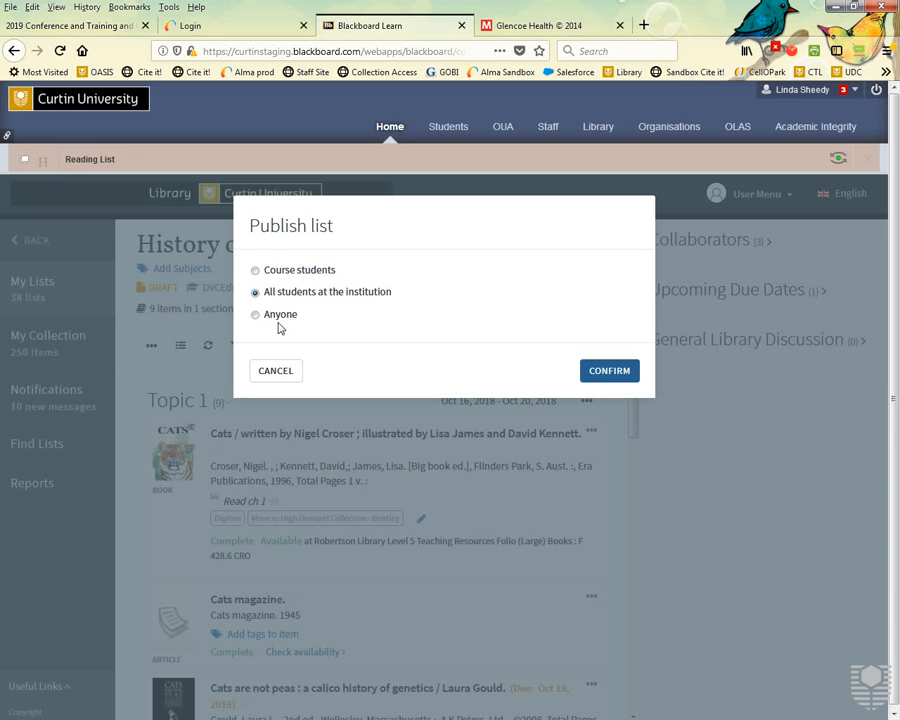
left_click(618, 373)
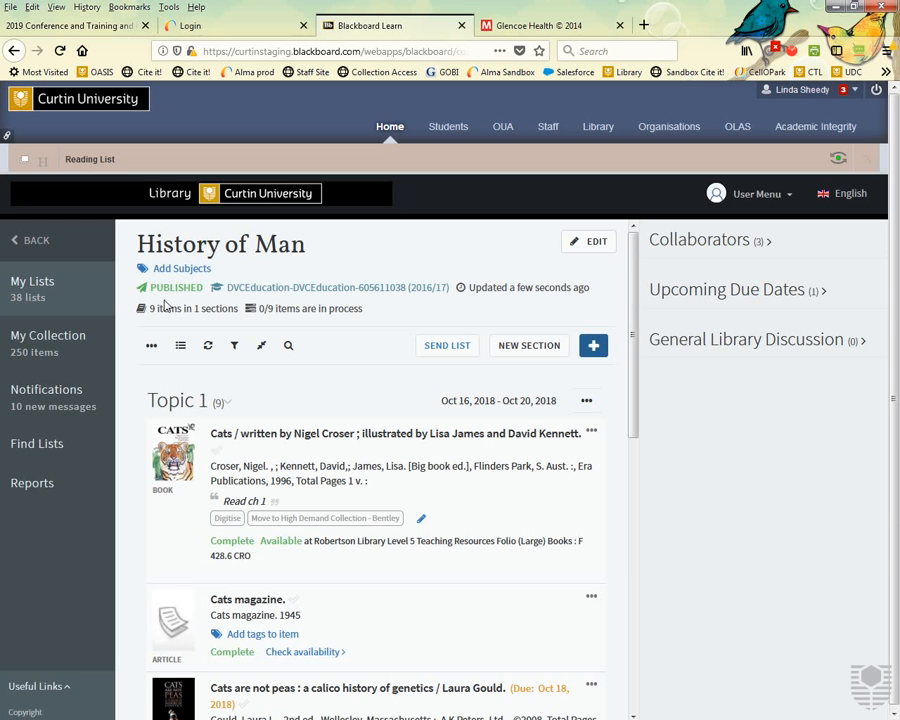
mouse_move(234, 294)
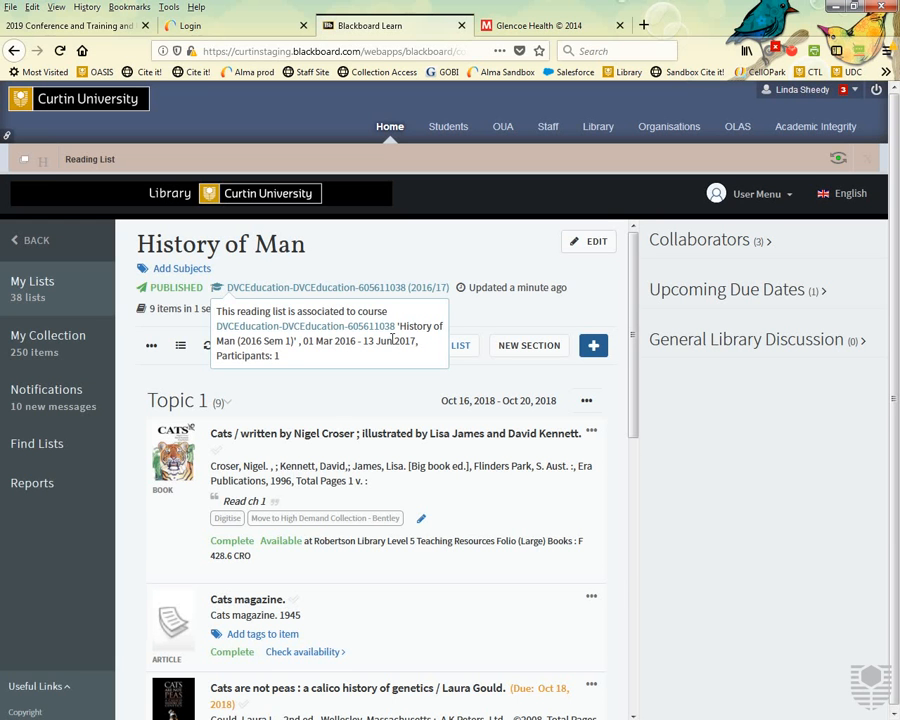
Show all 38 lists in My Lists without the course filter and open History of Man's options.
left_click(30, 284)
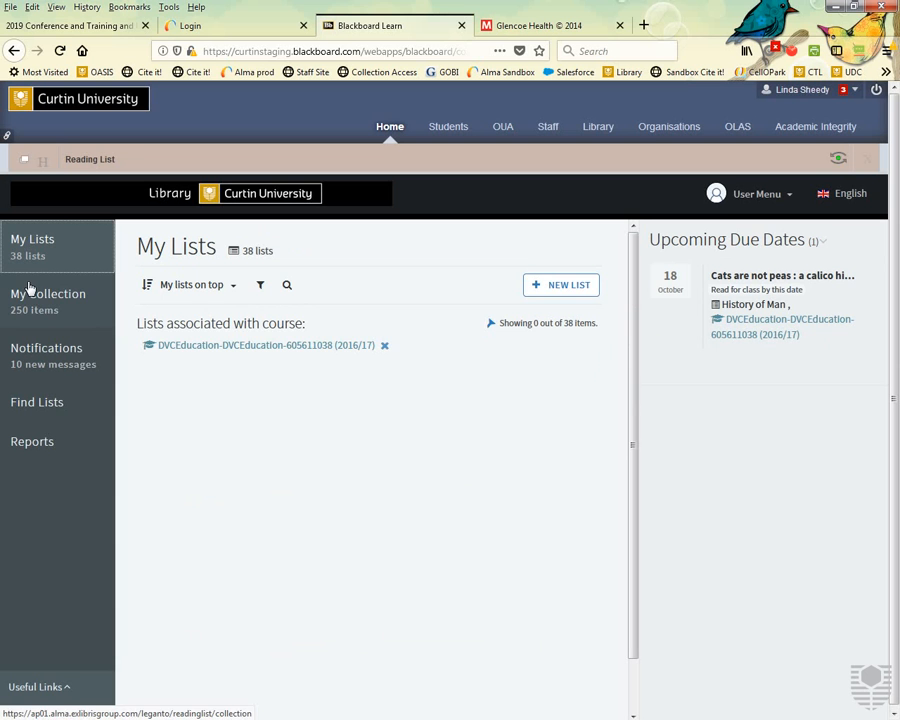
left_click(384, 346)
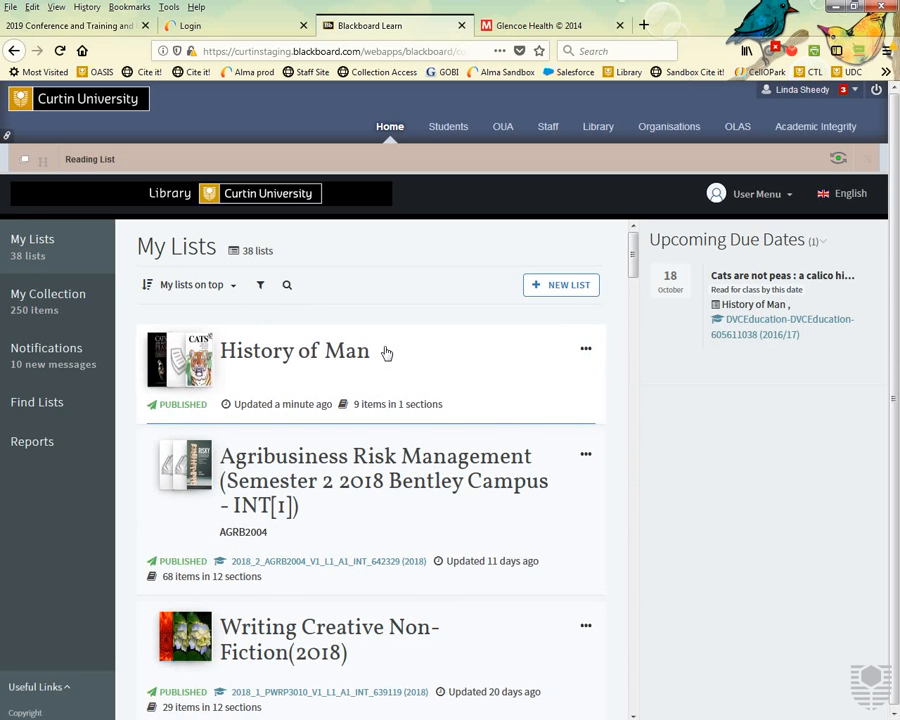
scroll(386, 353, "down", 15)
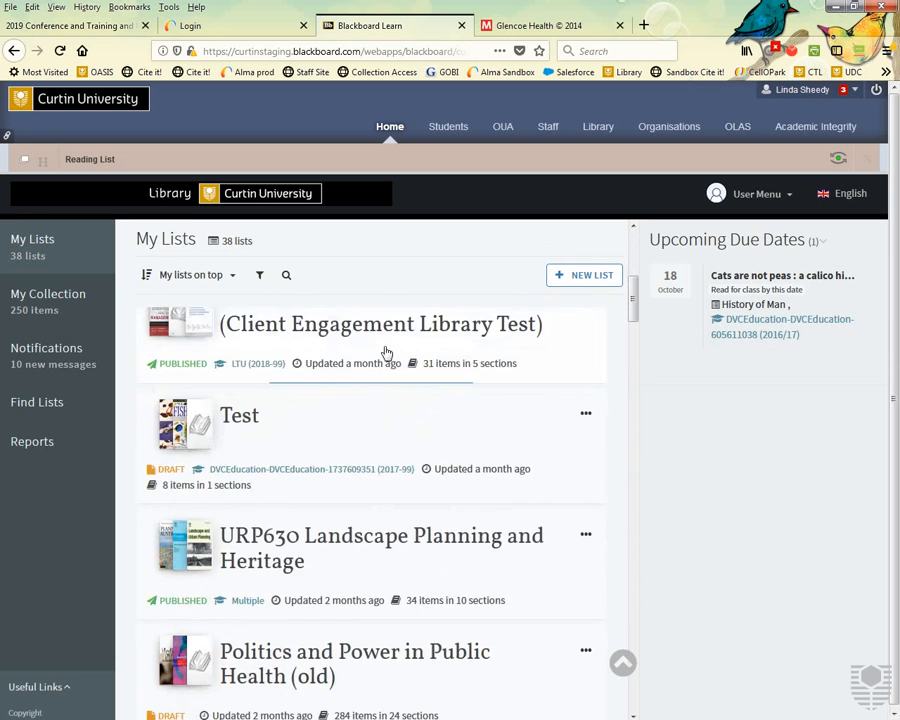
left_click_drag(634, 346, 669, 249)
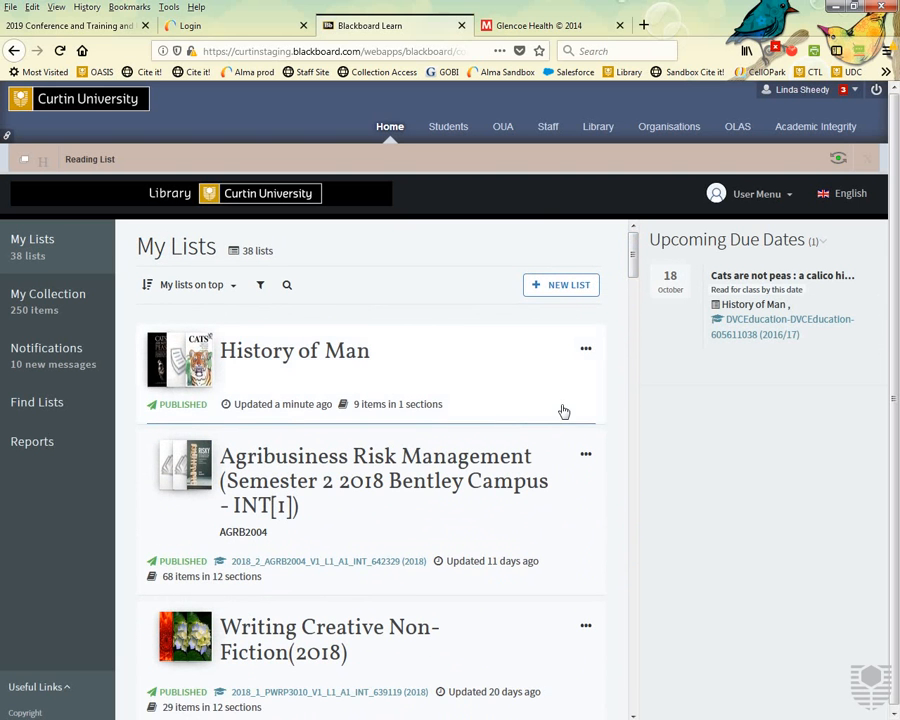
left_click(588, 351)
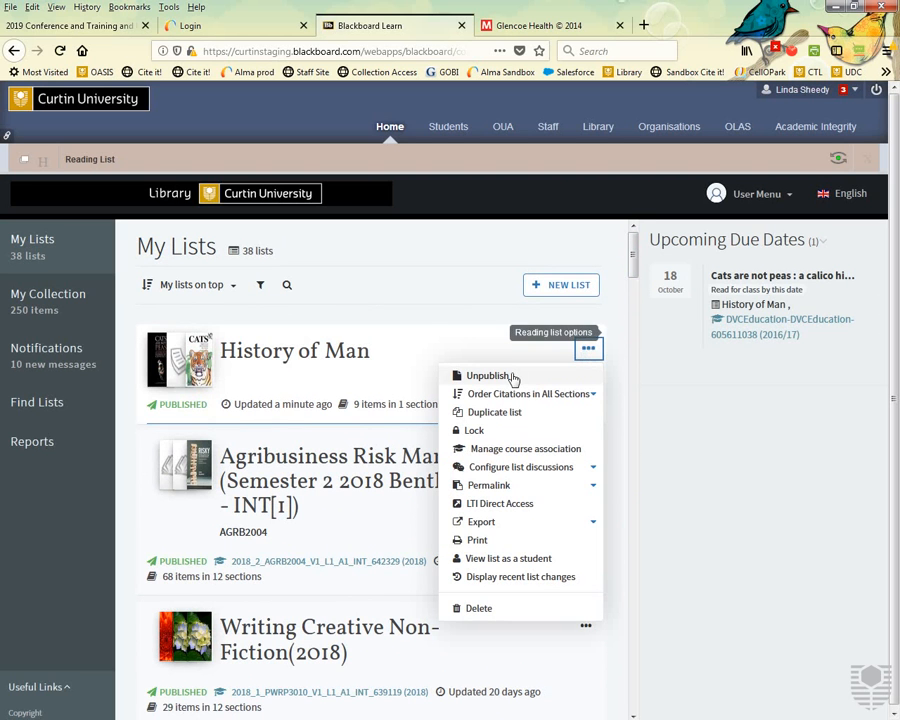
Associate History of Man with the RESERVEROOM, RES1000 and DVCEducation History of Man 2016 Sem 1 courses.
left_click(514, 451)
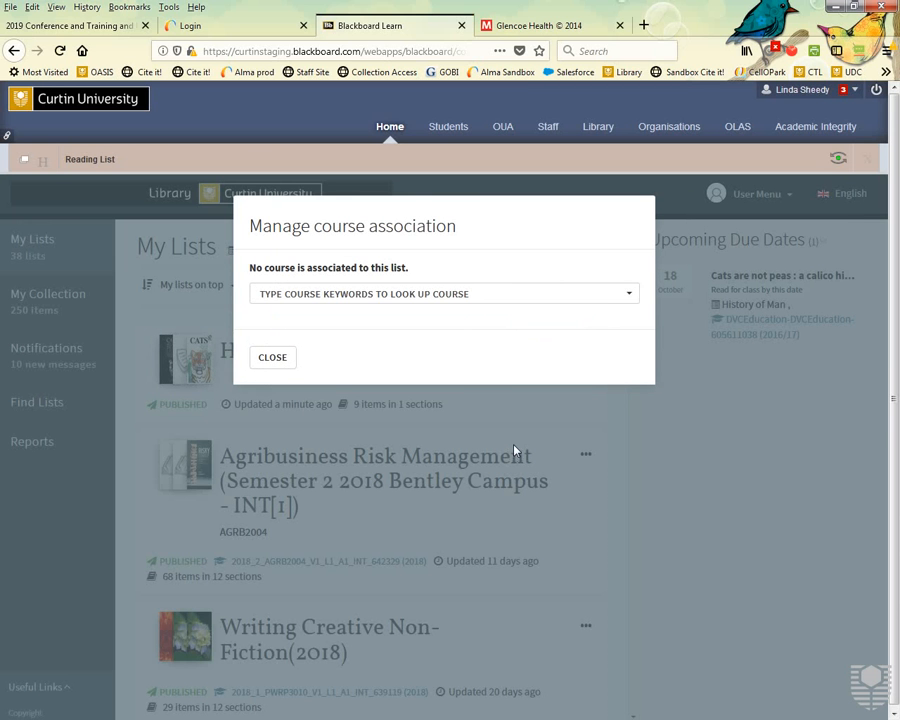
left_click(466, 295)
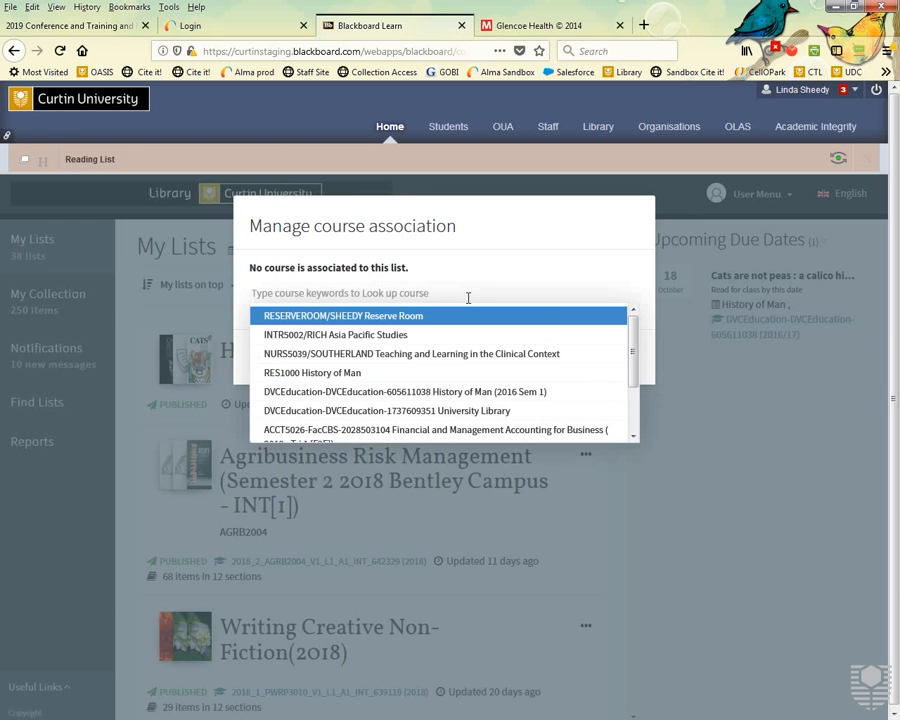
left_click(364, 316)
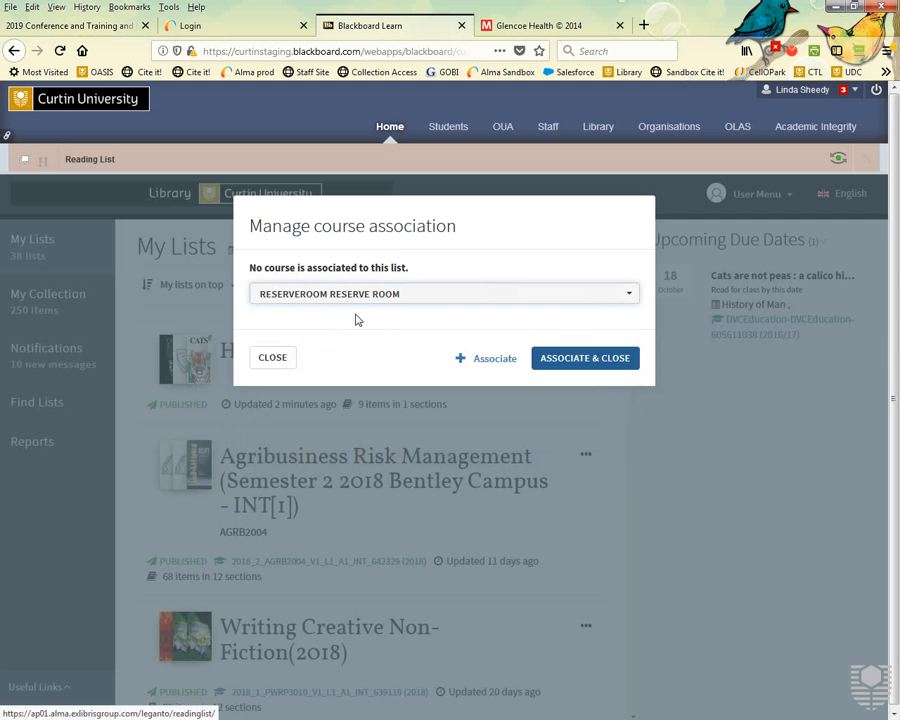
left_click(502, 360)
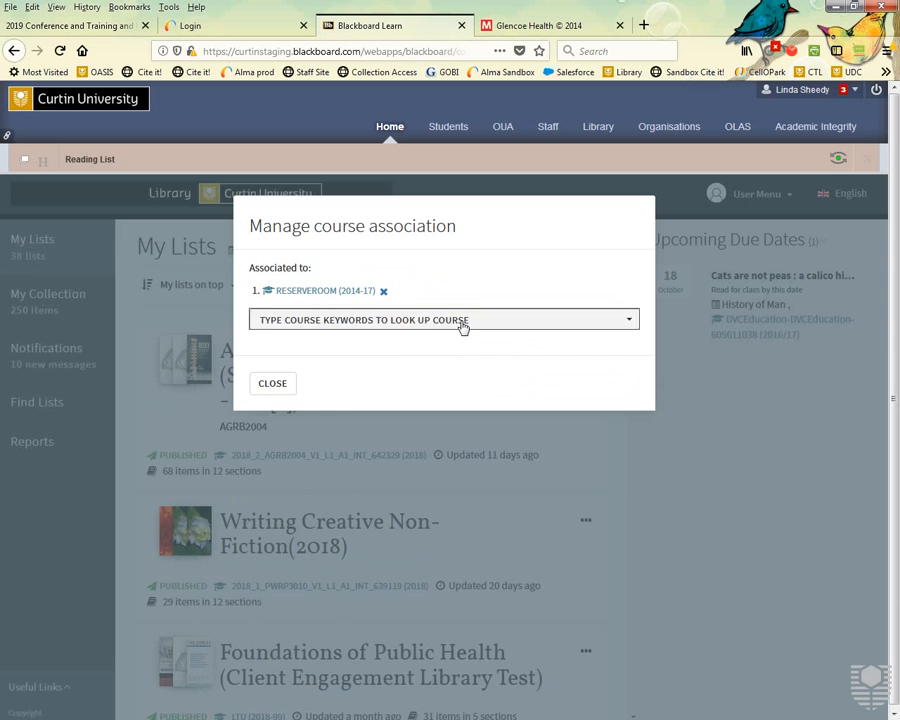
left_click(463, 325)
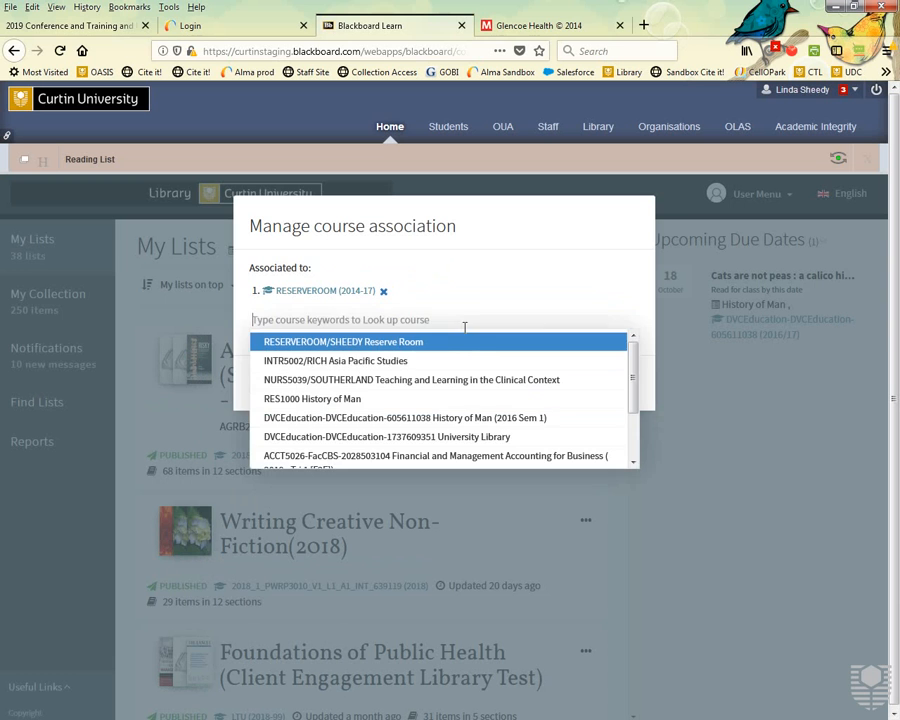
left_click(352, 400)
left_click(499, 388)
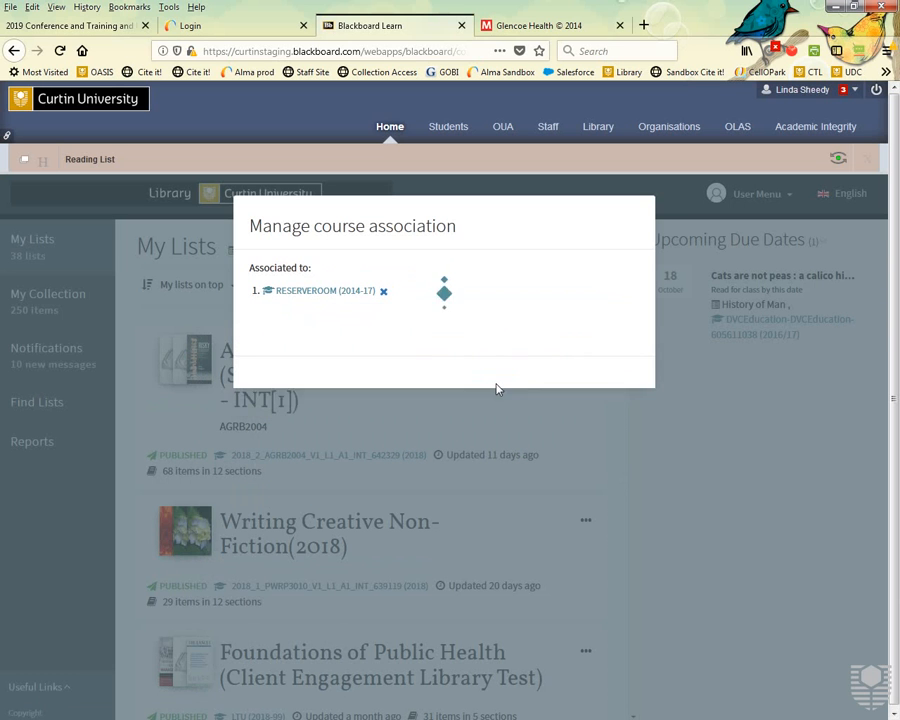
left_click(428, 323)
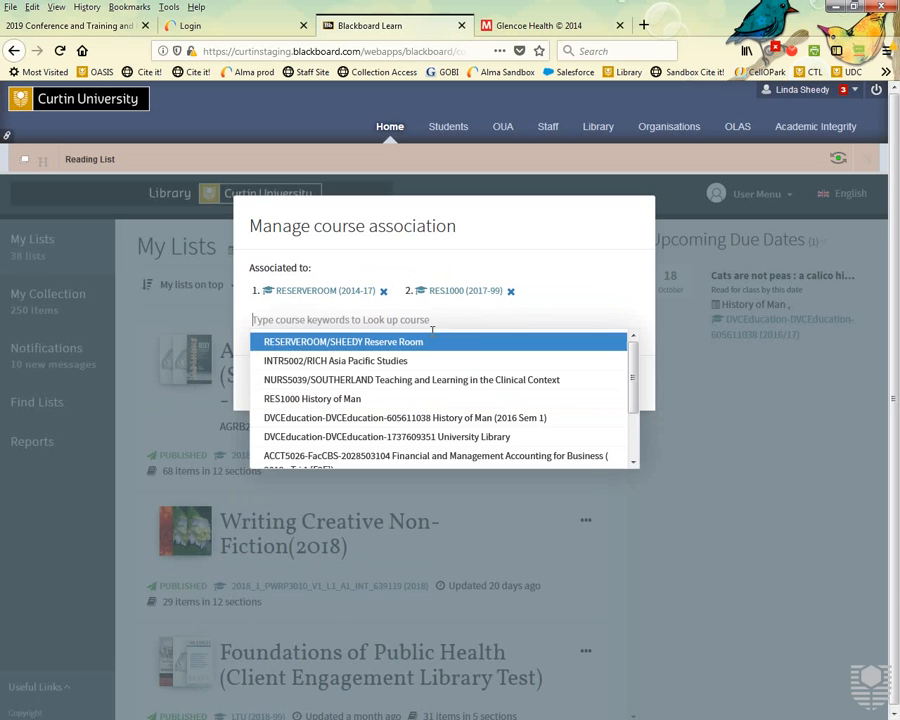
left_click(395, 418)
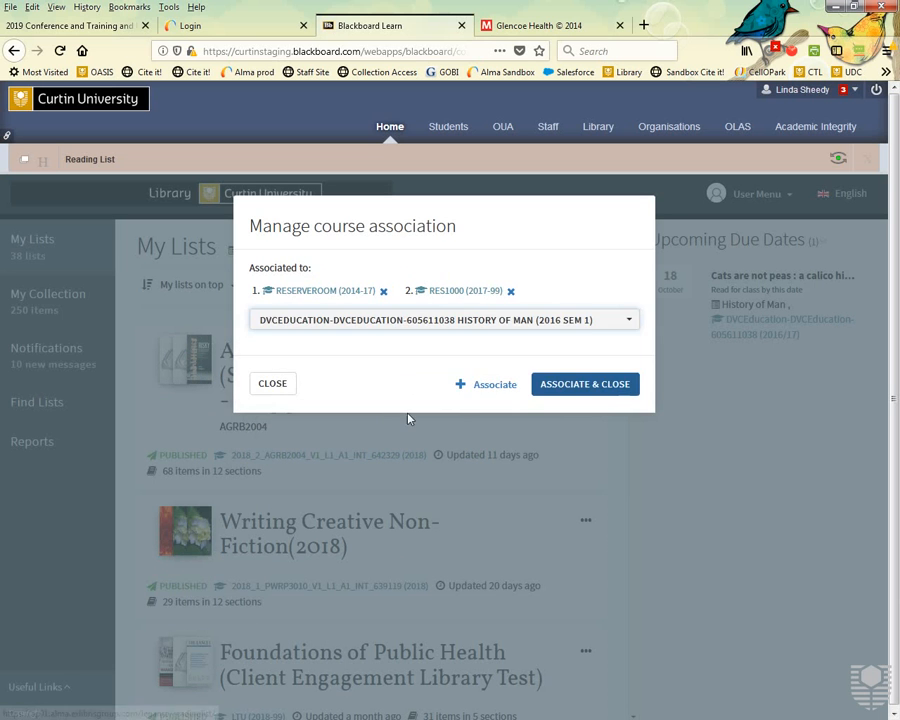
left_click(575, 388)
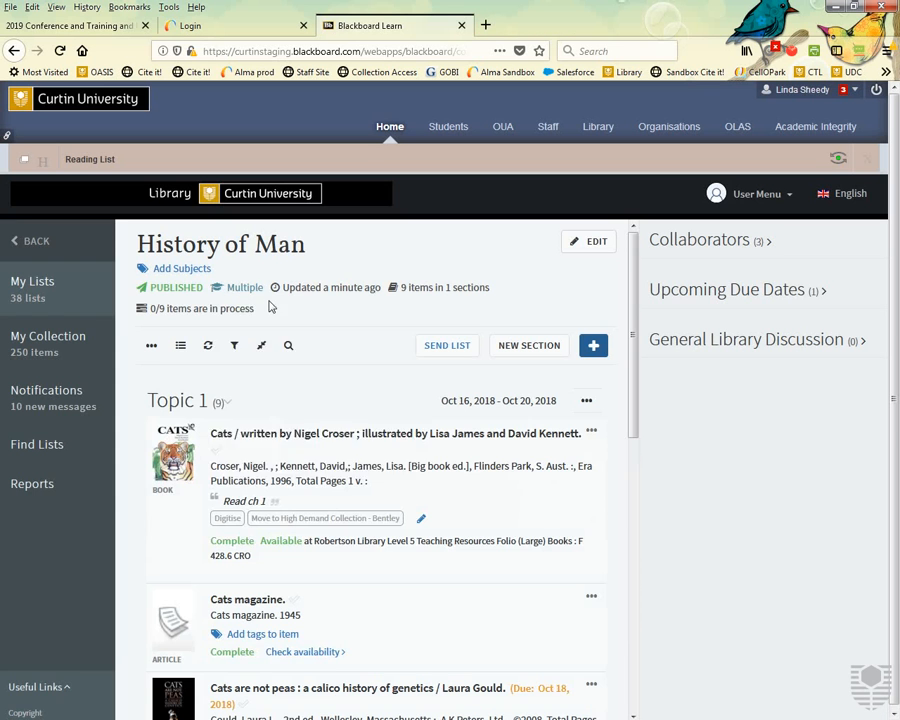
Open the Reading list options menu on the loaded History of Man list.
mouse_move(252, 297)
left_click(151, 347)
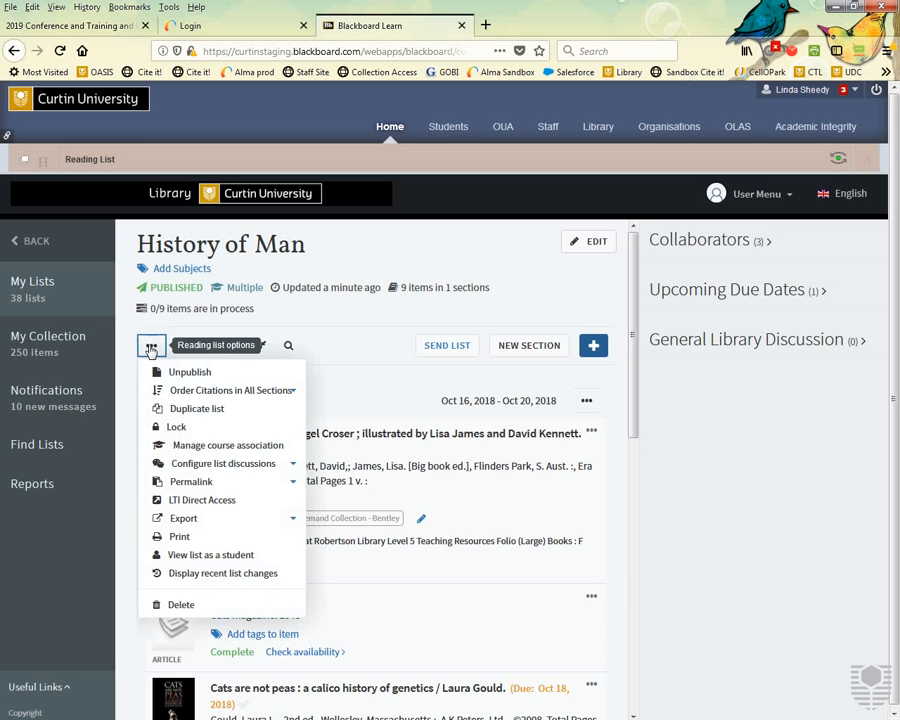
Unlink the DVCEducation and RES1000 courses, keeping only RESERVEROOM (2014-17), and return to My Lists.
left_click(218, 448)
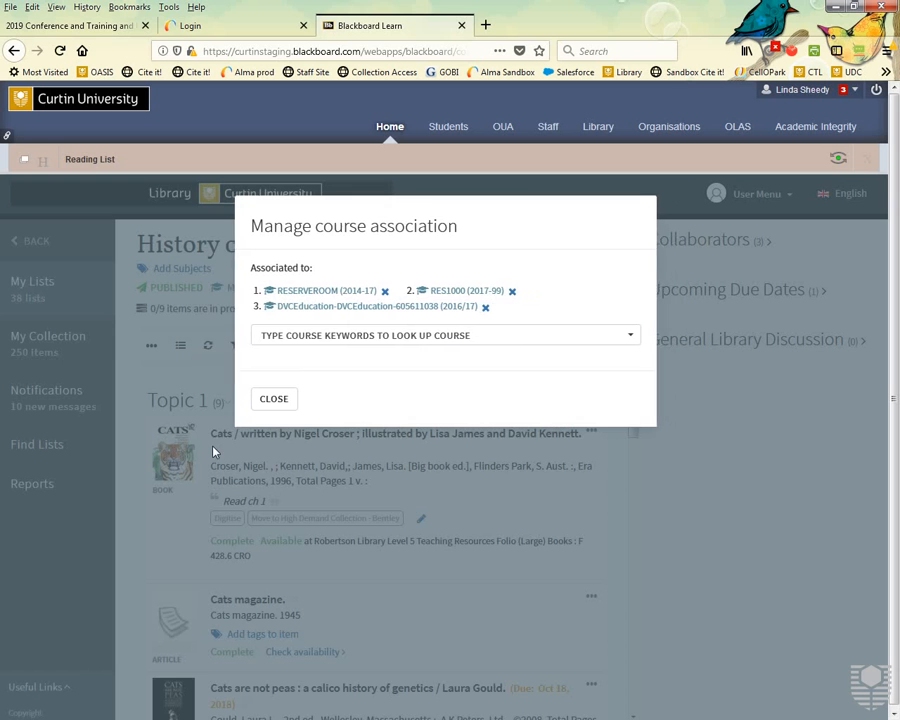
left_click(486, 310)
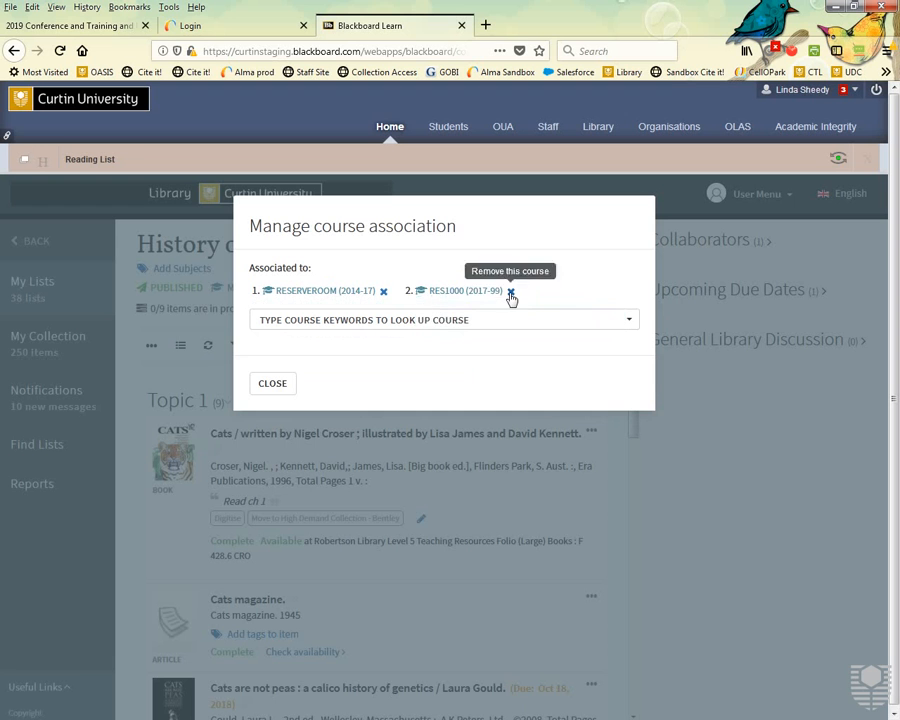
left_click(510, 291)
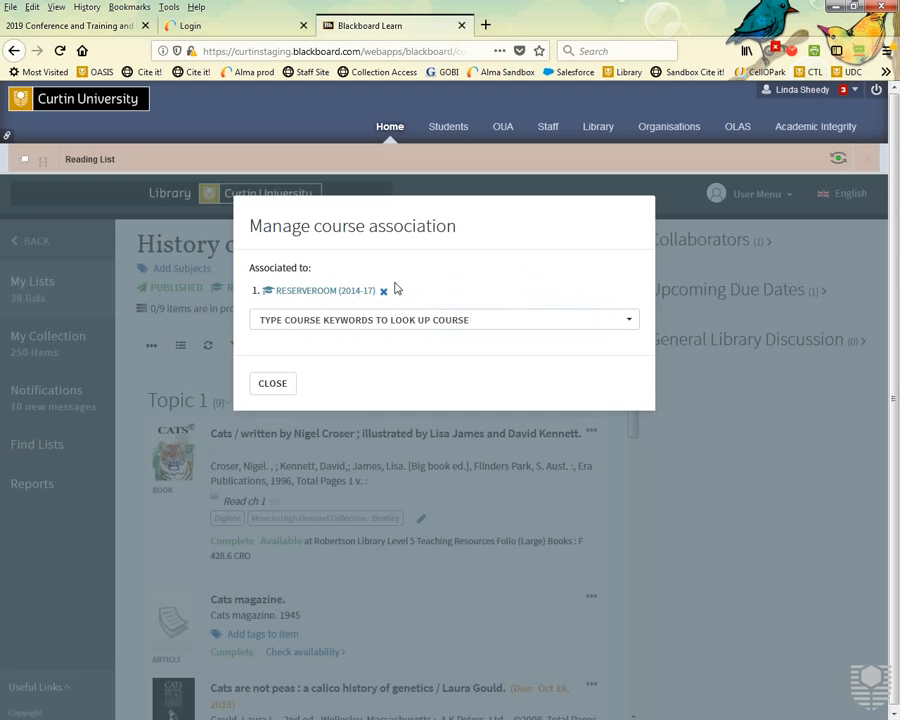
left_click(269, 386)
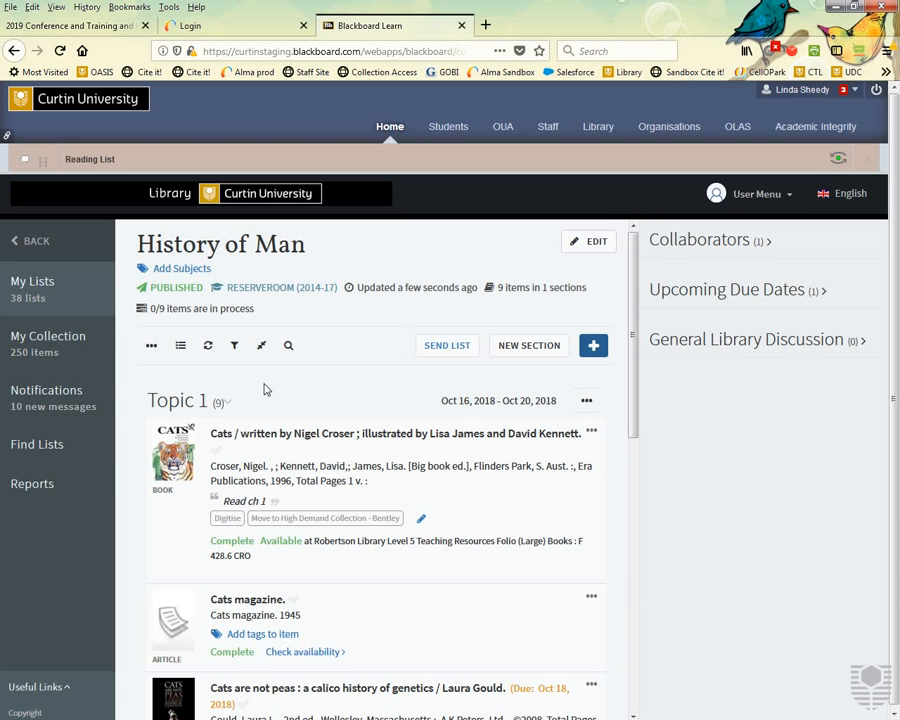
left_click(26, 291)
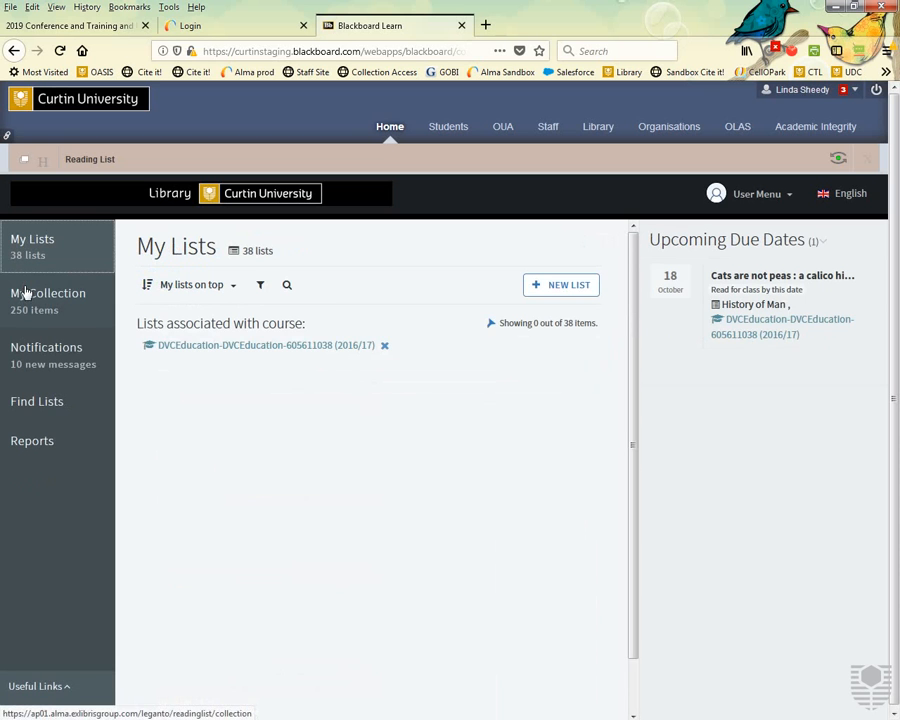
Clear the course filter and delete the History of Man list, confirming with OK.
left_click(385, 346)
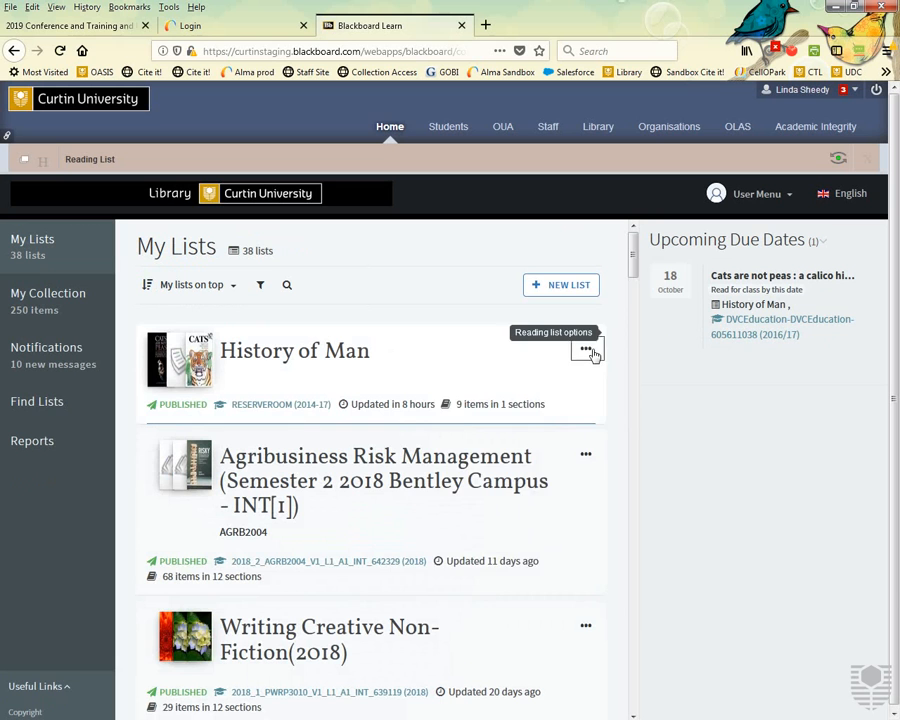
left_click(588, 350)
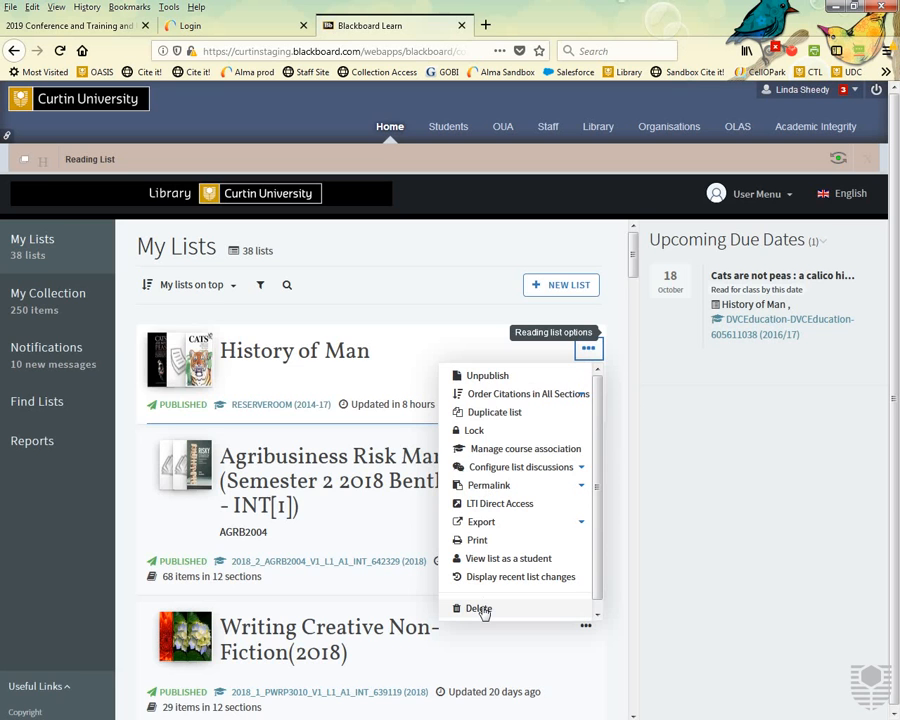
left_click(479, 609)
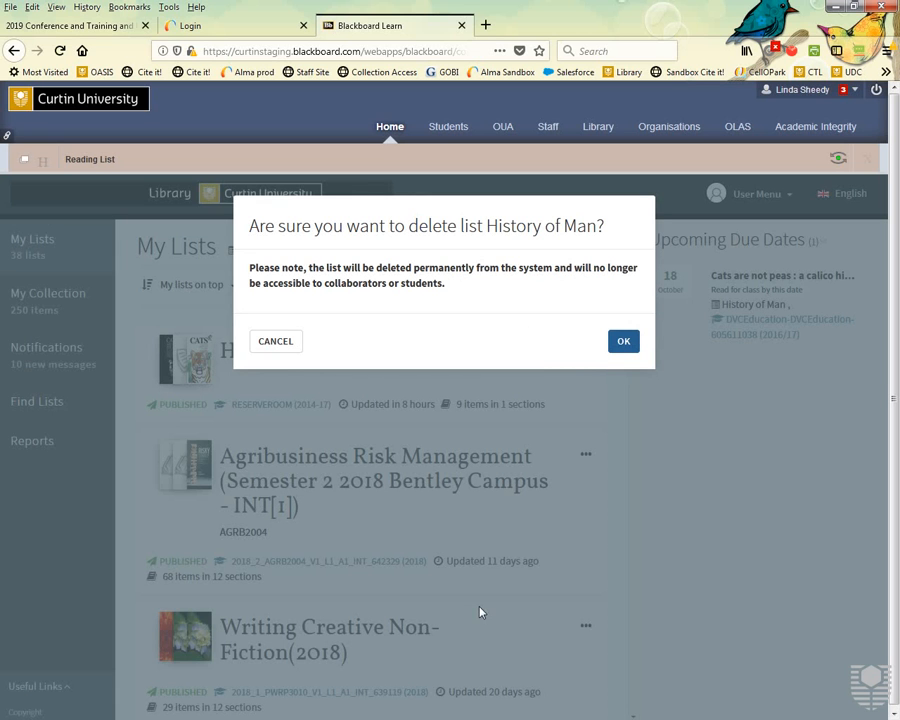
left_click(624, 343)
left_click(624, 343)
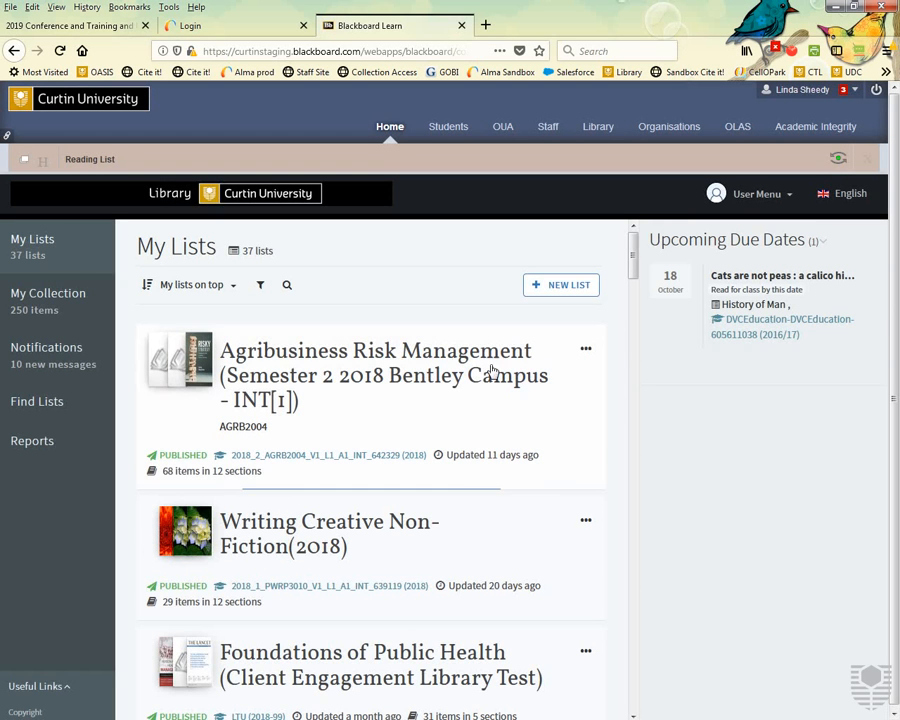
Restore History of Man from Recently Deleted and clear the course filter to show 38 lists.
left_click(149, 286)
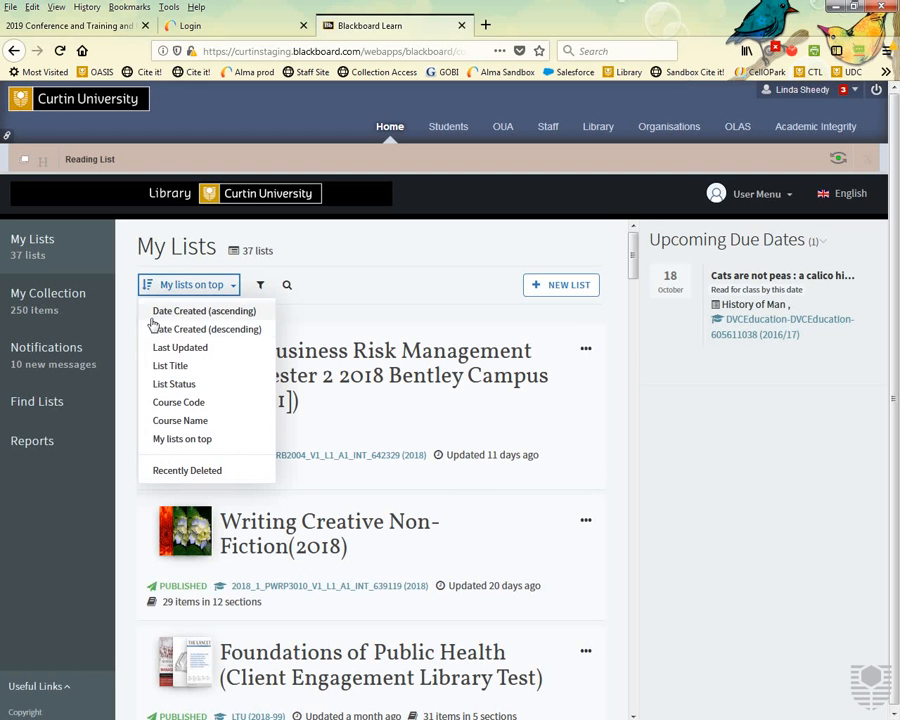
left_click(181, 470)
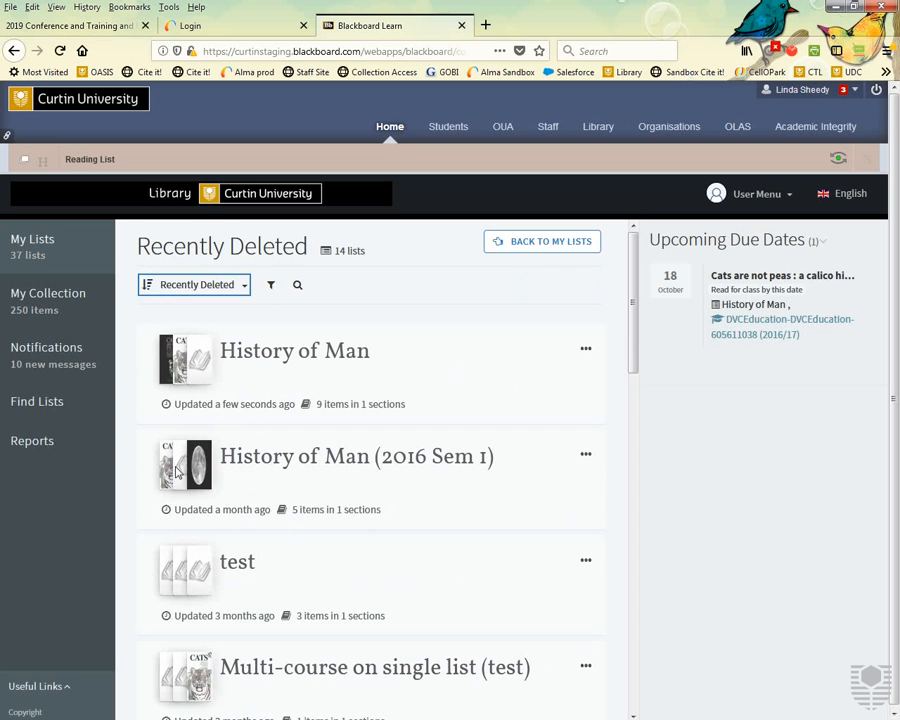
left_click(587, 350)
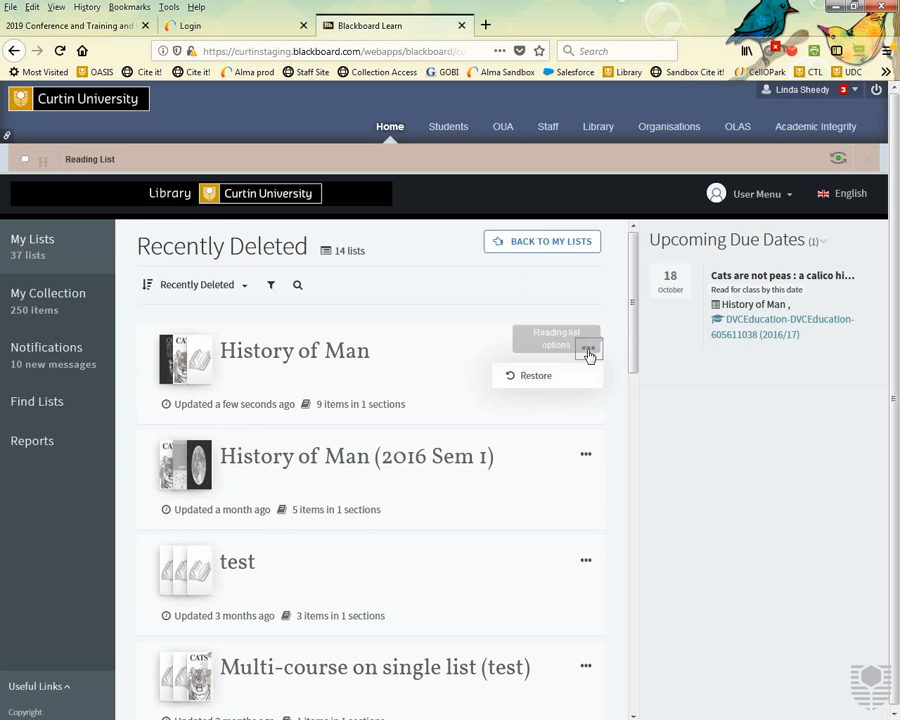
left_click(530, 384)
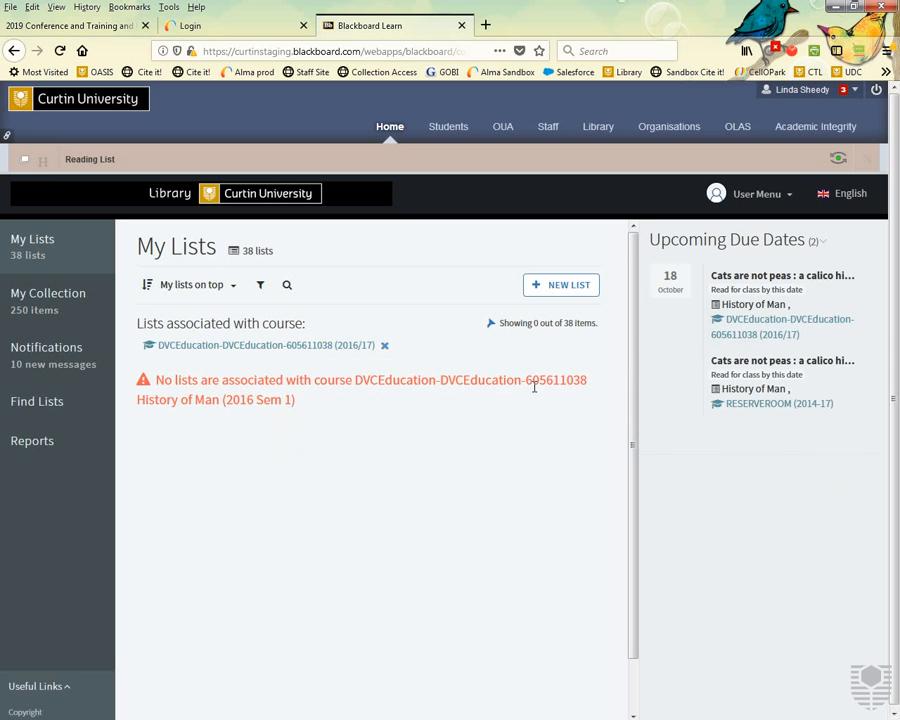
left_click(384, 346)
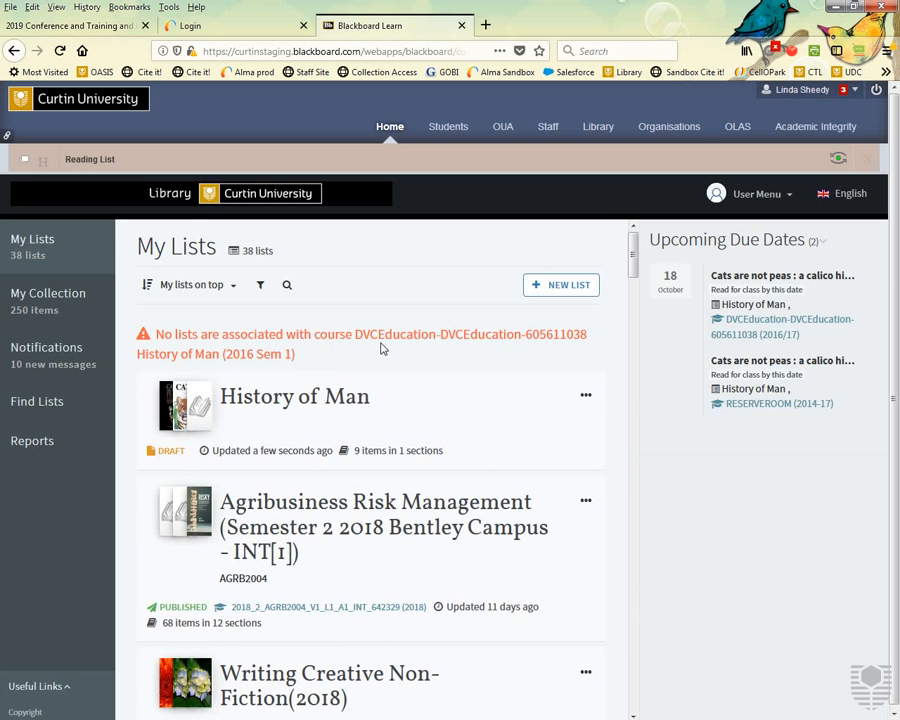
Export History of Man to Word with APA bibliography style and open History+of+Man.rtf.
left_click(586, 396)
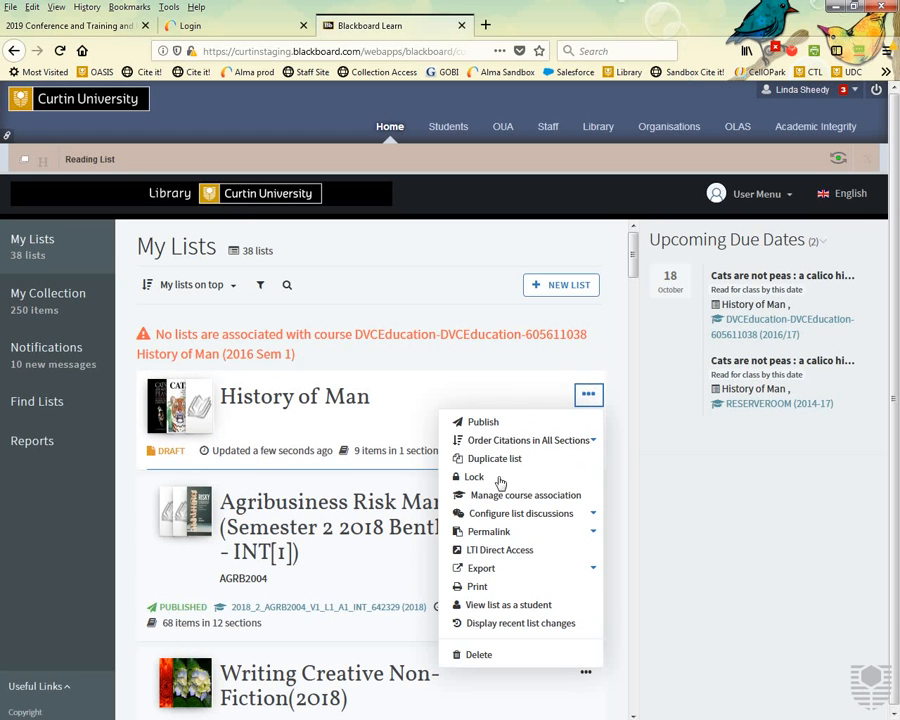
left_click(478, 569)
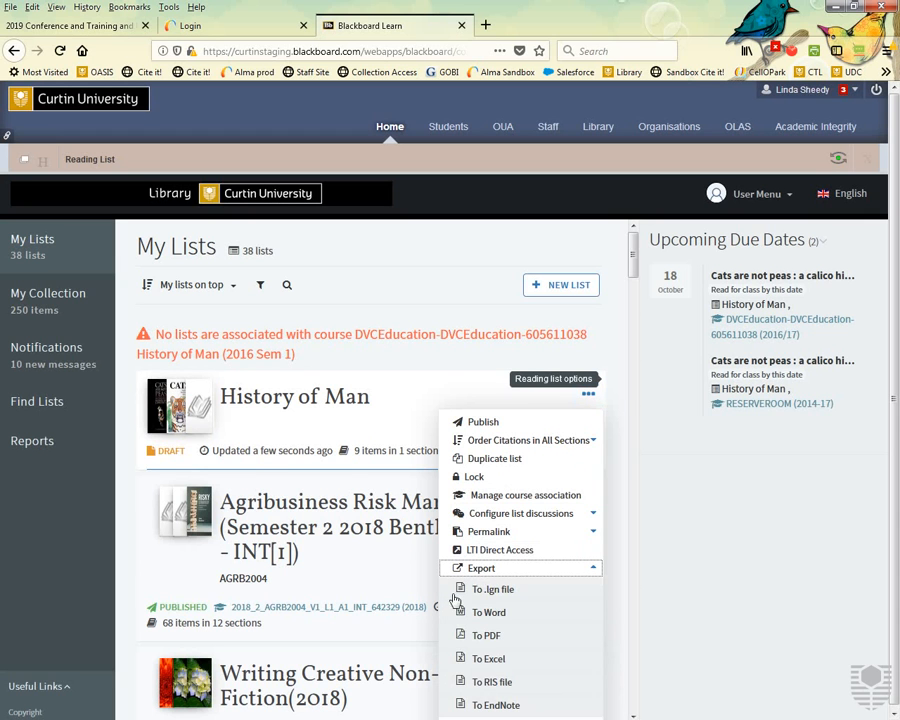
left_click(507, 619)
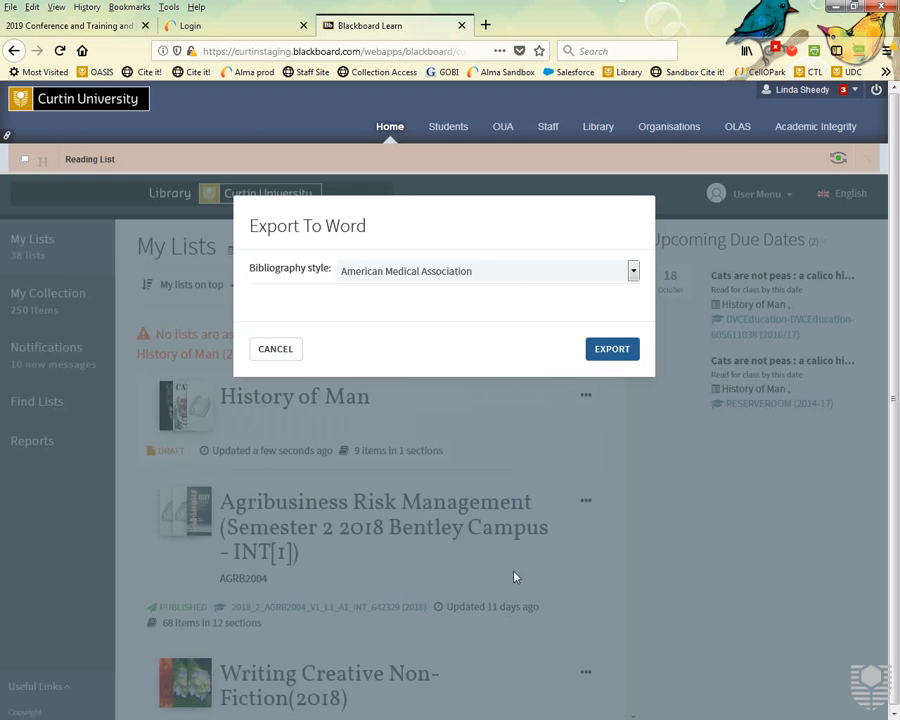
left_click(633, 272)
left_click(430, 290)
left_click(428, 308)
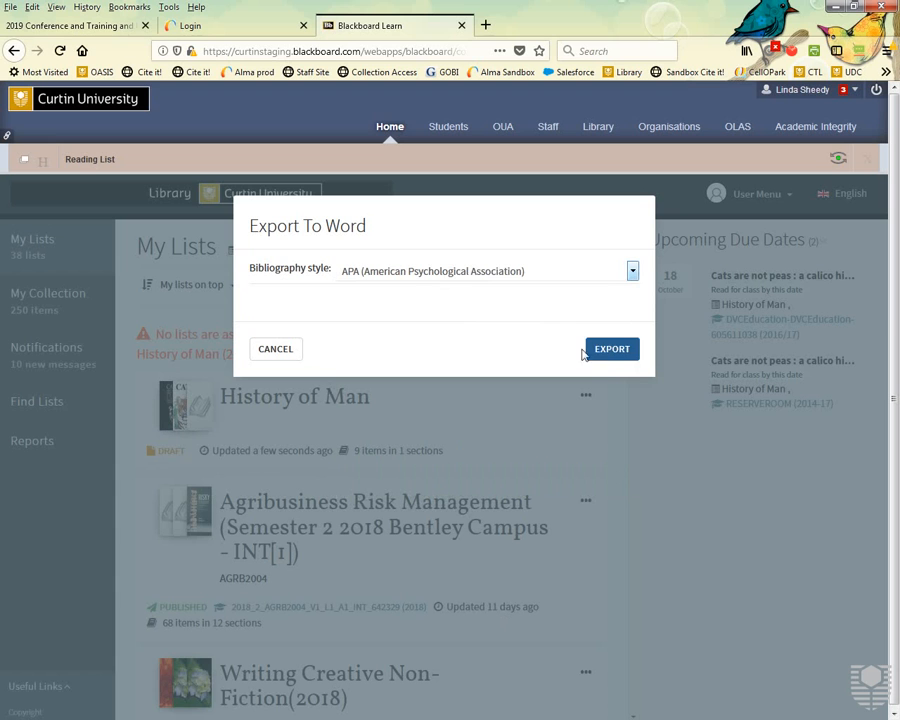
left_click(608, 356)
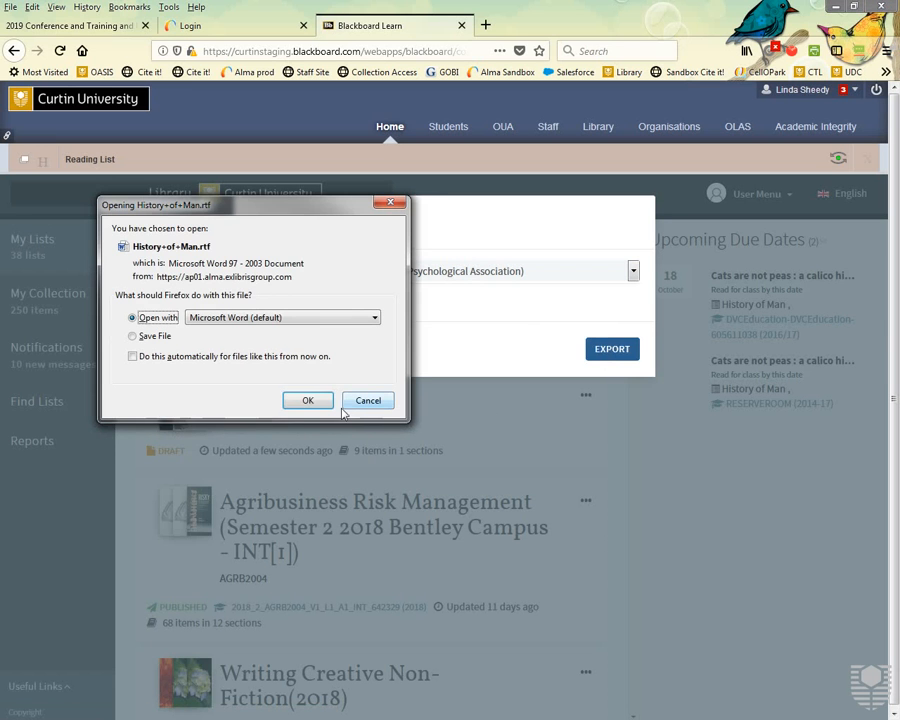
left_click(308, 400)
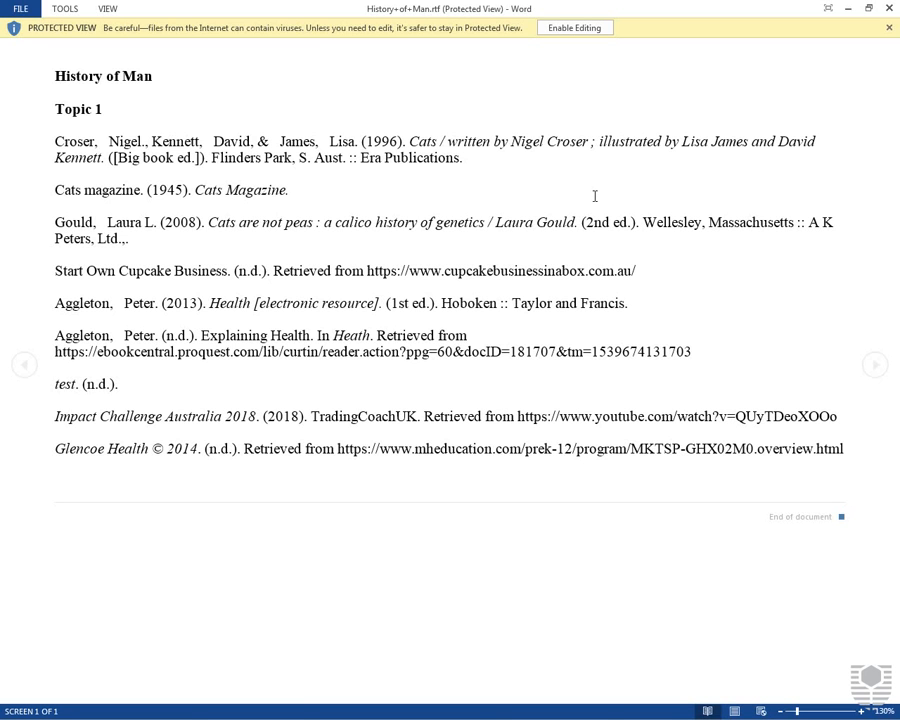
Close History+of+Man.rtf in Word and cancel the Export To Word dialog.
left_click(889, 8)
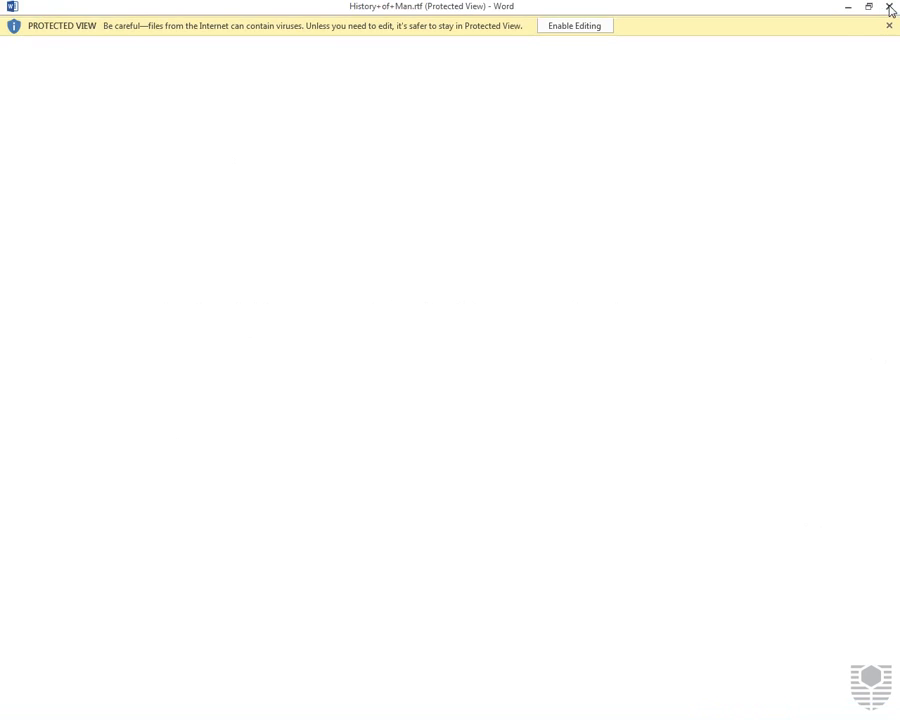
left_click(299, 349)
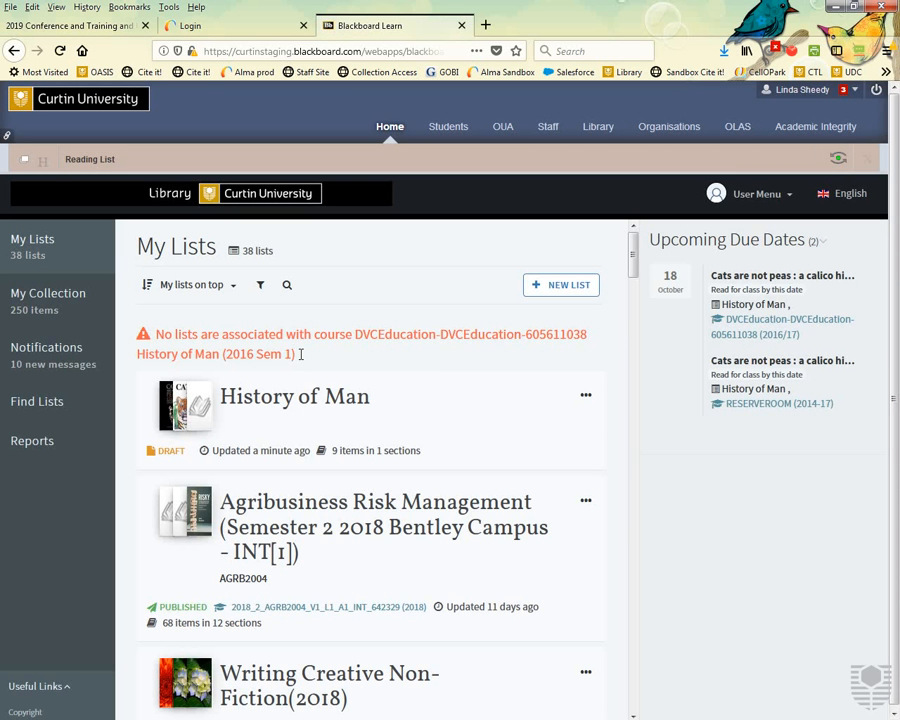
Preview the History of Man list in student view and expand the upcoming due dates.
left_click(590, 397)
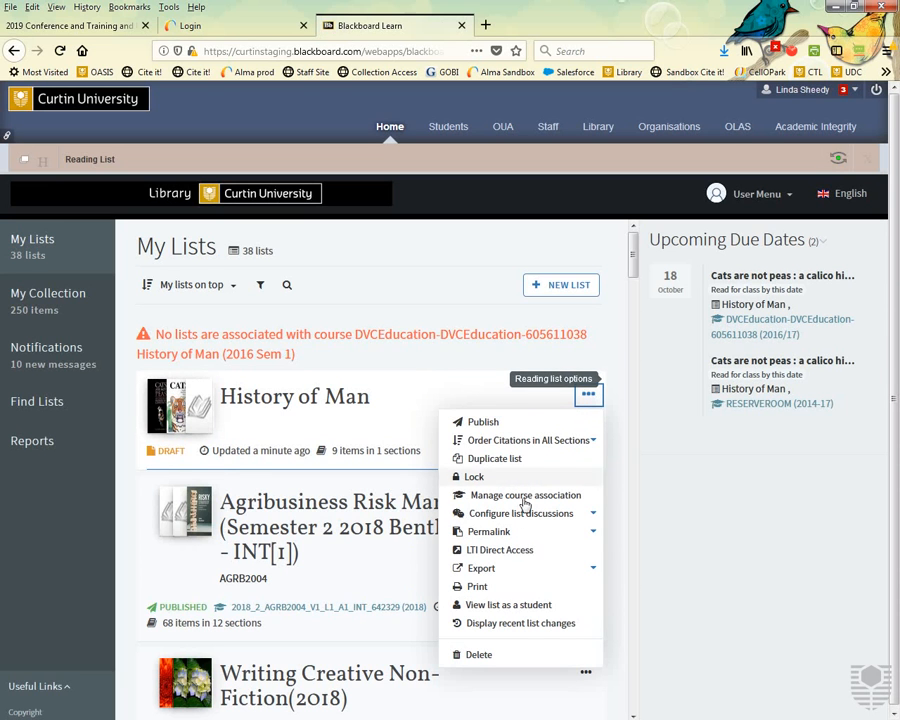
left_click(527, 607)
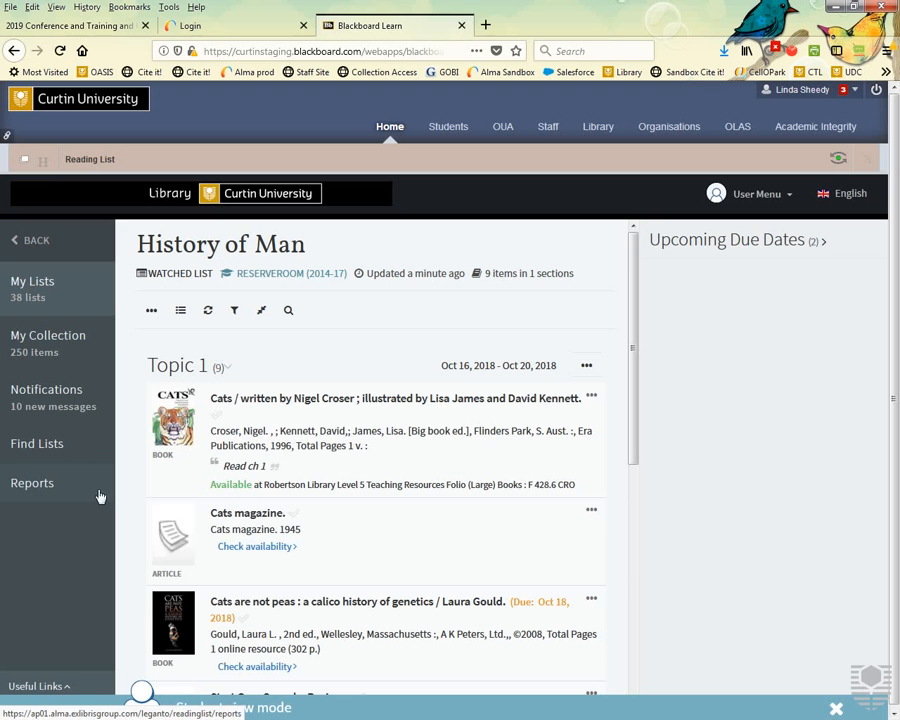
left_click(822, 243)
Inspect the Cats book's details, then close them and exit student view.
left_click(386, 400)
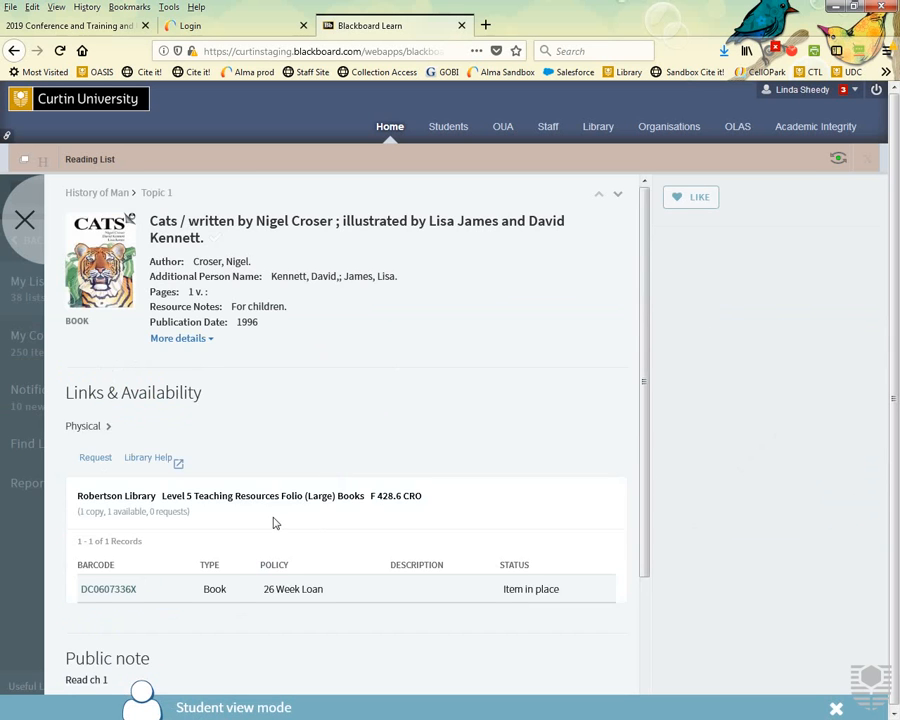
scroll(275, 521, "down", 3)
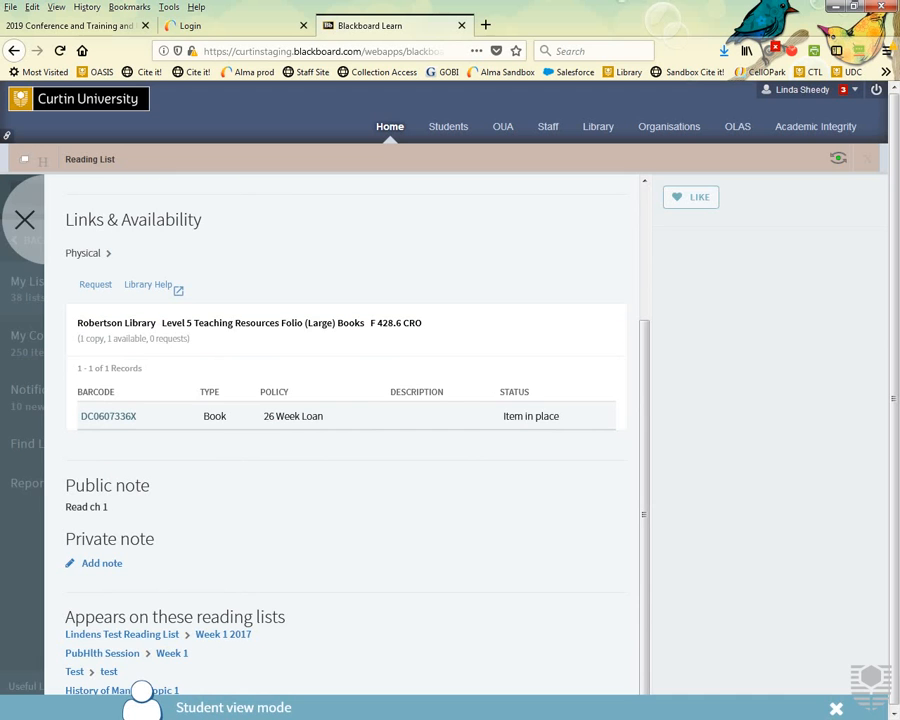
left_click(24, 220)
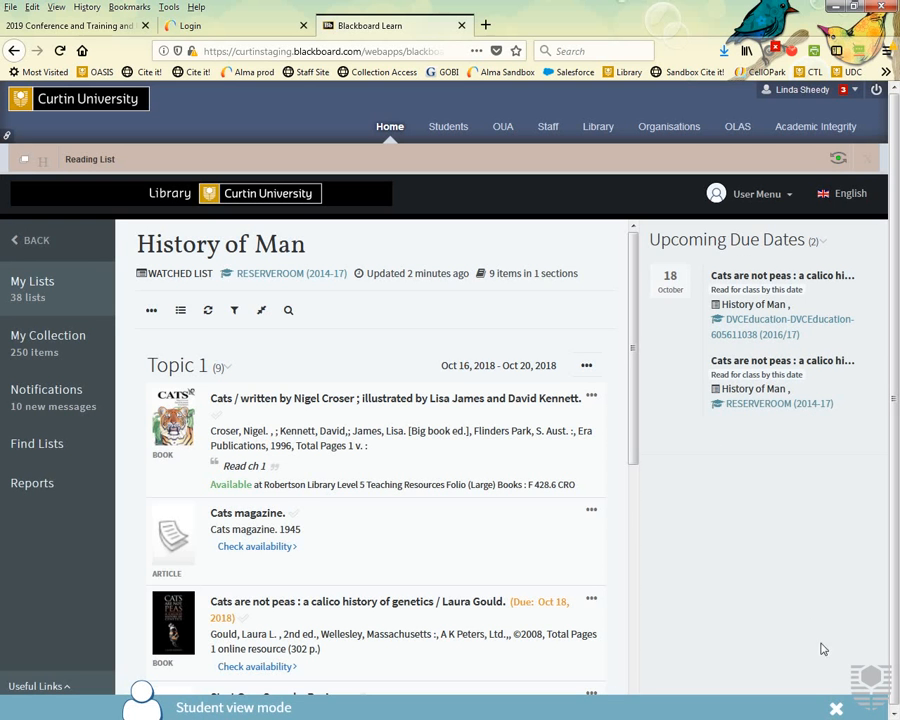
left_click(836, 709)
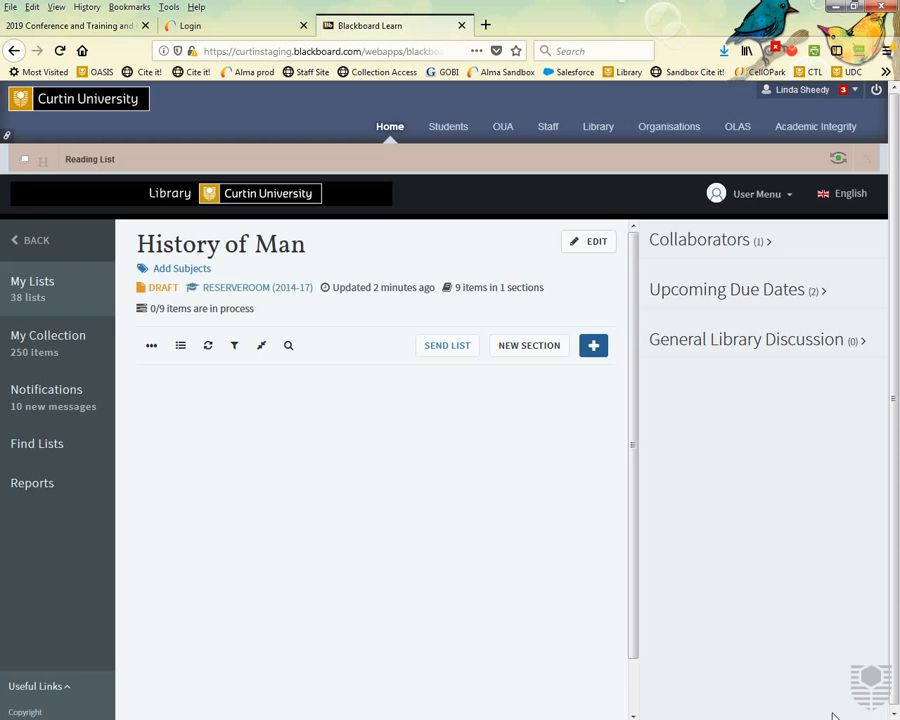
Go from Notifications to Reports and scroll through the Student Usage Analysis charts.
left_click(62, 400)
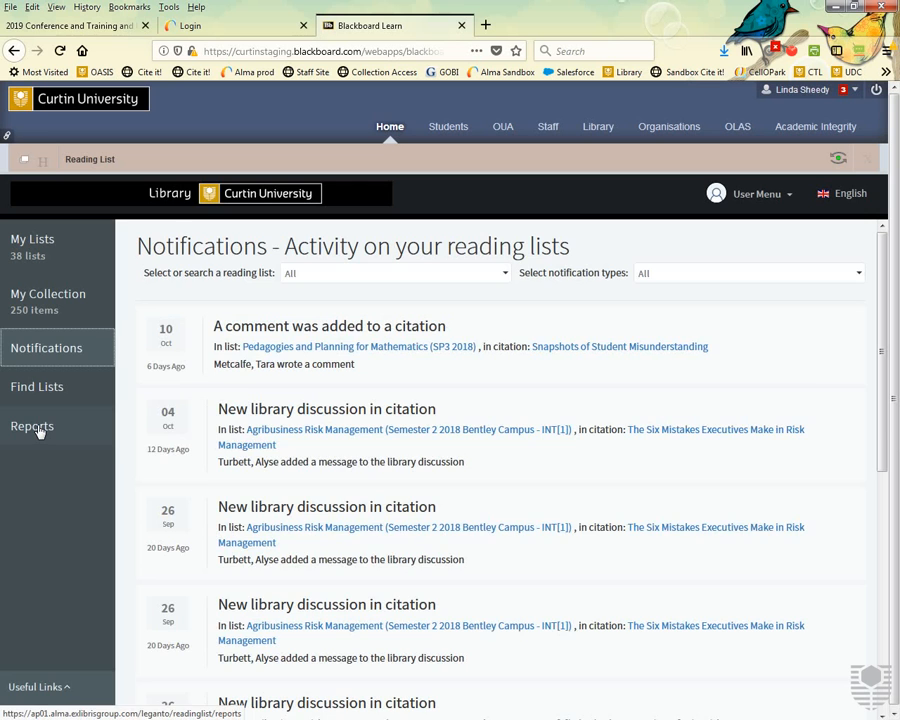
left_click(38, 431)
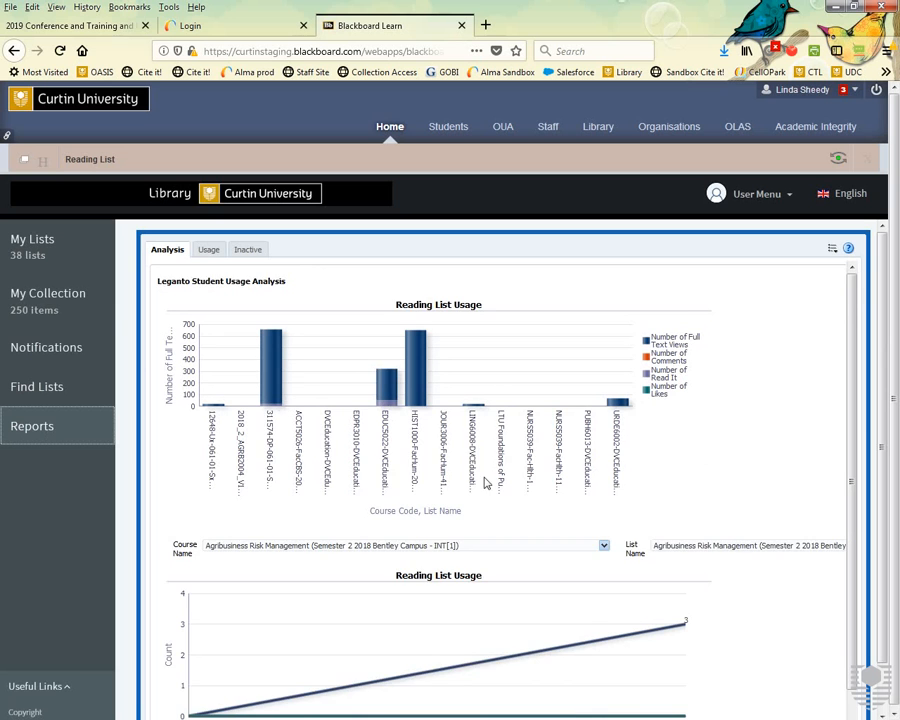
scroll(486, 483, "down", 1)
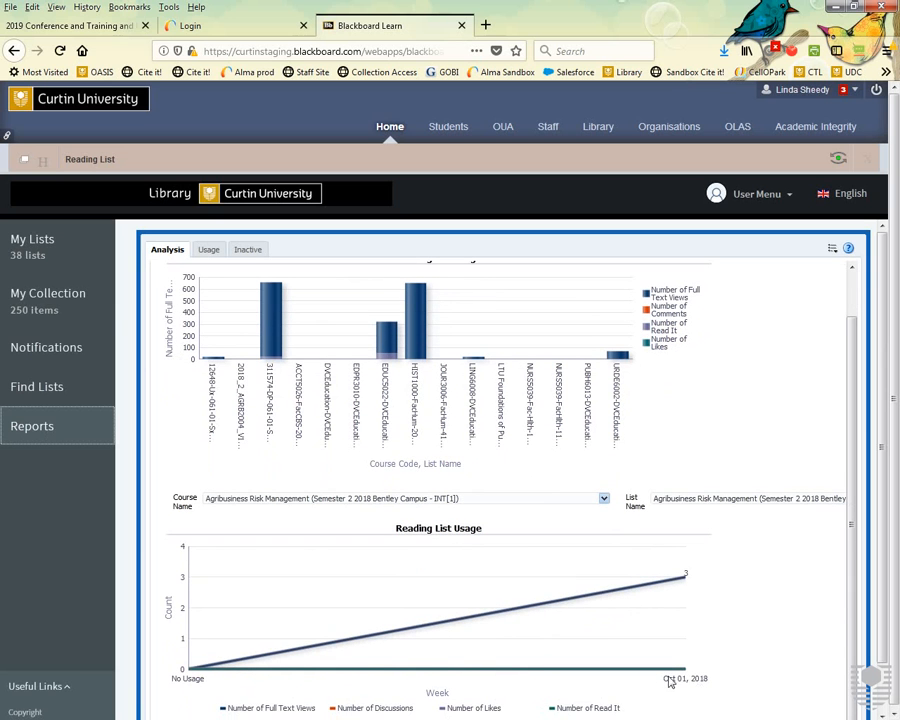
Drill into HIST1000 on the usage bar chart to show the course code, name and status table.
scroll(647, 678, "down", 1)
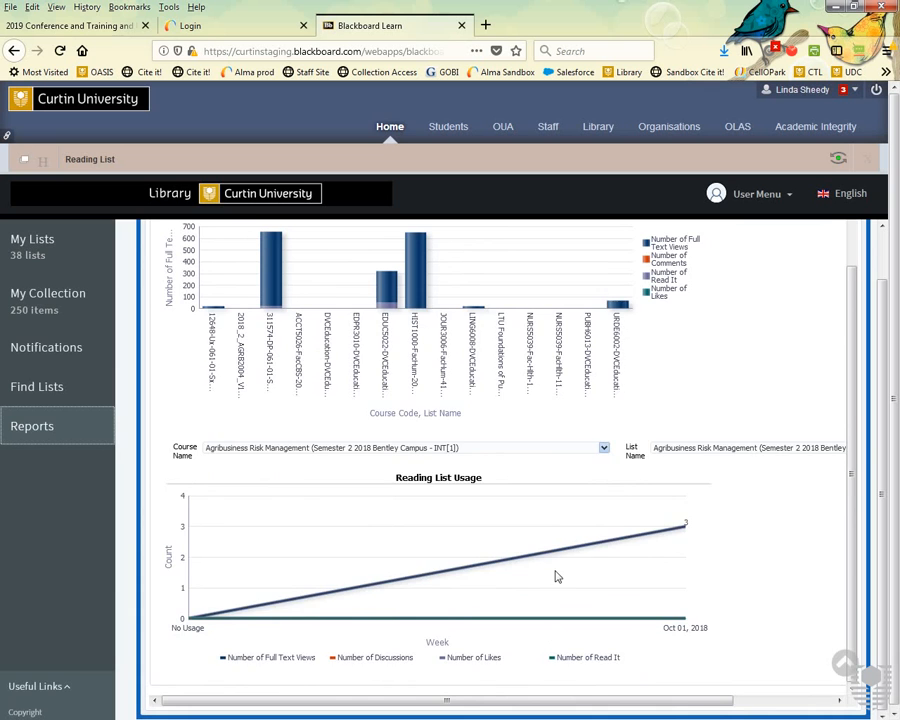
scroll(555, 575, "up", 1)
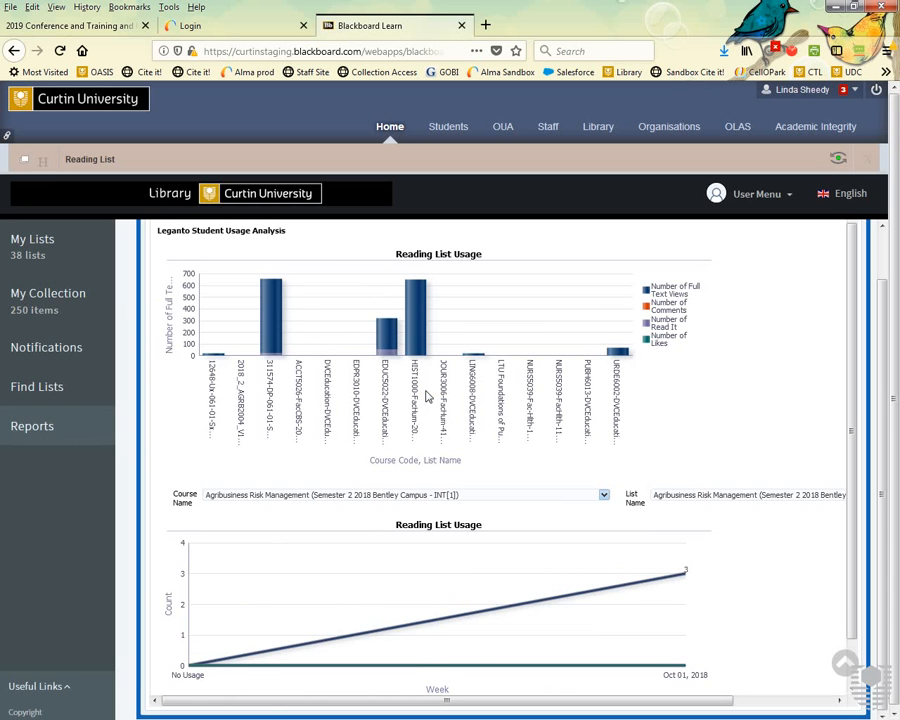
left_click(427, 397)
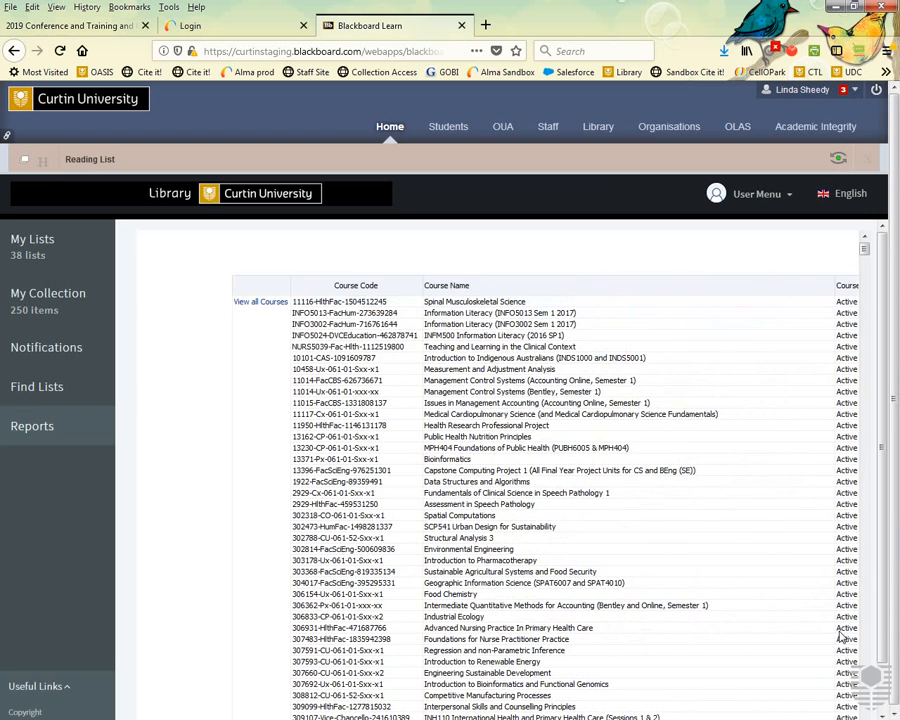
Shift the usage report table left to show the list names and totals columns.
scroll(800, 580, "down", 4)
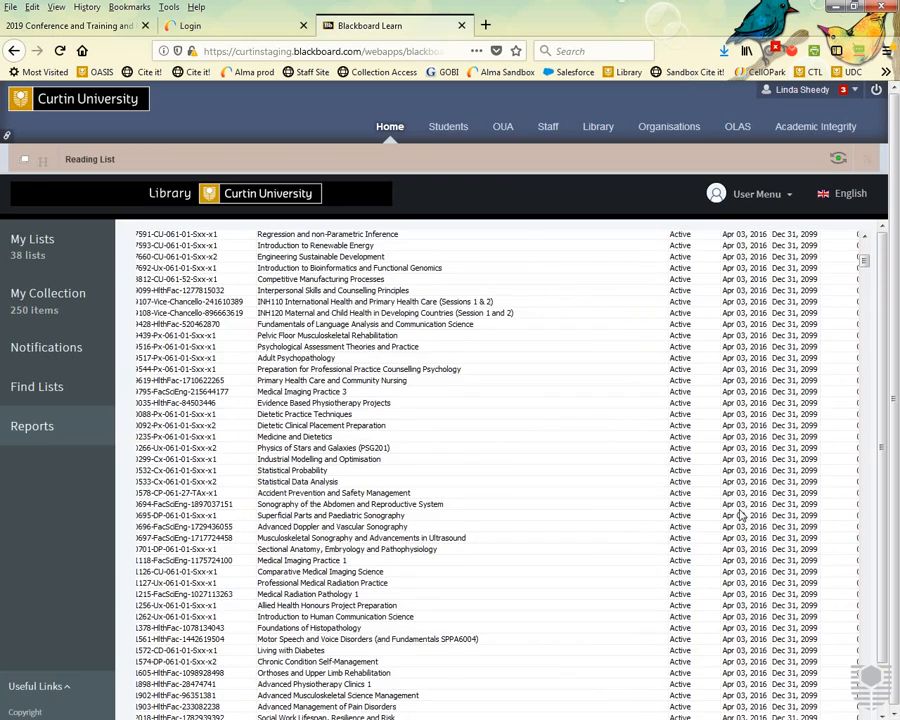
scroll(741, 515, "up", 5)
left_click_drag(865, 258, 864, 535)
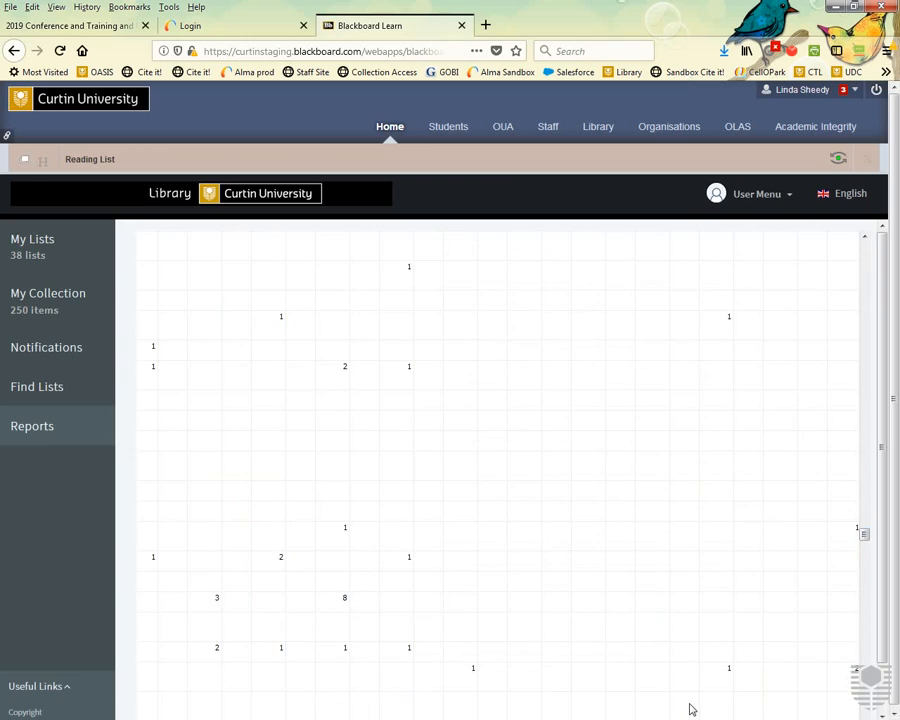
key("Left")
key("Left")
key("Left")
key("Left")
key("Left")
key("Left")
key("Left")
key("Left")
key("Left")
key("Left")
key("Left")
key("Left")
key("Left")
key("Left")
key("Left")
key("Left")
key("Left")
key("Left")
key("Left")
key("Left")
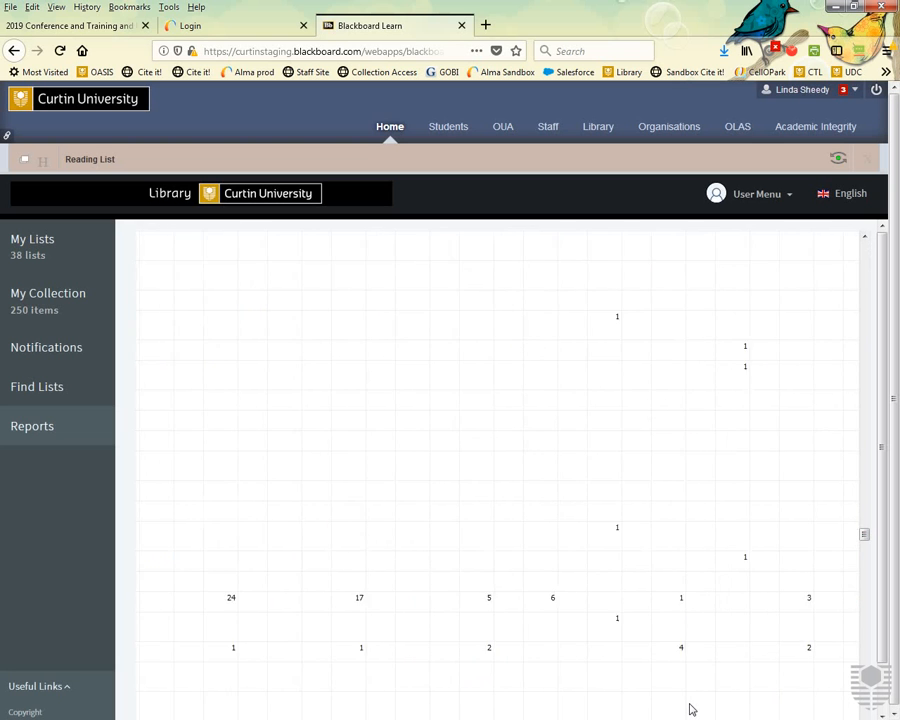
key("Left")
key("Left")
key("Left")
key("Left")
key("Left")
key("Left")
key("Left")
key("Left")
key("Left")
key("Left")
key("Left")
key("Left")
key("Left")
key("Left")
key("Left")
key("Left")
key("Left")
key("Left")
key("Left")
key("Left")
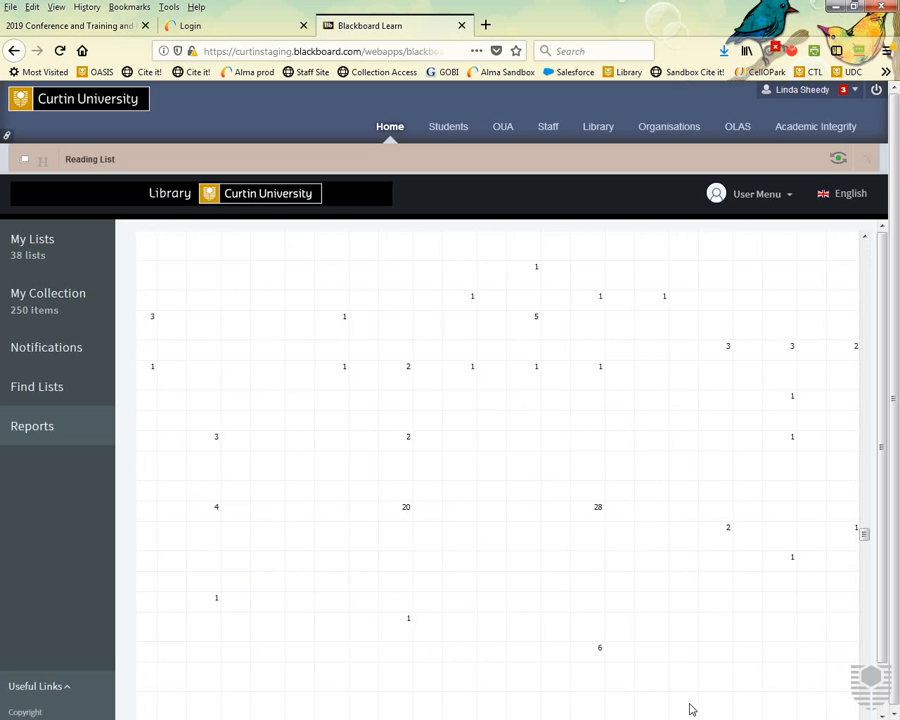
key("Left")
key("Left")
key("Left")
key("Left")
key("Left")
key("Left")
key("Left")
key("Left")
key("Left")
key("Left")
key("Left")
key("Left")
key("Left")
key("Left")
key("Left")
key("Left")
key("Left")
key("Left")
key("Left")
key("Left")
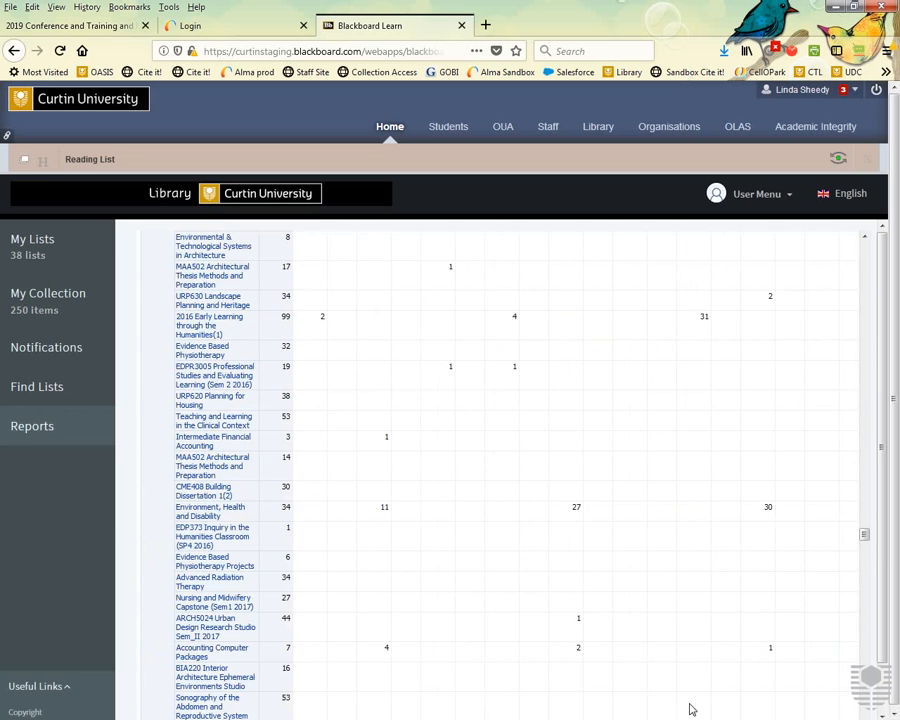
Open the Upper Limb Musculoskeletal Science 2018 section report, then return to My Lists.
scroll(640, 673, "up", 13)
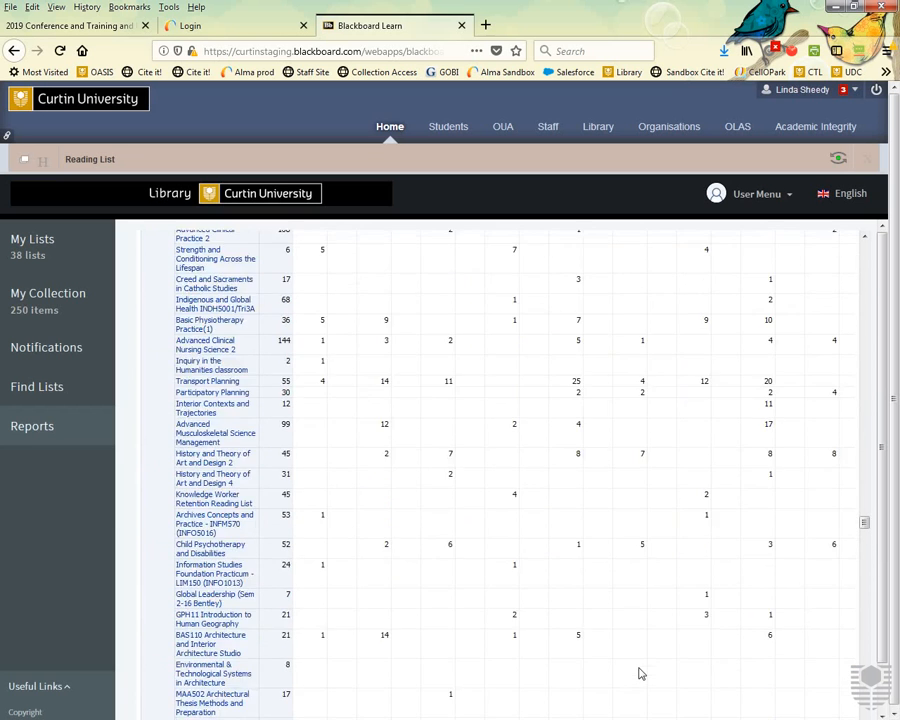
scroll(622, 658, "up", 5)
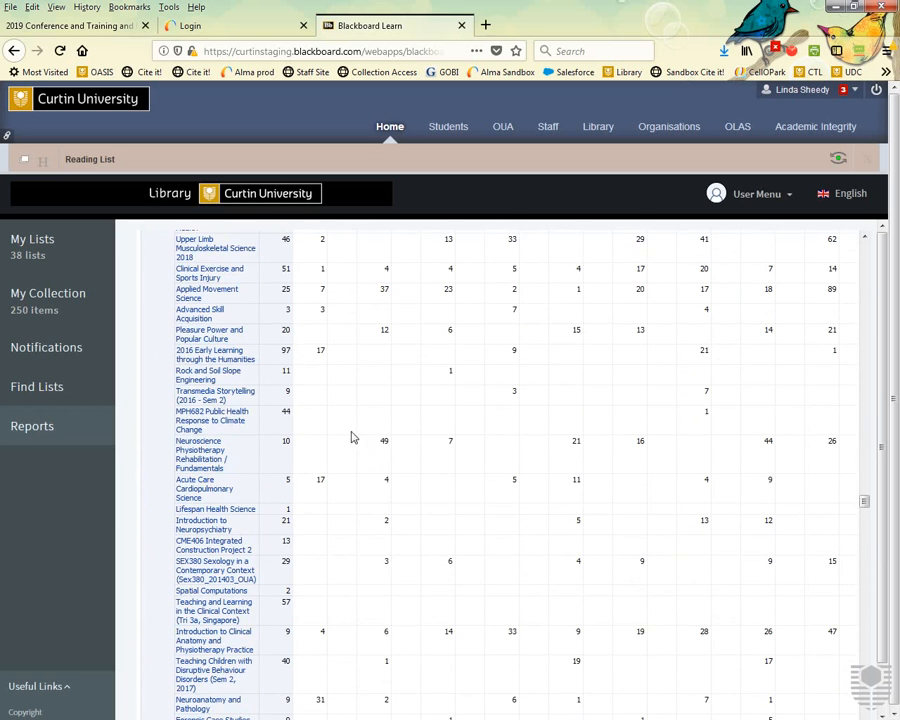
left_click(196, 246)
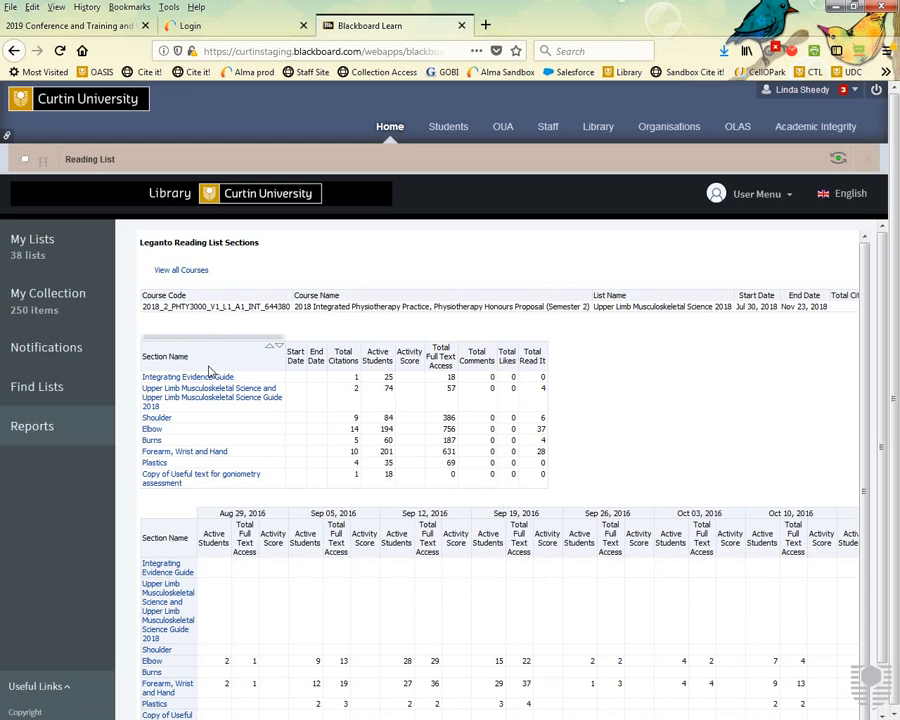
scroll(210, 371, "down", 1)
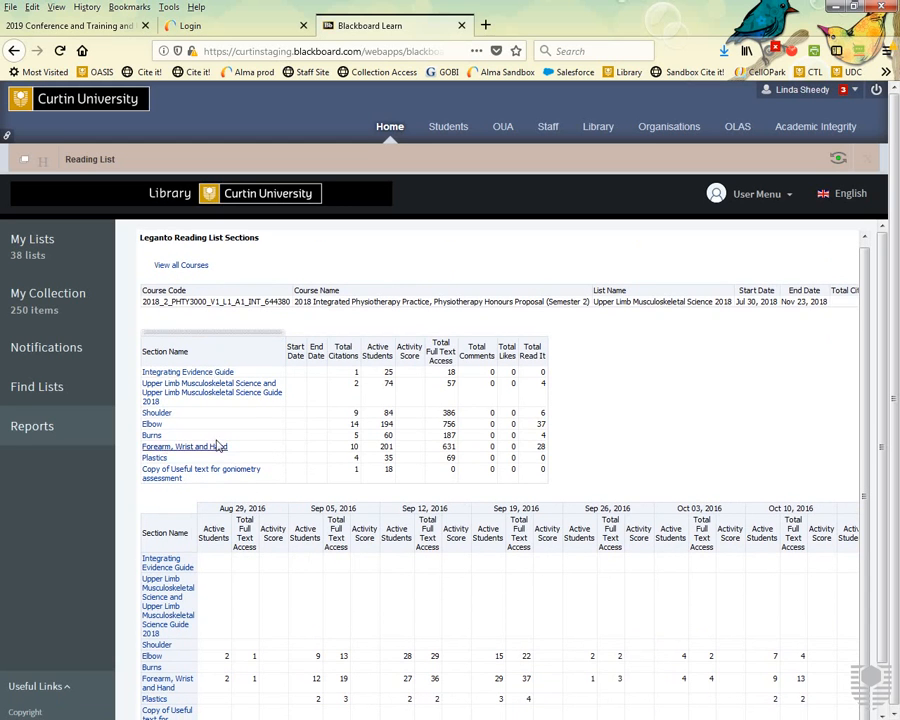
left_click(45, 250)
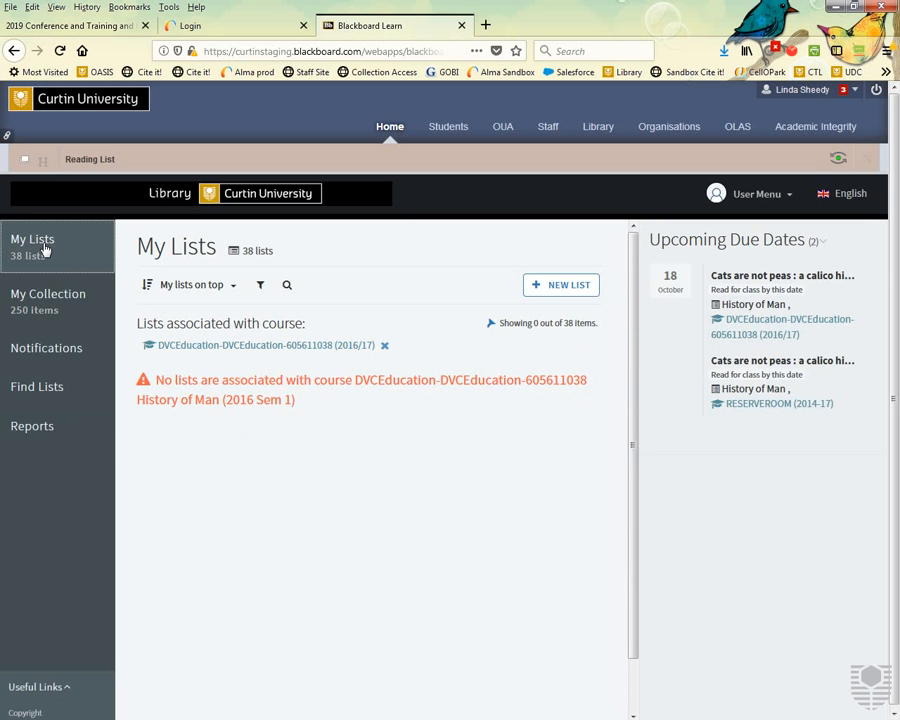
Clear the course filter and open the History of Man draft list to view its 9 Topic 1 items.
left_click(385, 346)
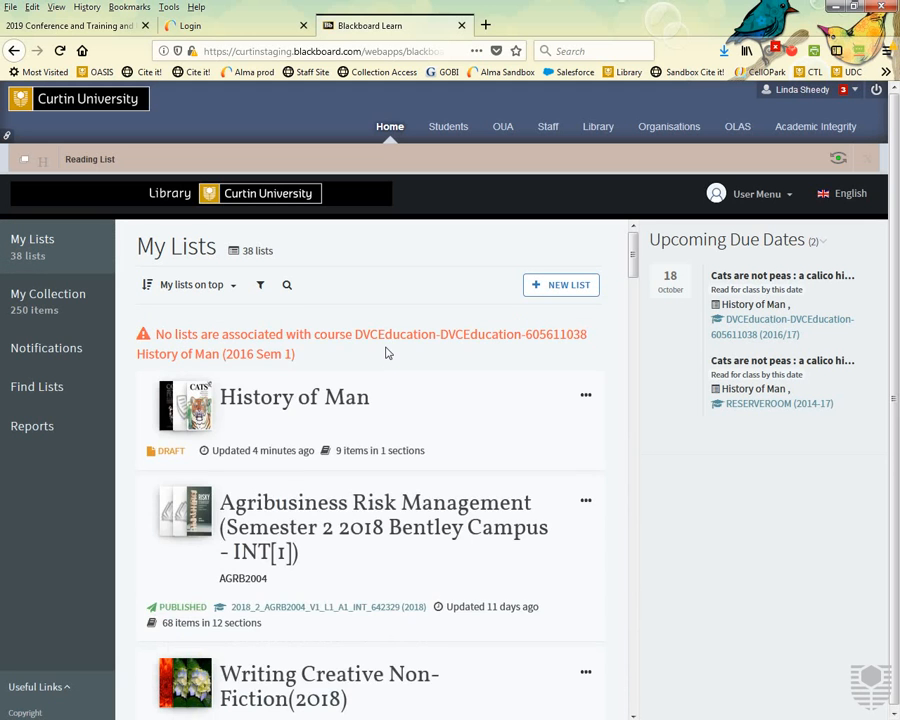
left_click(350, 396)
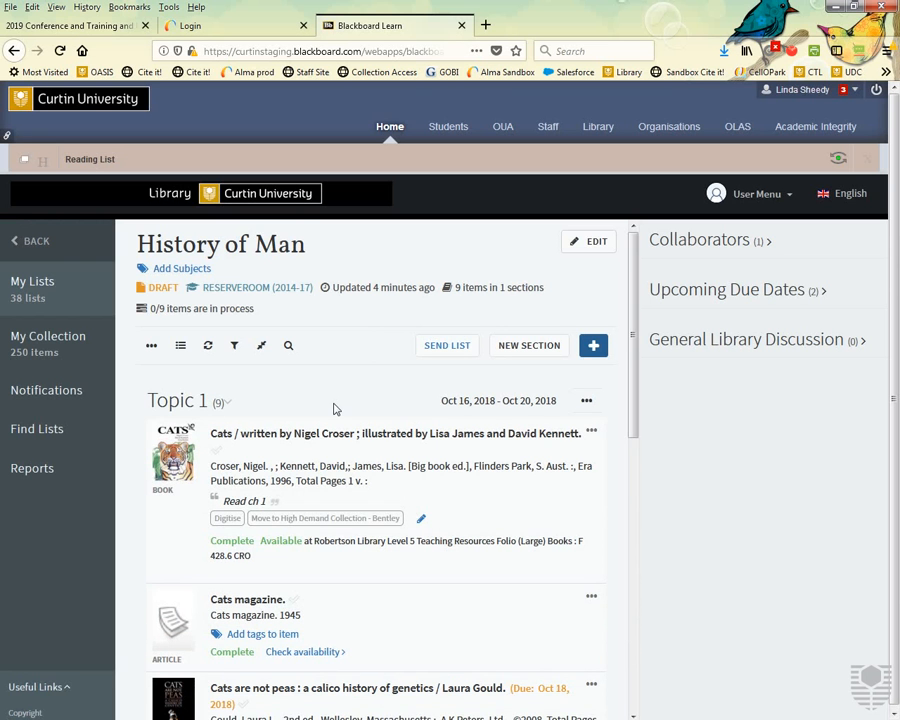
scroll(335, 409, "down", 7)
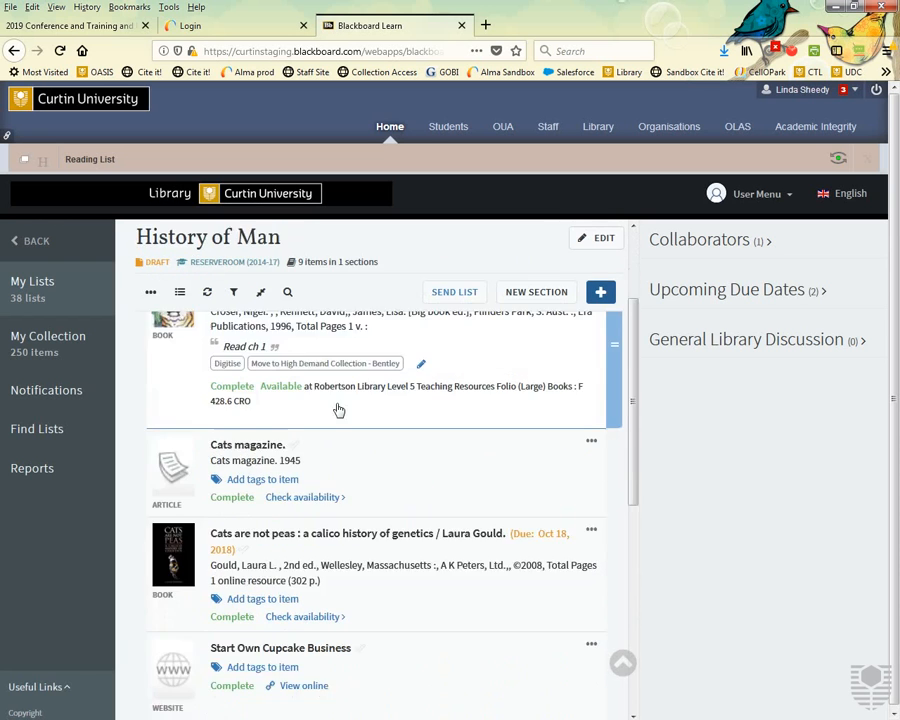